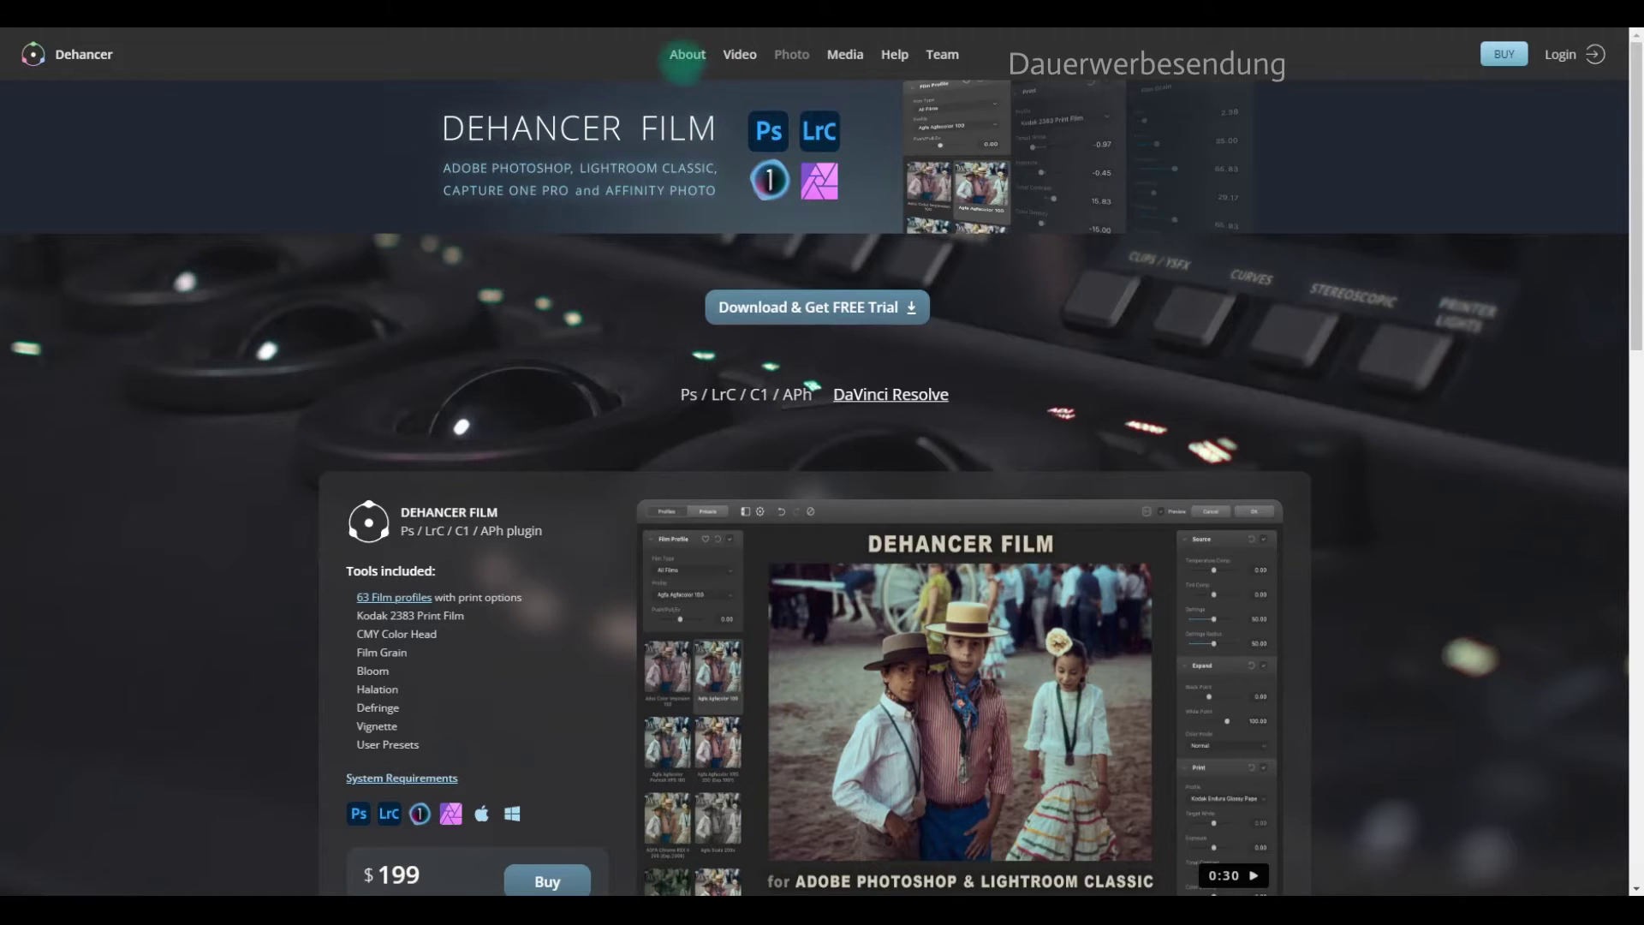
# Go from About to the Video page and browse the Dehancer Pro OFX plugin's tool list
pyautogui.click(686, 55)
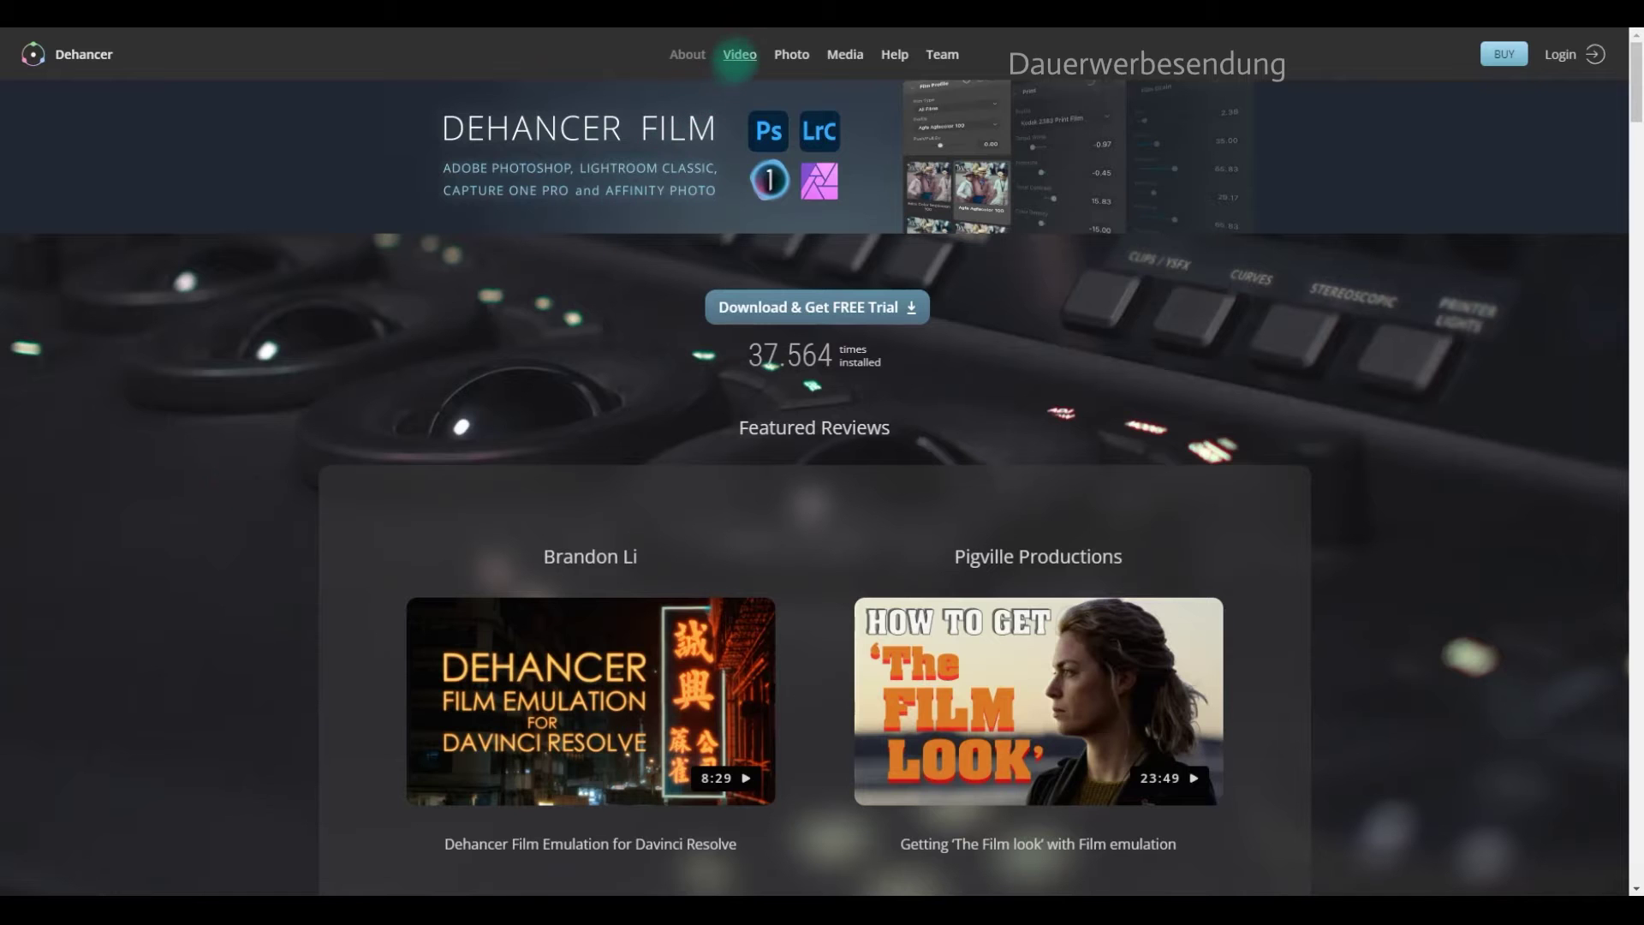
pyautogui.click(738, 55)
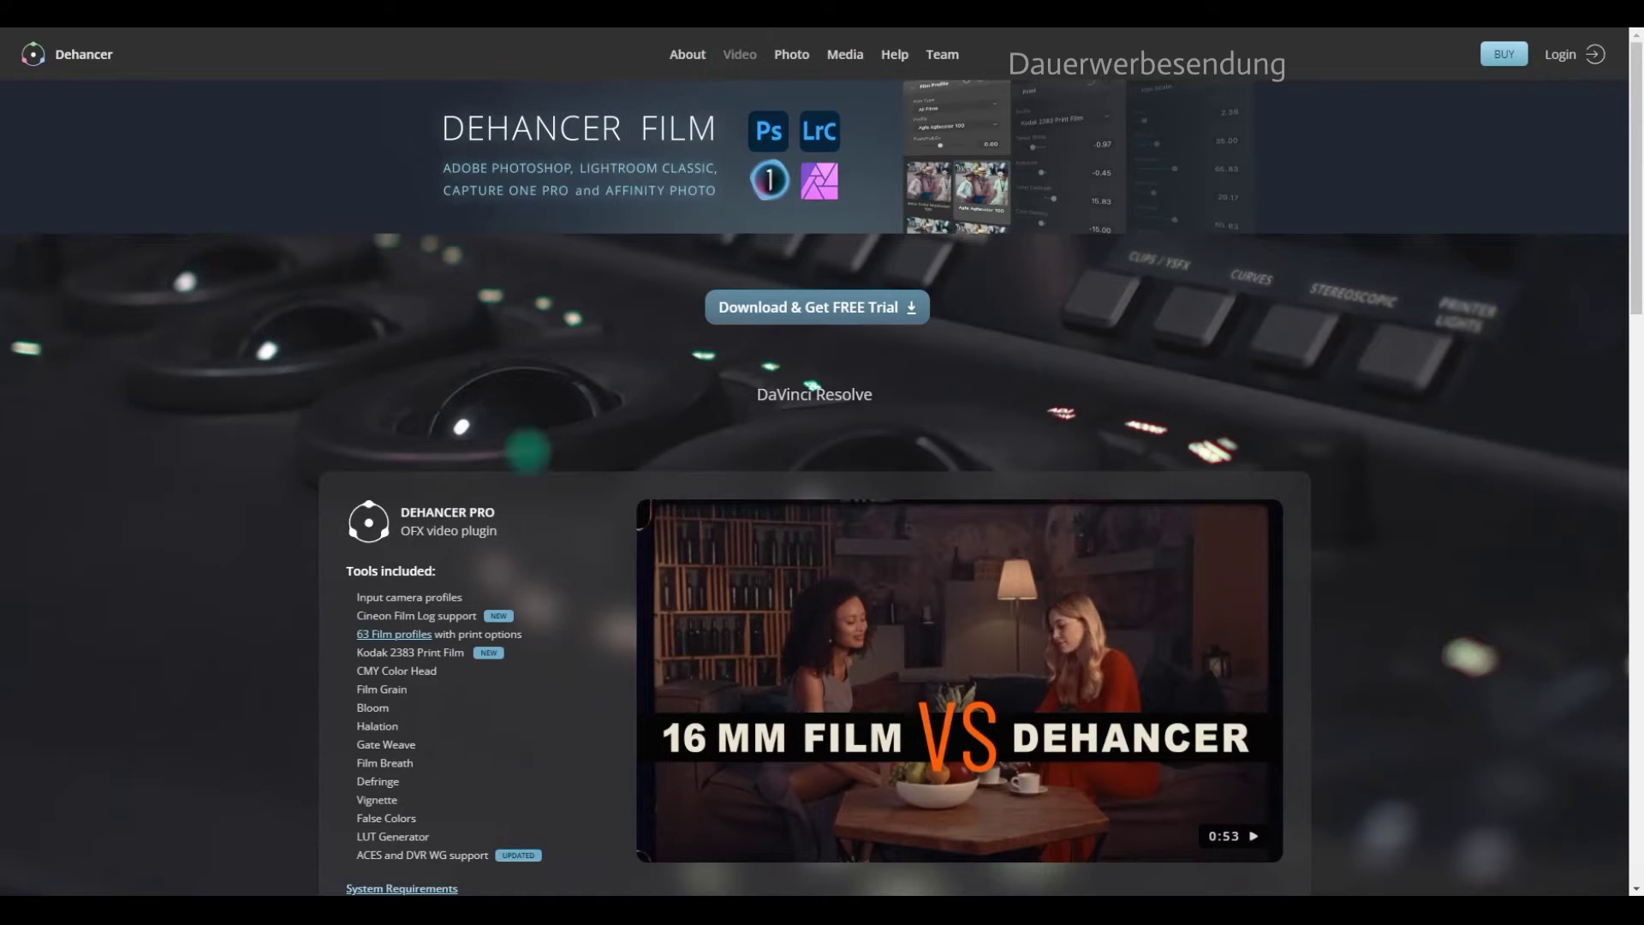
pyautogui.scroll(-3, 392, 358)
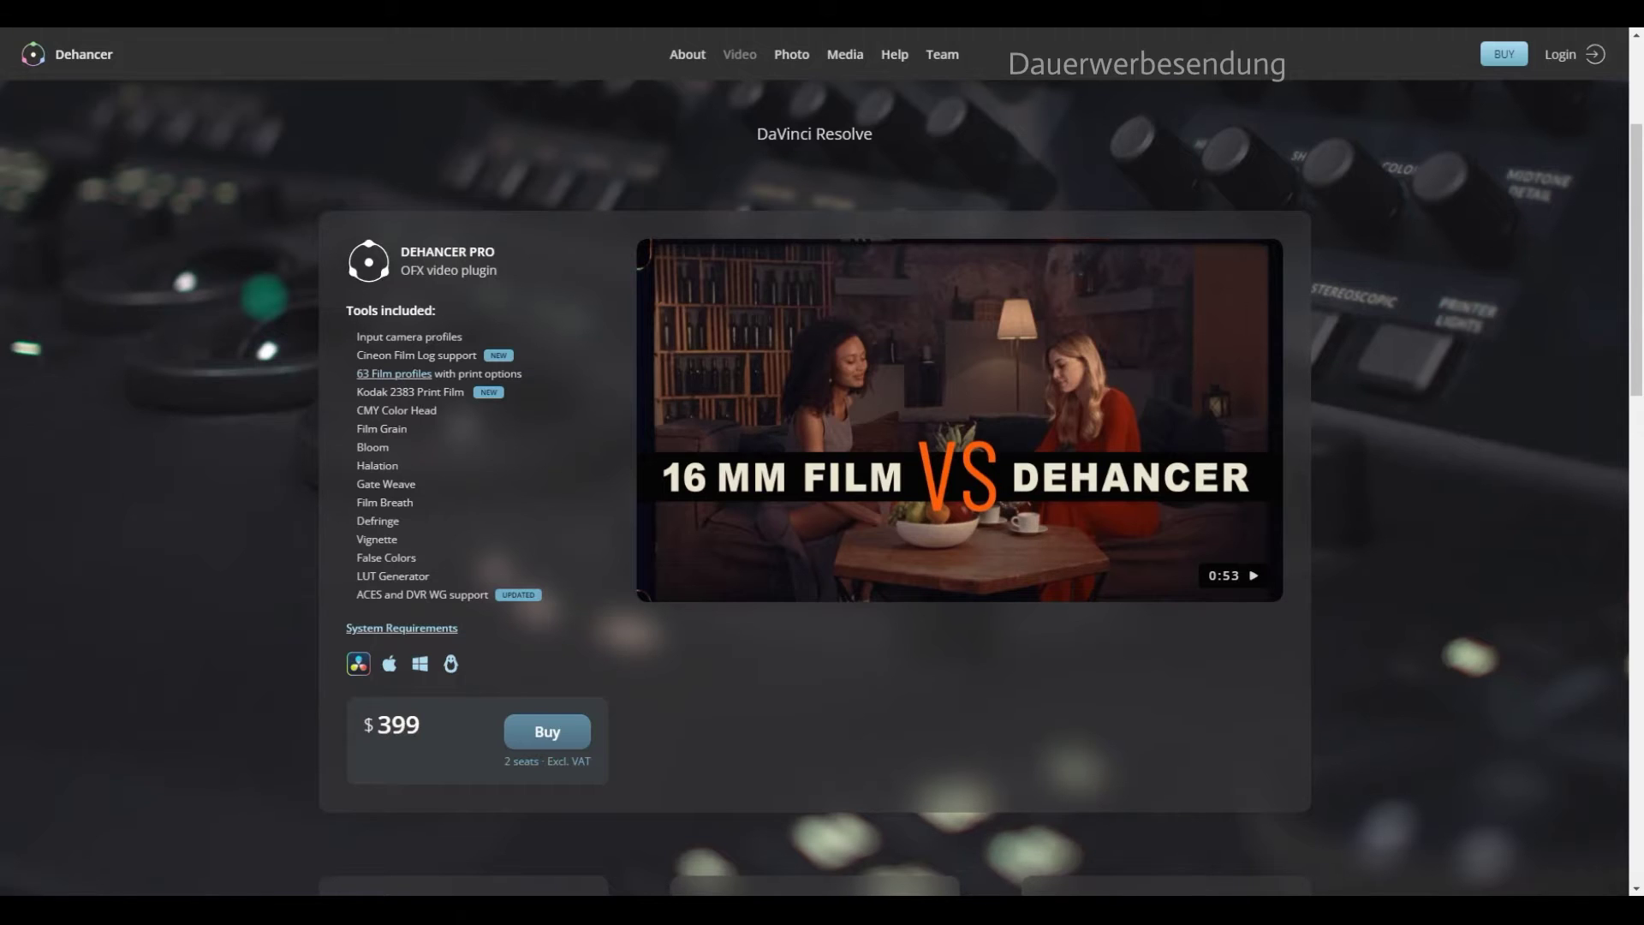
pyautogui.scroll(-6, 813, 488)
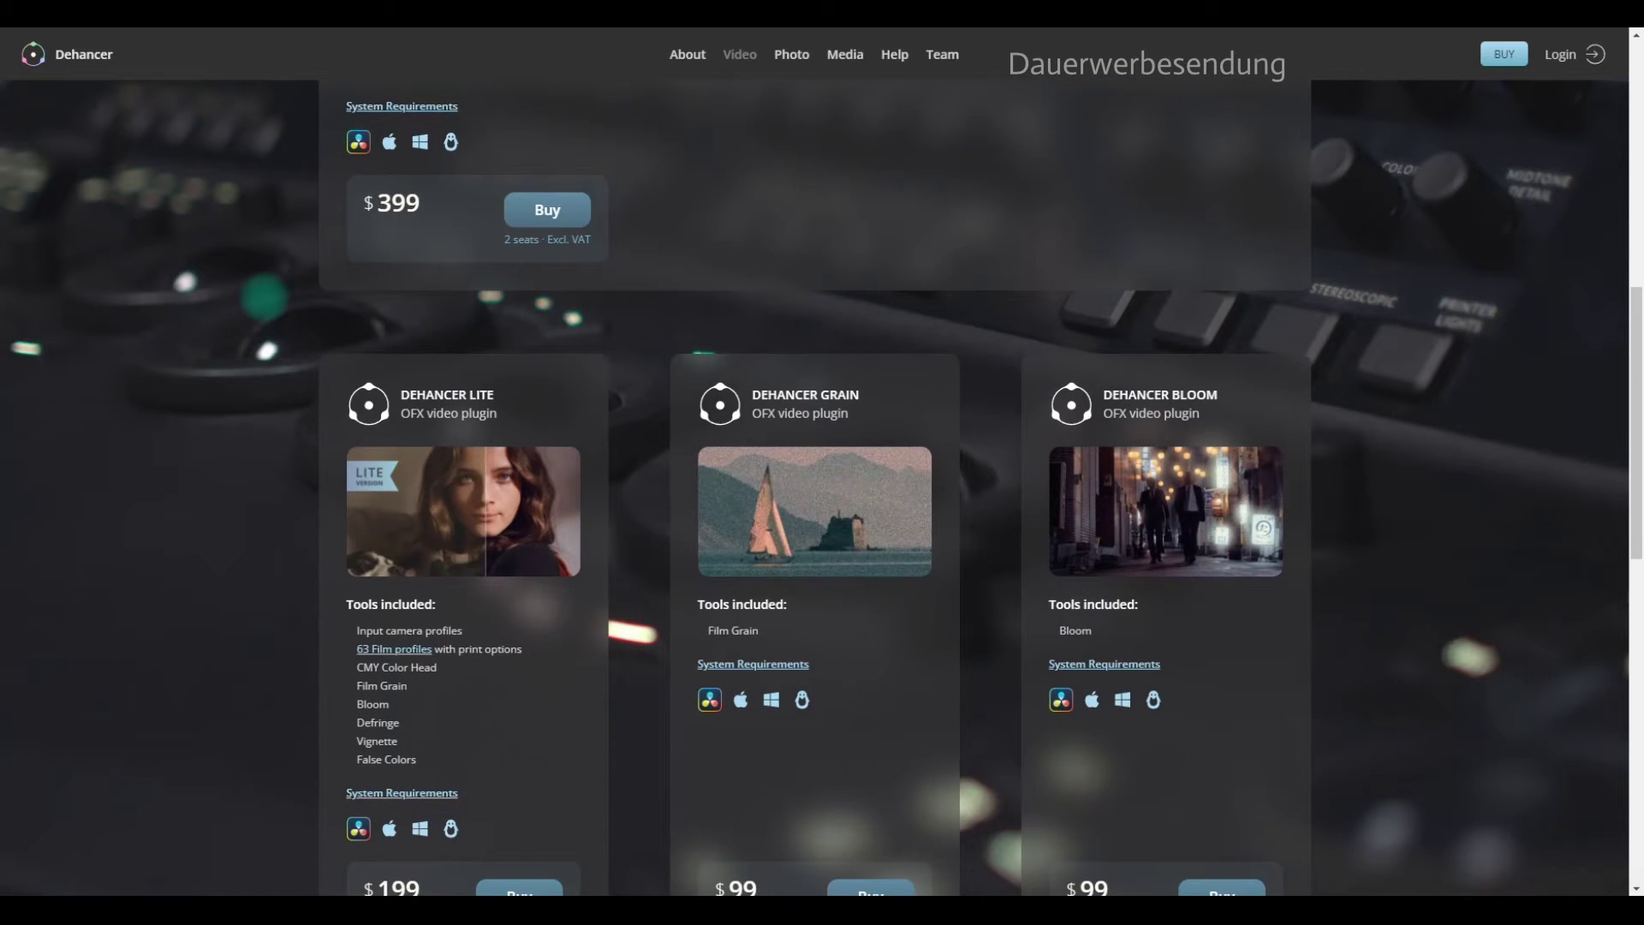
pyautogui.scroll(-3, 814, 488)
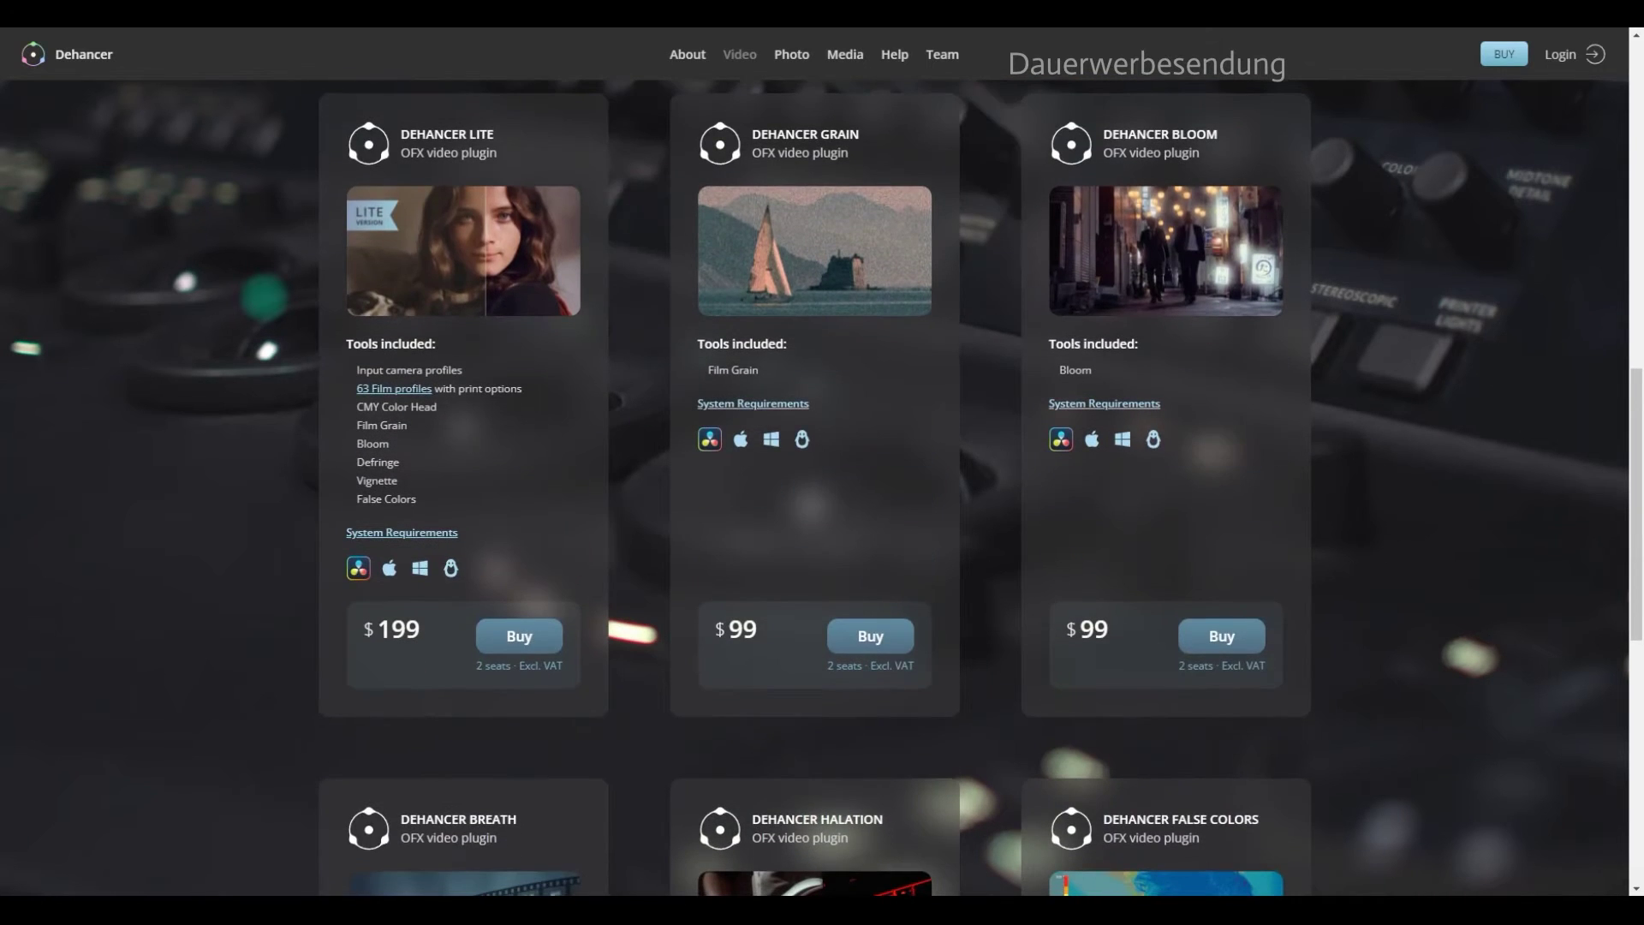
pyautogui.scroll(9, 262, 296)
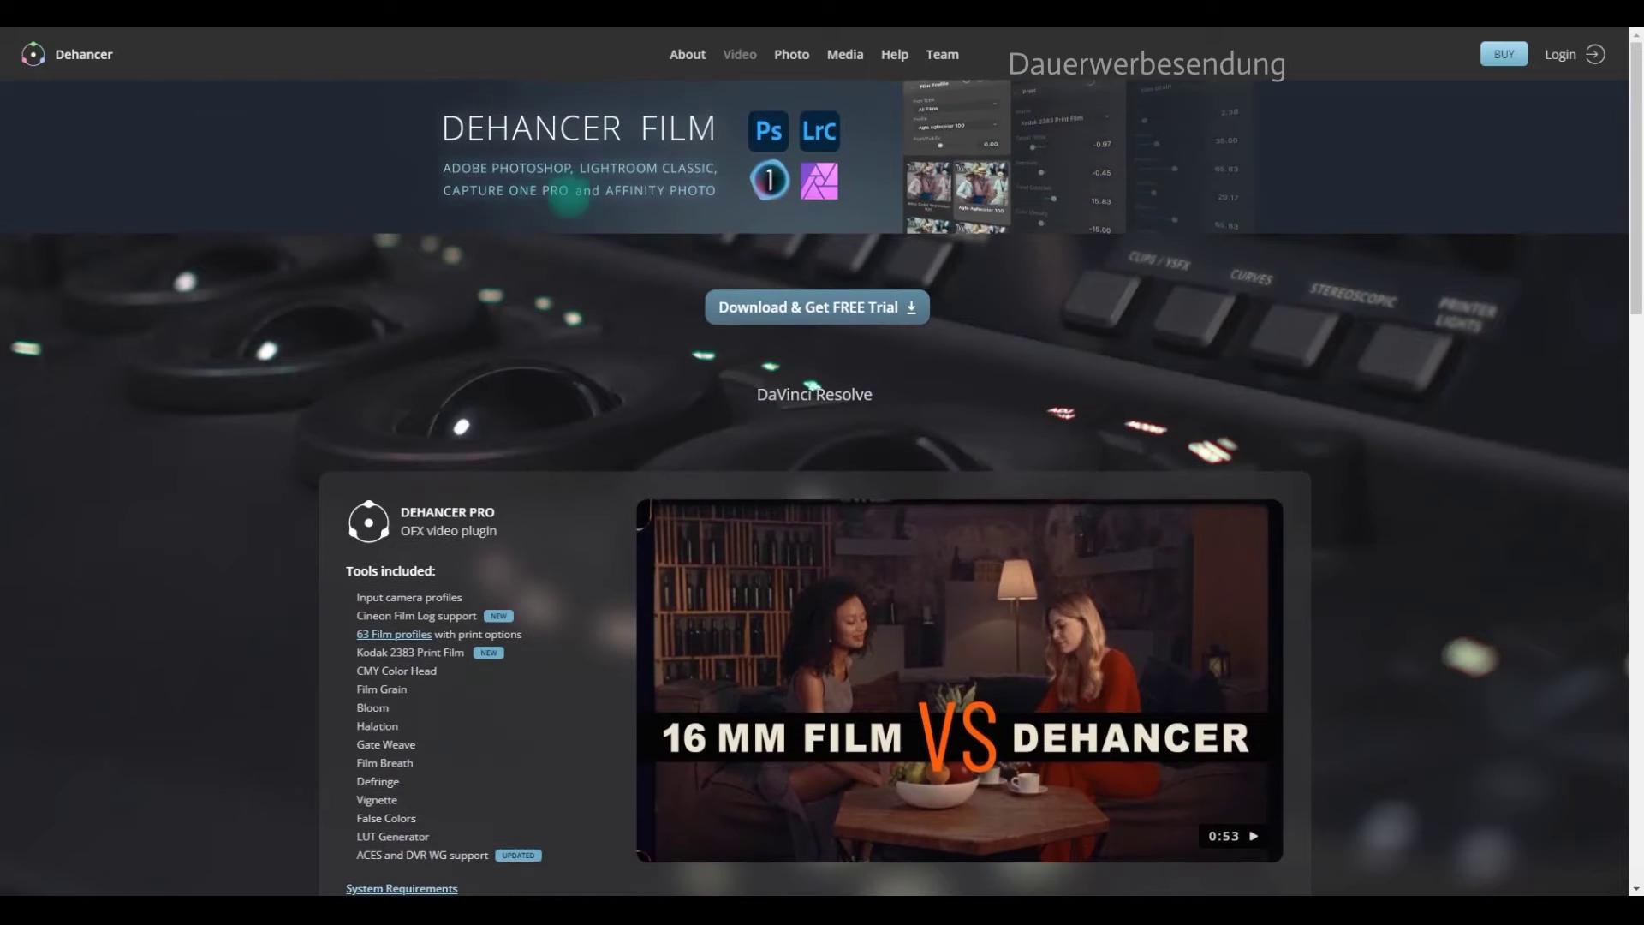
# Show the Photo page's Dehancer Film card, briefly highlighting its $199 price
pyautogui.click(789, 53)
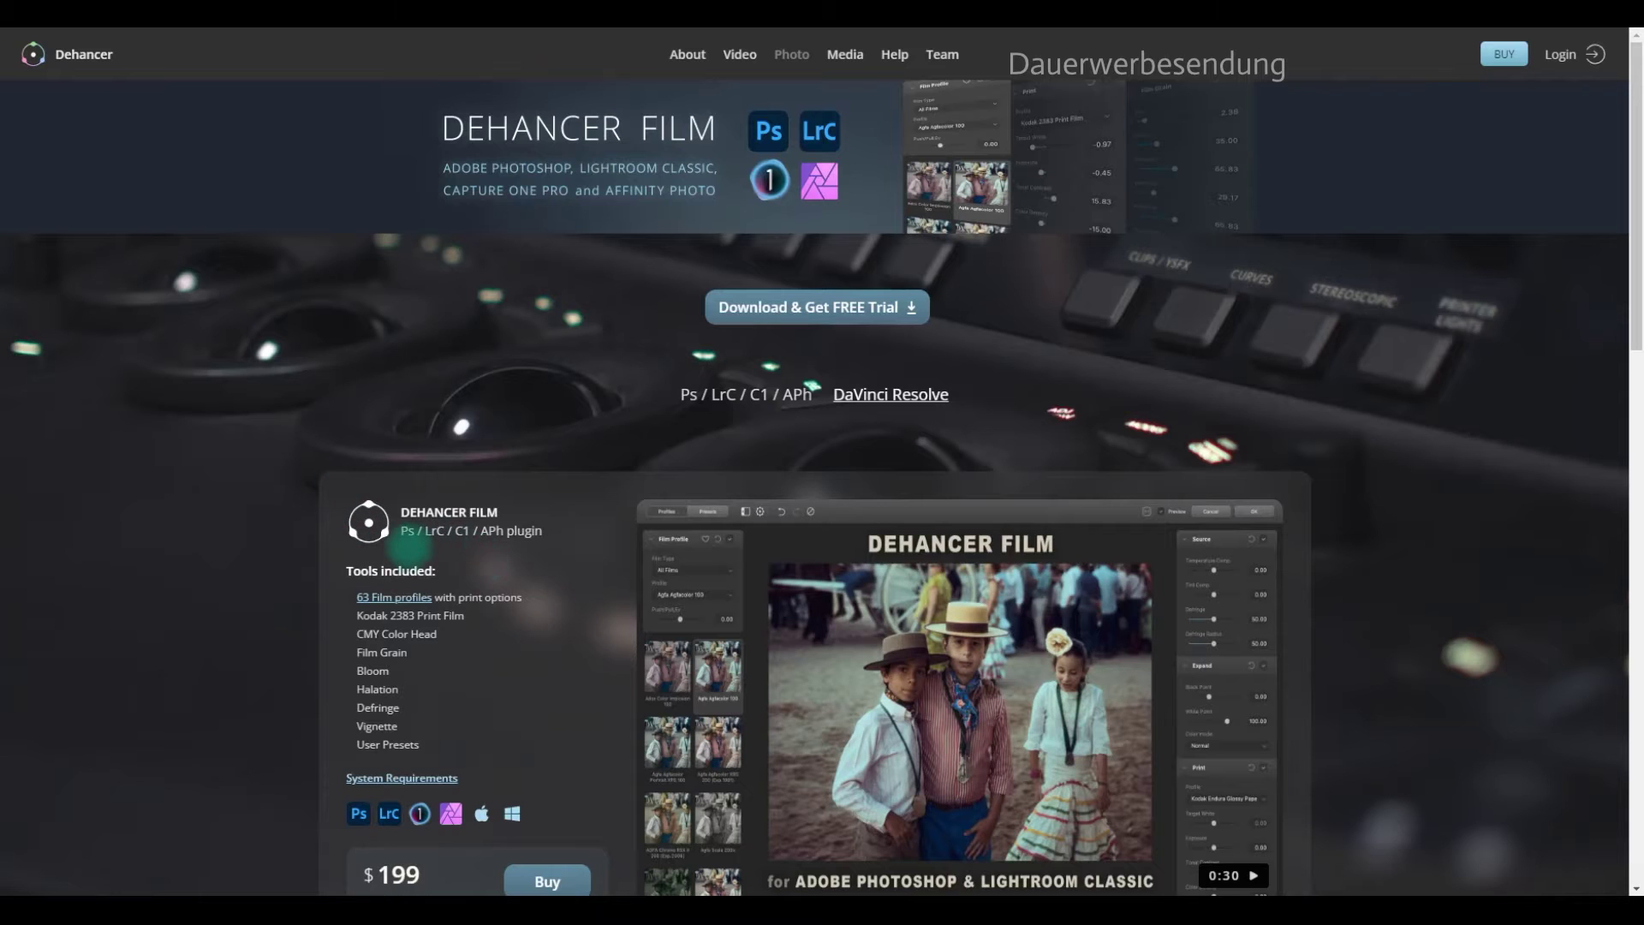
pyautogui.scroll(-5, 300, 470)
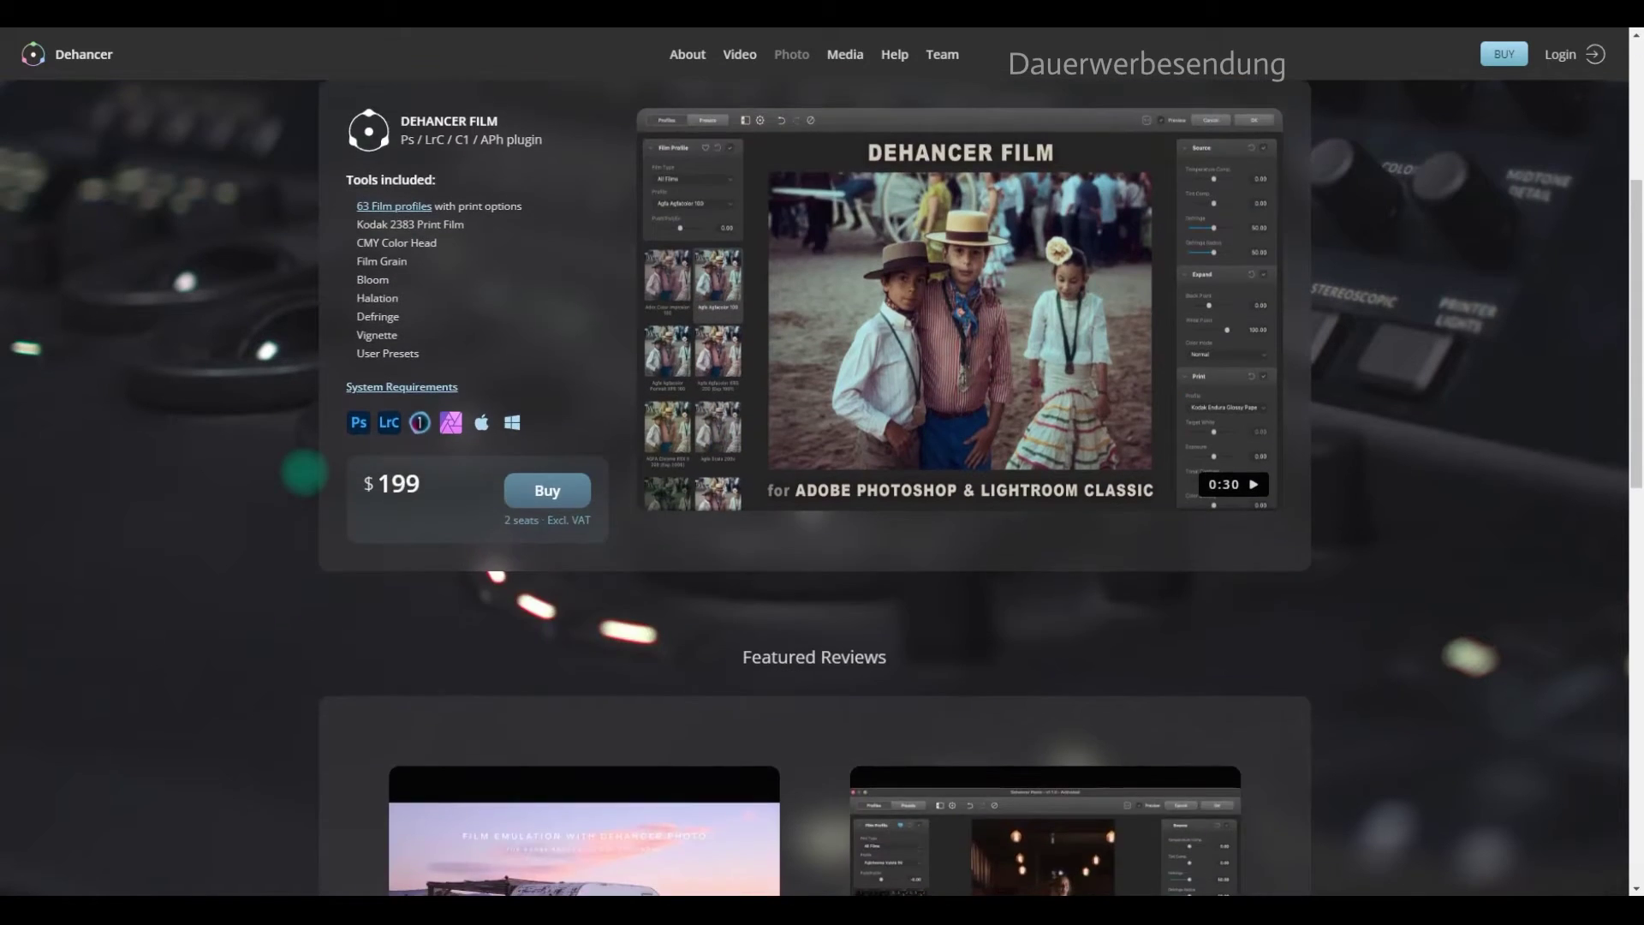
pyautogui.scroll(2, 282, 445)
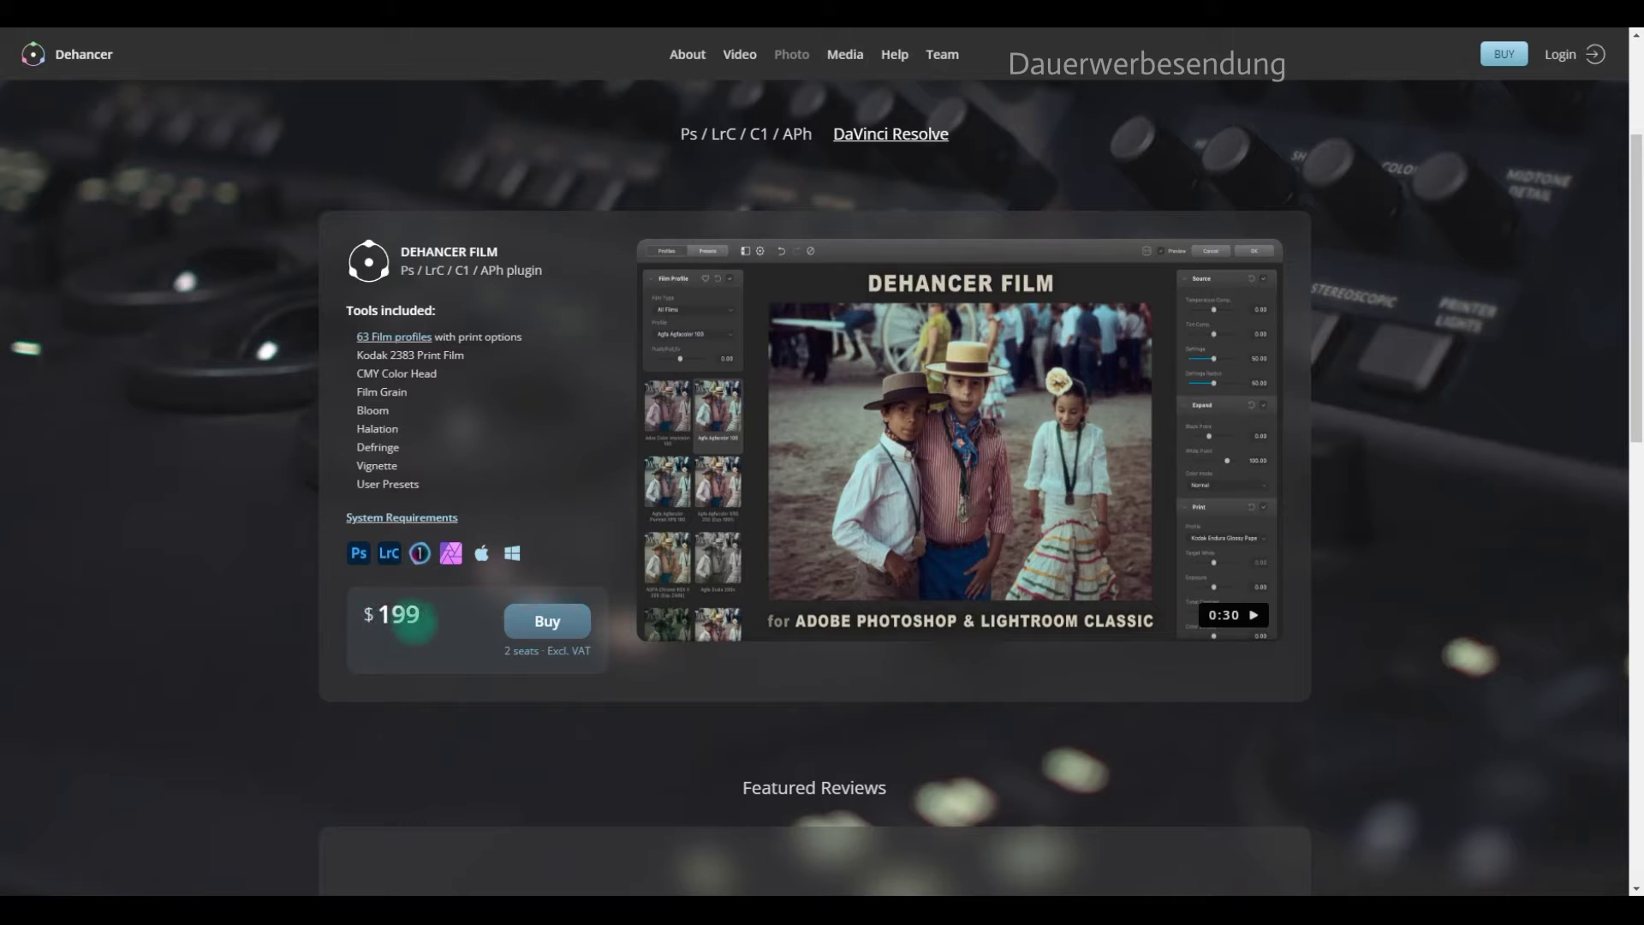
pyautogui.scroll(-3, 416, 621)
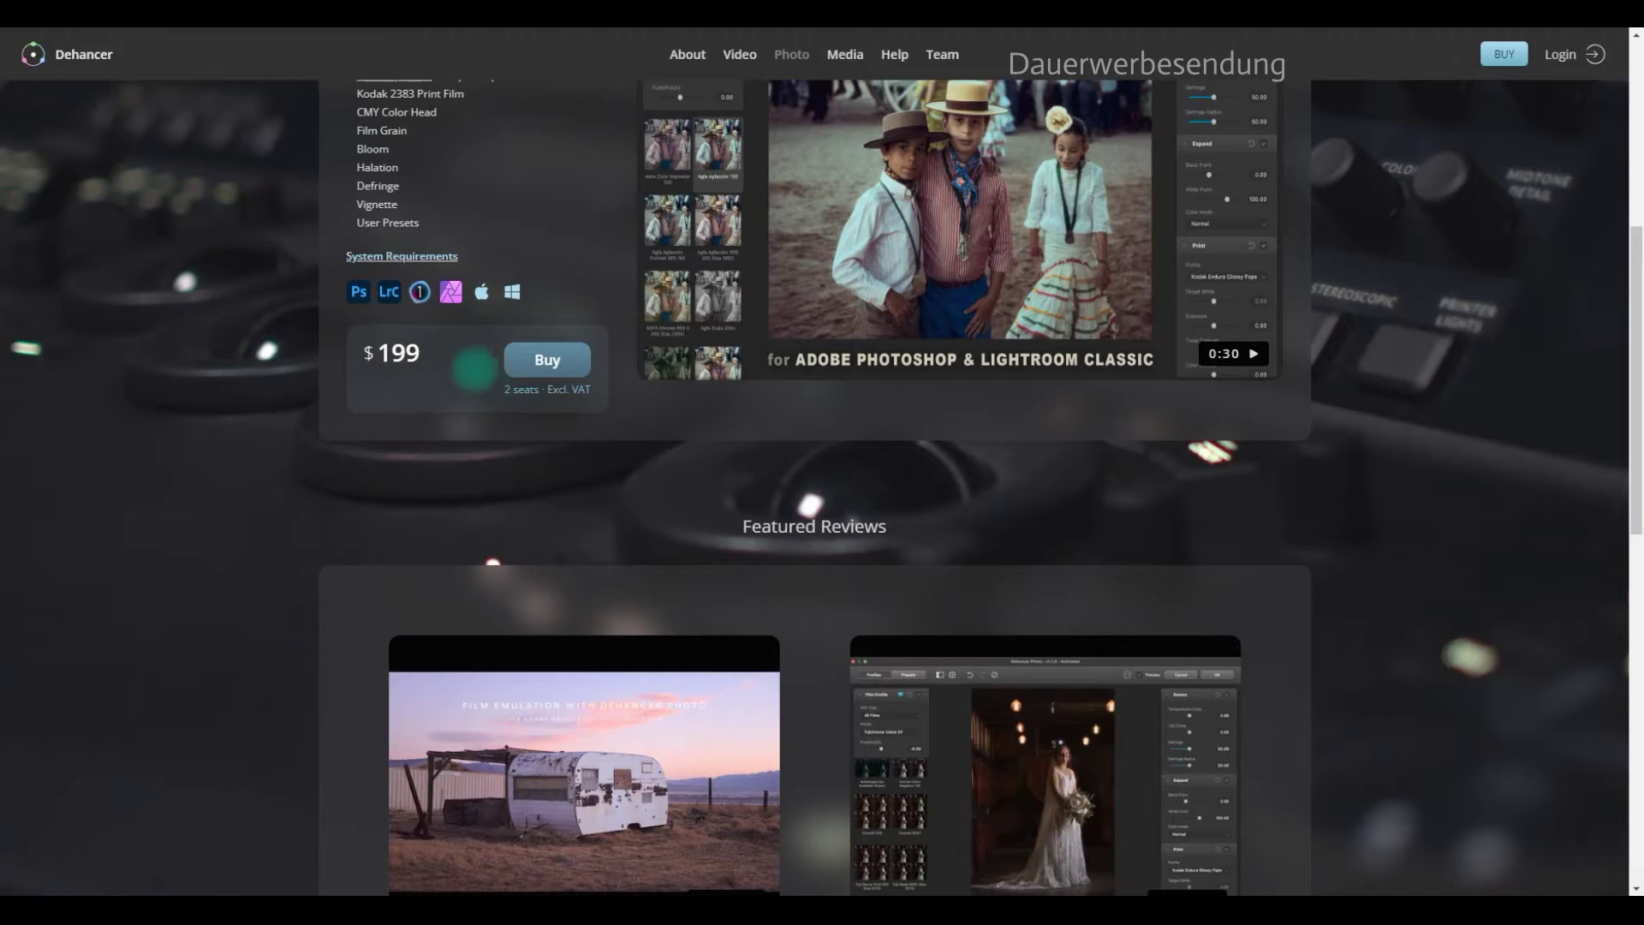
pyautogui.moveTo(440, 352); pyautogui.dragTo(364, 349)
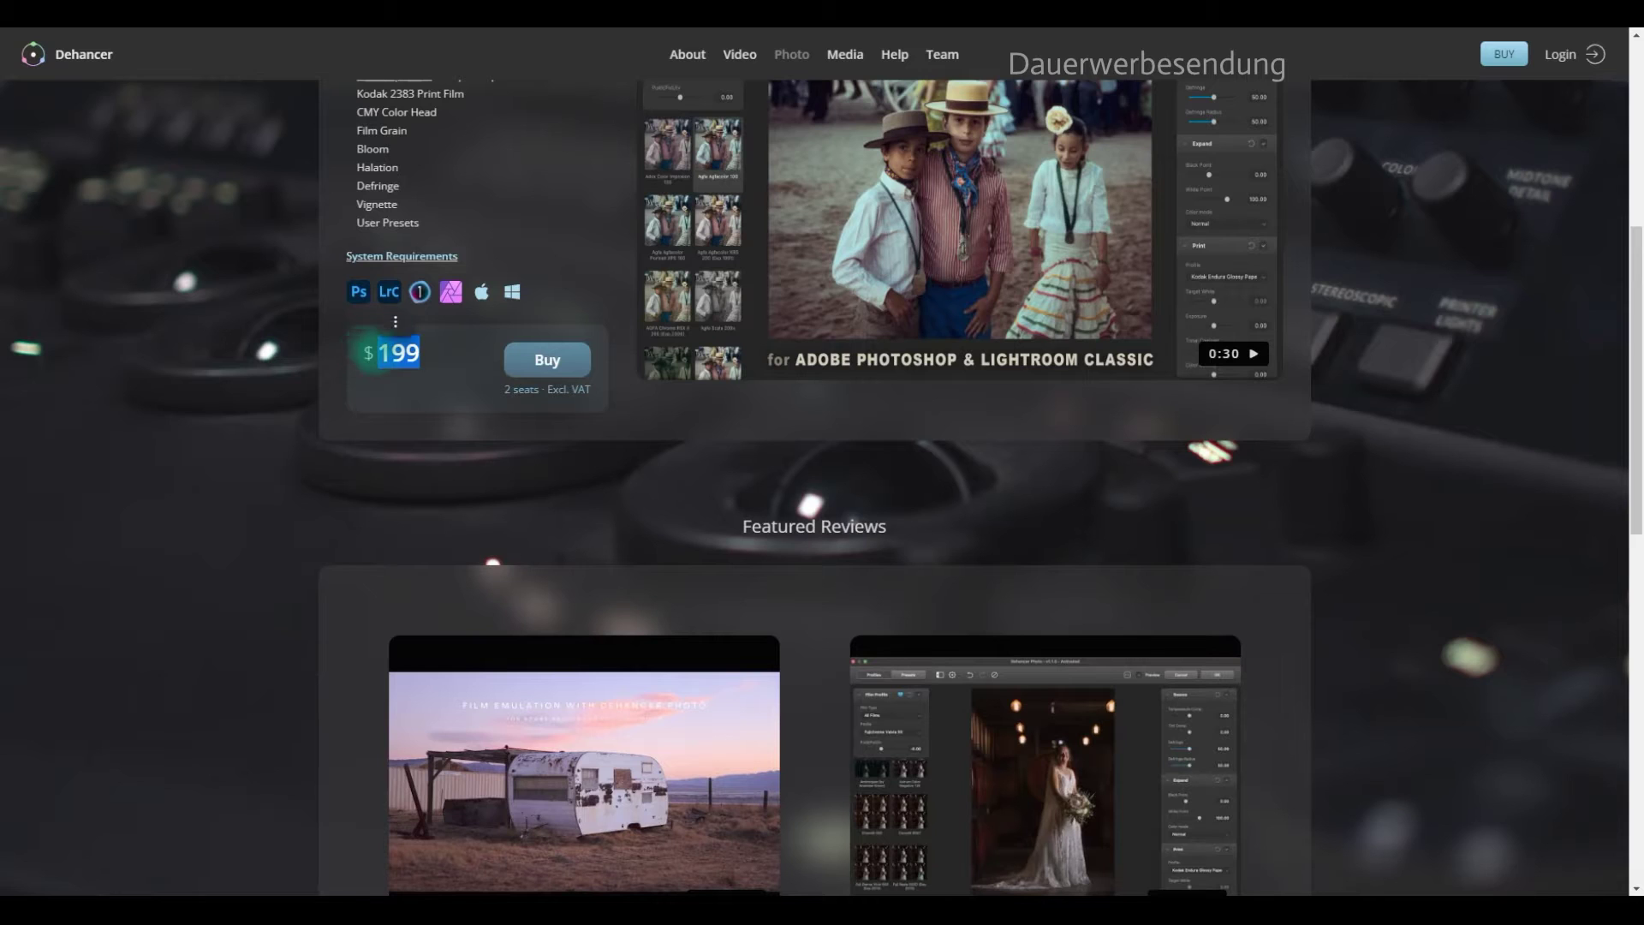
pyautogui.click(321, 431)
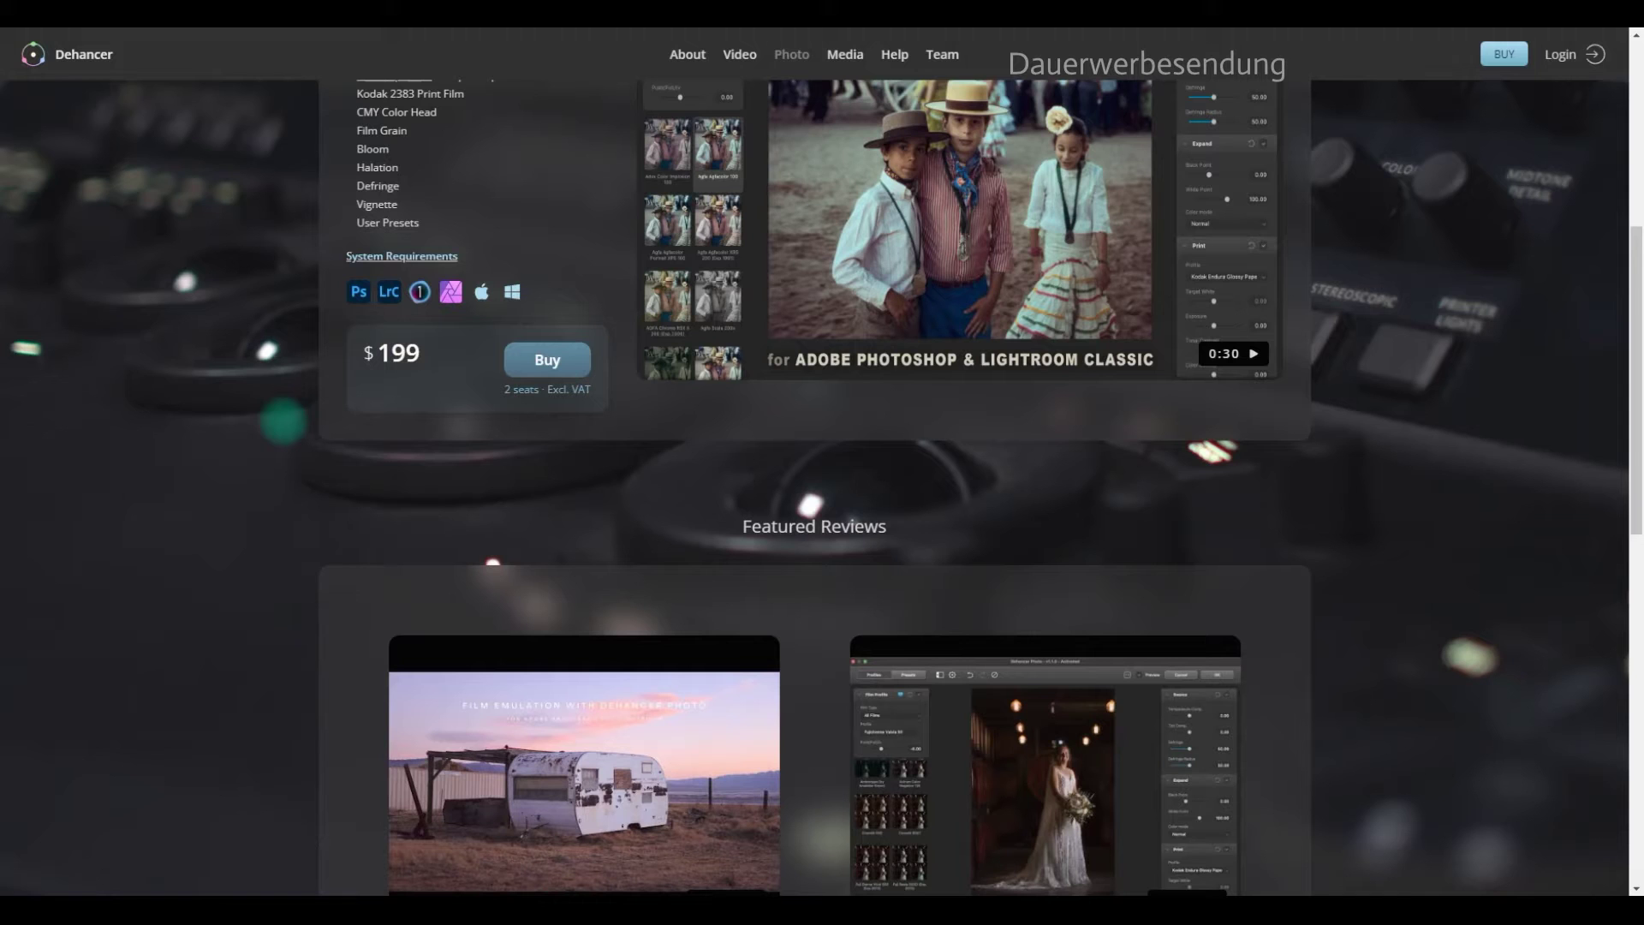
# Scroll through the Featured Reviews down to the footer and back up
pyautogui.scroll(-5, 283, 421)
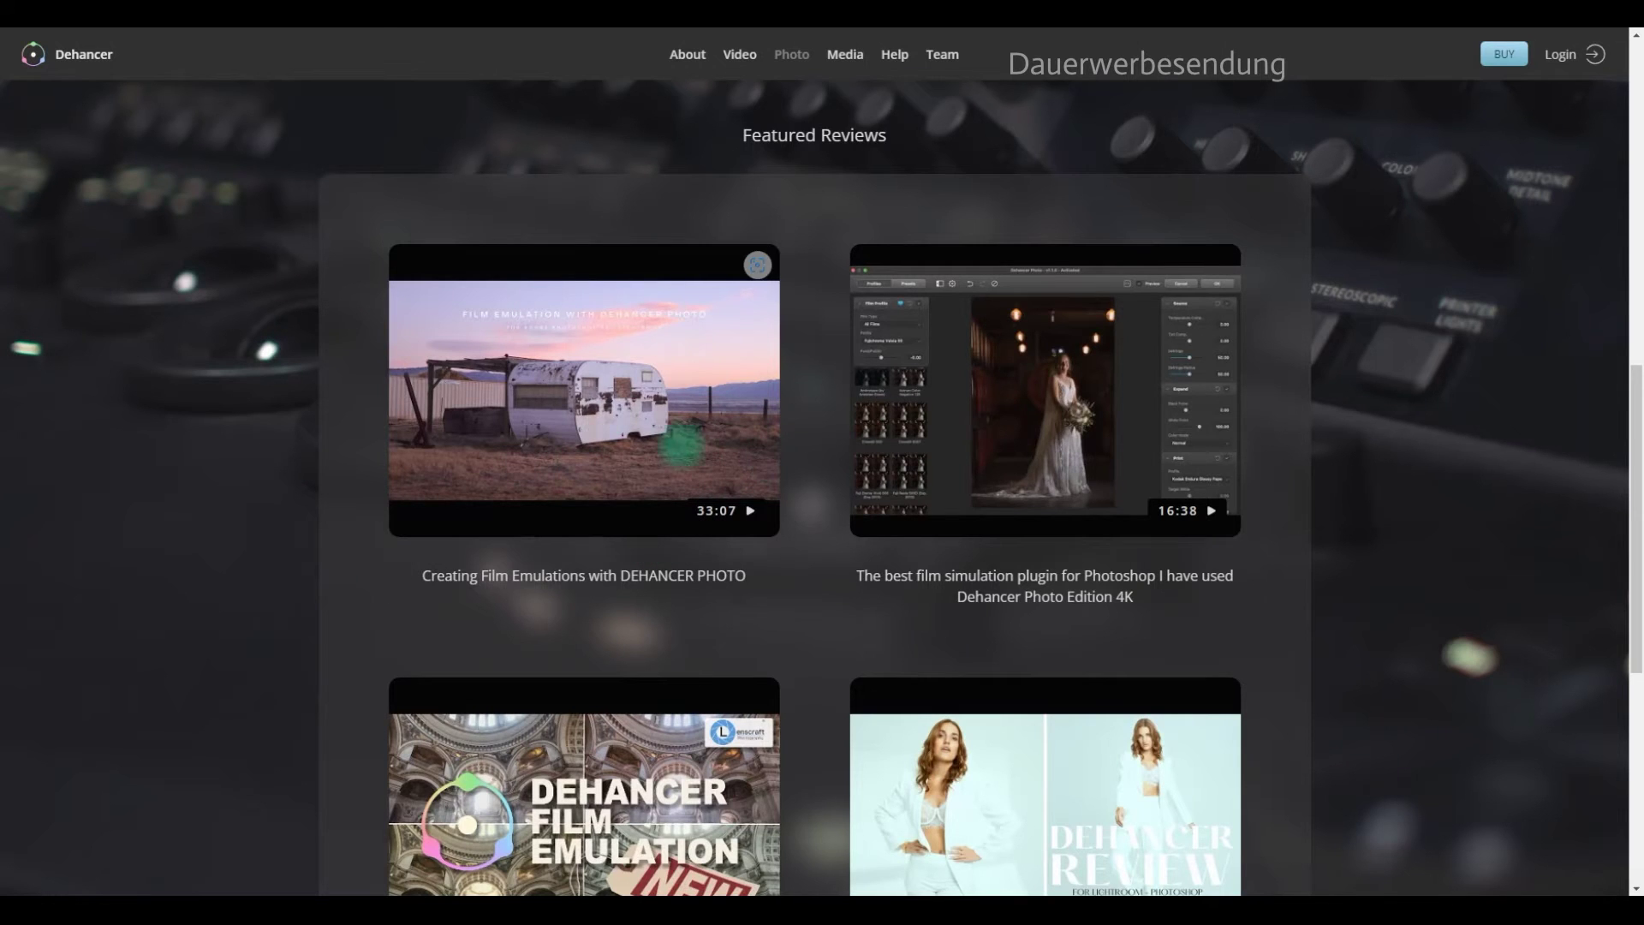
pyautogui.scroll(-6, 321, 408)
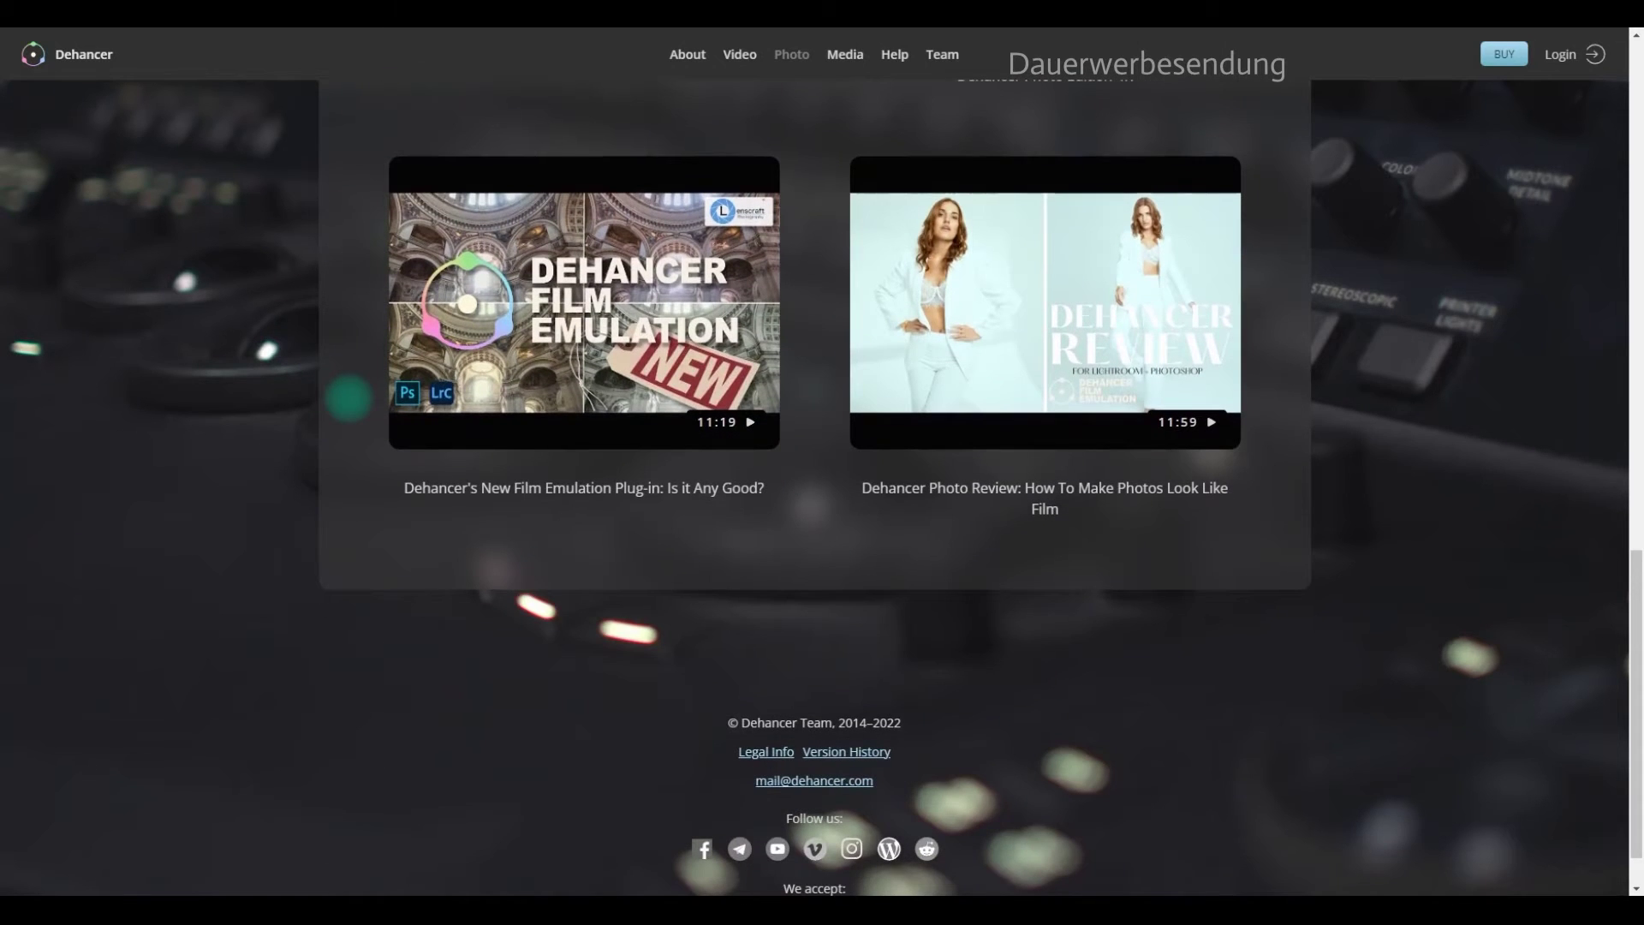
pyautogui.scroll(15, 347, 399)
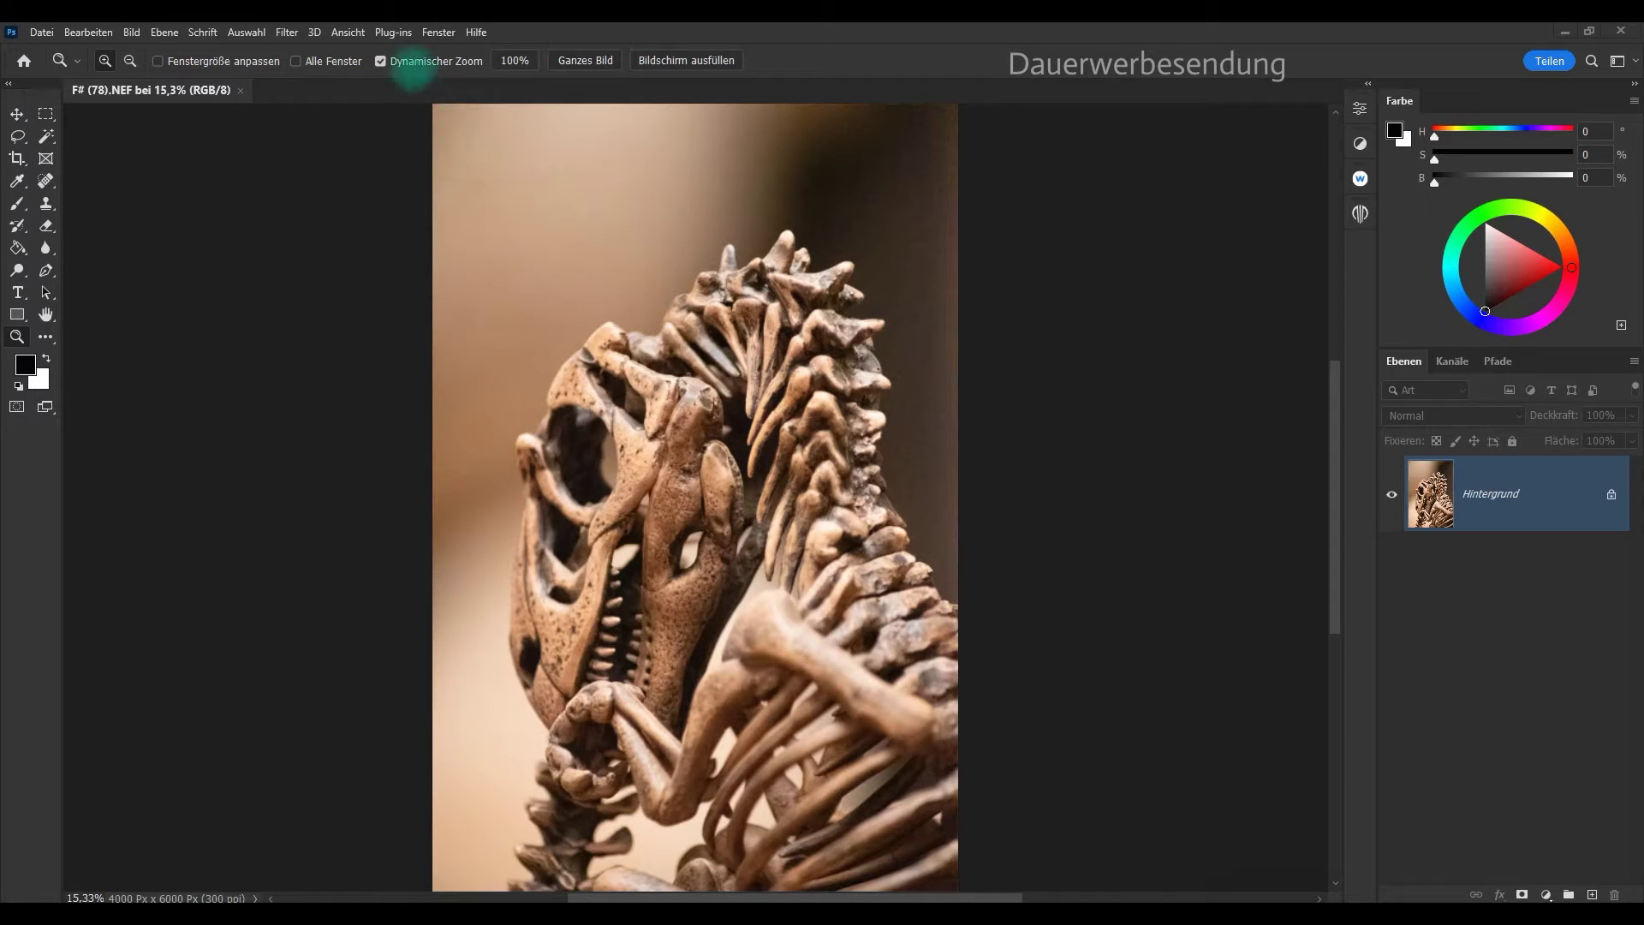
# Launch Filter > Dehancer > Dehancer Film on the dinosaur skeleton photo
pyautogui.click(392, 34)
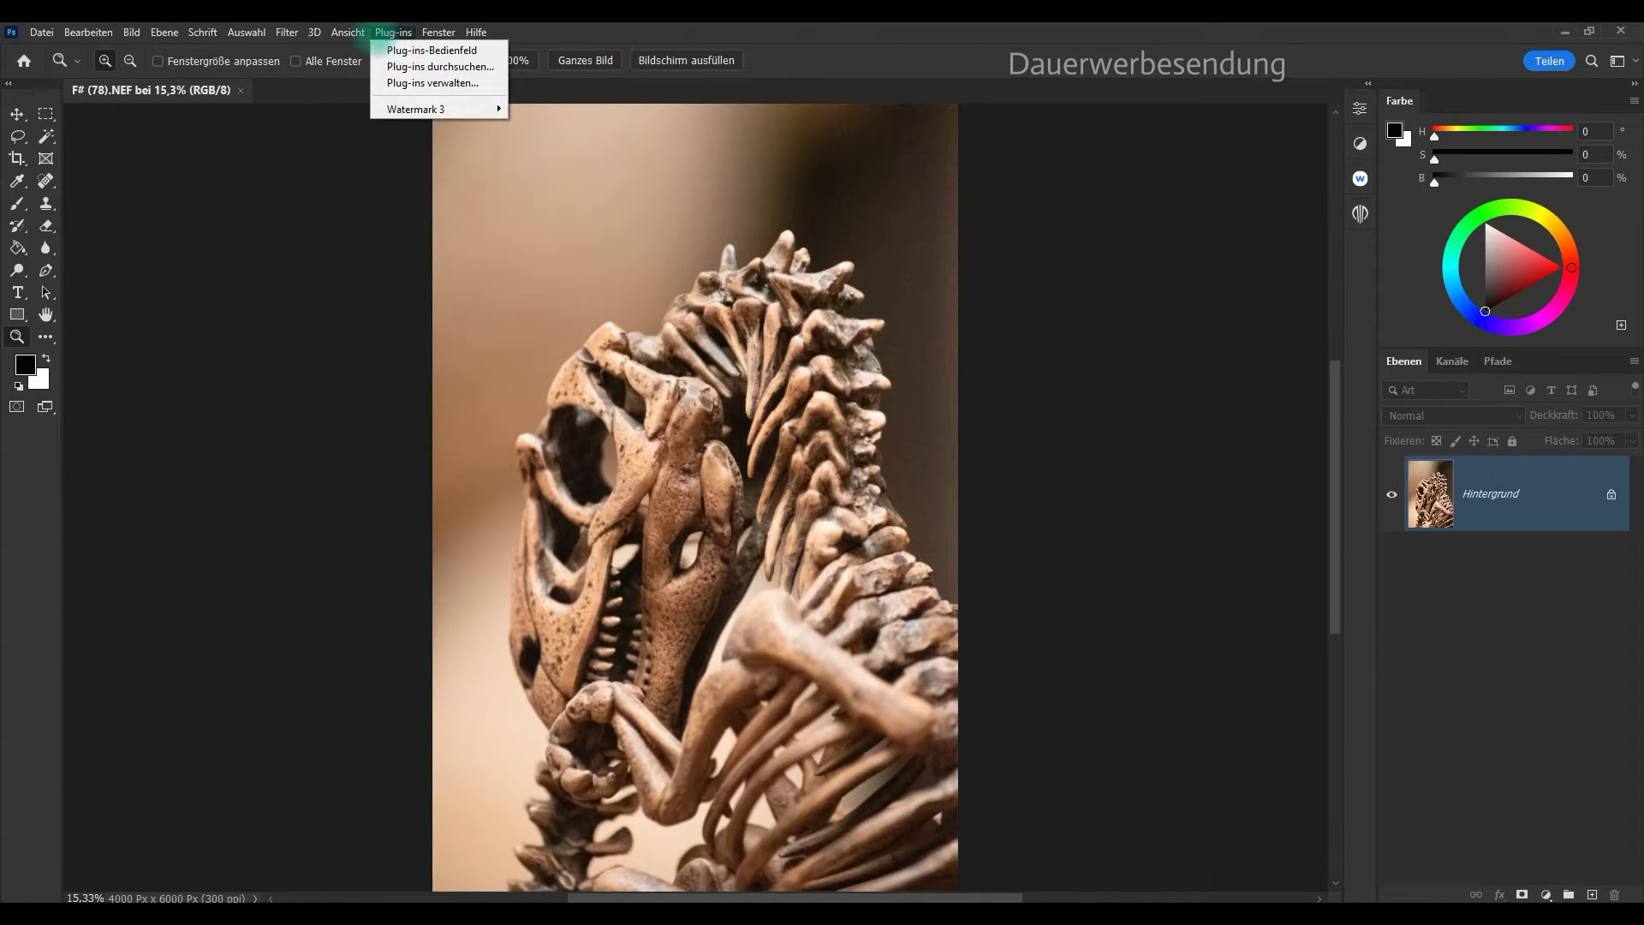
pyautogui.moveTo(359, 35)
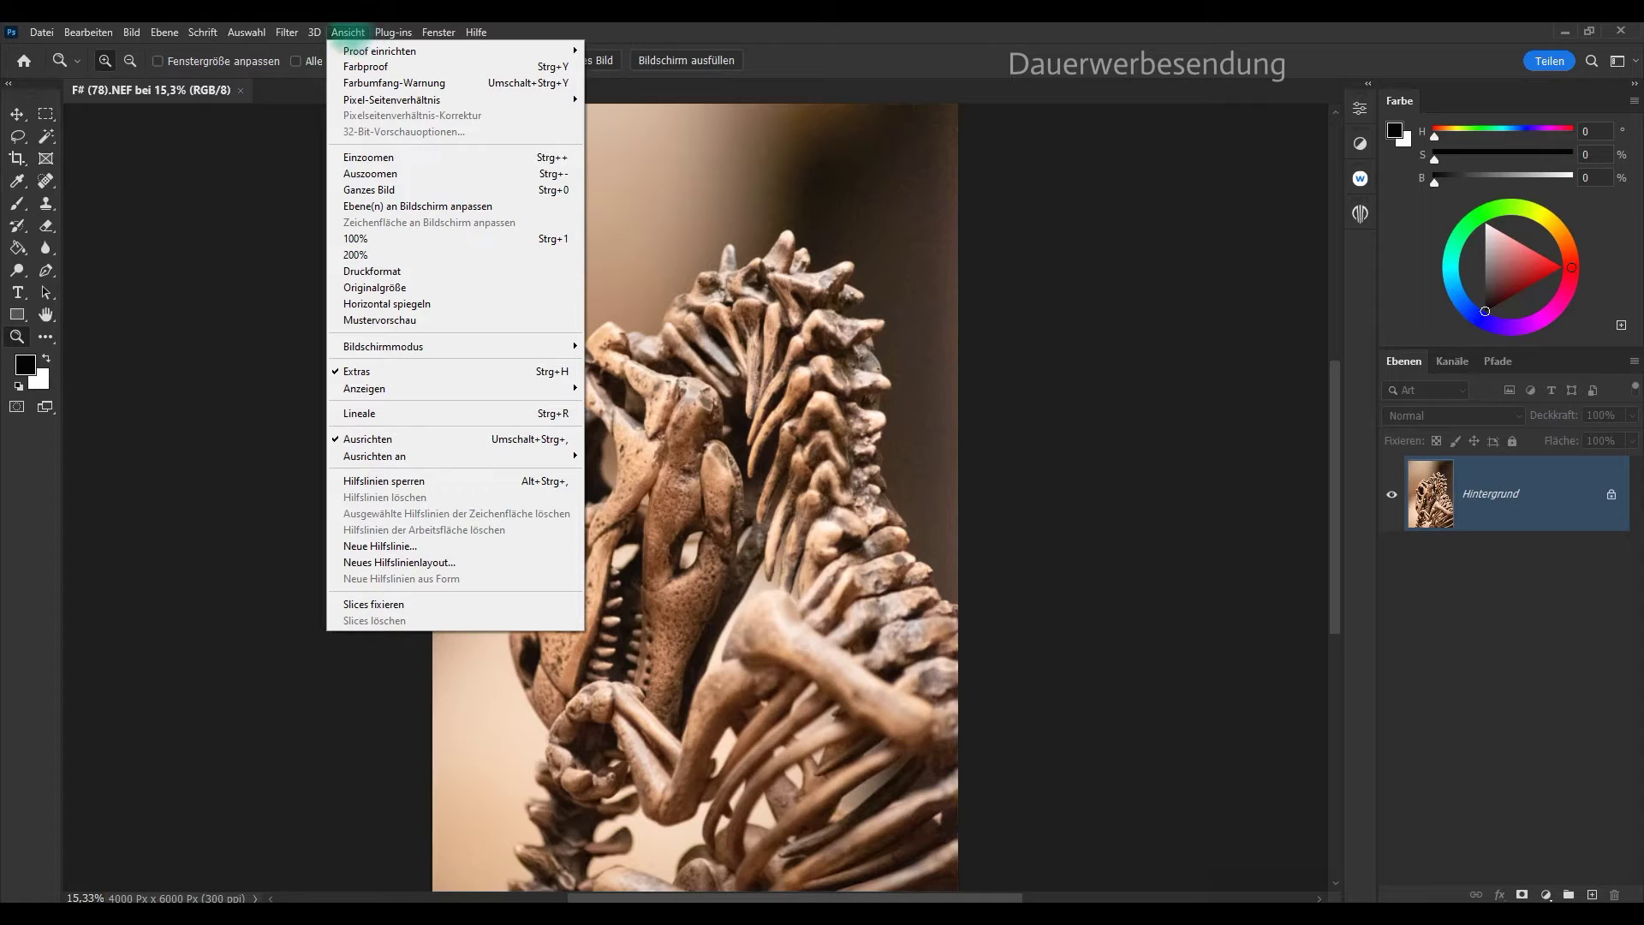
pyautogui.moveTo(288, 32)
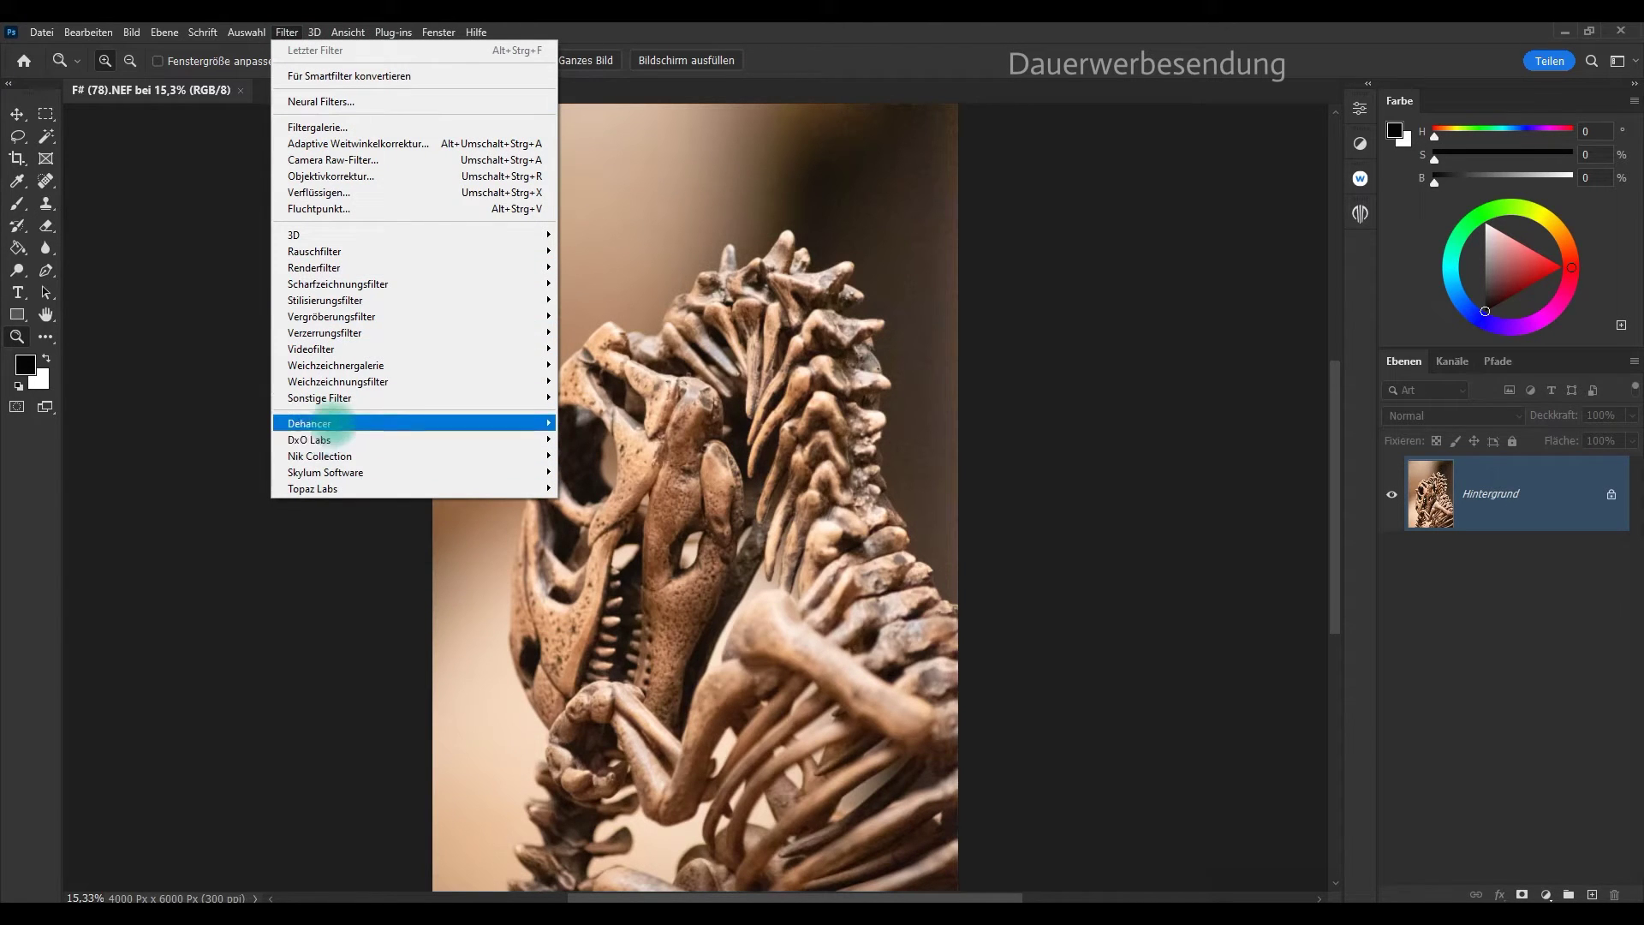
pyautogui.moveTo(334, 428)
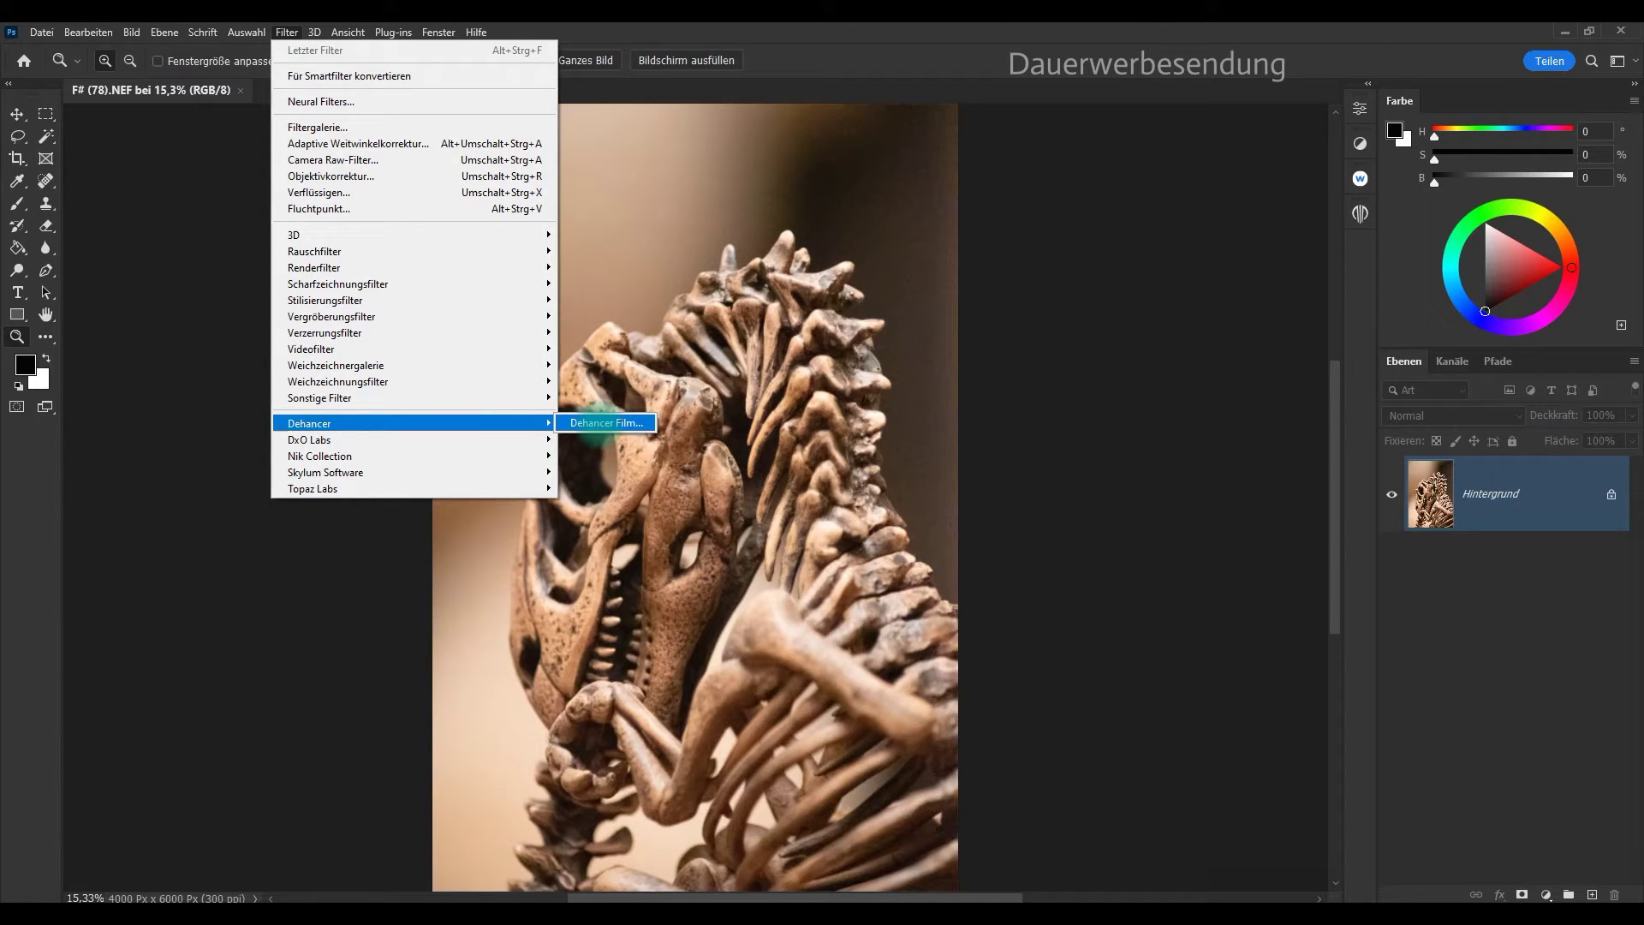
pyautogui.click(598, 425)
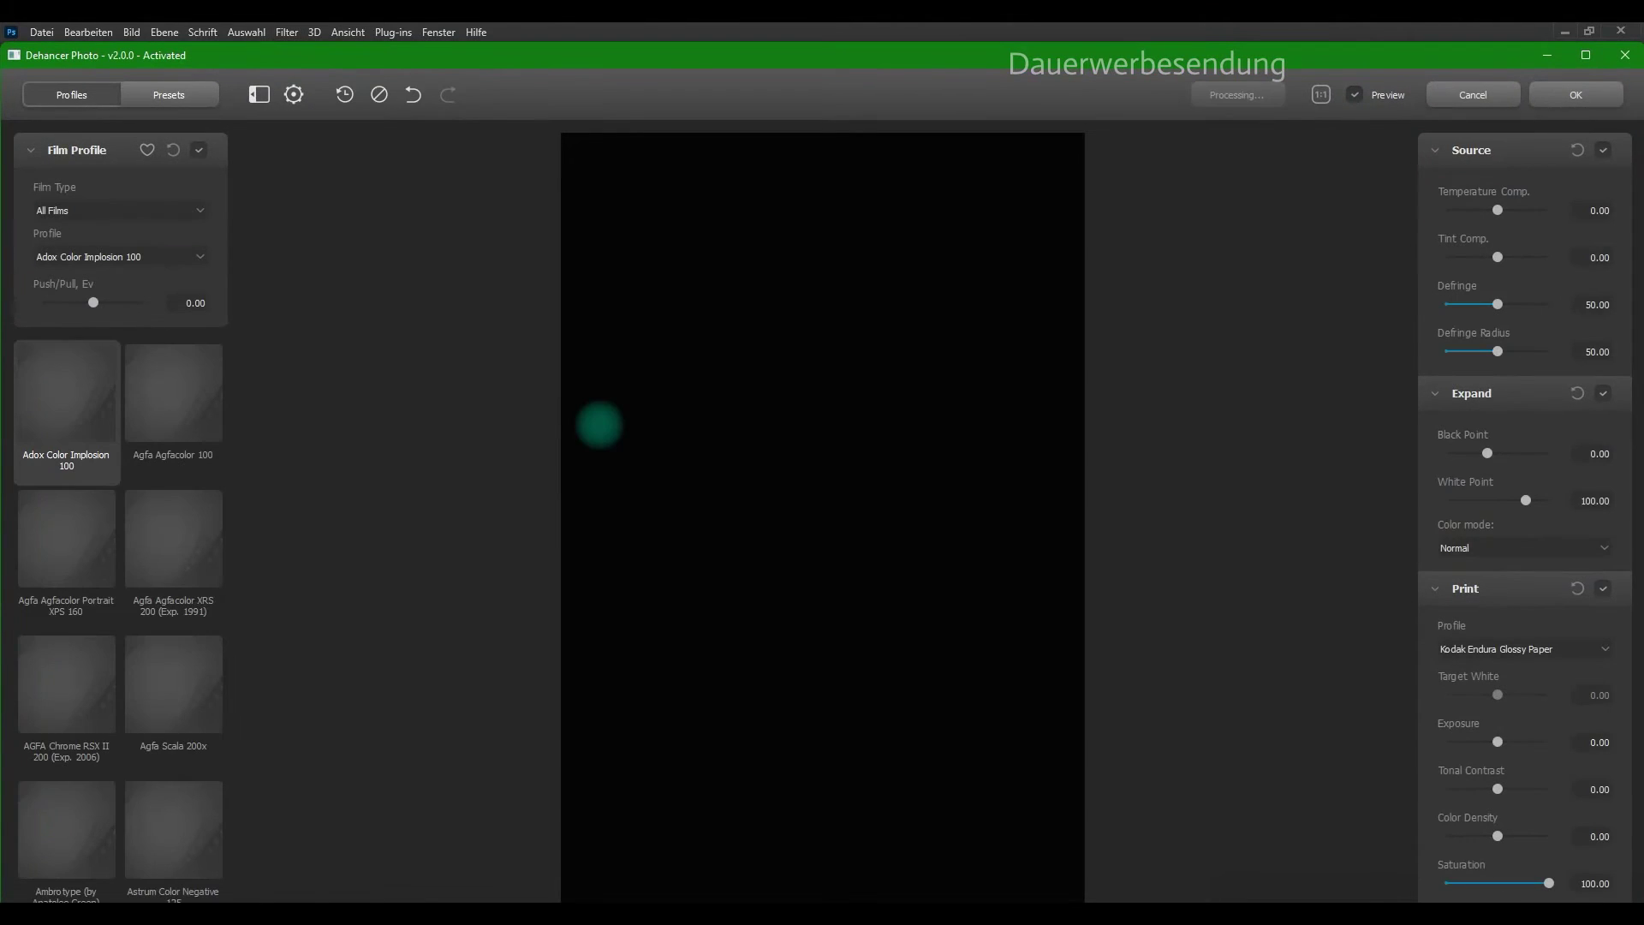
# Maximize the plugin window and switch off and collapse Source, Expand, Print and Color Head
pyautogui.doubleClick(862, 54)
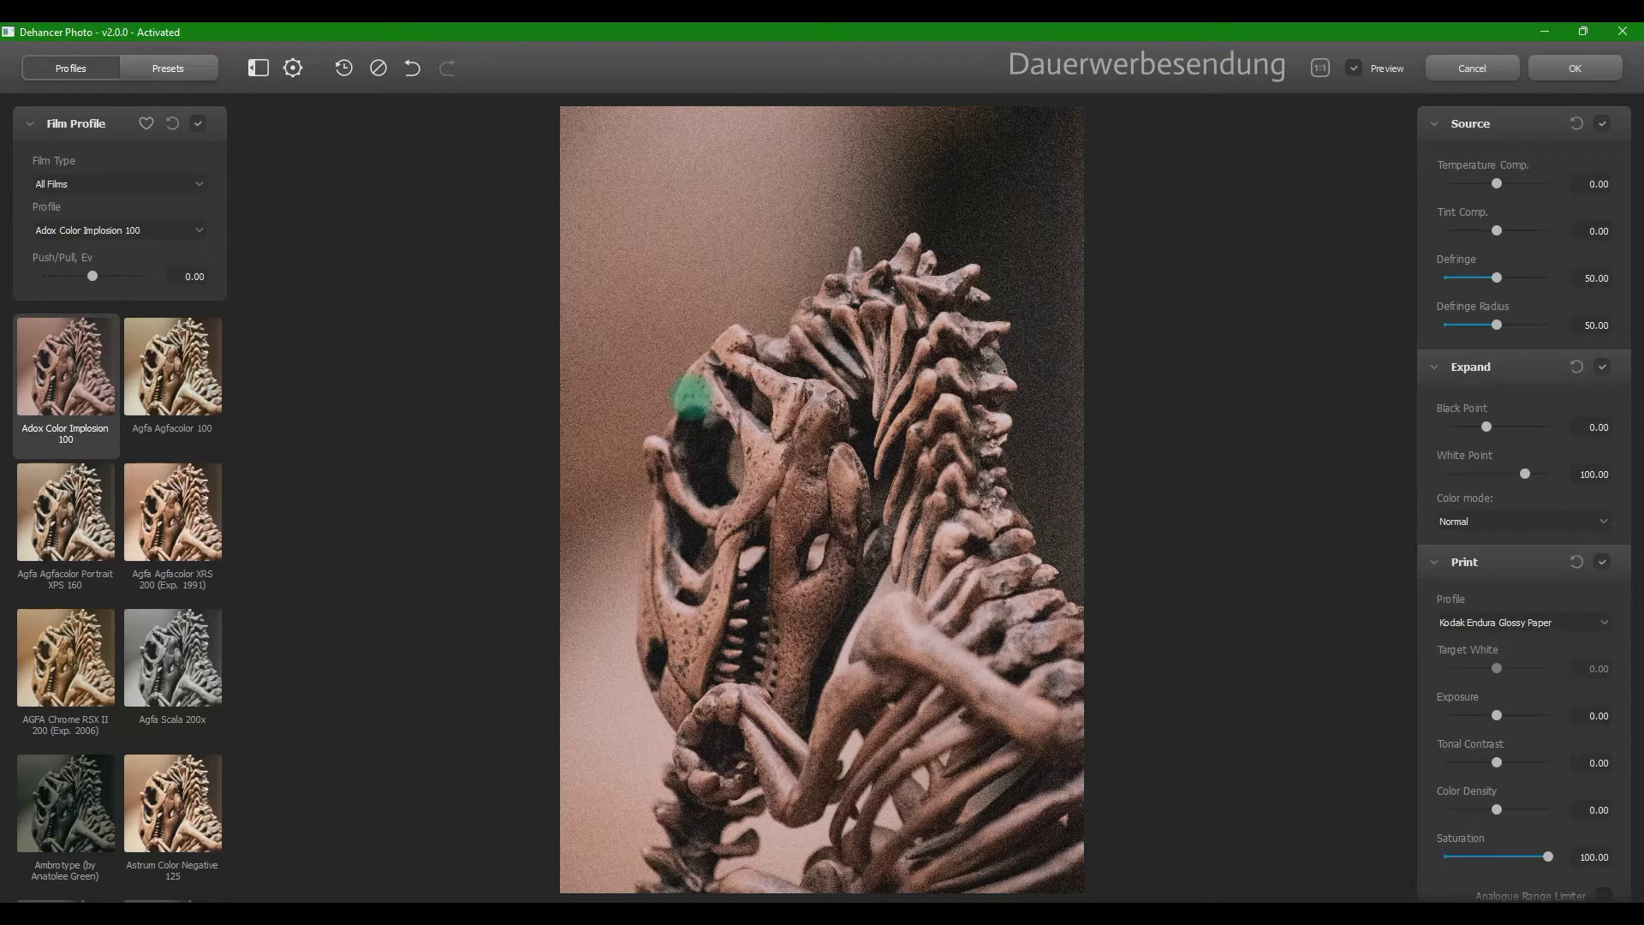
pyautogui.click(1604, 362)
pyautogui.click(1601, 123)
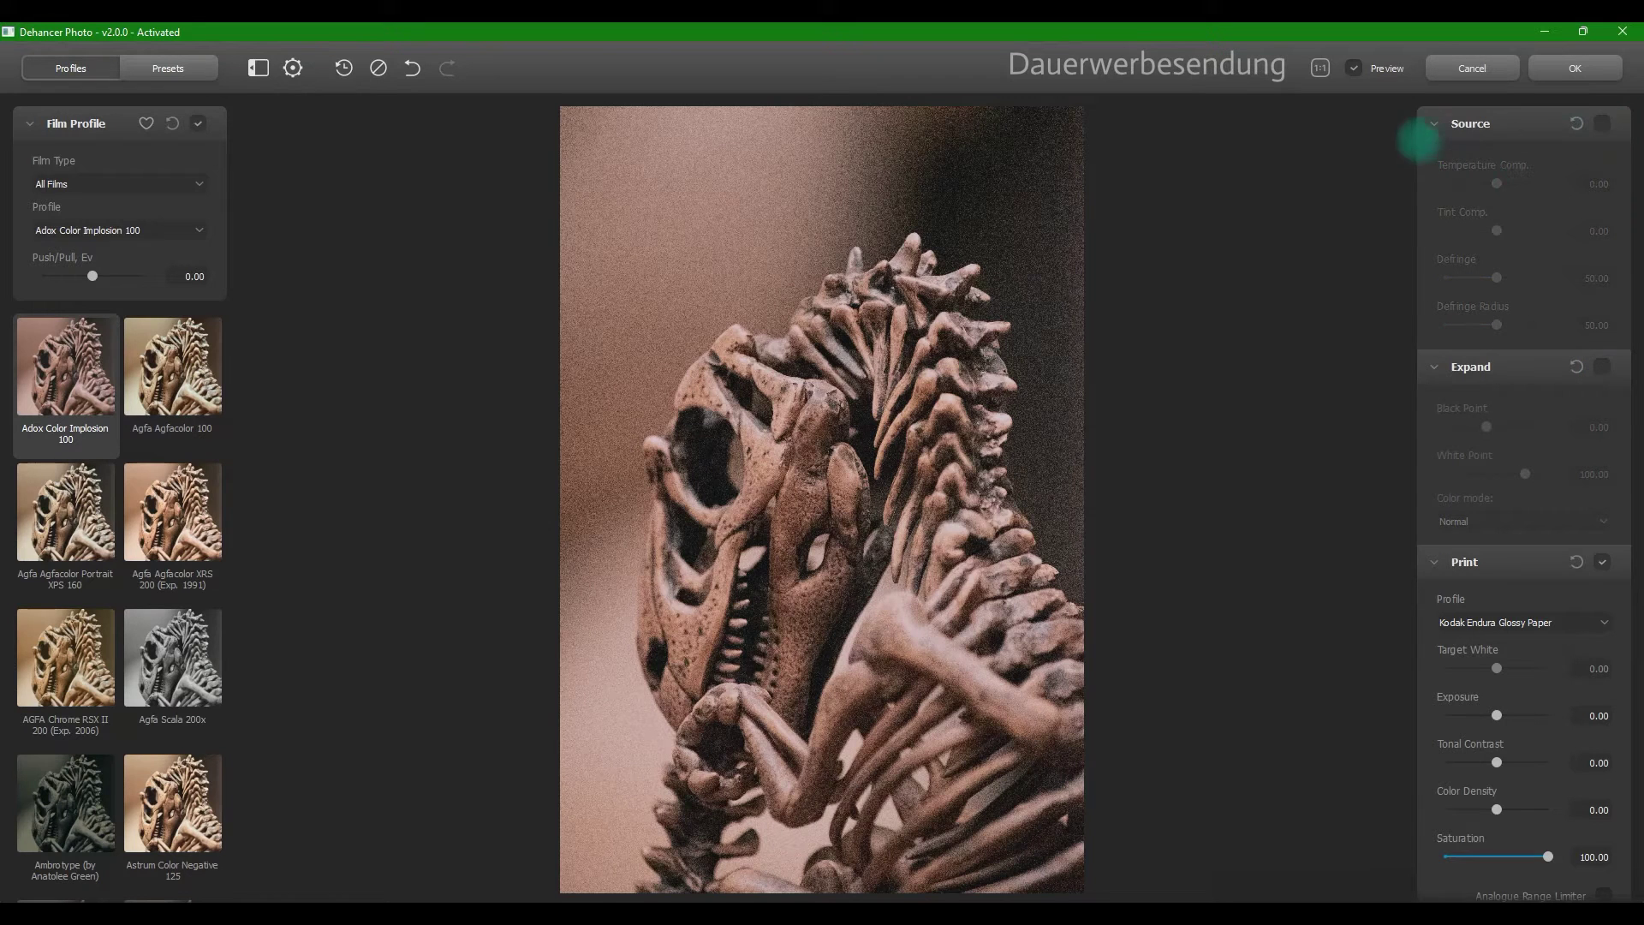
pyautogui.click(1431, 123)
pyautogui.click(1437, 161)
pyautogui.click(1603, 192)
pyautogui.click(1453, 192)
pyautogui.click(1601, 226)
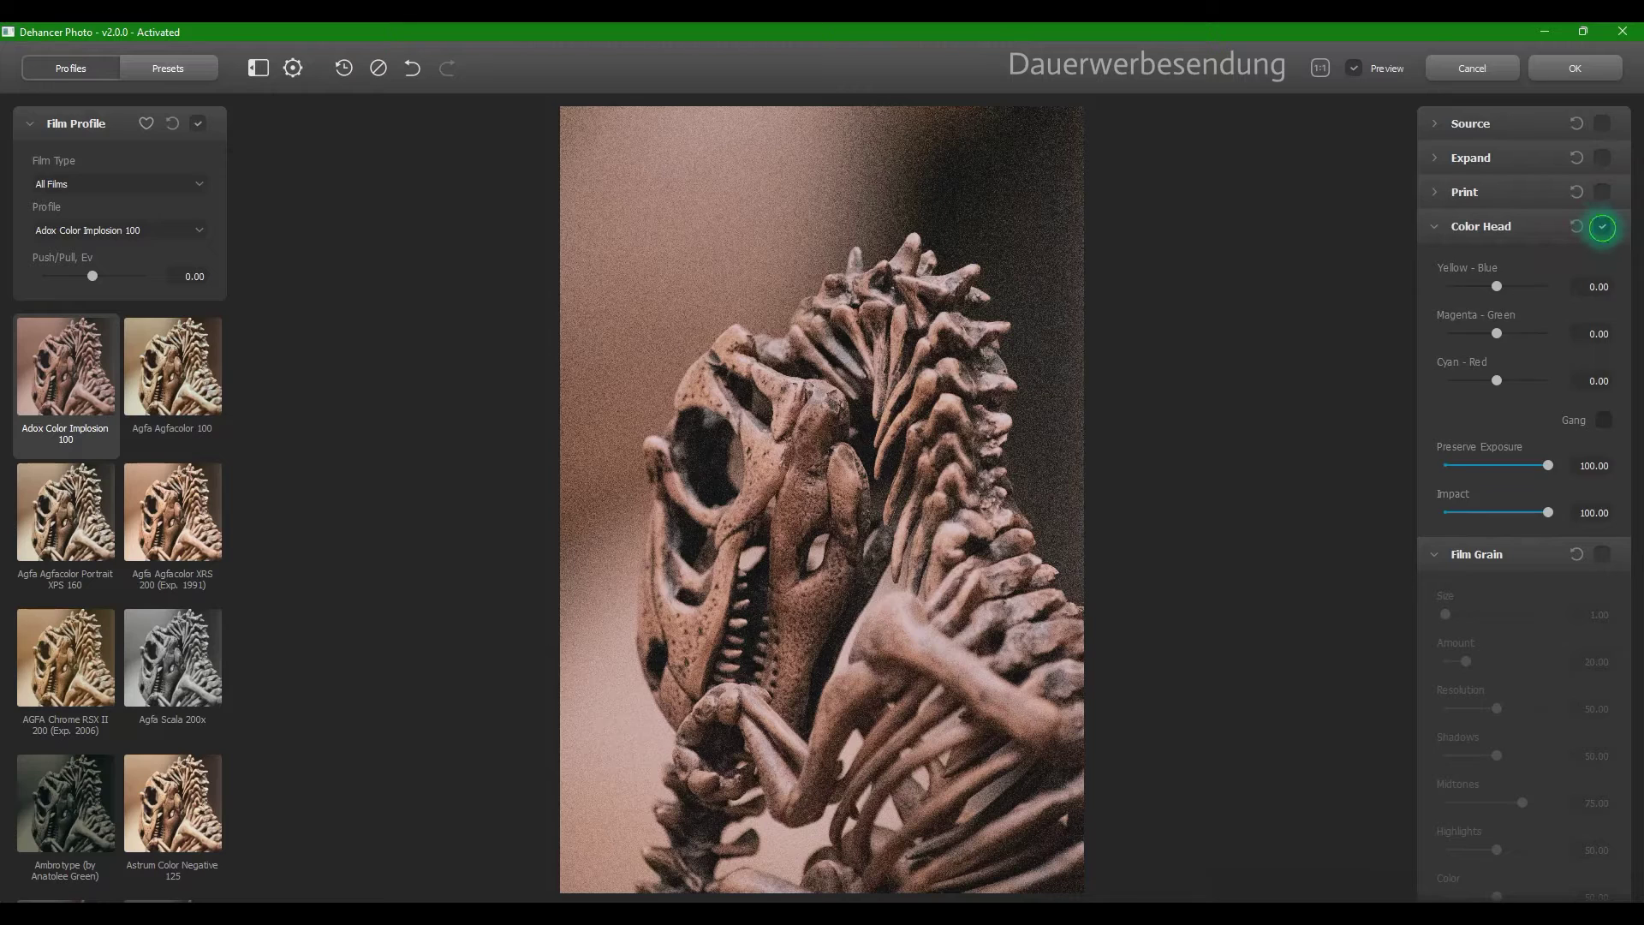
pyautogui.click(1434, 228)
# Collapse the Film Grain, Halation, Bloom and Vignette sections and fold away Film Profile settings
pyautogui.click(1437, 262)
pyautogui.click(1437, 294)
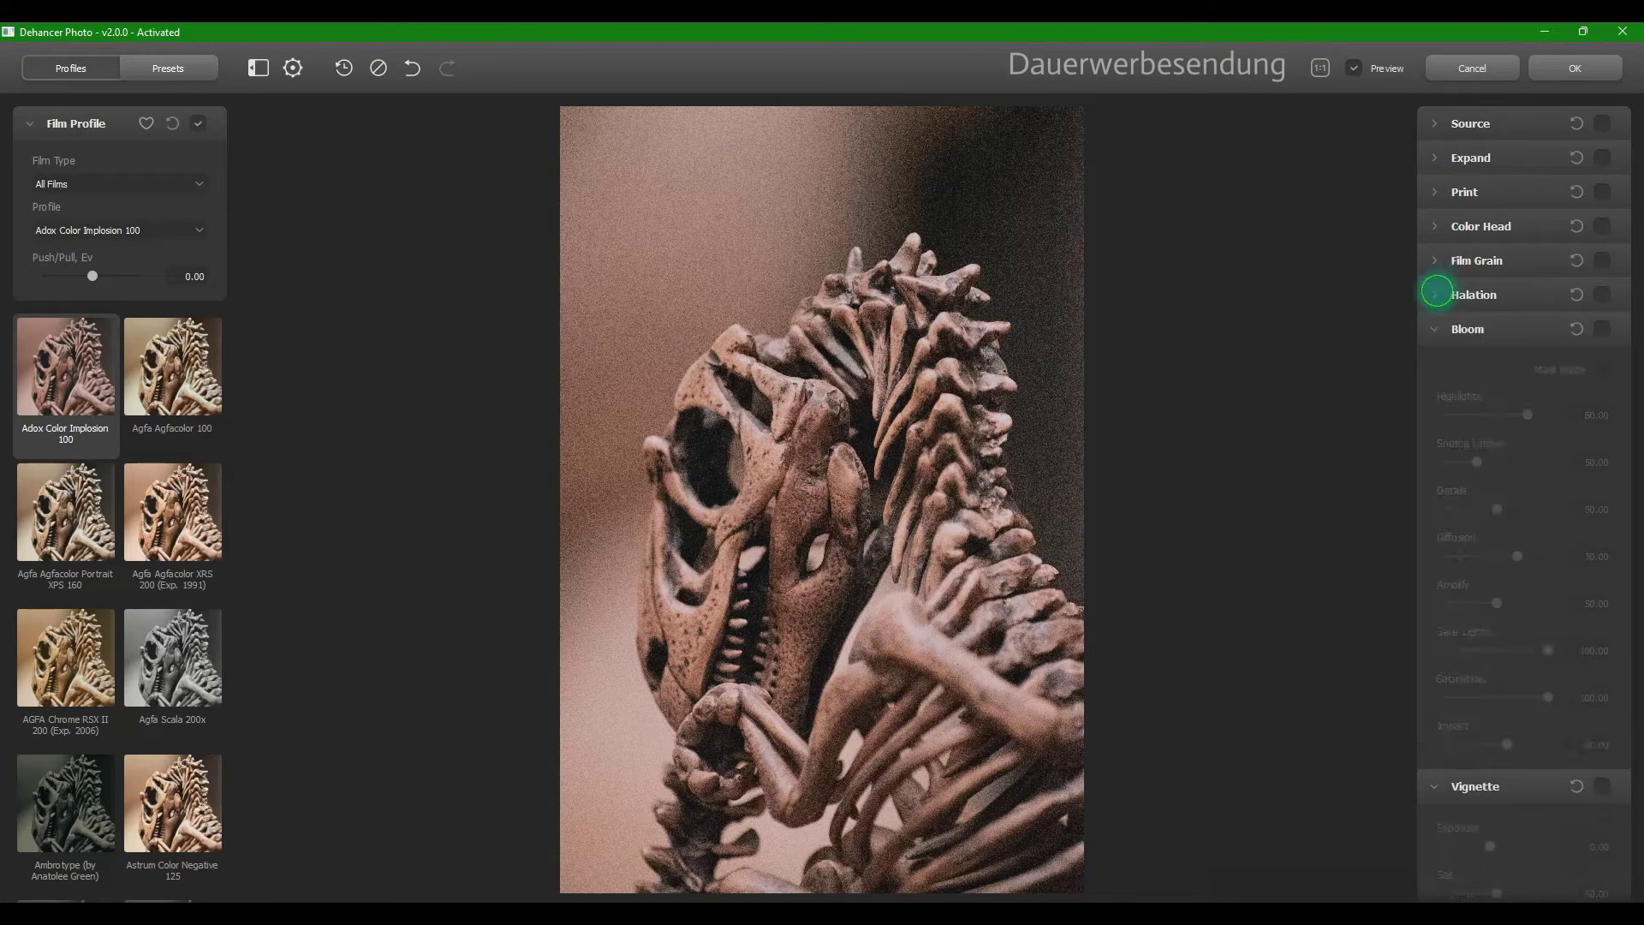
pyautogui.click(1434, 329)
pyautogui.click(1436, 363)
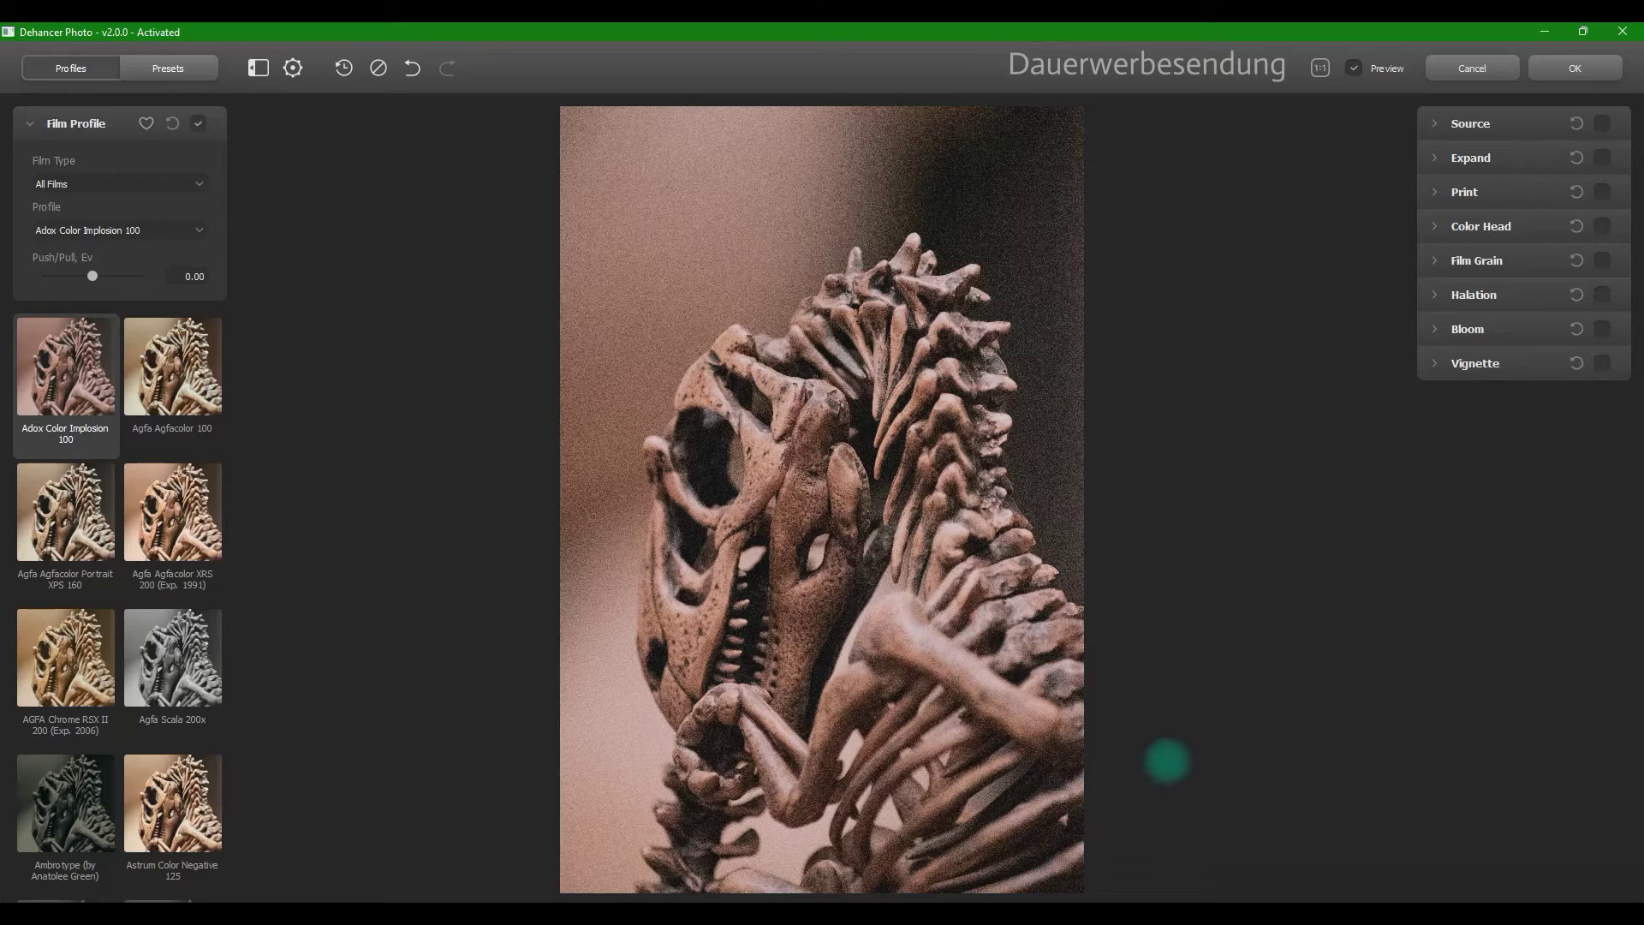
pyautogui.click(34, 122)
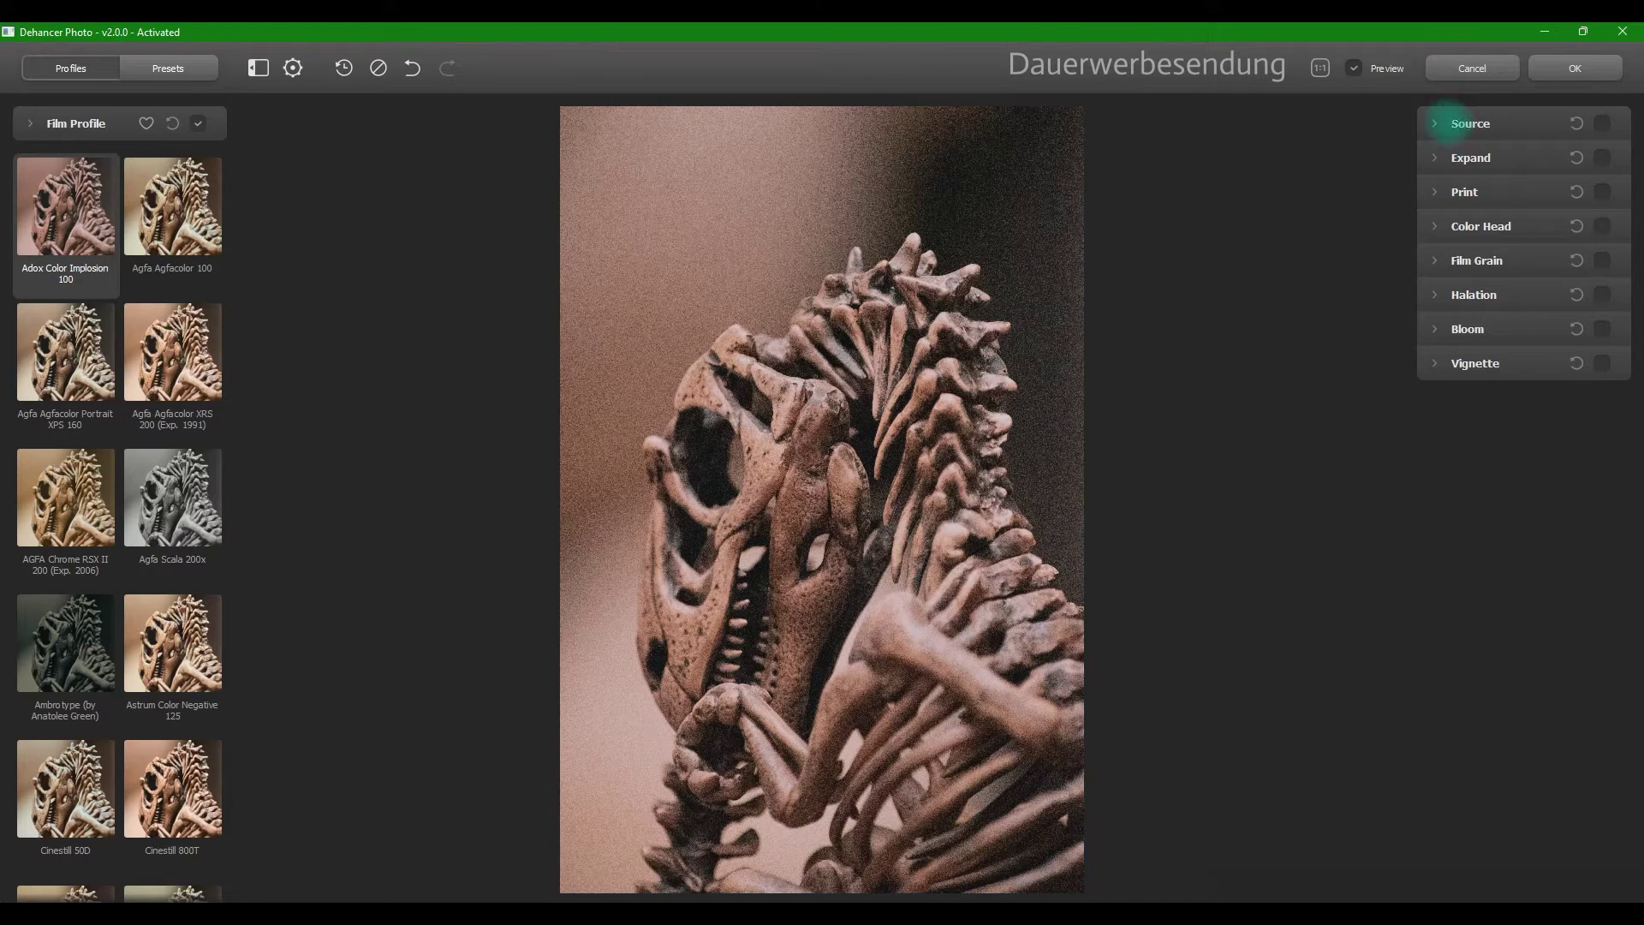
# Expand the Source section to reveal its Temperature, Tint and Defringe sliders
pyautogui.click(1433, 123)
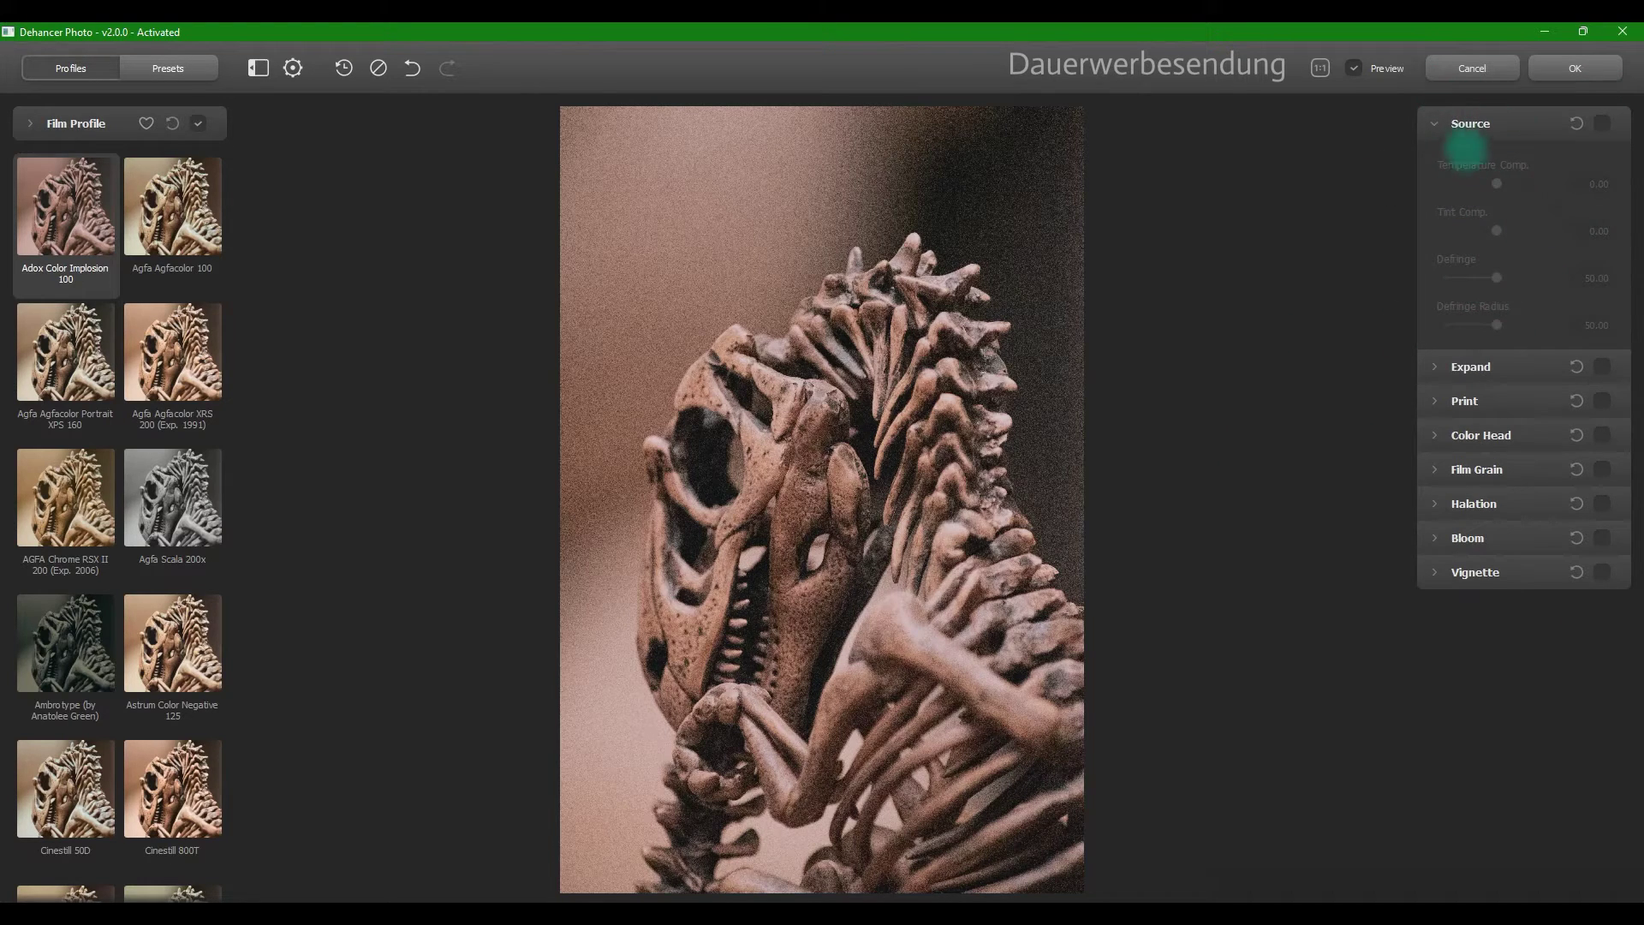
pyautogui.click(1435, 123)
pyautogui.click(1602, 122)
pyautogui.click(1447, 122)
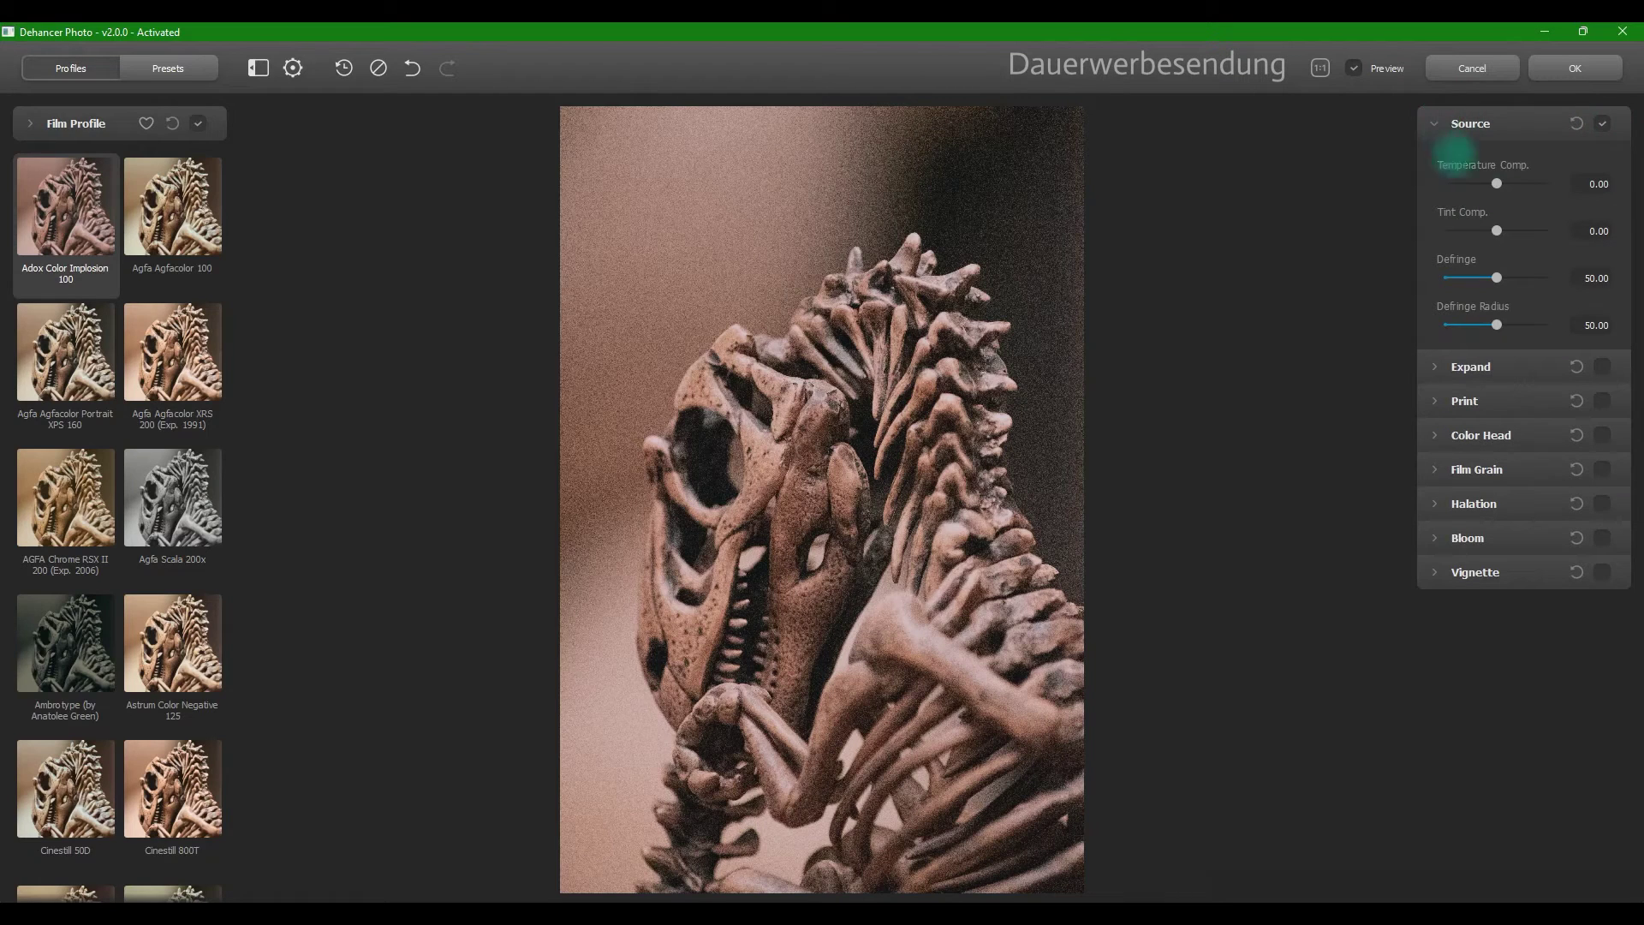
pyautogui.click(1602, 122)
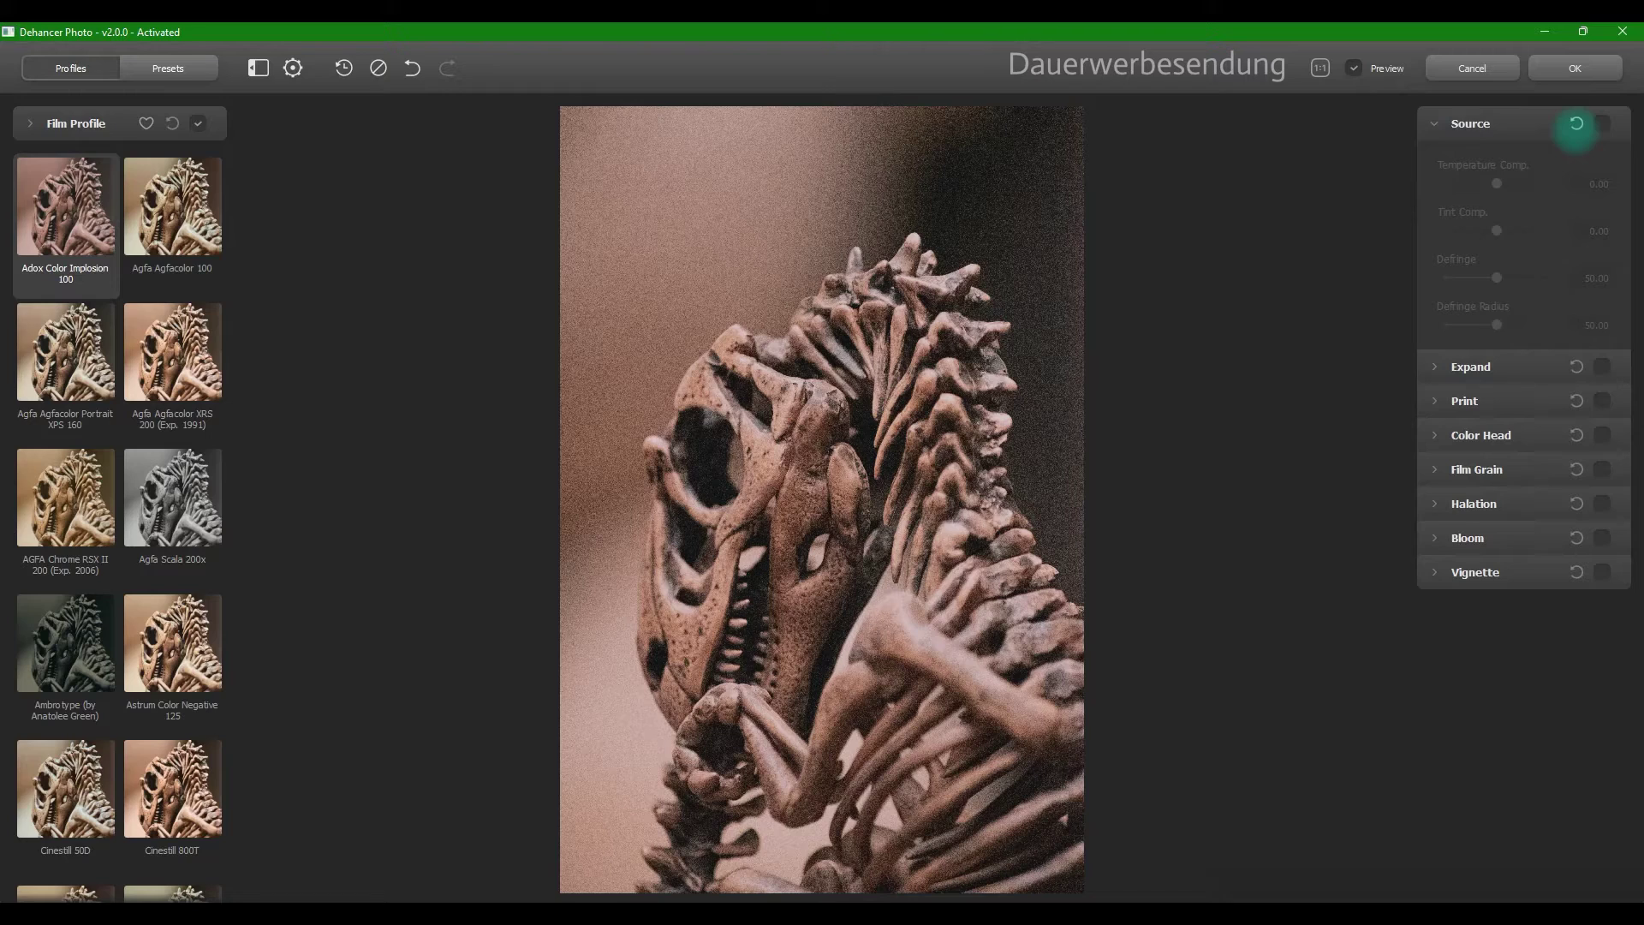
pyautogui.click(1452, 123)
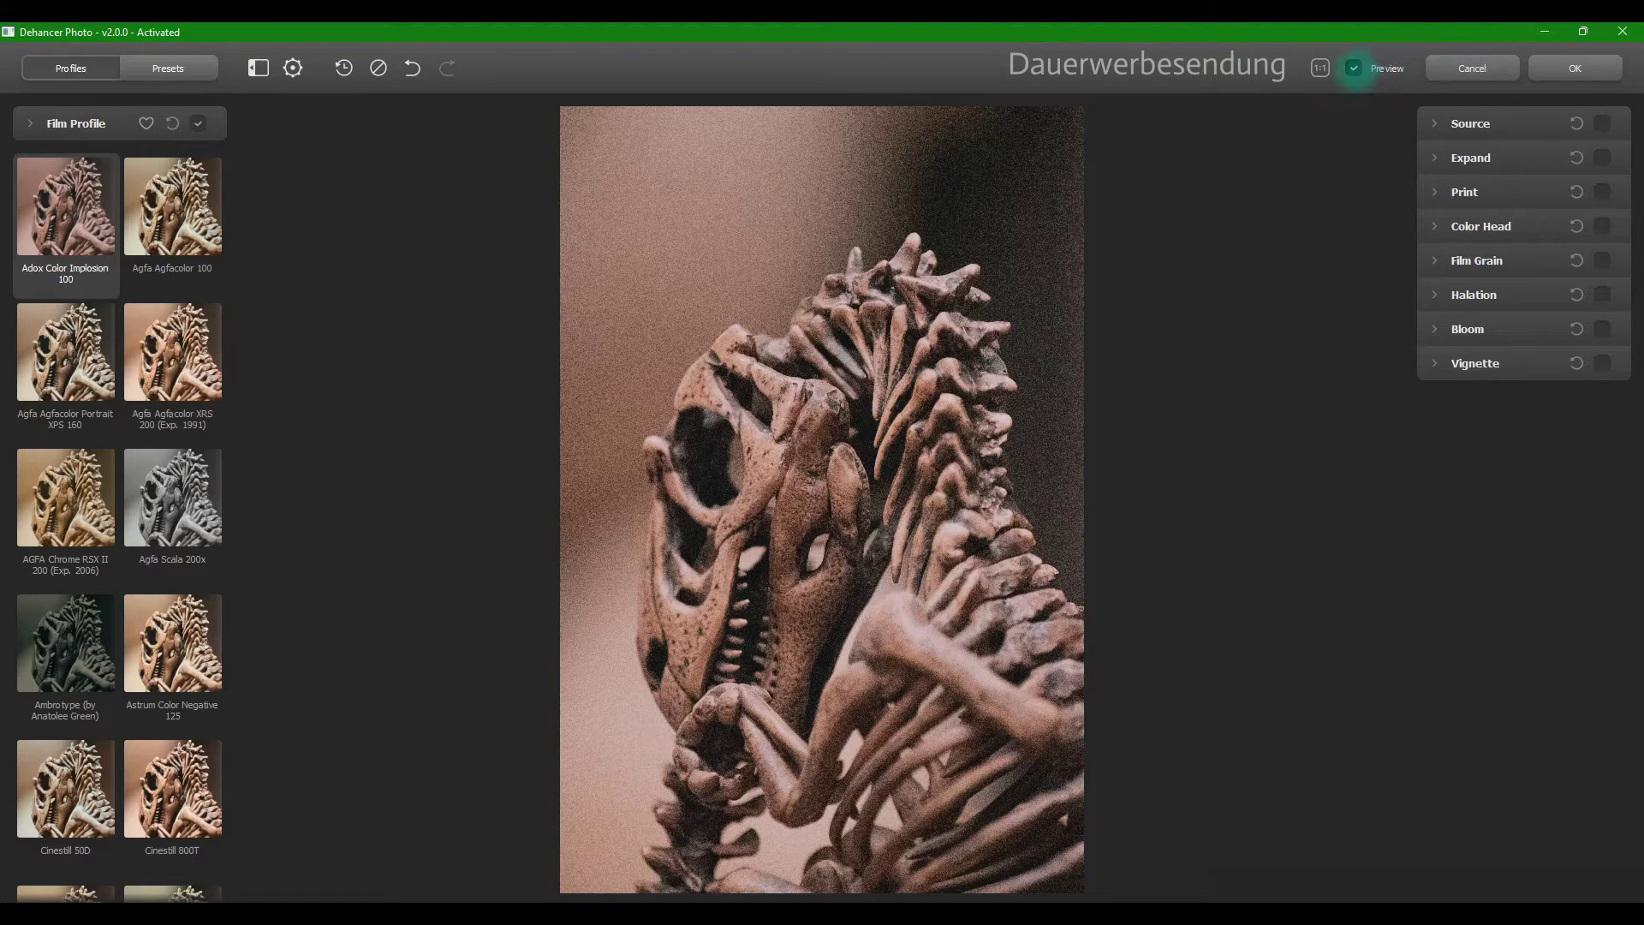
pyautogui.click(1353, 68)
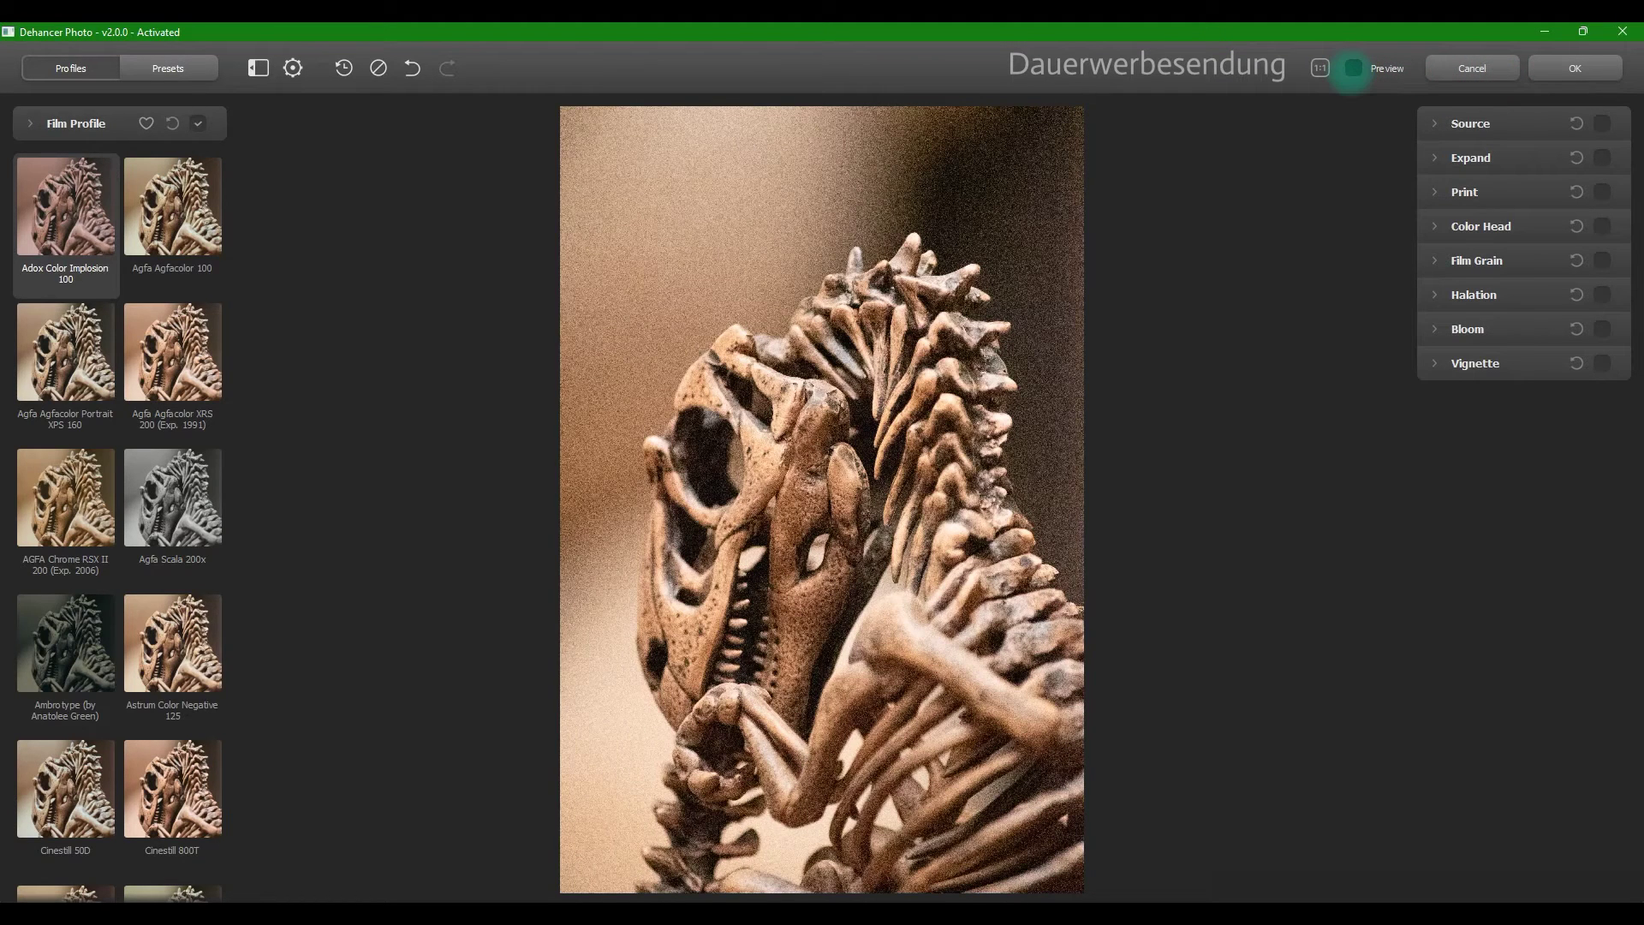
# Toggle Preview to compare the Adox Color Implosion 100 look with the original
pyautogui.click(1353, 68)
pyautogui.click(1353, 68)
pyautogui.click(1352, 67)
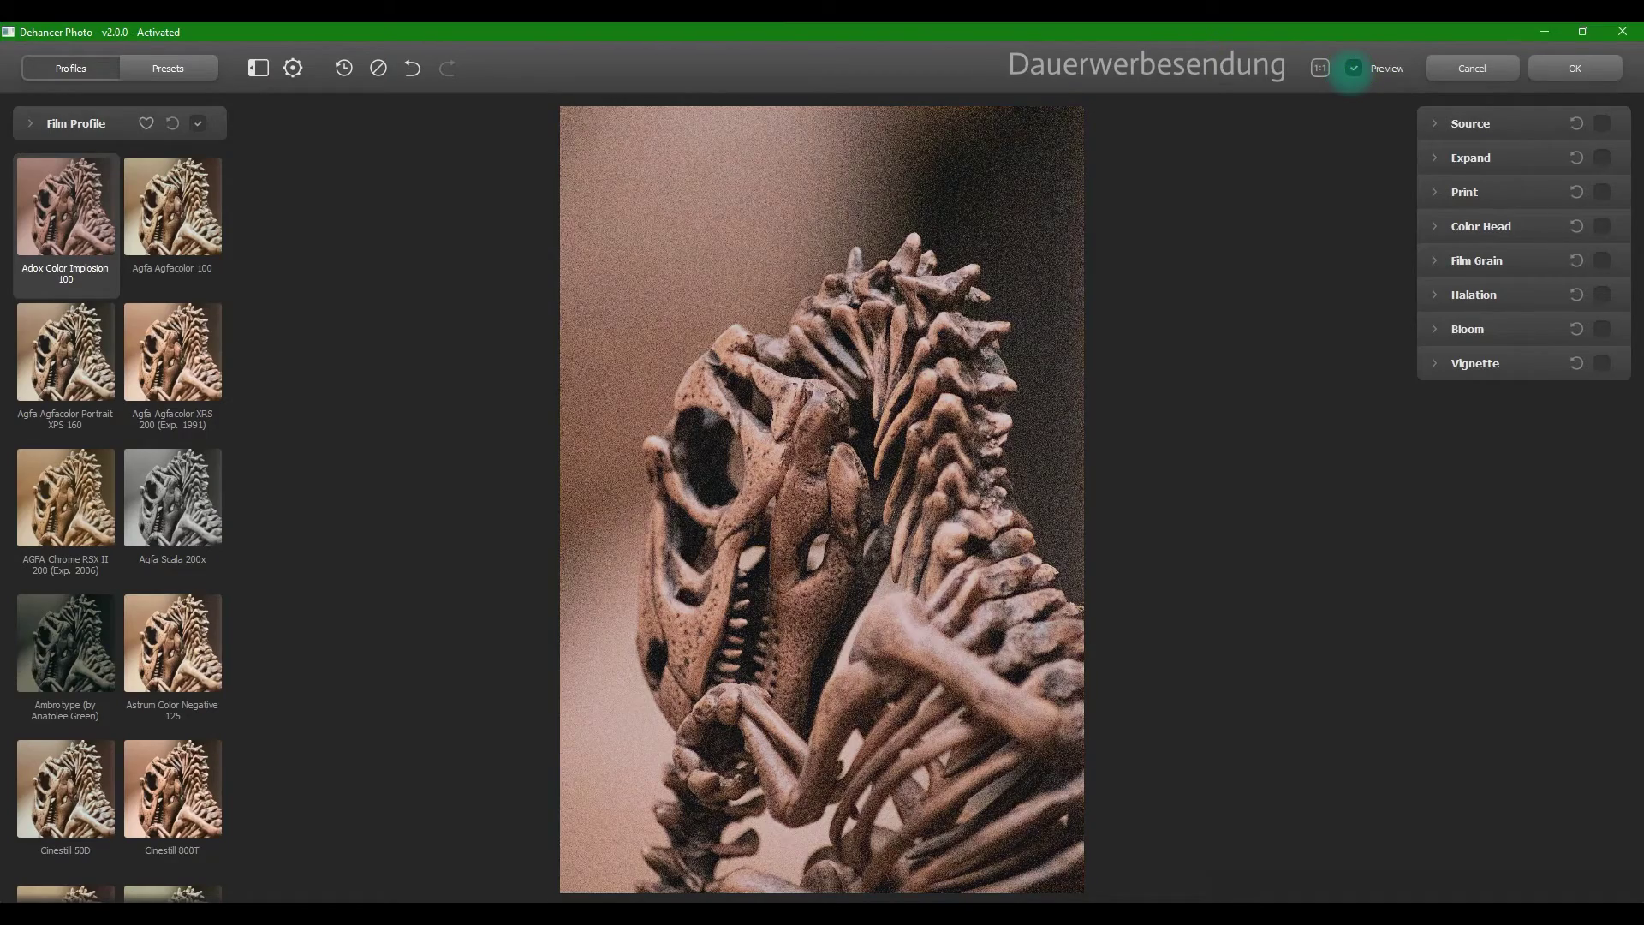
# Inspect the skull and bones at 1:1, then fit the whole photo back in view
pyautogui.click(1320, 68)
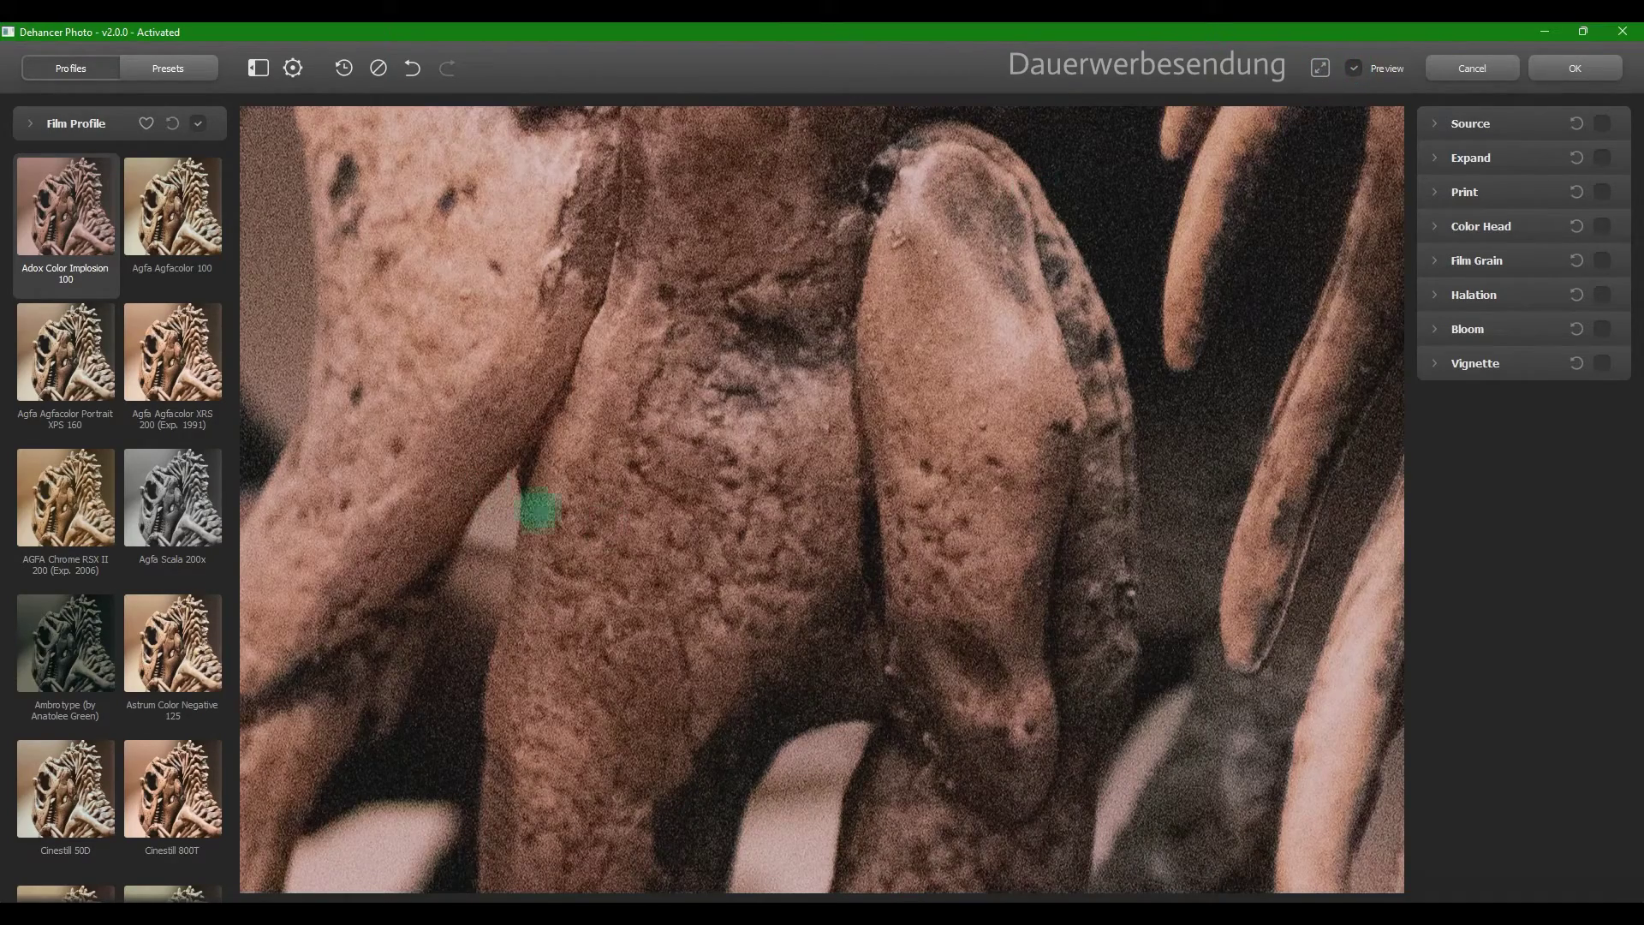
pyautogui.moveTo(682, 280); pyautogui.dragTo(1053, 675)
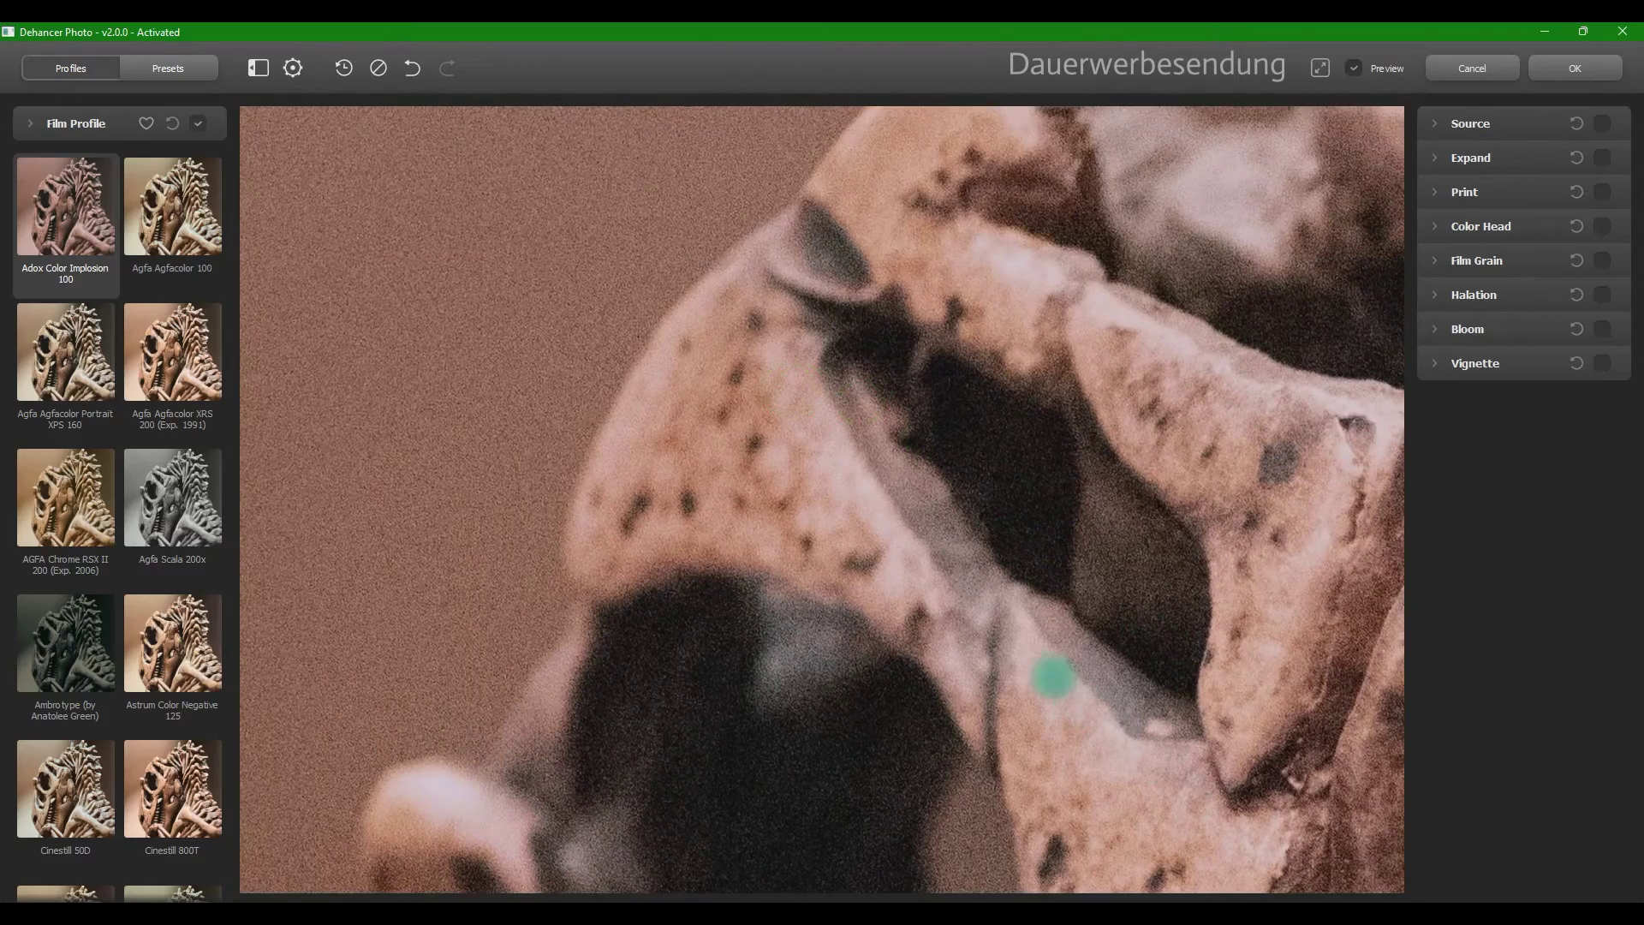
pyautogui.moveTo(1039, 599); pyautogui.dragTo(907, 533)
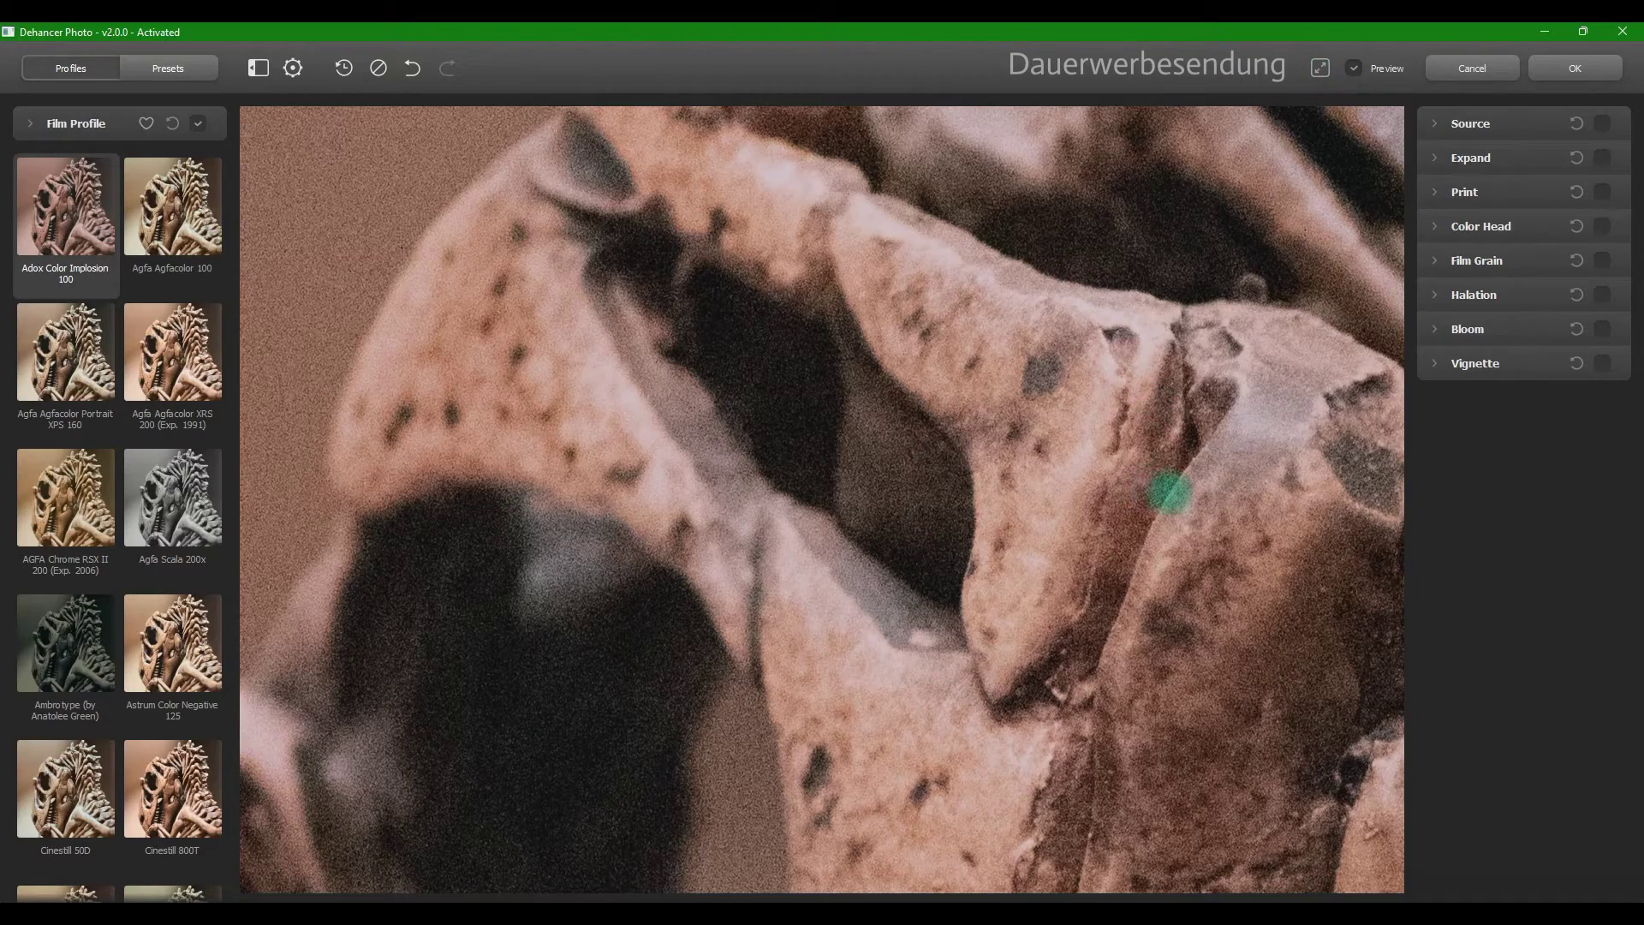
pyautogui.moveTo(1167, 489); pyautogui.dragTo(843, 410)
pyautogui.moveTo(1102, 448); pyautogui.dragTo(917, 503)
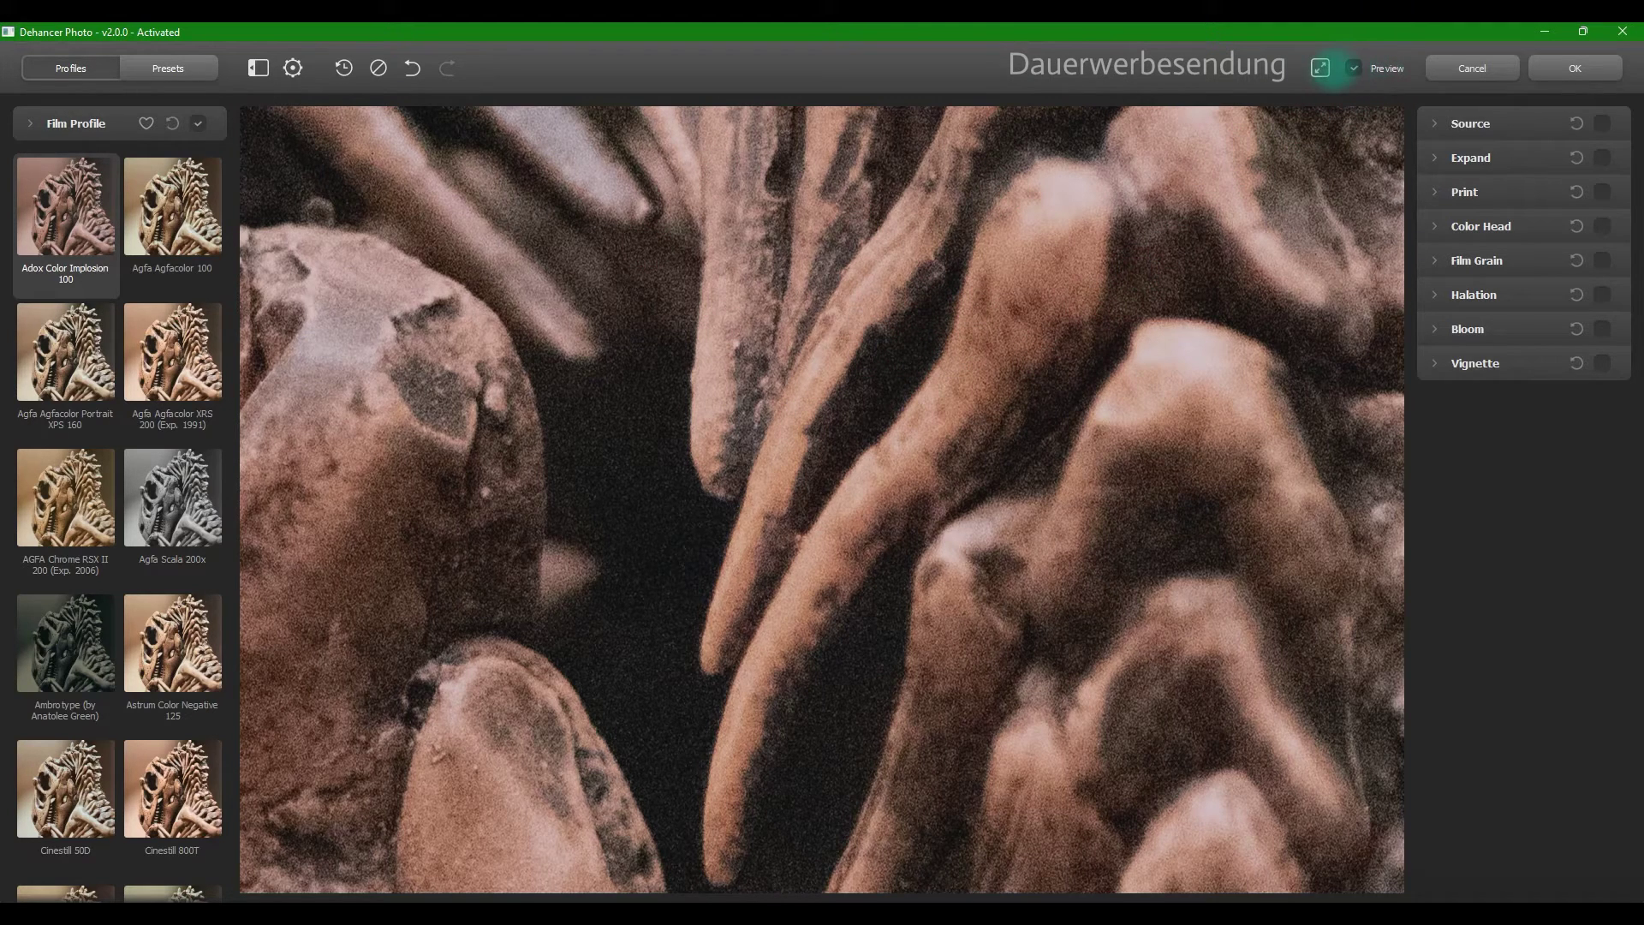
pyautogui.click(1320, 68)
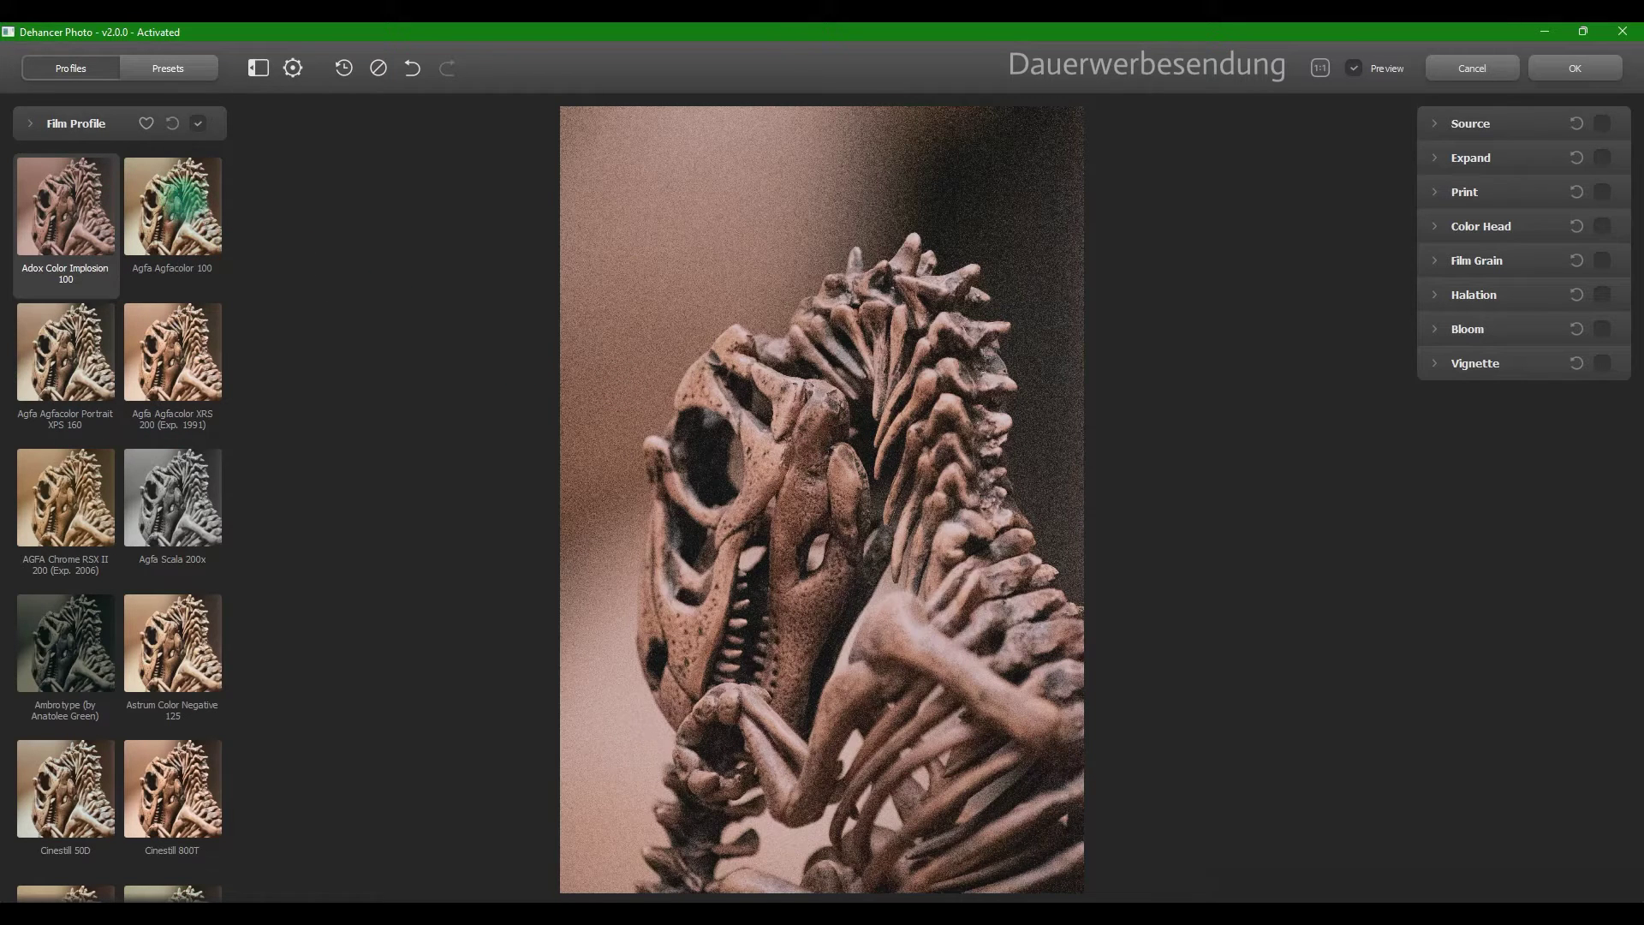
# Try the Agfa profiles, settle on black-and-white Agfa Scala 200x, and re-enable Source
pyautogui.click(182, 214)
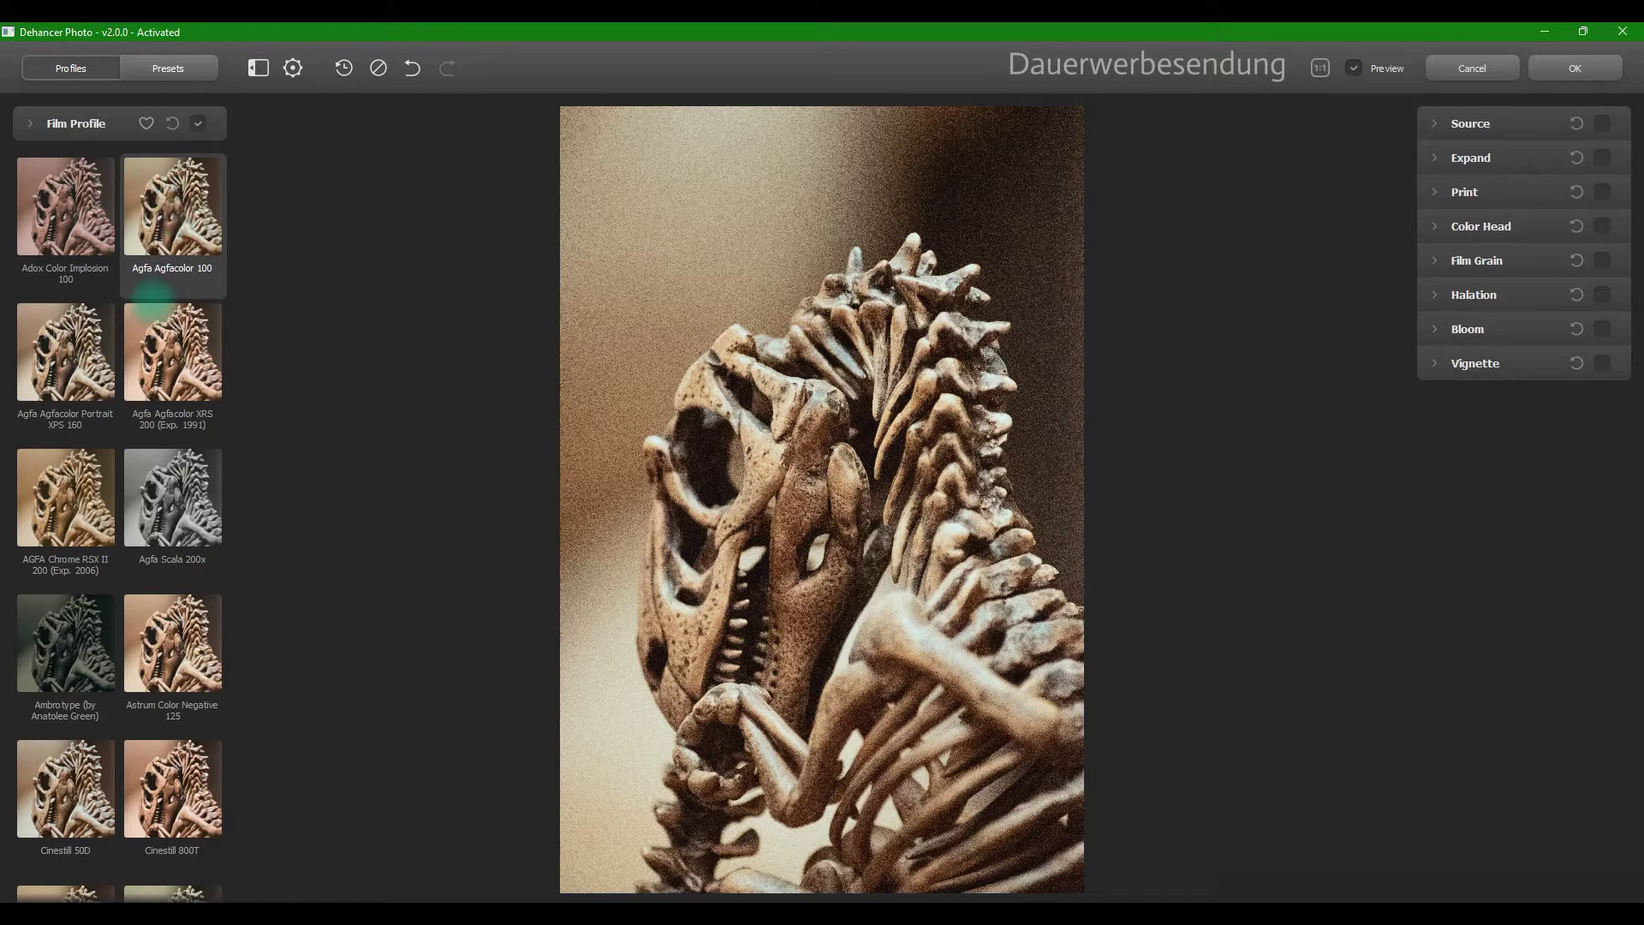
pyautogui.click(150, 347)
pyautogui.click(68, 342)
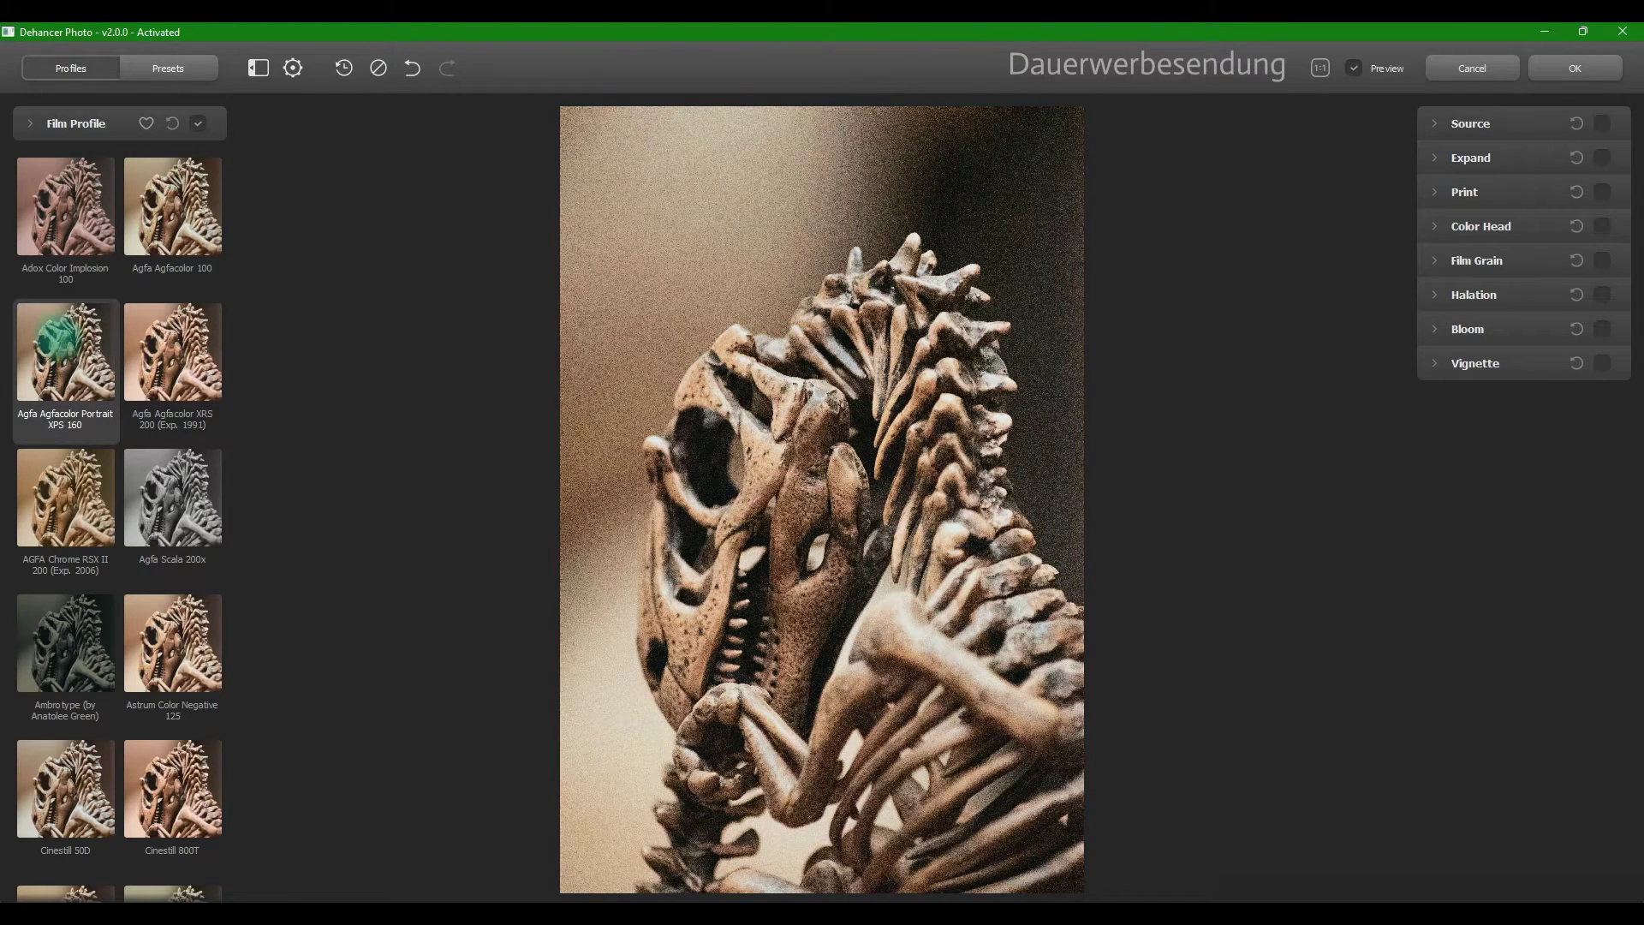
pyautogui.click(47, 462)
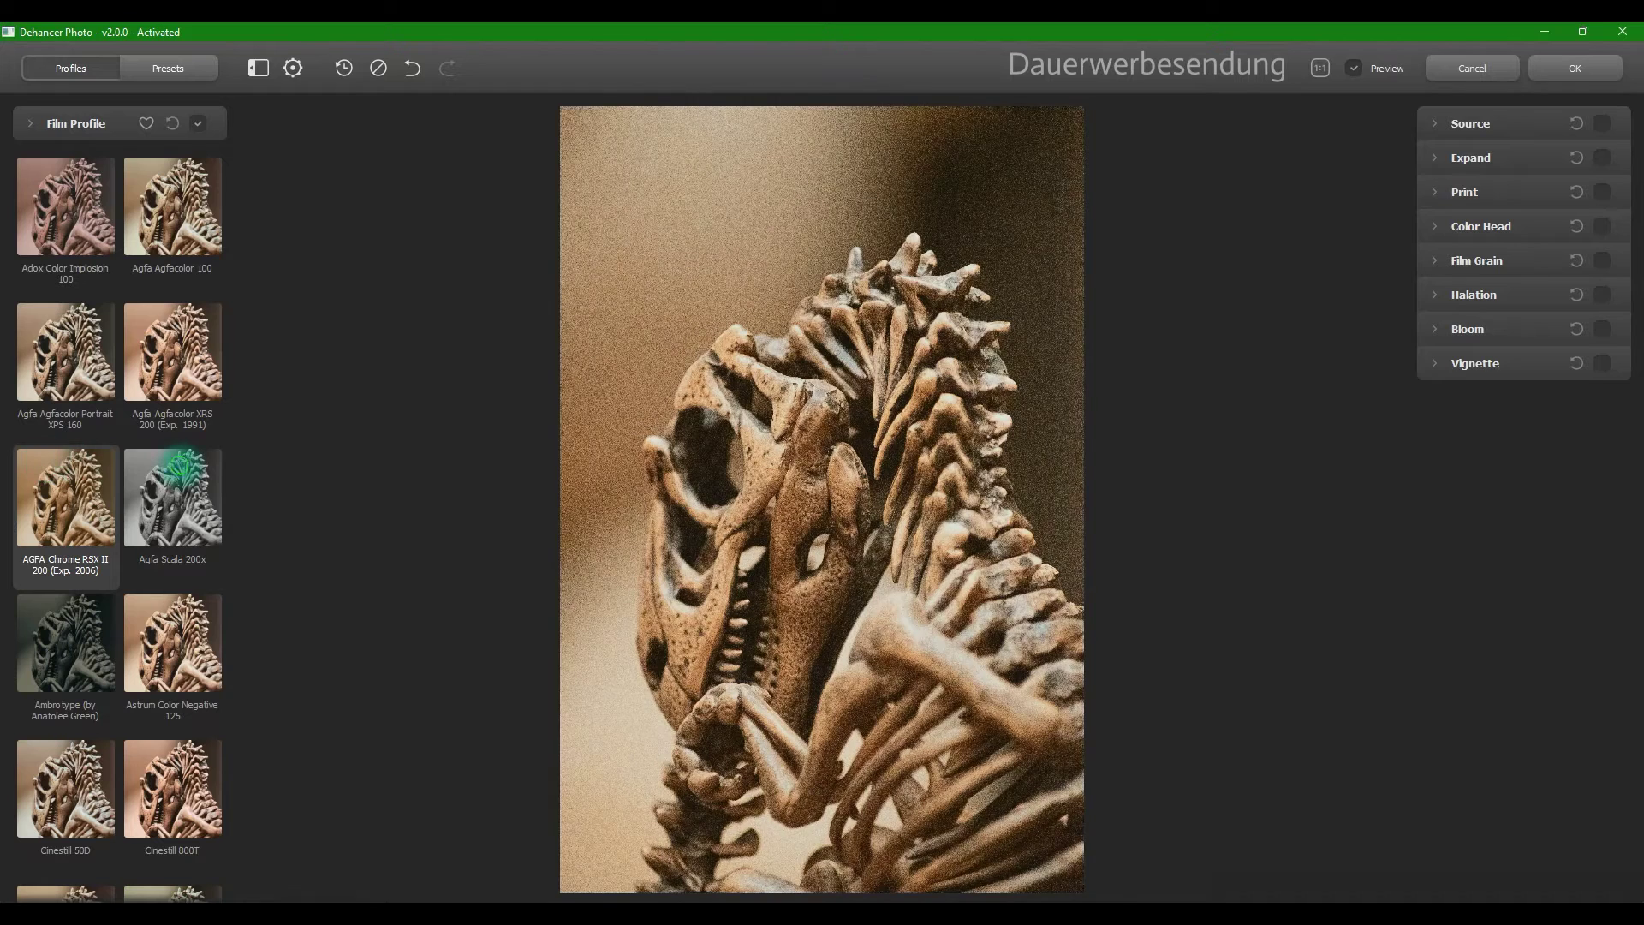
pyautogui.click(180, 466)
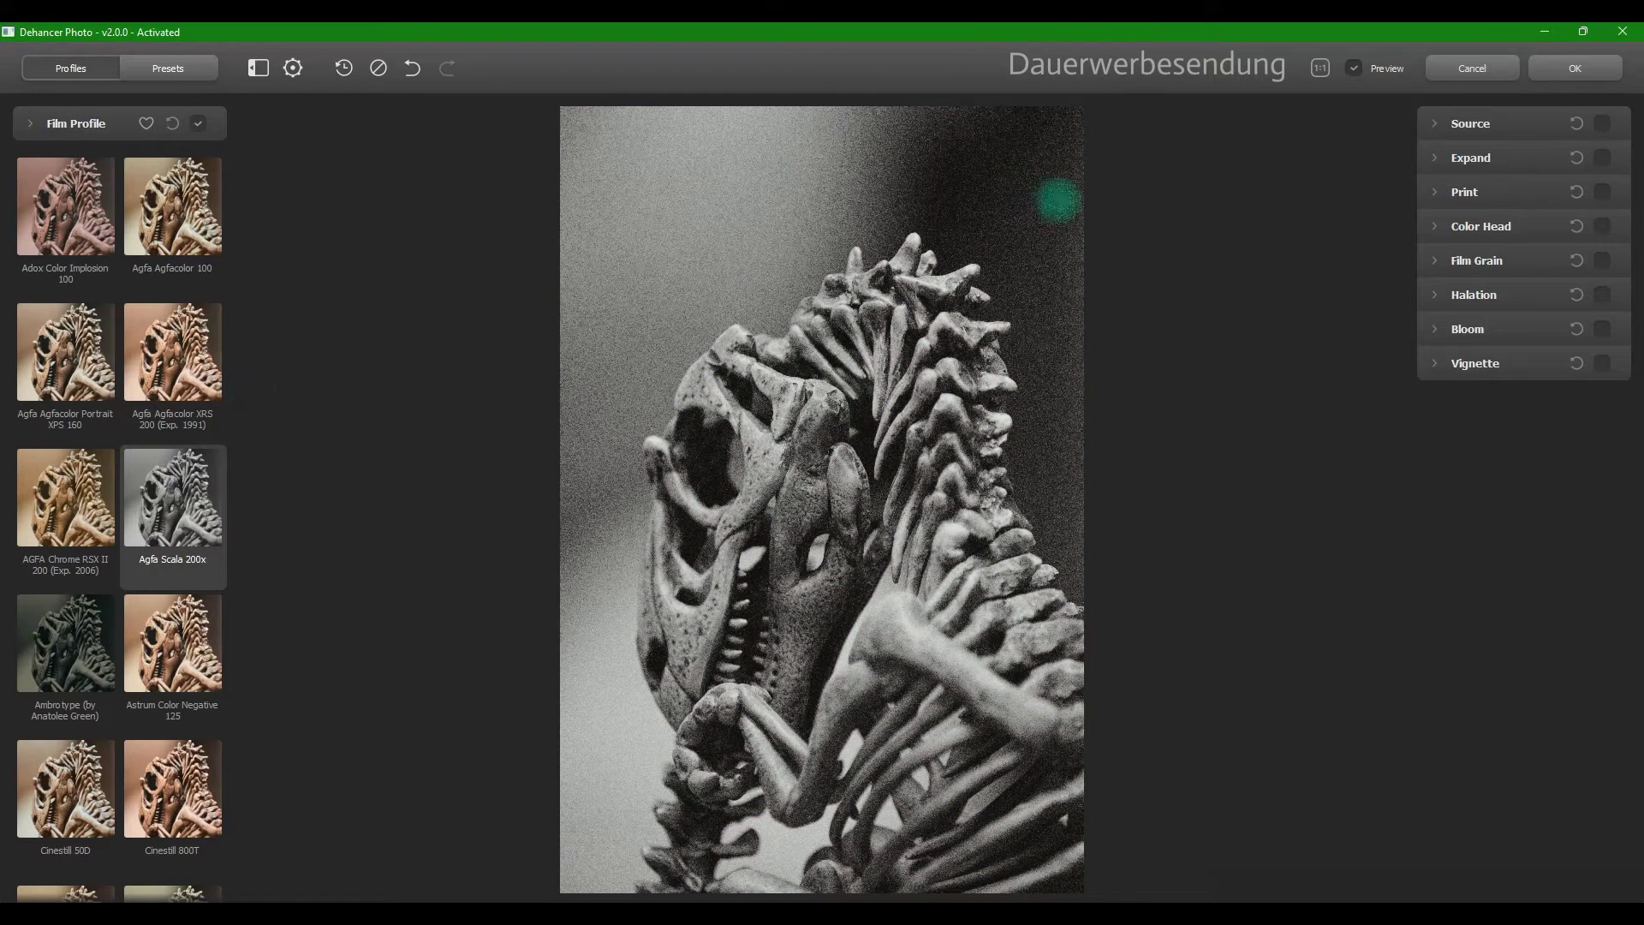
pyautogui.click(1602, 124)
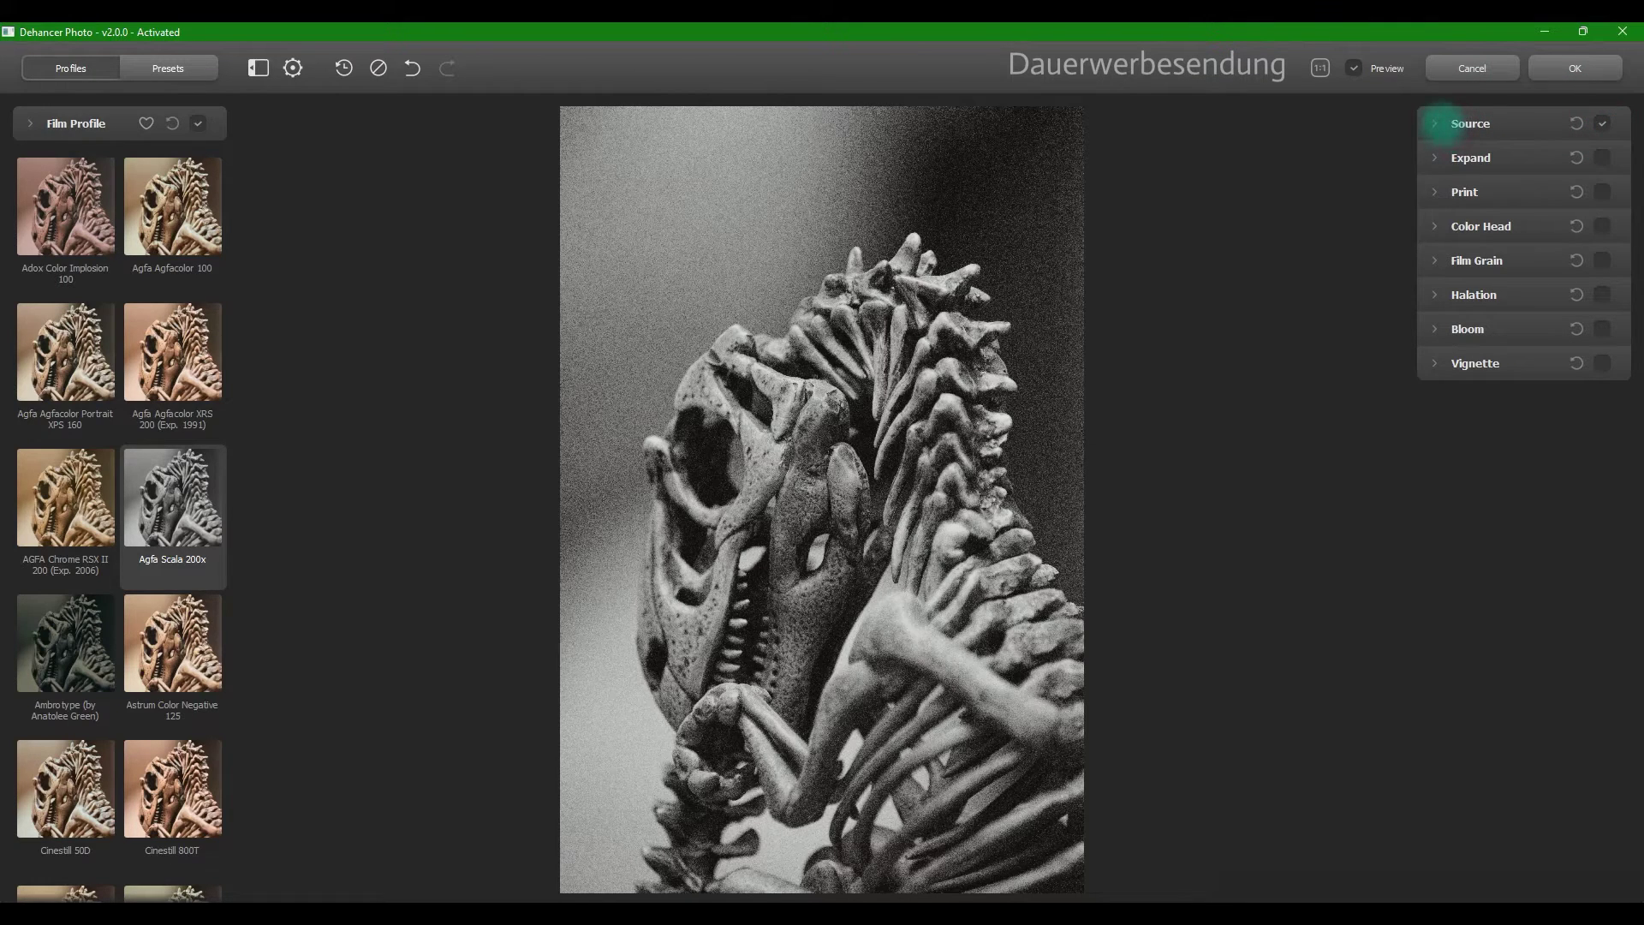
# Apply Agfa Agfacolor XRS 200 (Exp. 1991) with Temperature -35.00, Tint 26.67, Defringe 64.17, Radius 23.33
pyautogui.click(1442, 123)
pyautogui.moveTo(1497, 183); pyautogui.dragTo(1507, 184)
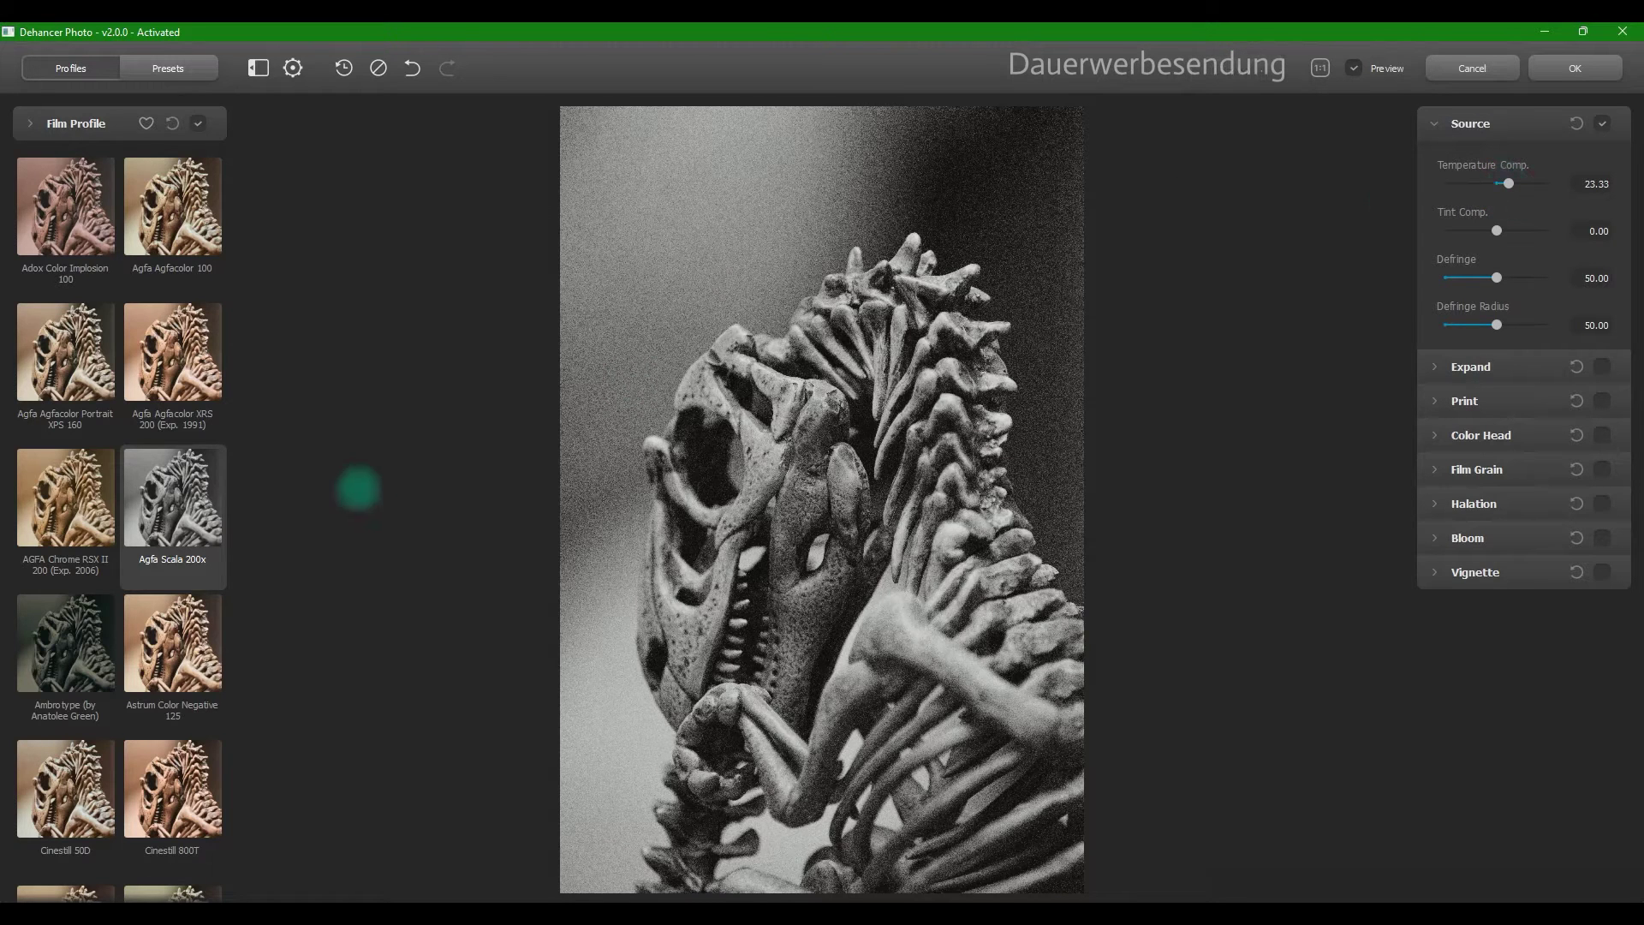
pyautogui.click(144, 381)
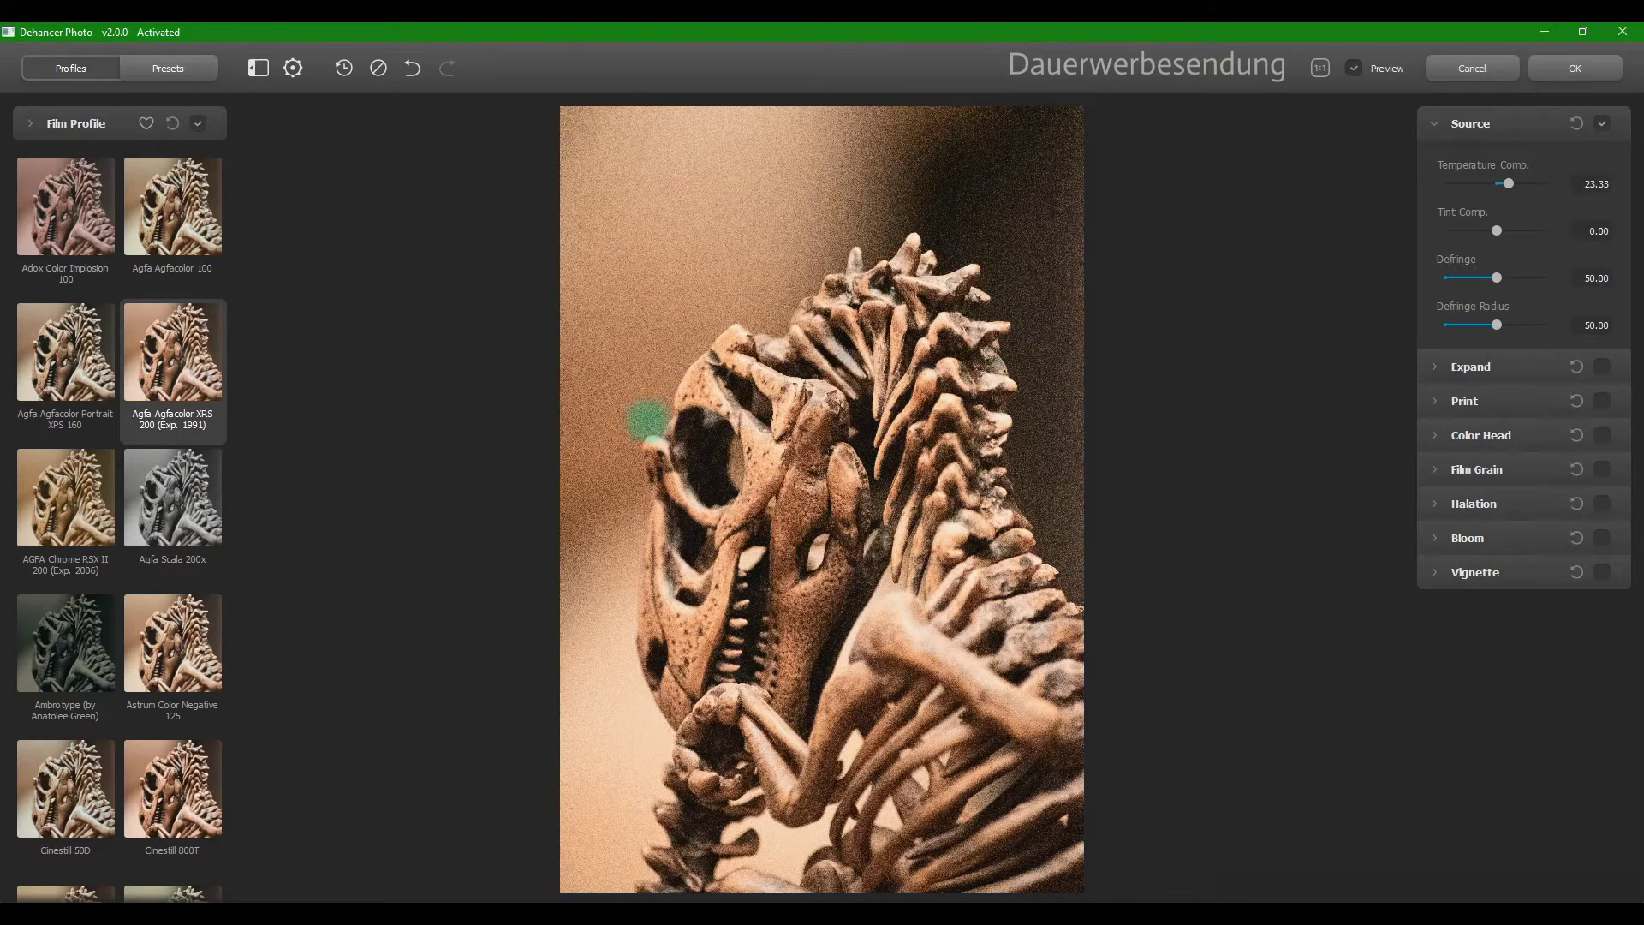
pyautogui.moveTo(1508, 184); pyautogui.dragTo(1469, 324)
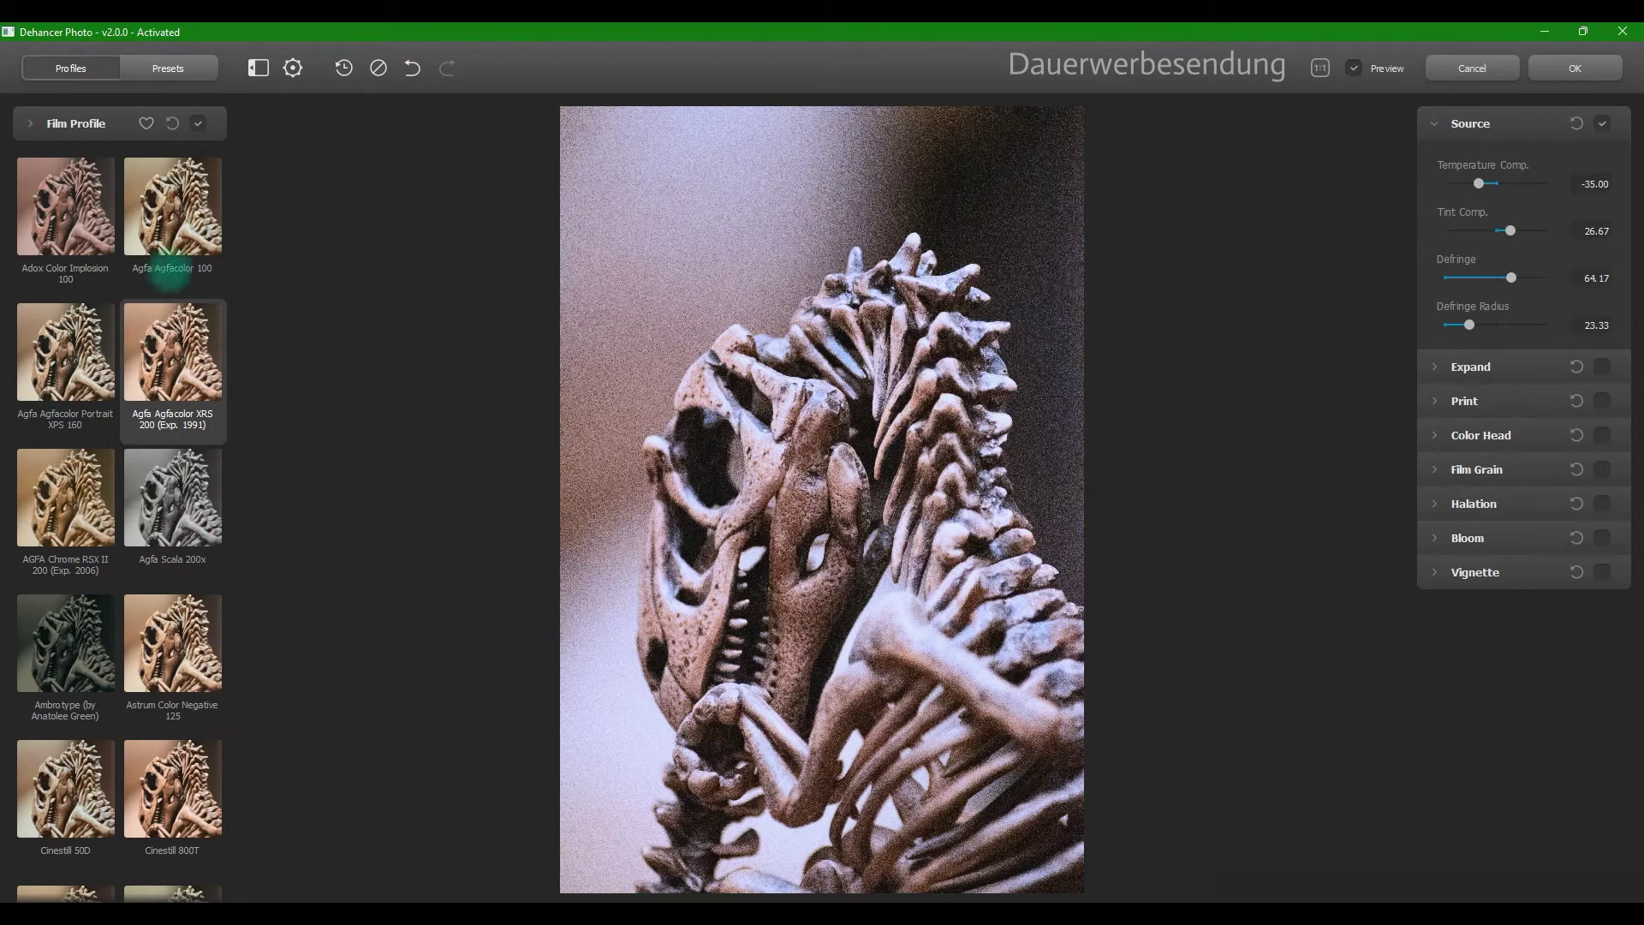
pyautogui.scroll(-2, 124, 248)
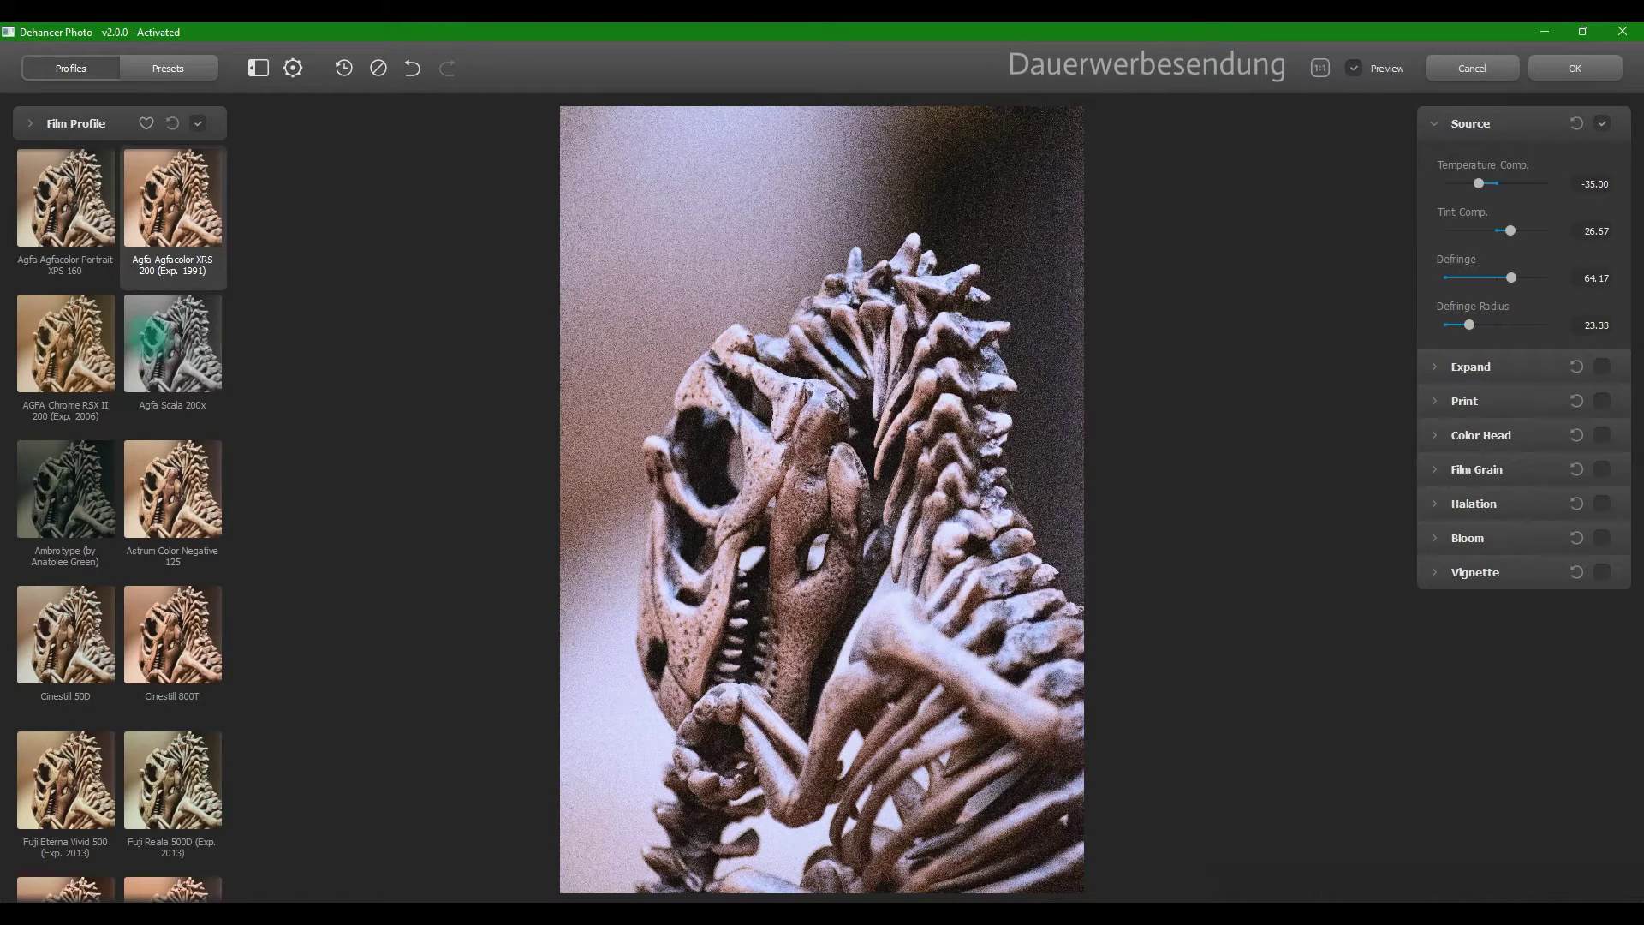
# Compare Agfa Scala 200x, Astrum Color Negative 125, Ambrotype, Cinestill and Fuji Reala 500D profiles
pyautogui.click(153, 339)
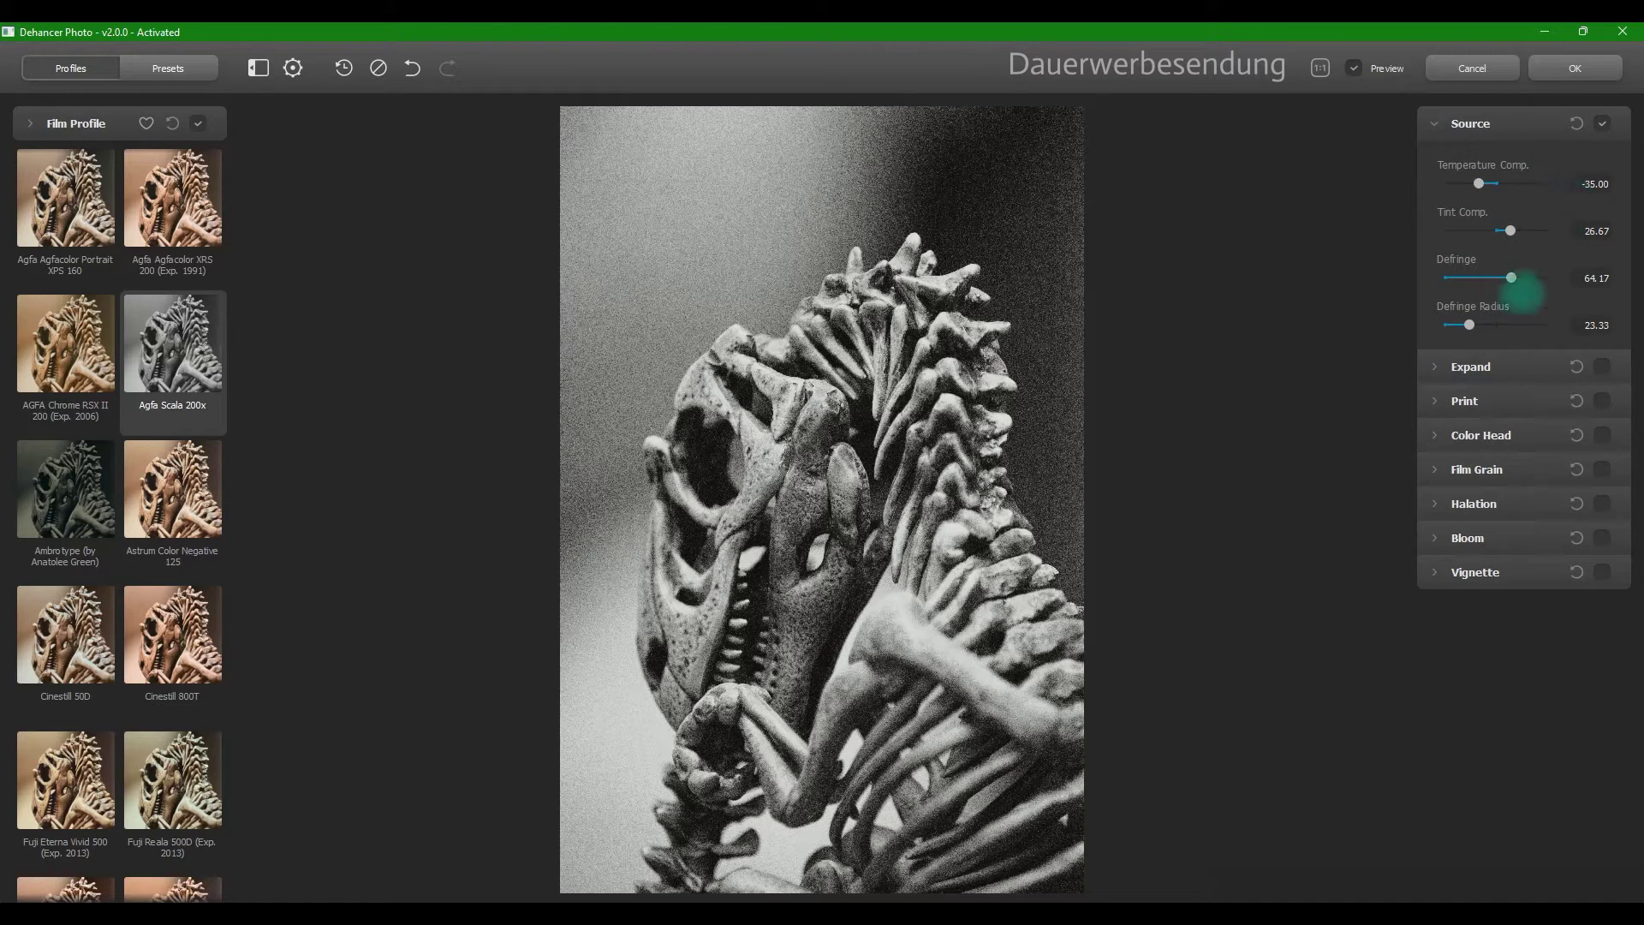
pyautogui.click(186, 471)
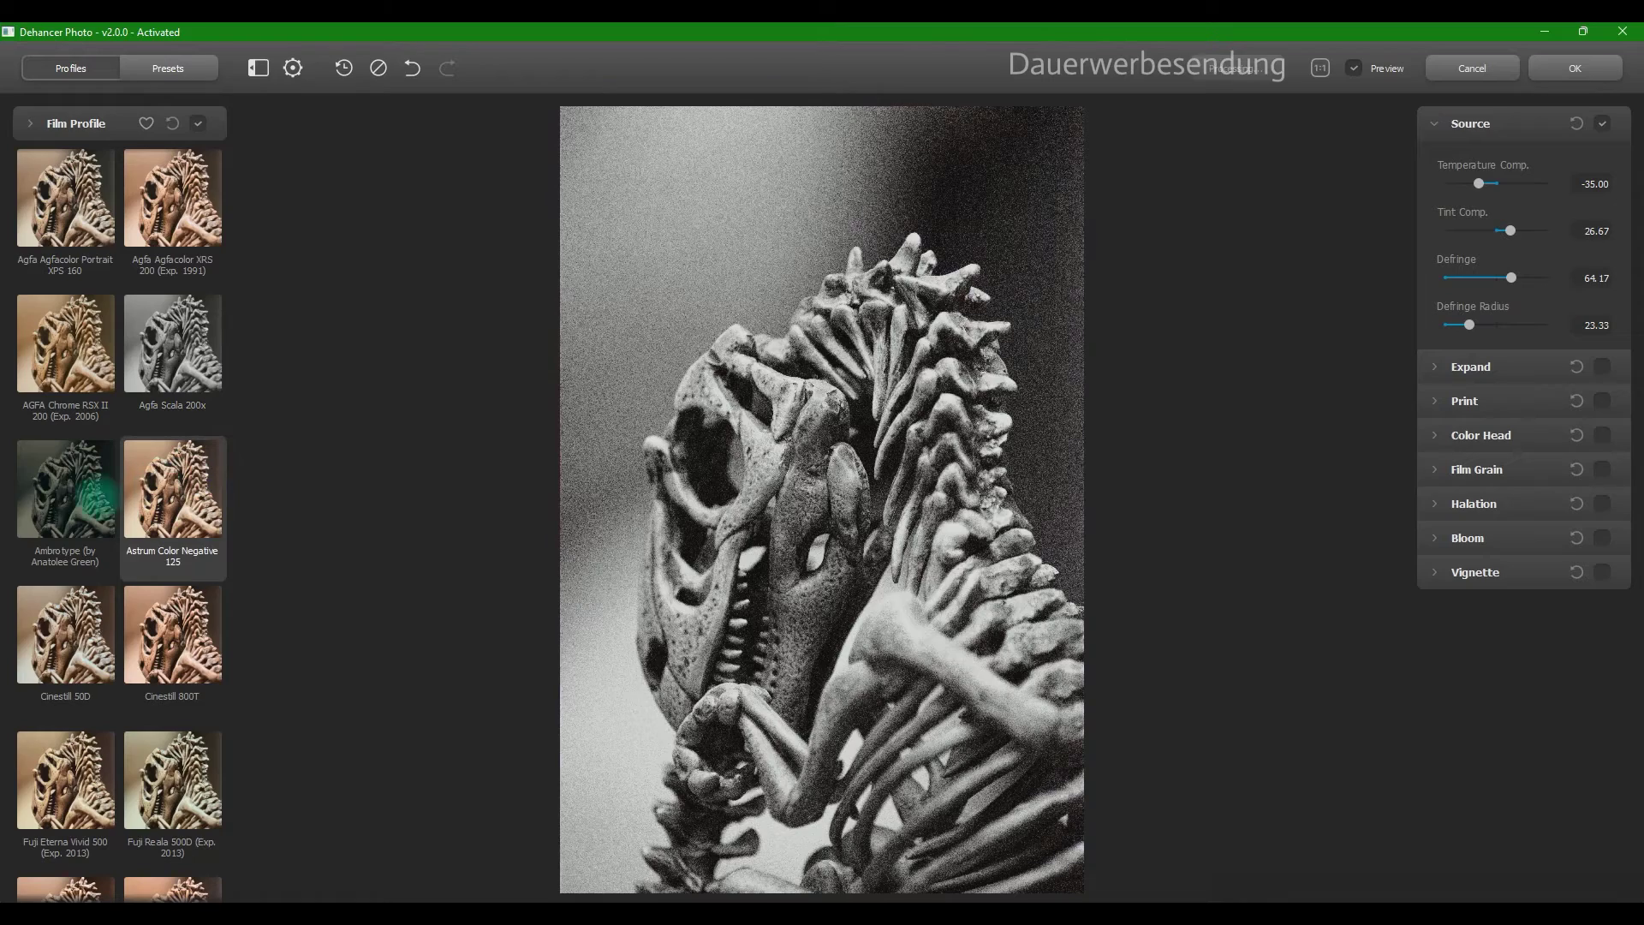
pyautogui.click(67, 484)
pyautogui.click(74, 276)
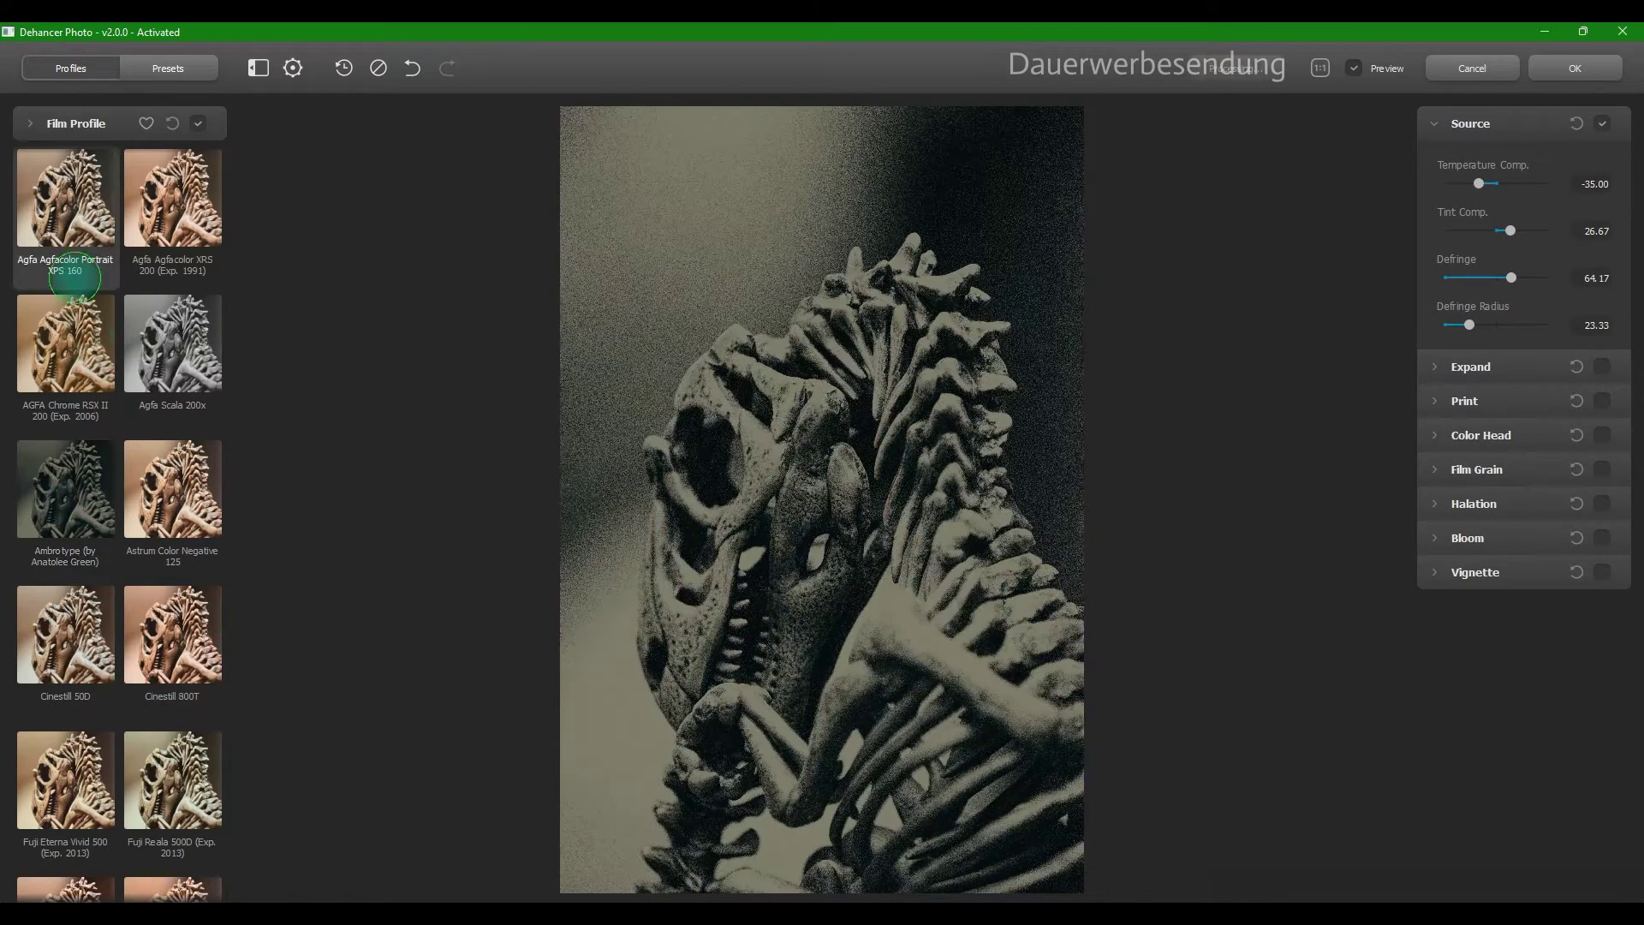
pyautogui.click(64, 632)
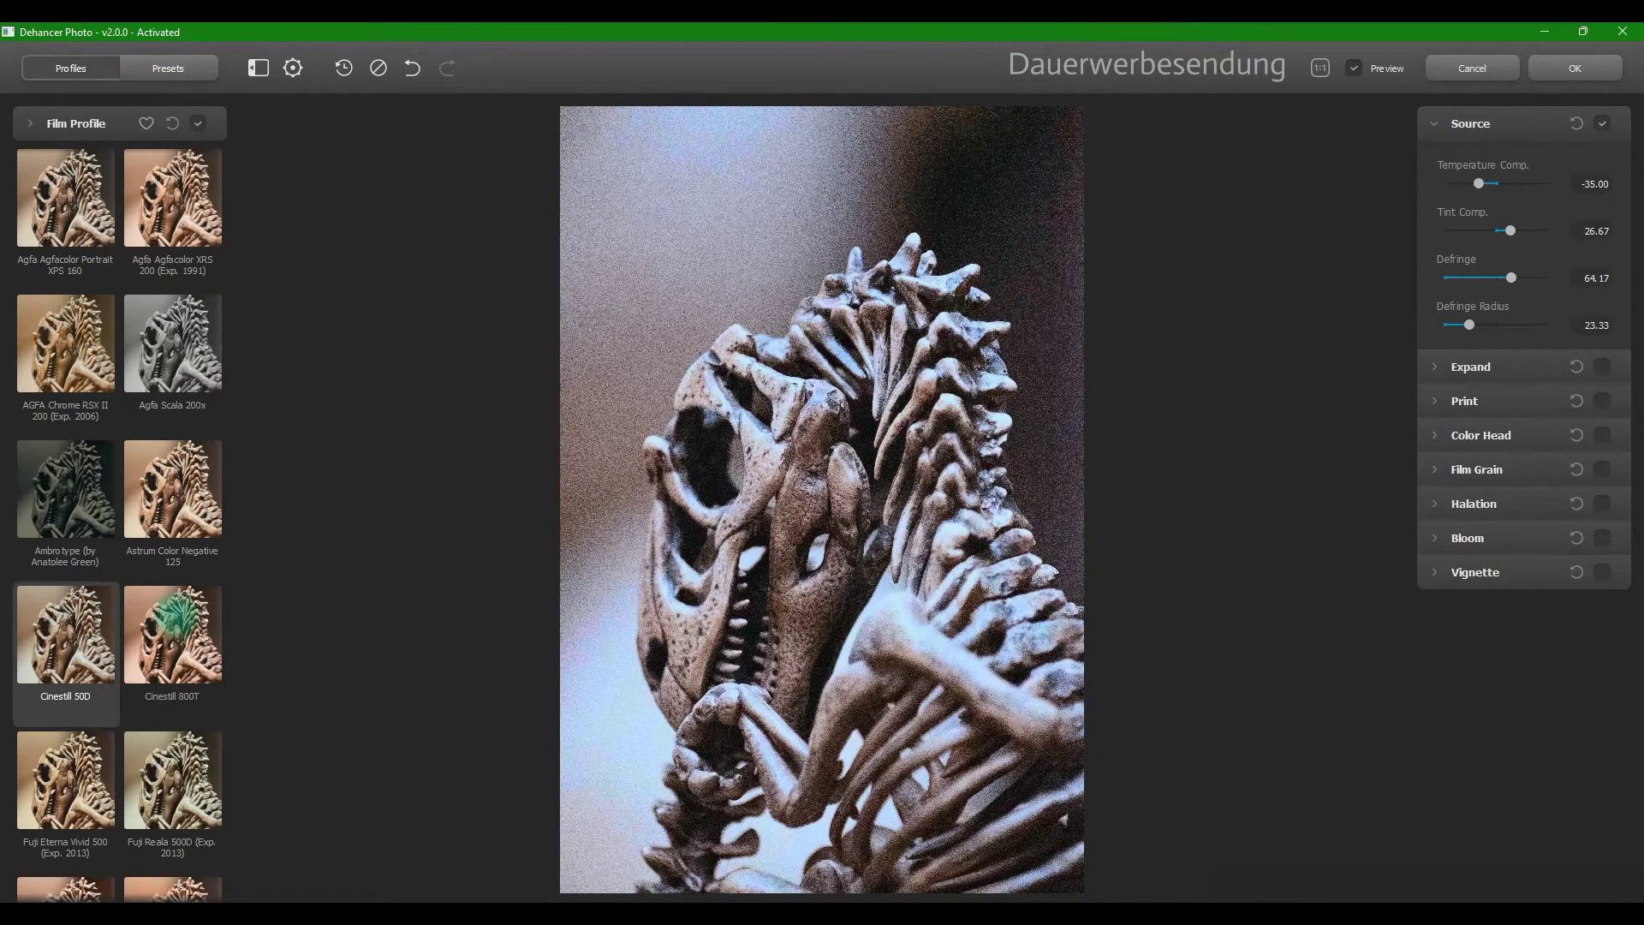
pyautogui.click(175, 621)
pyautogui.click(171, 781)
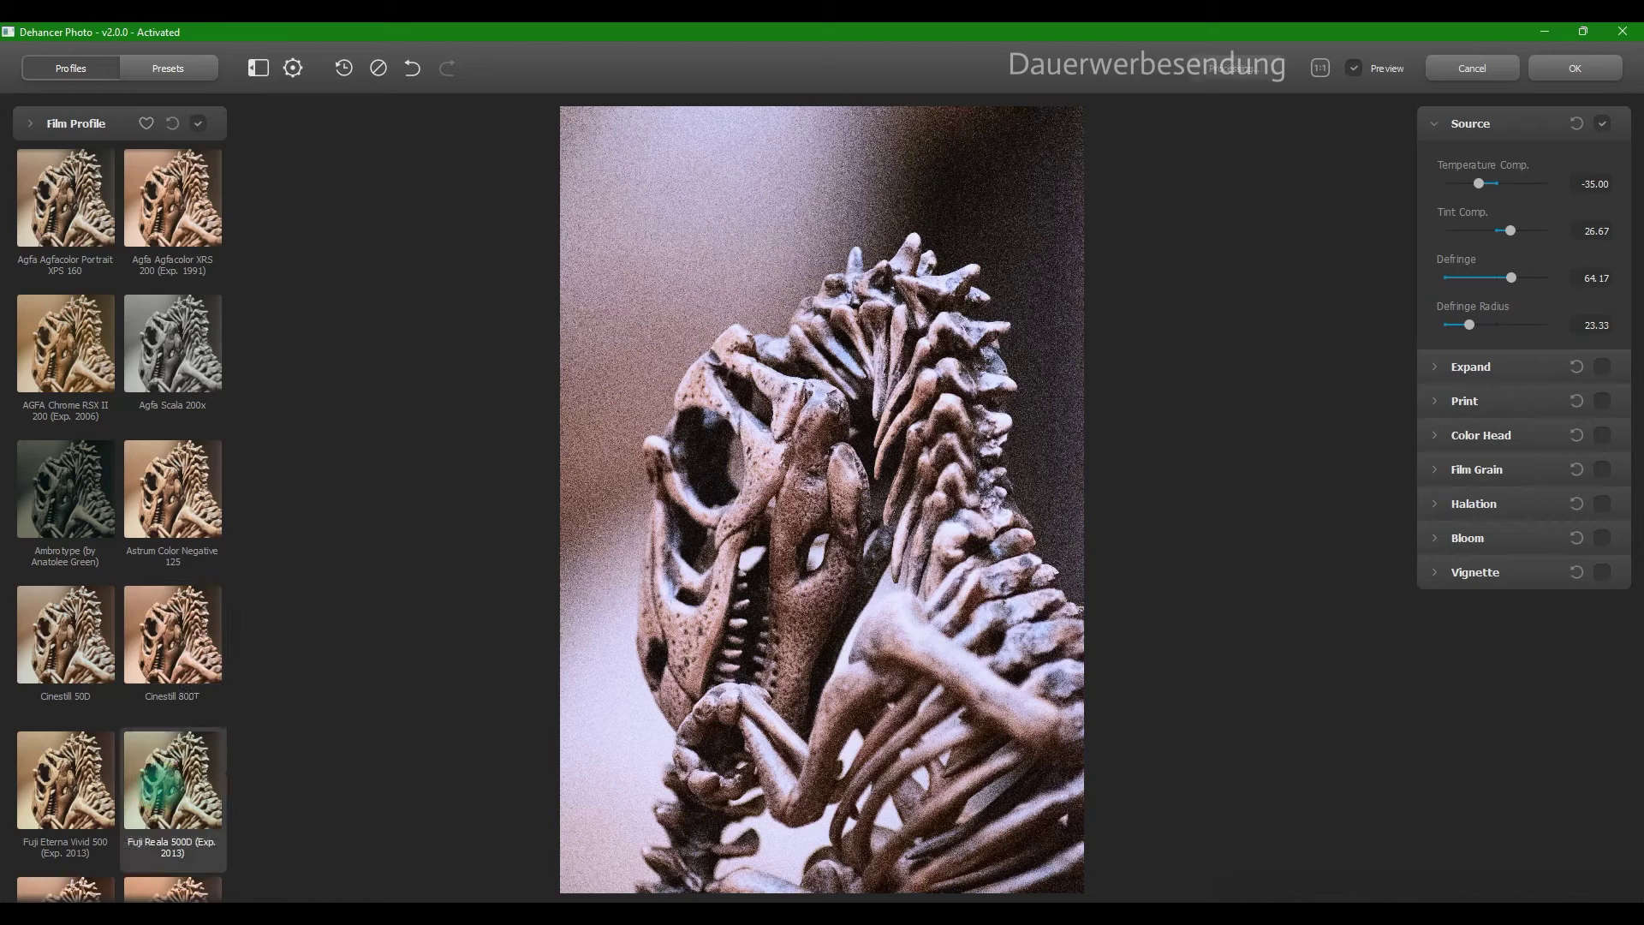
pyautogui.click(146, 477)
pyautogui.click(166, 349)
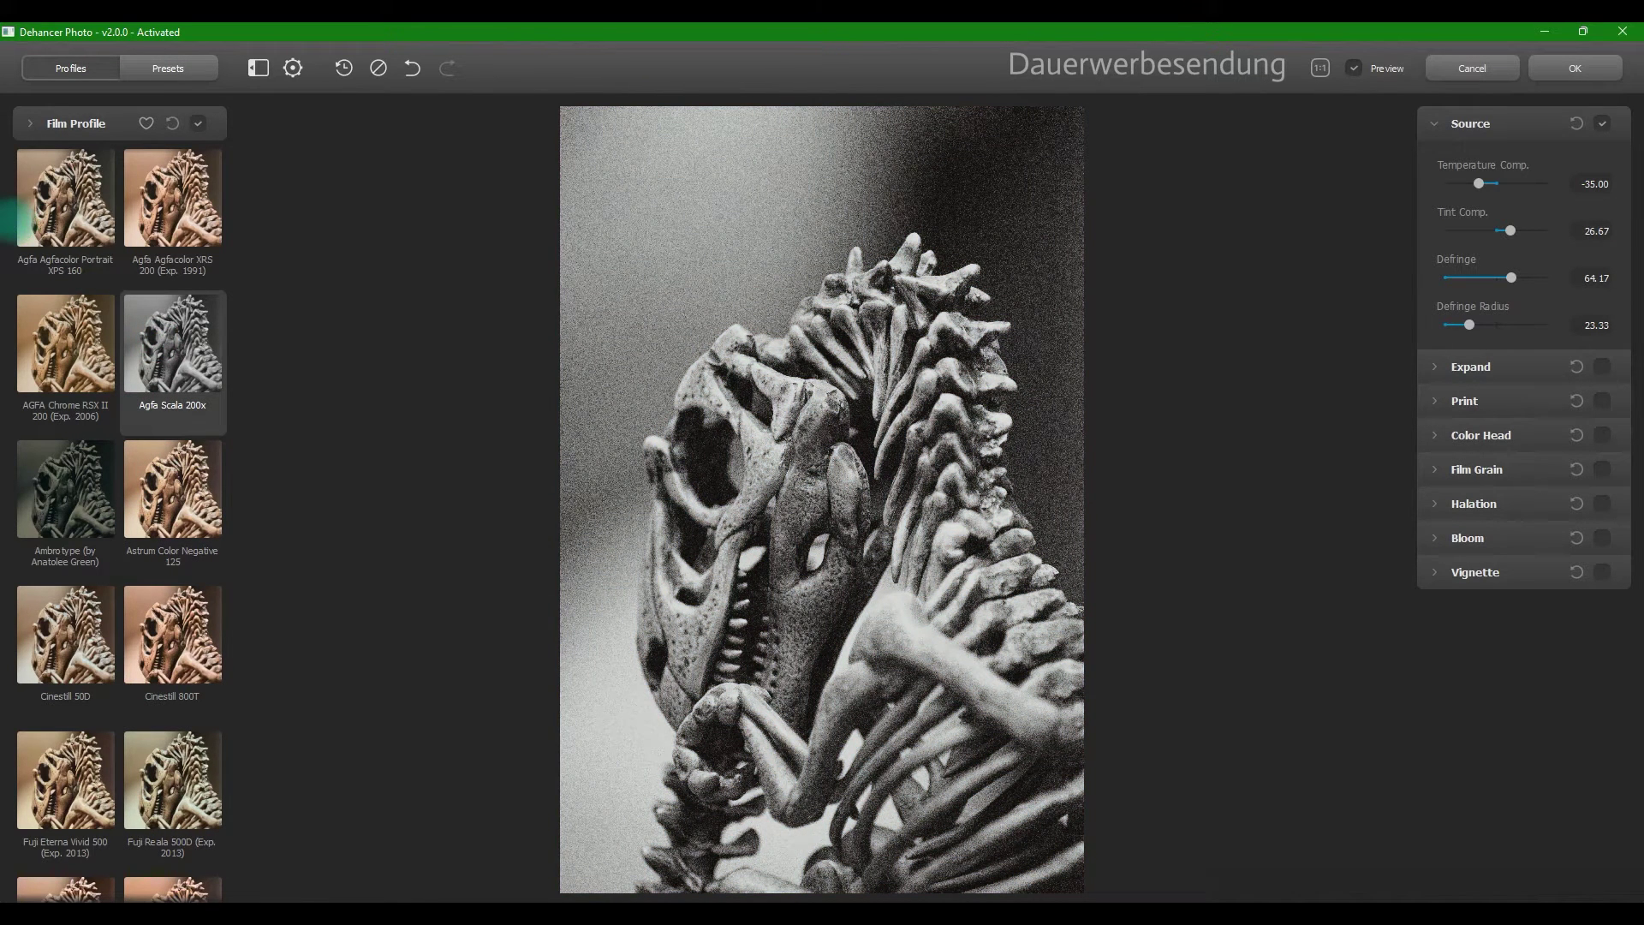
# Cycle through more Agfa, Cinestill and Fuji profiles, finishing on Agfa Agfacolor Portrait XPS 160
pyautogui.click(64, 182)
pyautogui.click(62, 342)
pyautogui.click(158, 341)
pyautogui.click(73, 483)
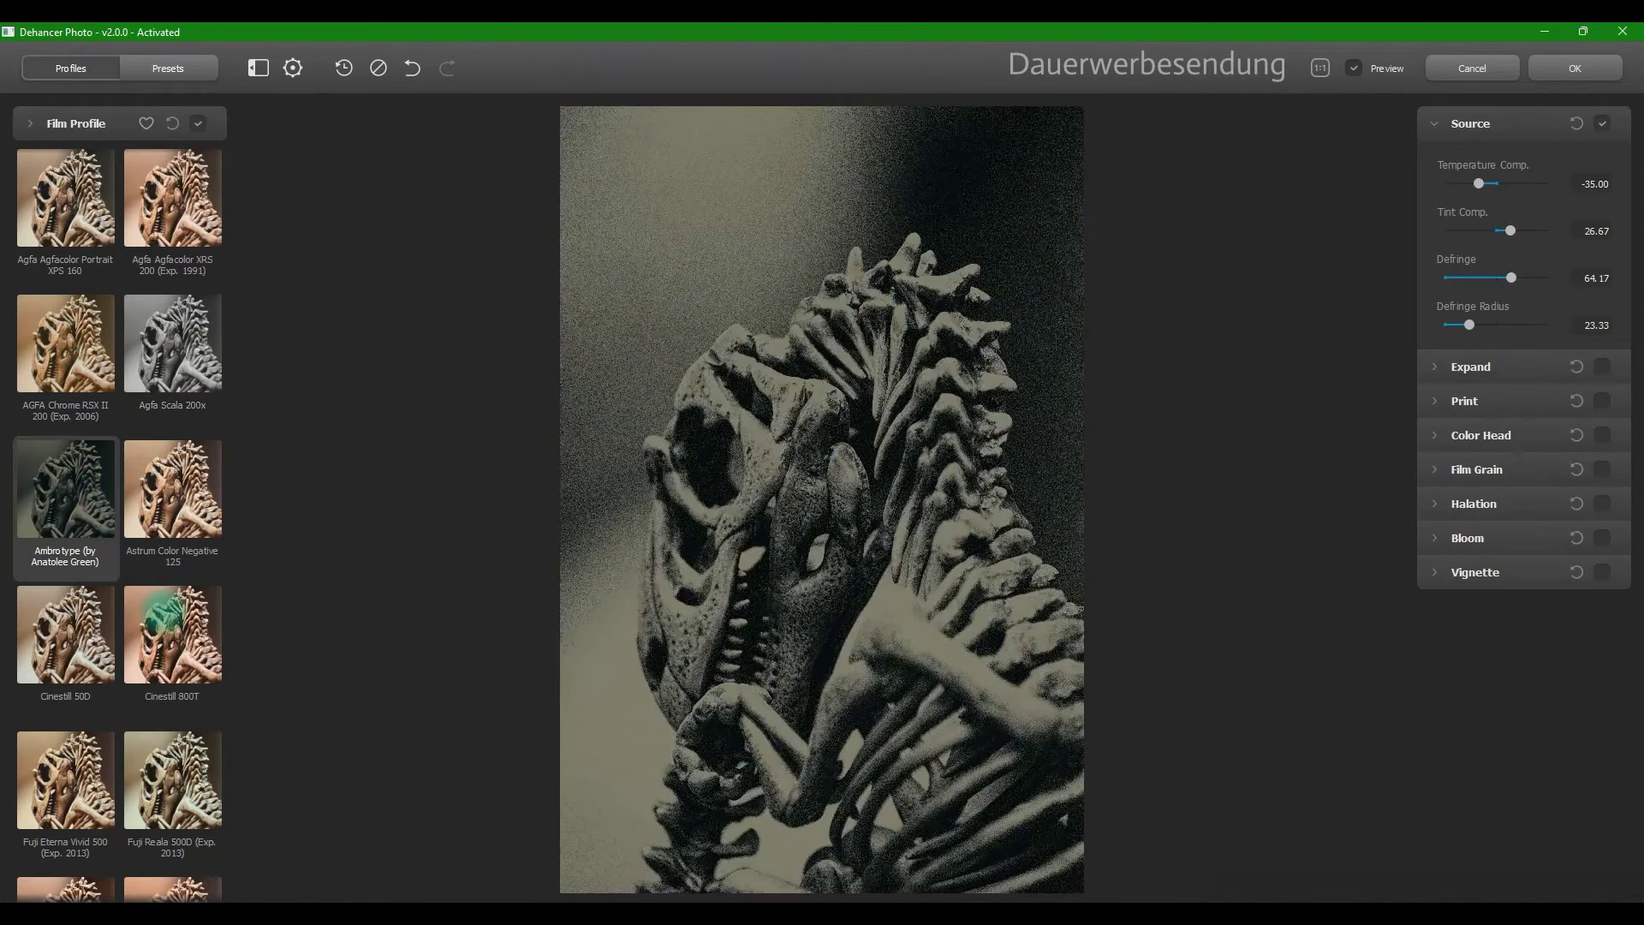
pyautogui.click(158, 614)
pyautogui.click(103, 616)
pyautogui.click(66, 763)
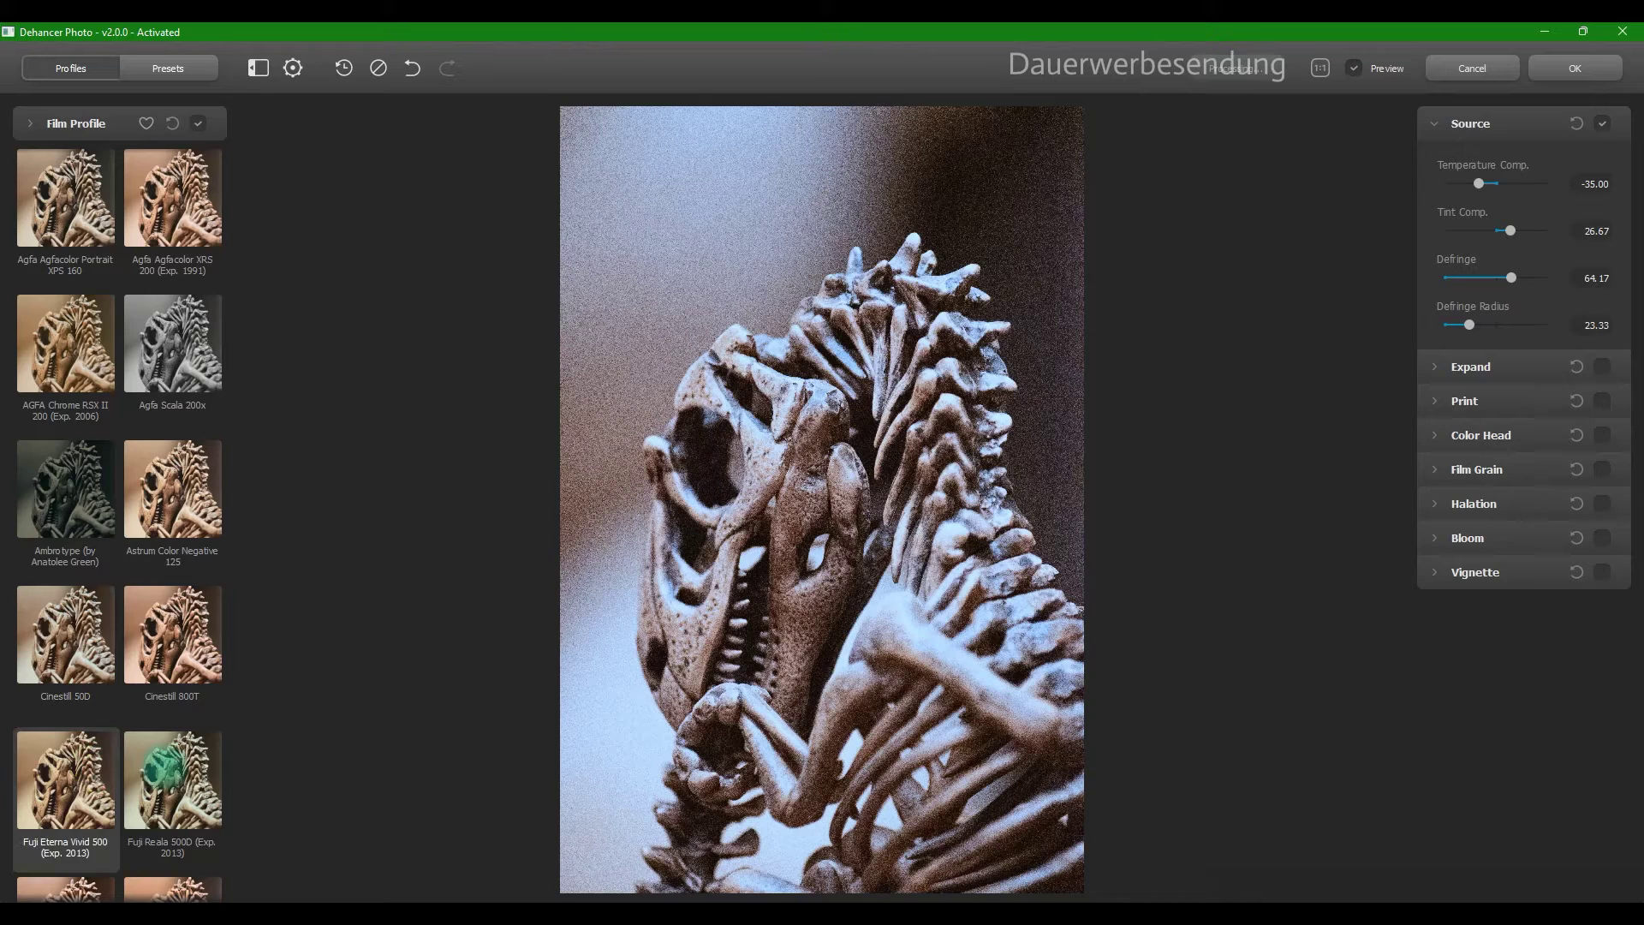
pyautogui.click(163, 768)
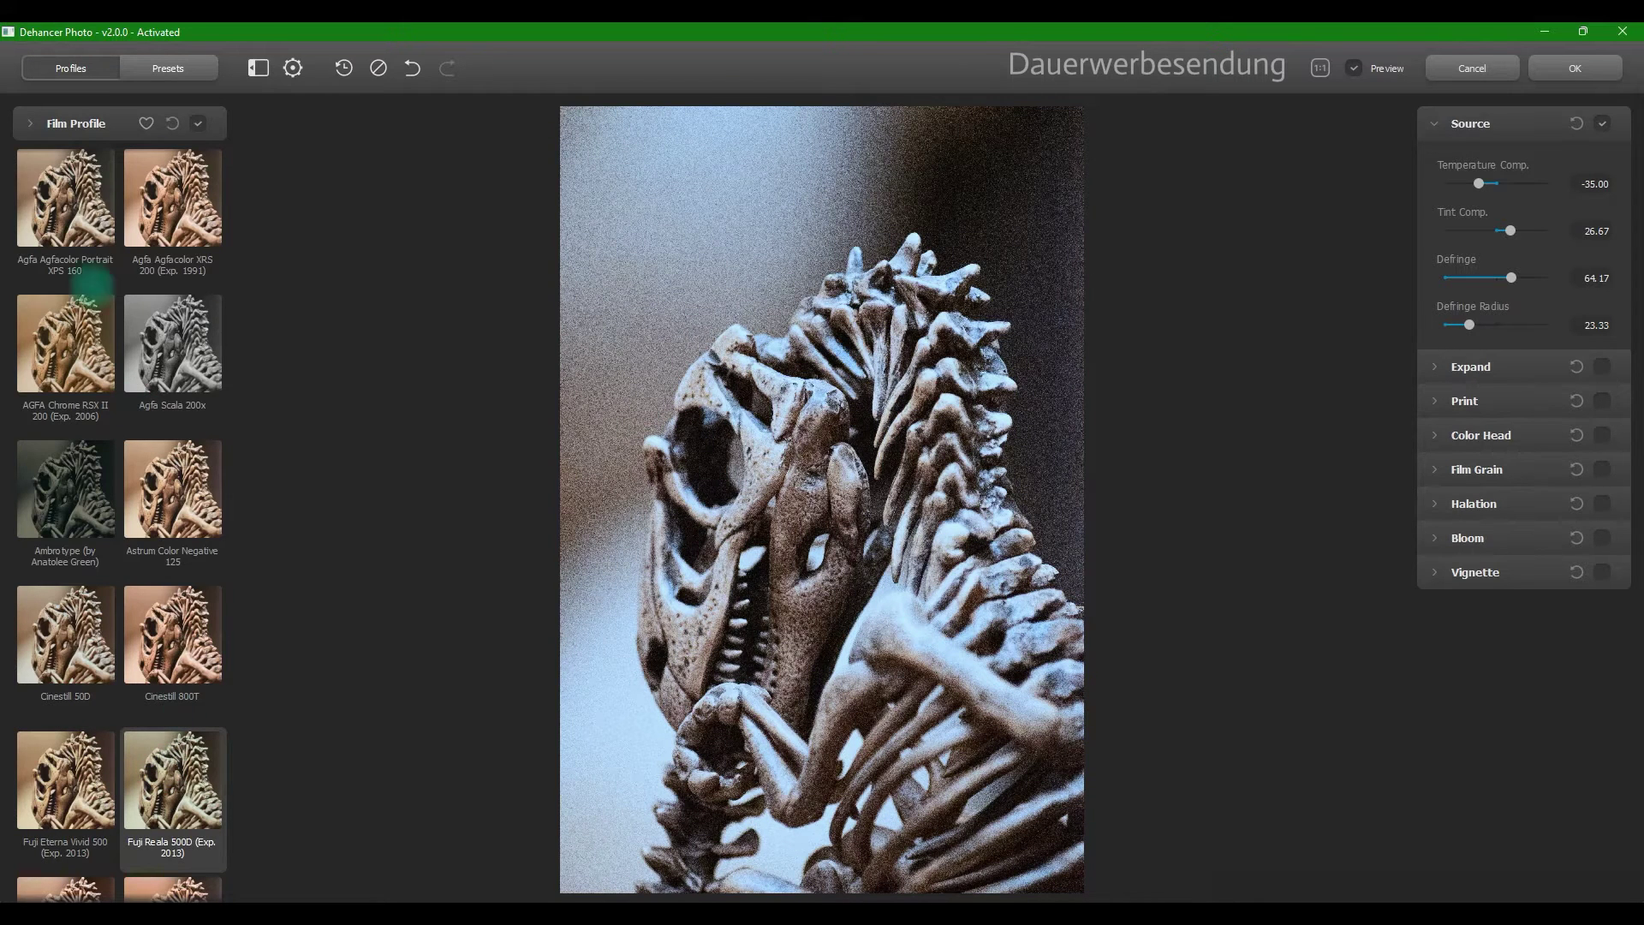
pyautogui.click(86, 193)
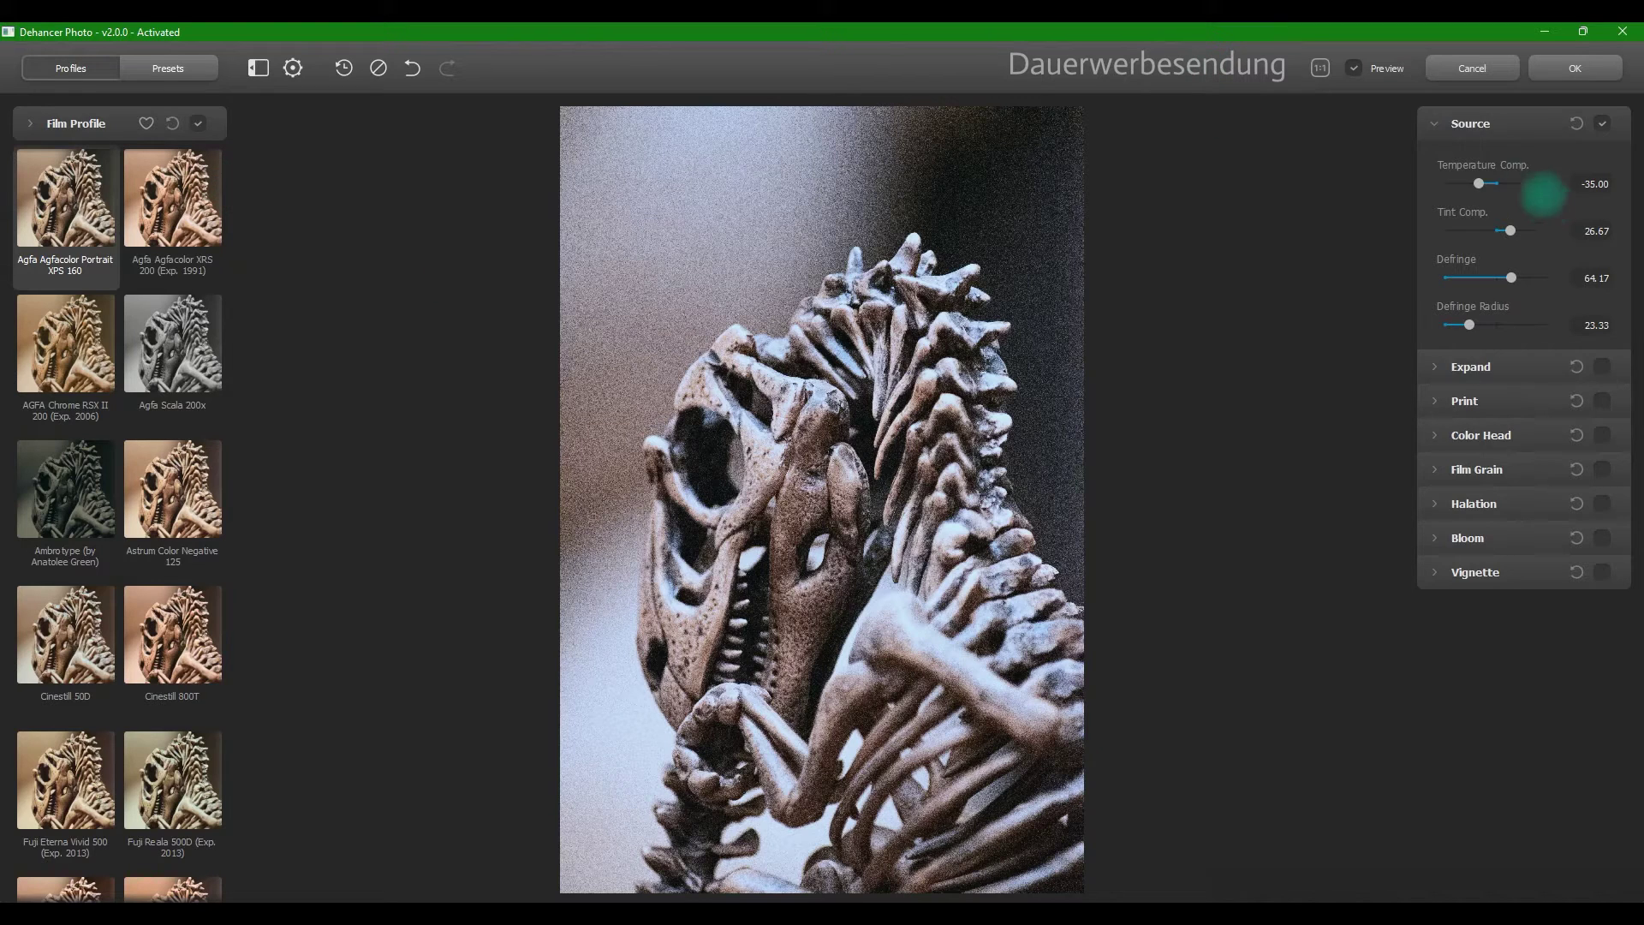
pyautogui.click(1437, 124)
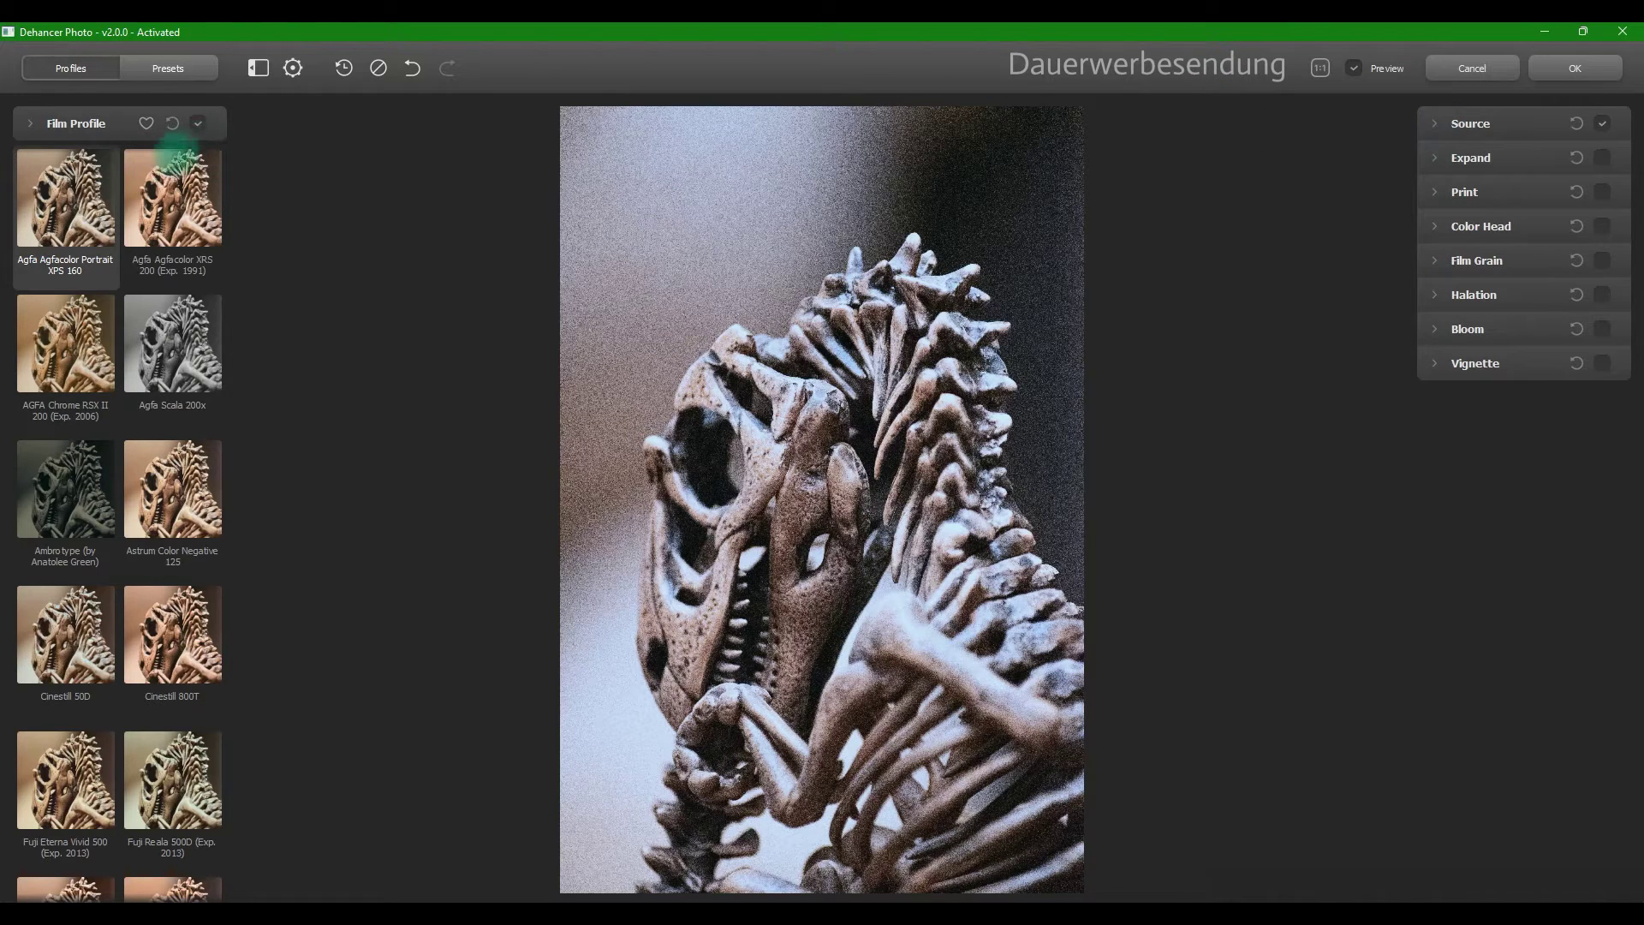
# Filter film profiles to Color Negative and mark Adox Color Implosion 100 as a favourite
pyautogui.click(24, 123)
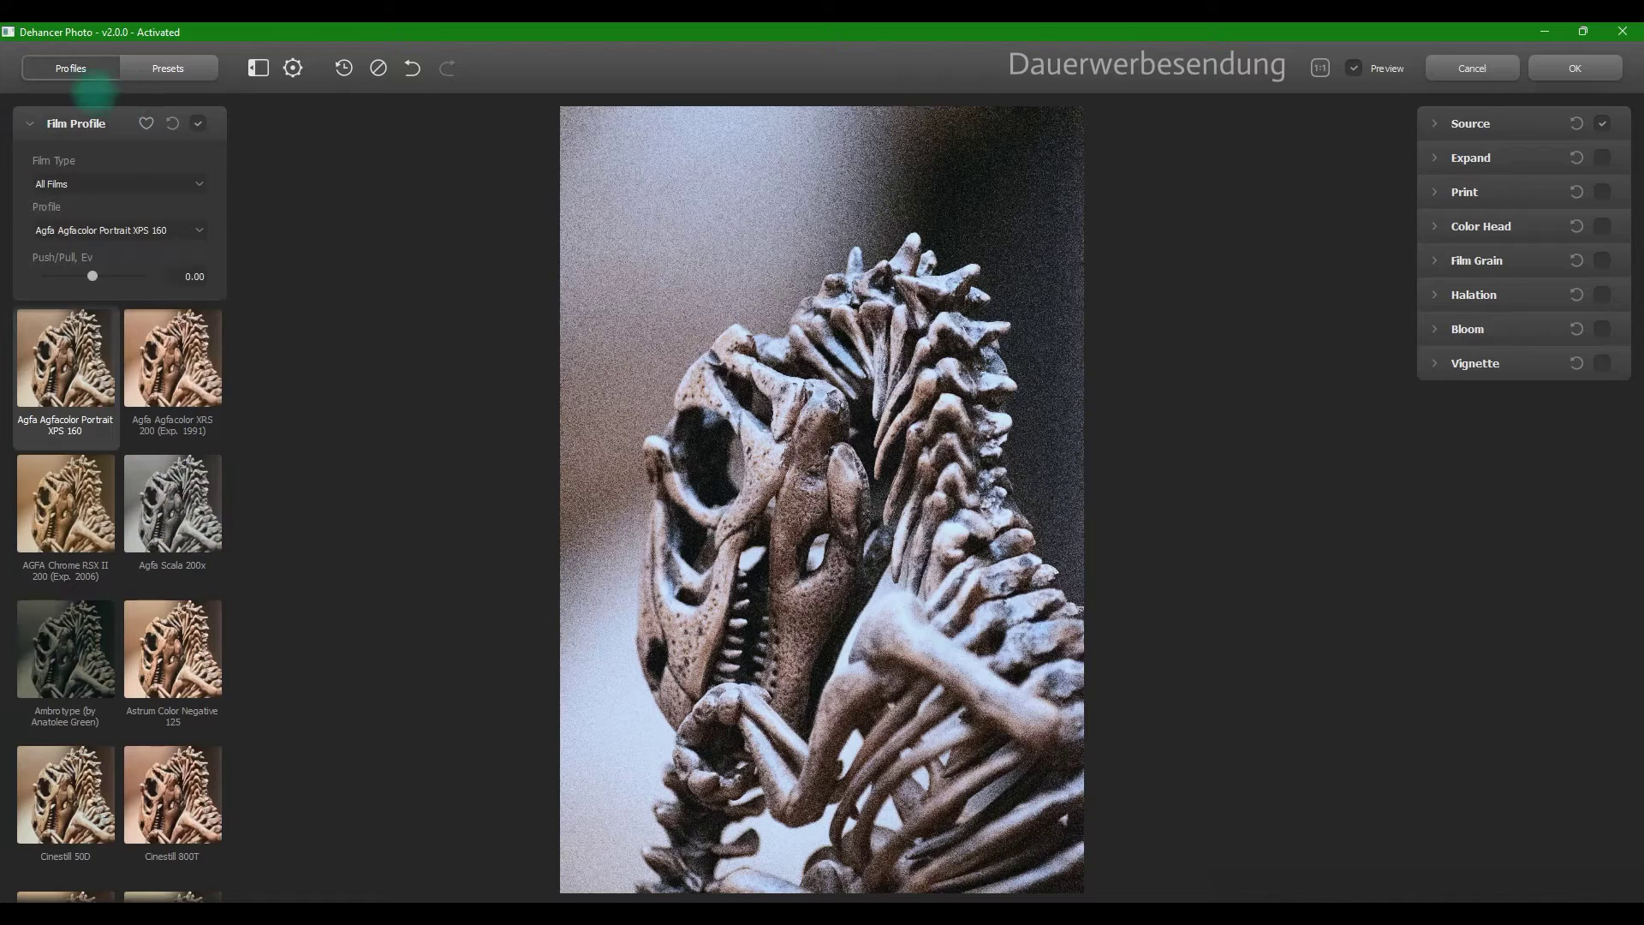
pyautogui.click(97, 185)
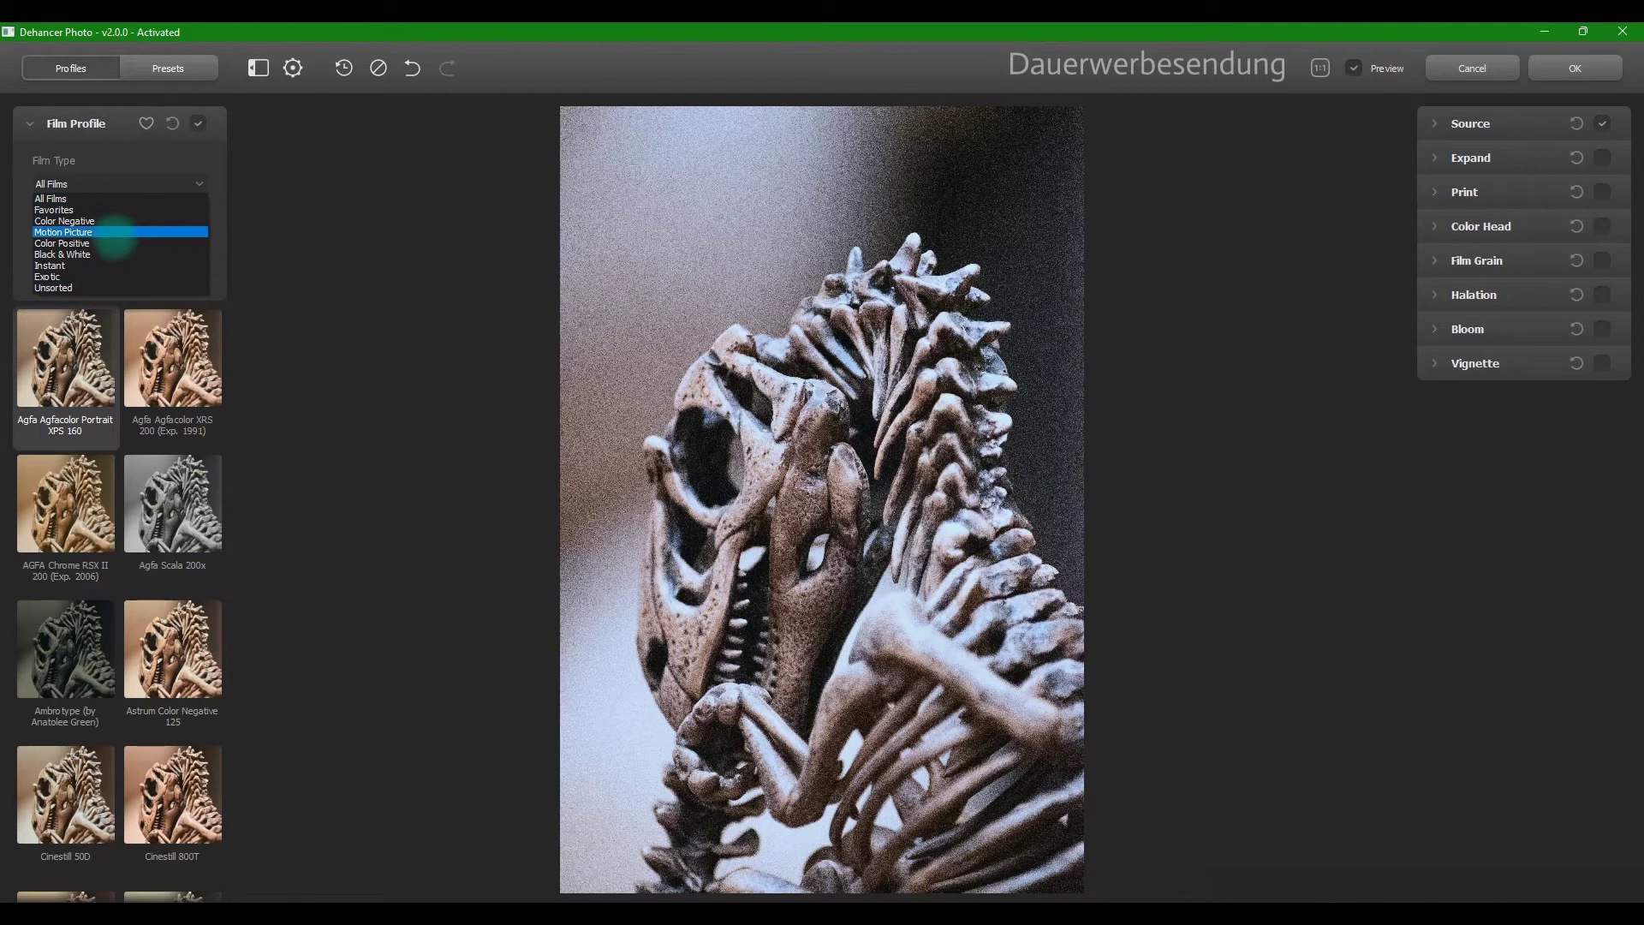
pyautogui.click(116, 221)
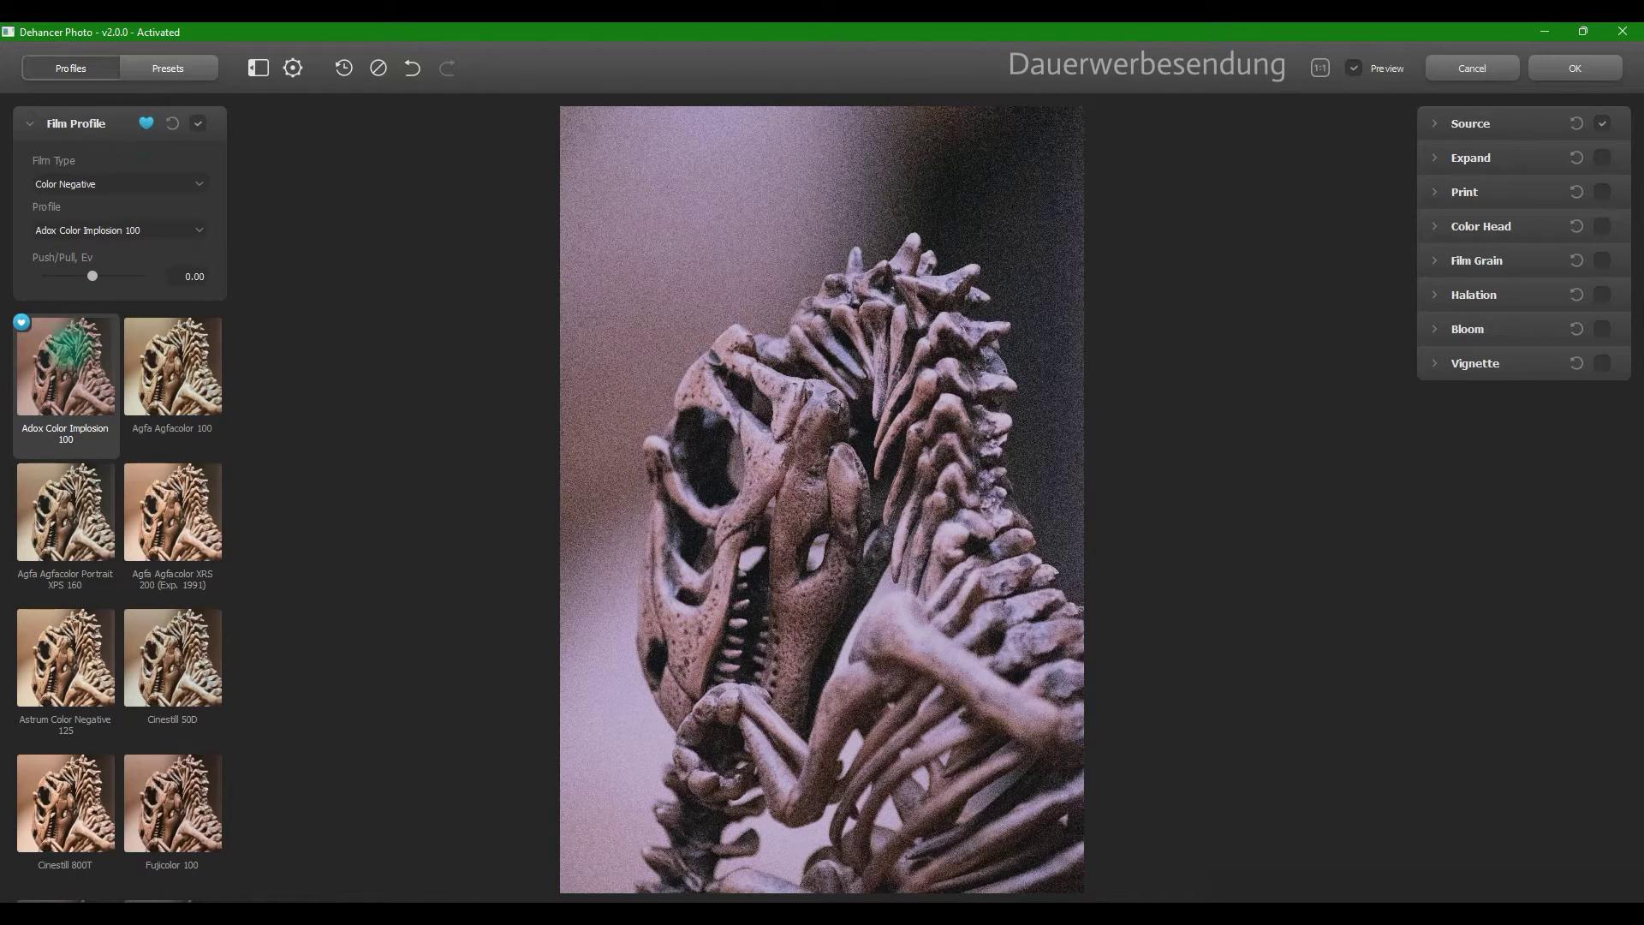
pyautogui.scroll(-1, 51, 343)
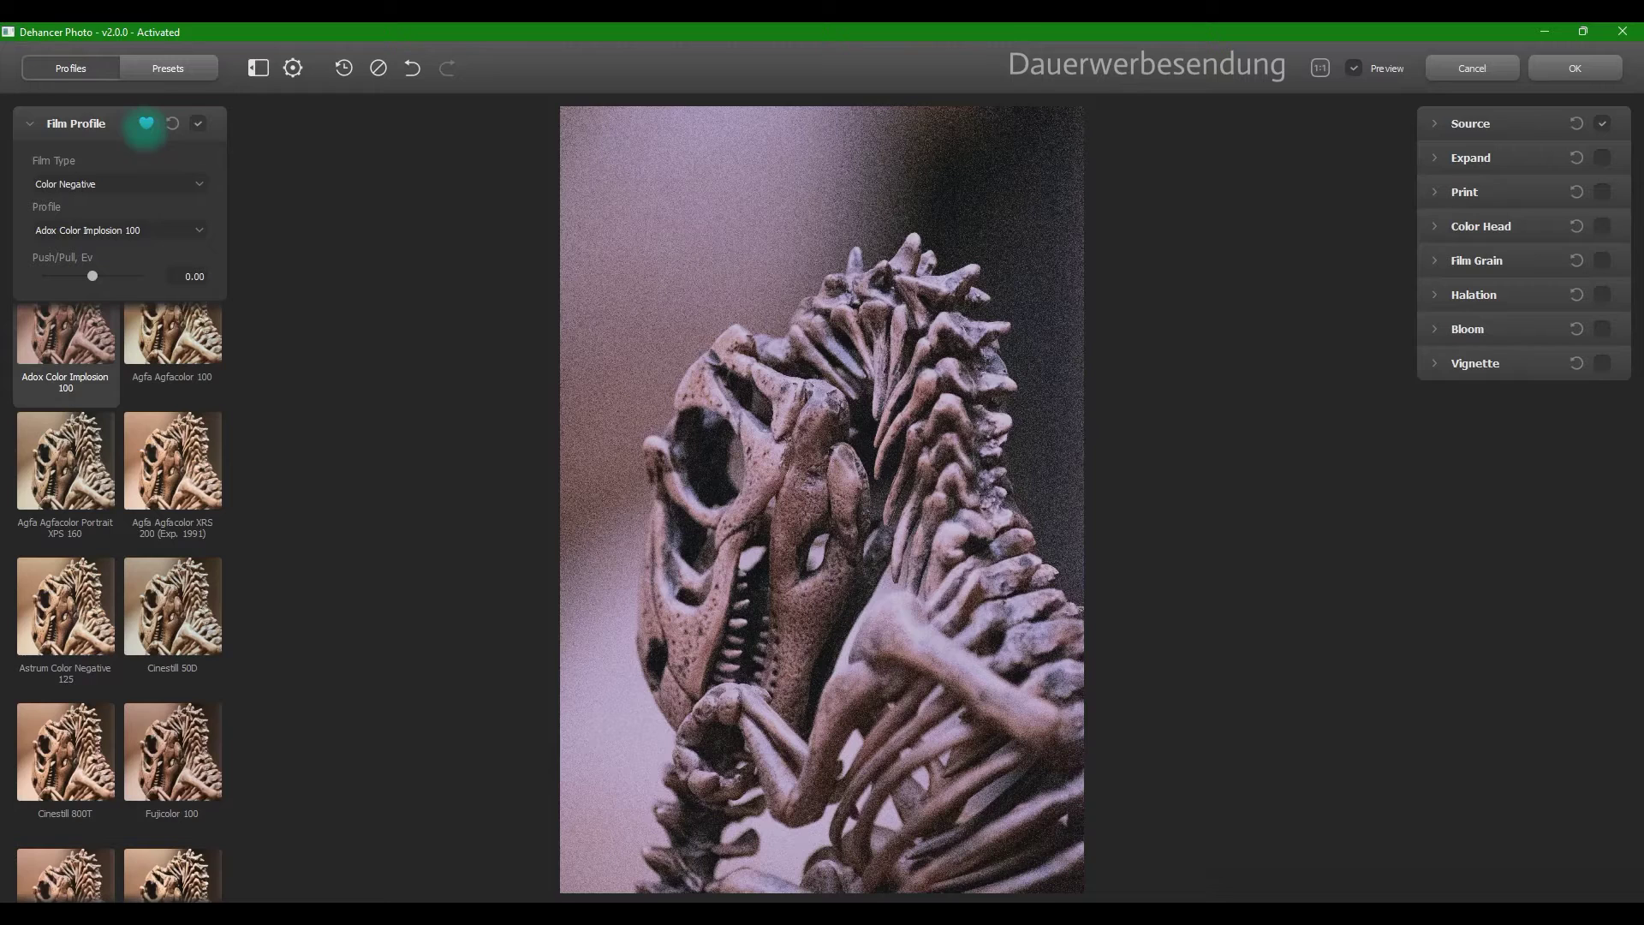
pyautogui.click(145, 124)
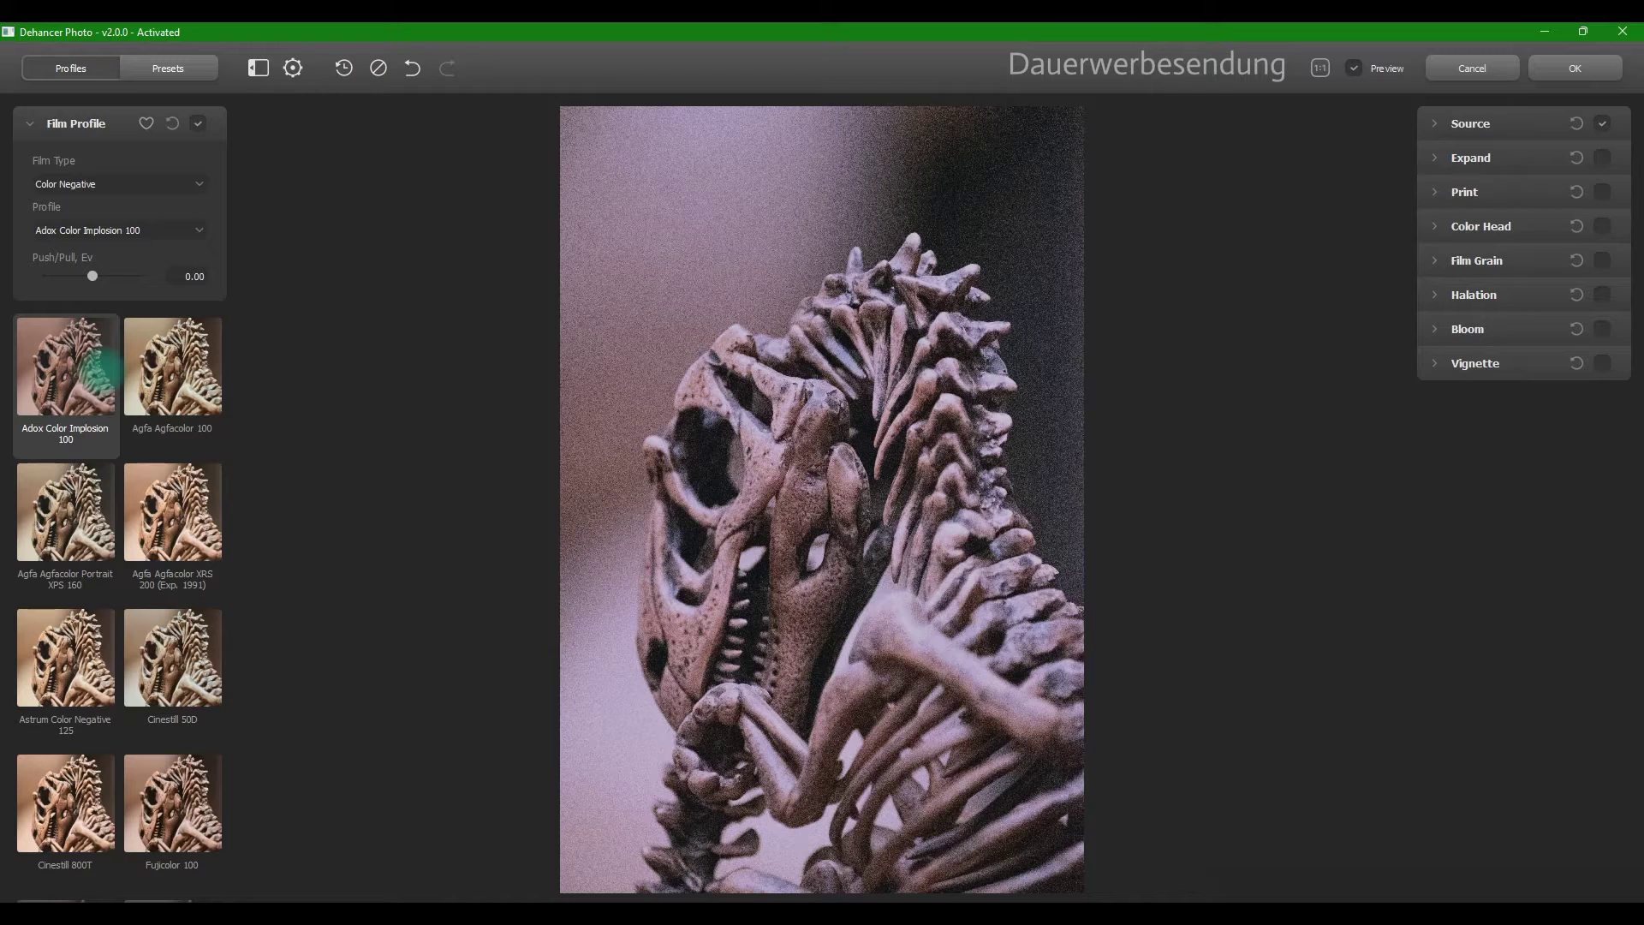
# Try Agfa Agfacolor 100, then apply Fujicolor C200 pushed to 1.43 EV and show Presets
pyautogui.click(139, 364)
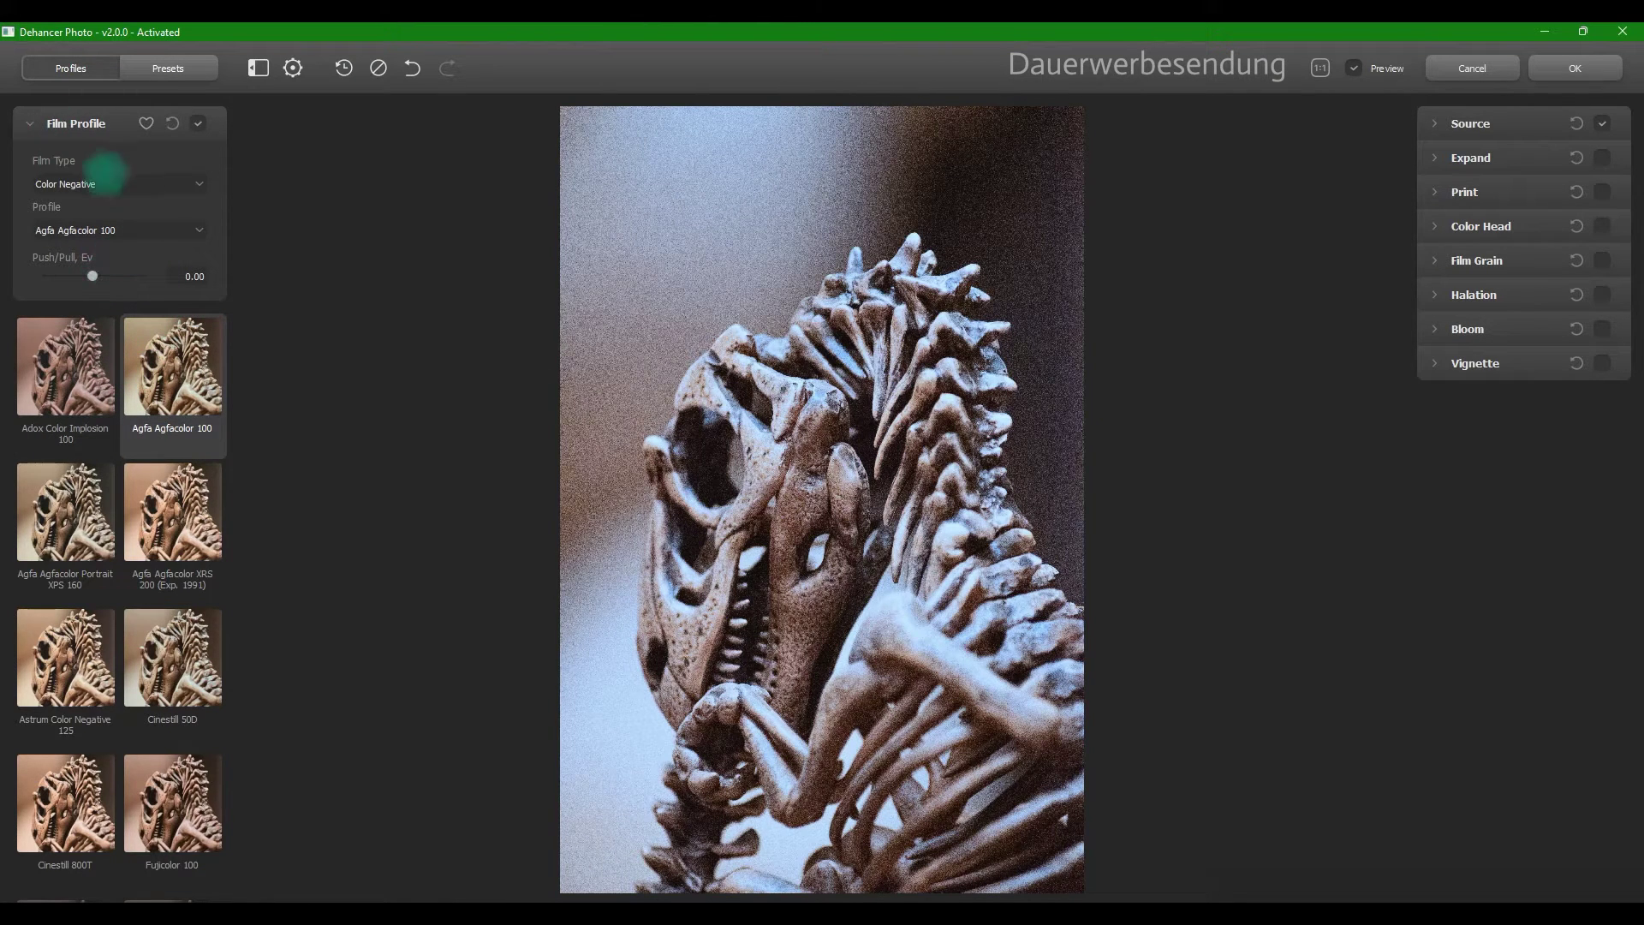
pyautogui.click(113, 230)
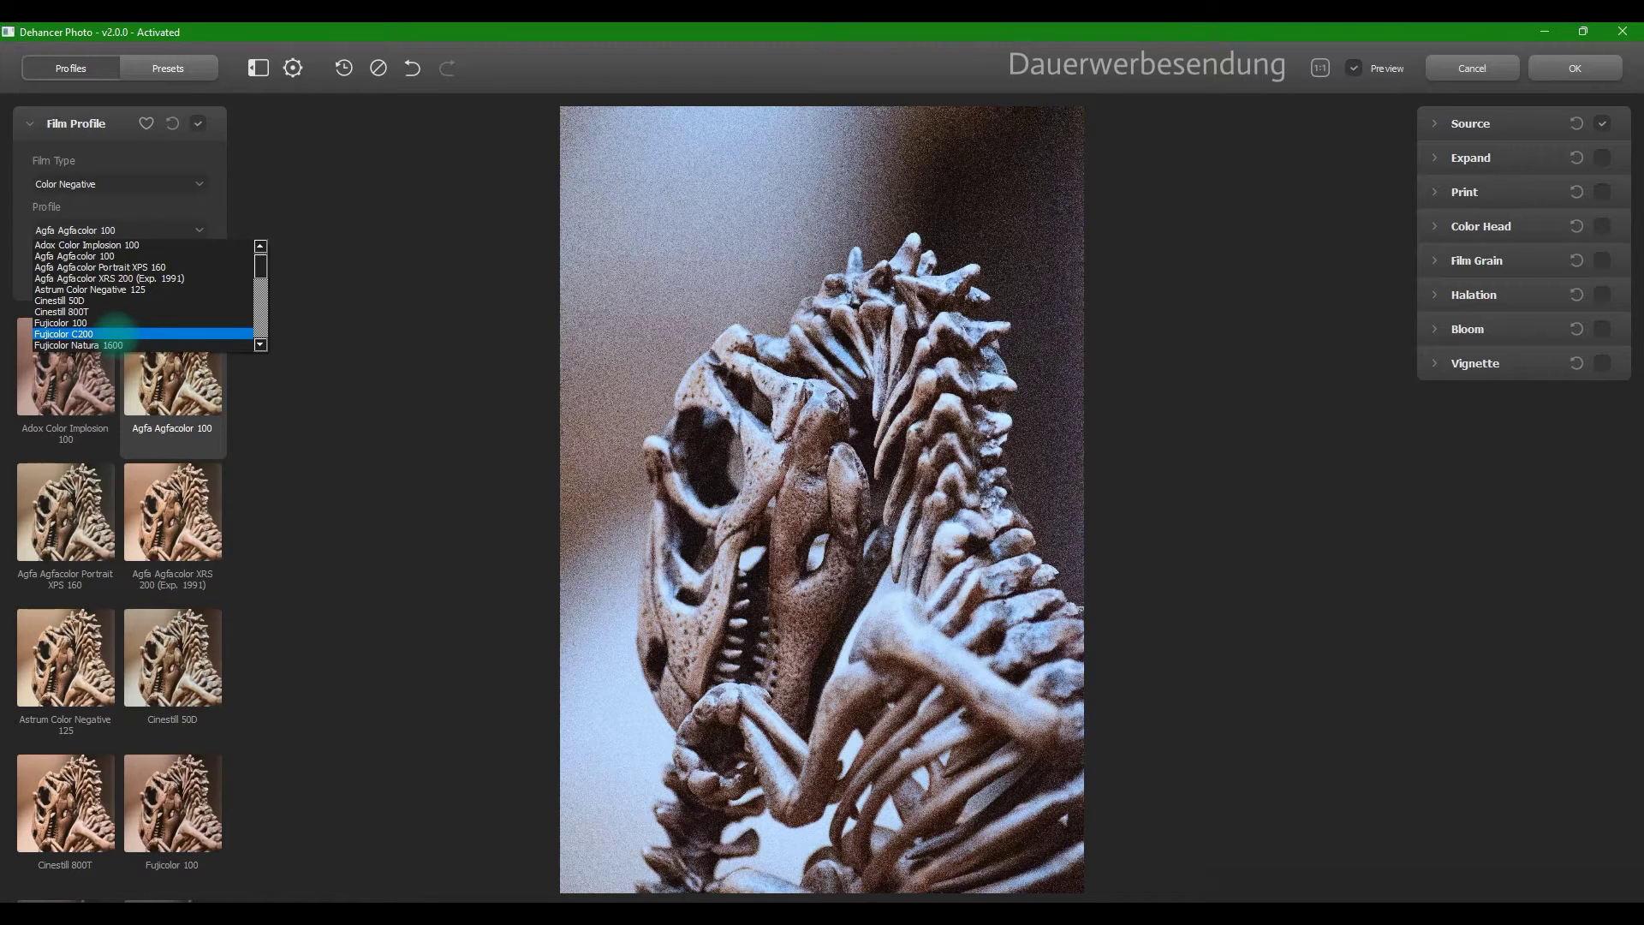
pyautogui.click(116, 333)
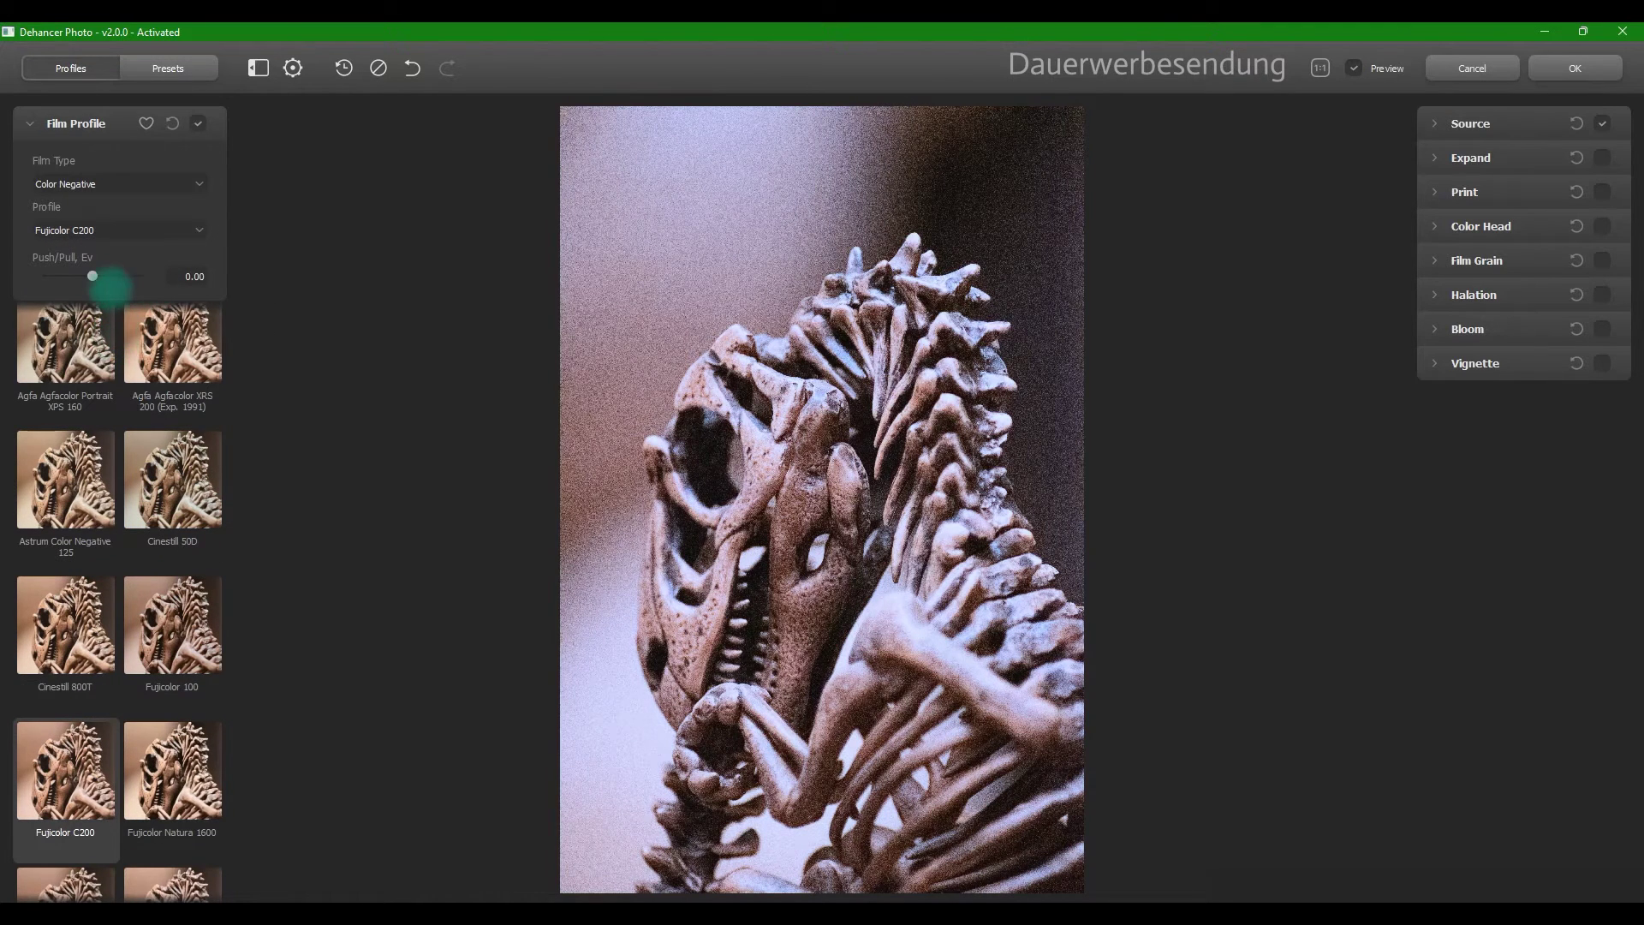
pyautogui.moveTo(86, 274)
pyautogui.mouseDown()
pyautogui.moveTo(66, 275)
pyautogui.moveTo(129, 276)
pyautogui.moveTo(66, 276)
pyautogui.moveTo(121, 275)
pyautogui.moveTo(68, 276)
pyautogui.moveTo(92, 276)
pyautogui.mouseUp()
pyautogui.click(30, 124)
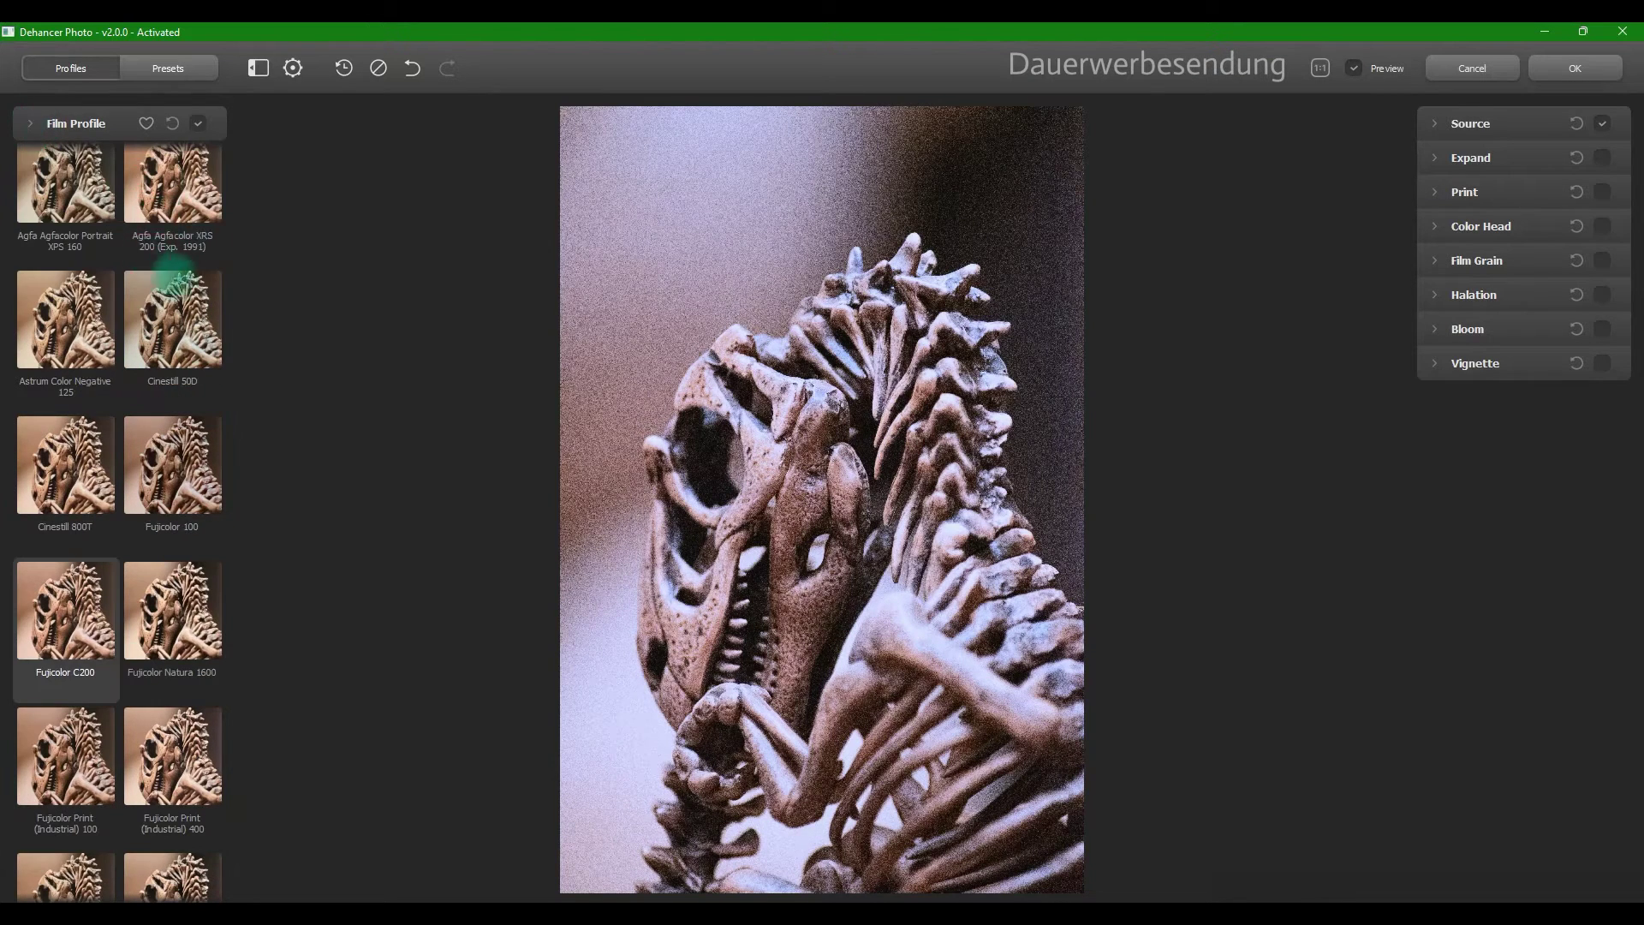
pyautogui.click(139, 67)
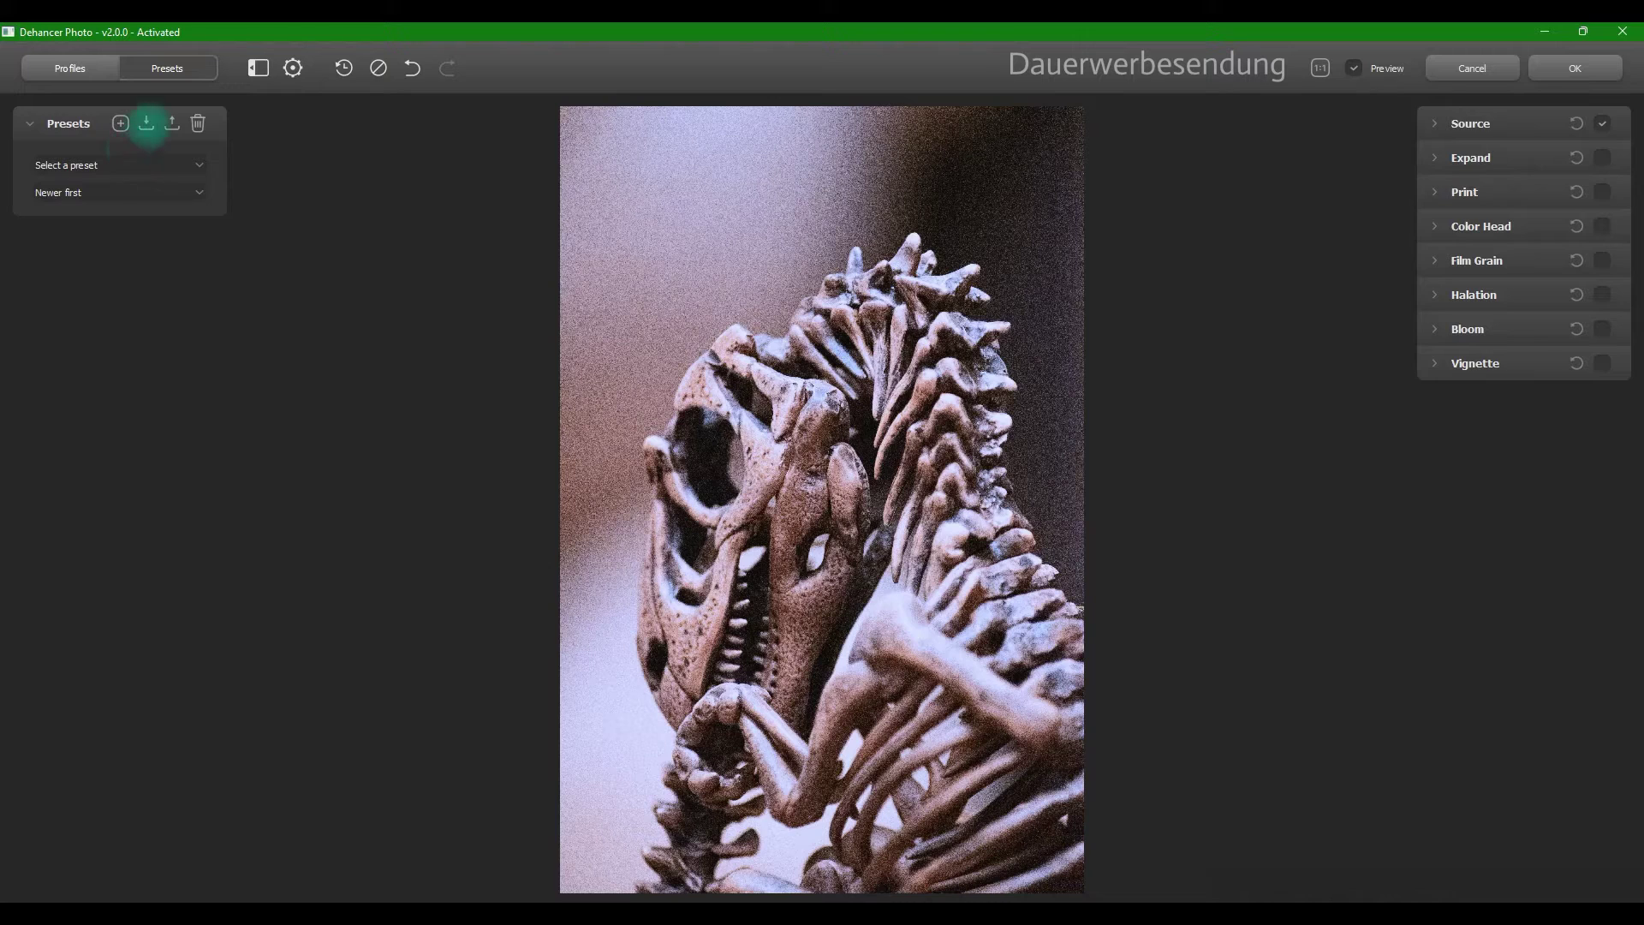
# Collapse Presets, return to the film profile thumbnails, then hide the profile side panel
pyautogui.click(30, 124)
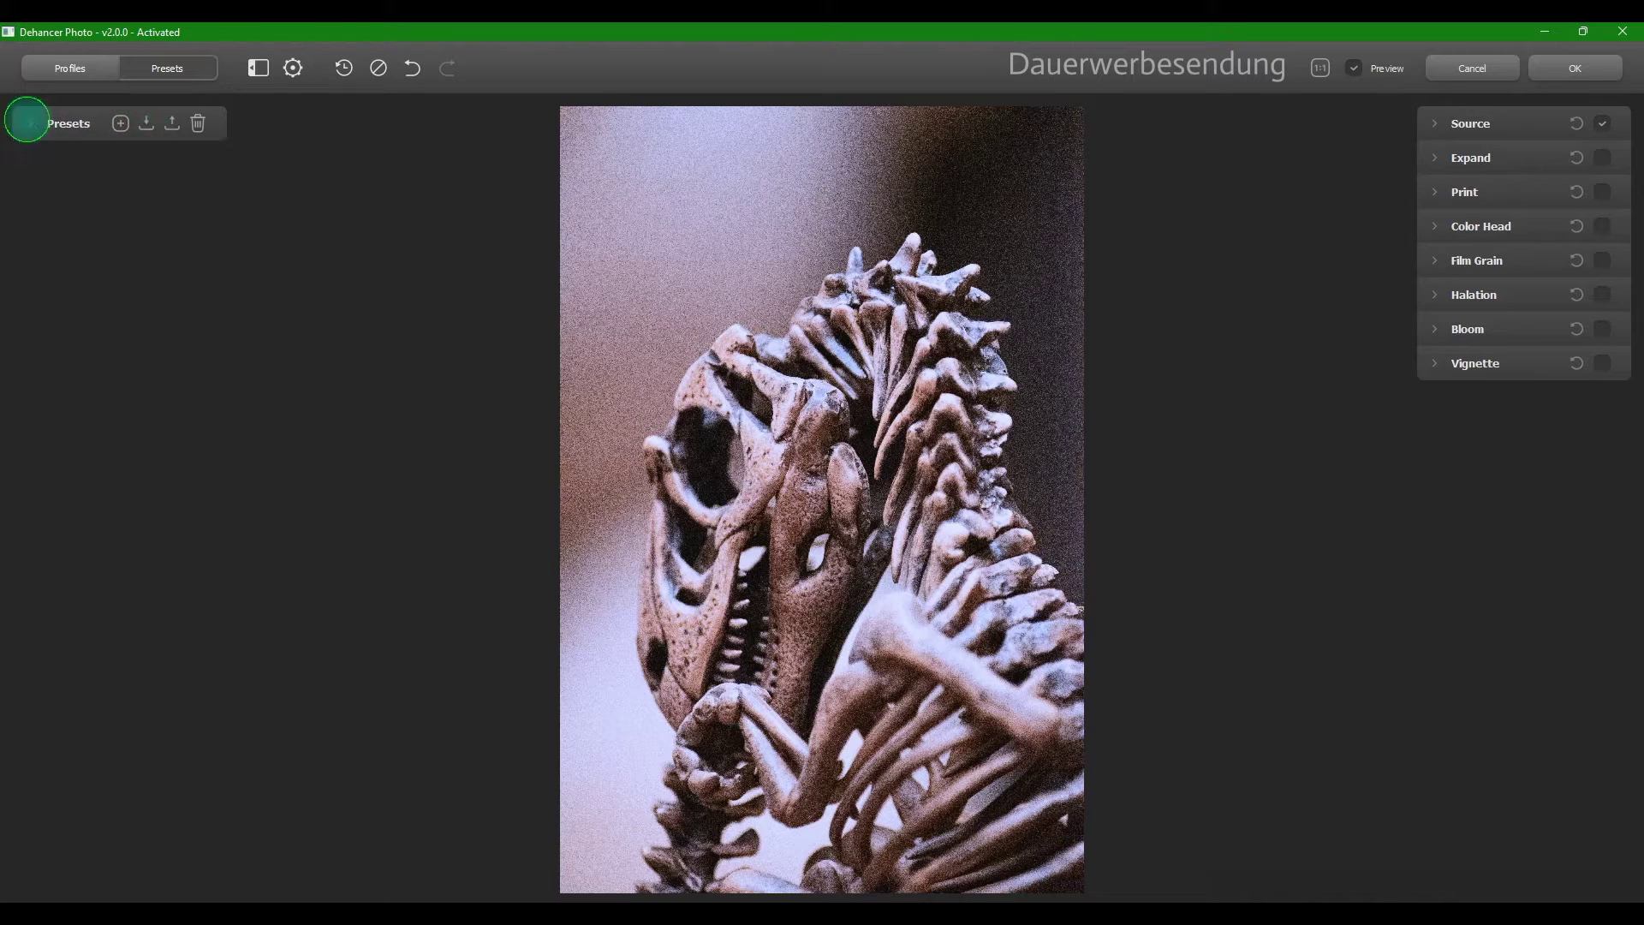
pyautogui.click(53, 63)
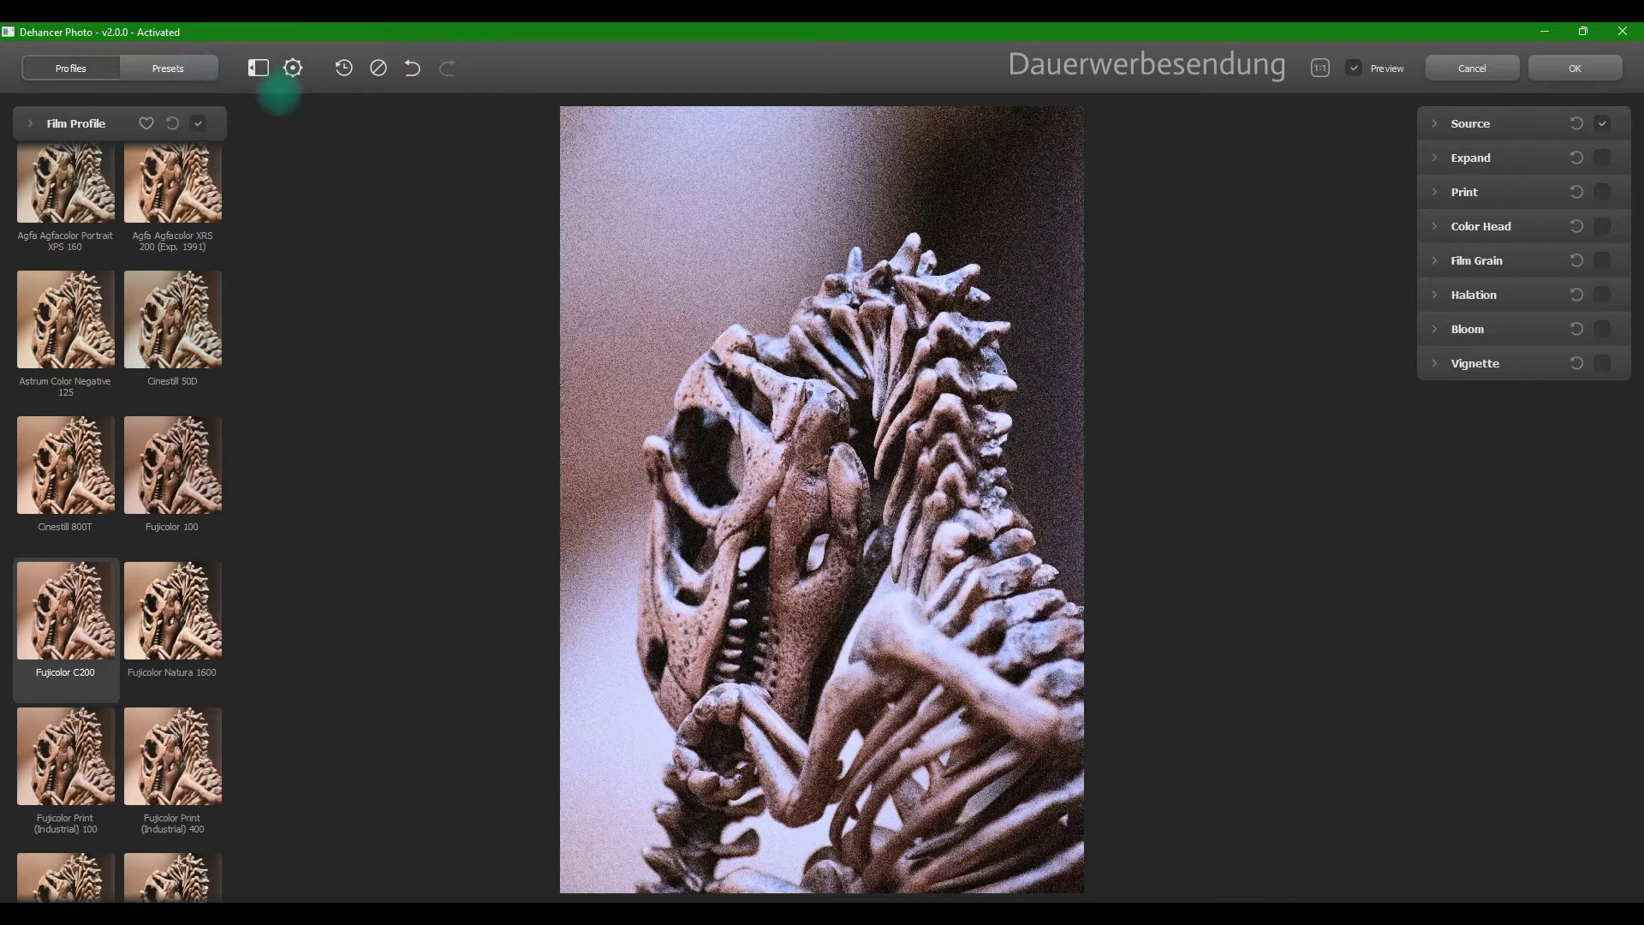
pyautogui.click(258, 68)
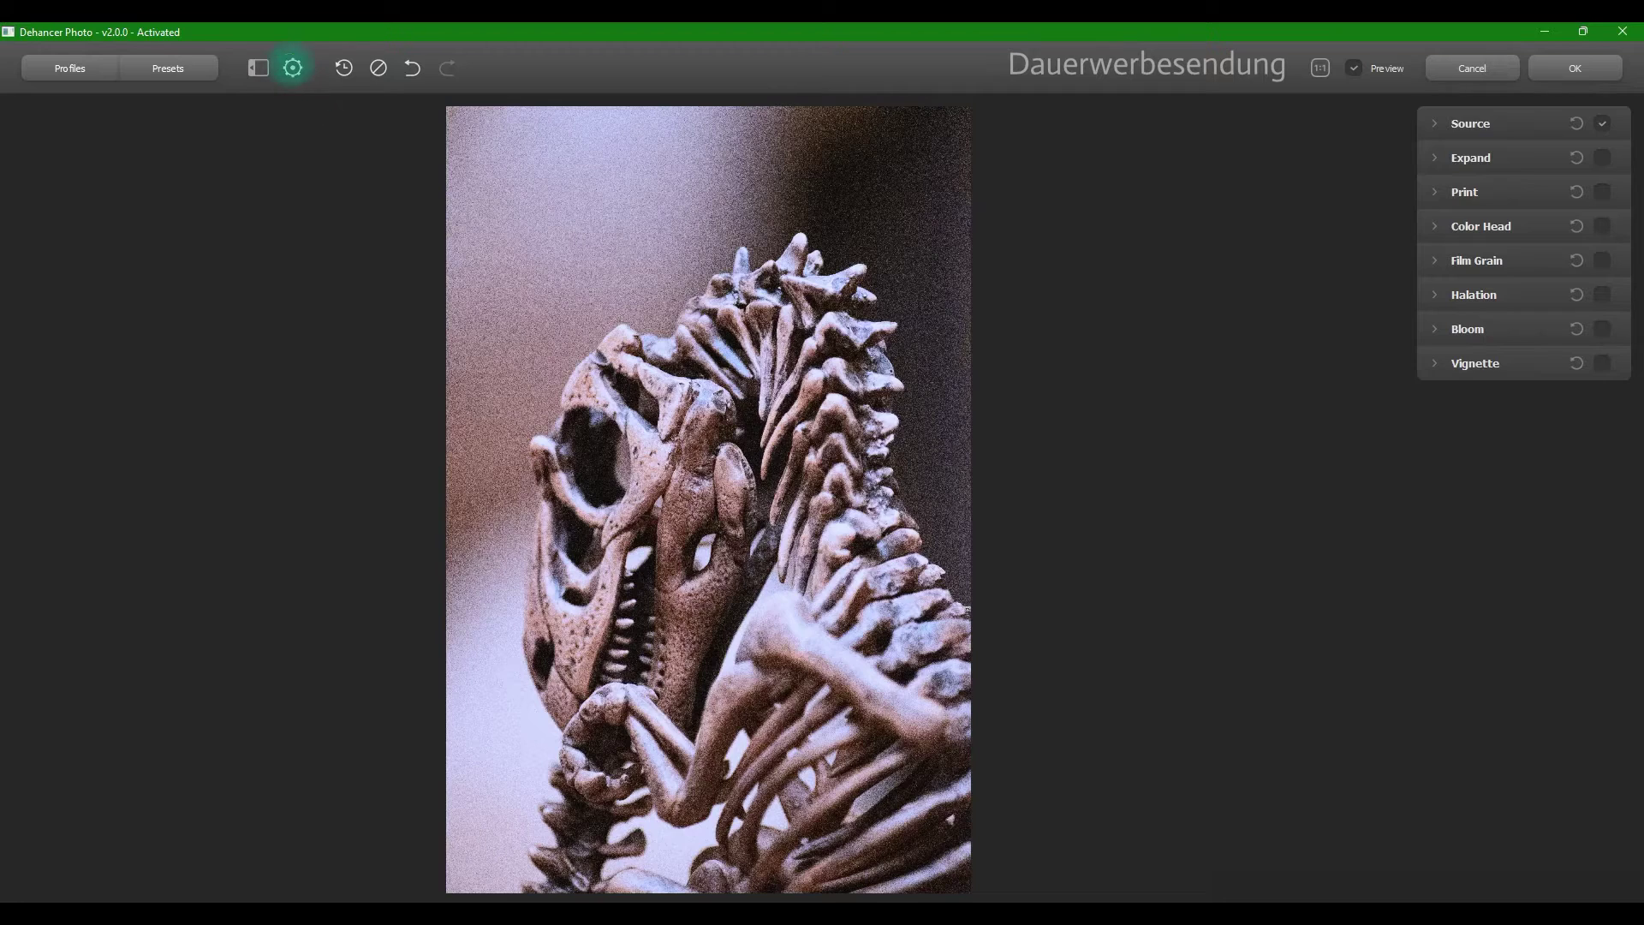
# Open the Dehancer Photo settings page
pyautogui.click(293, 68)
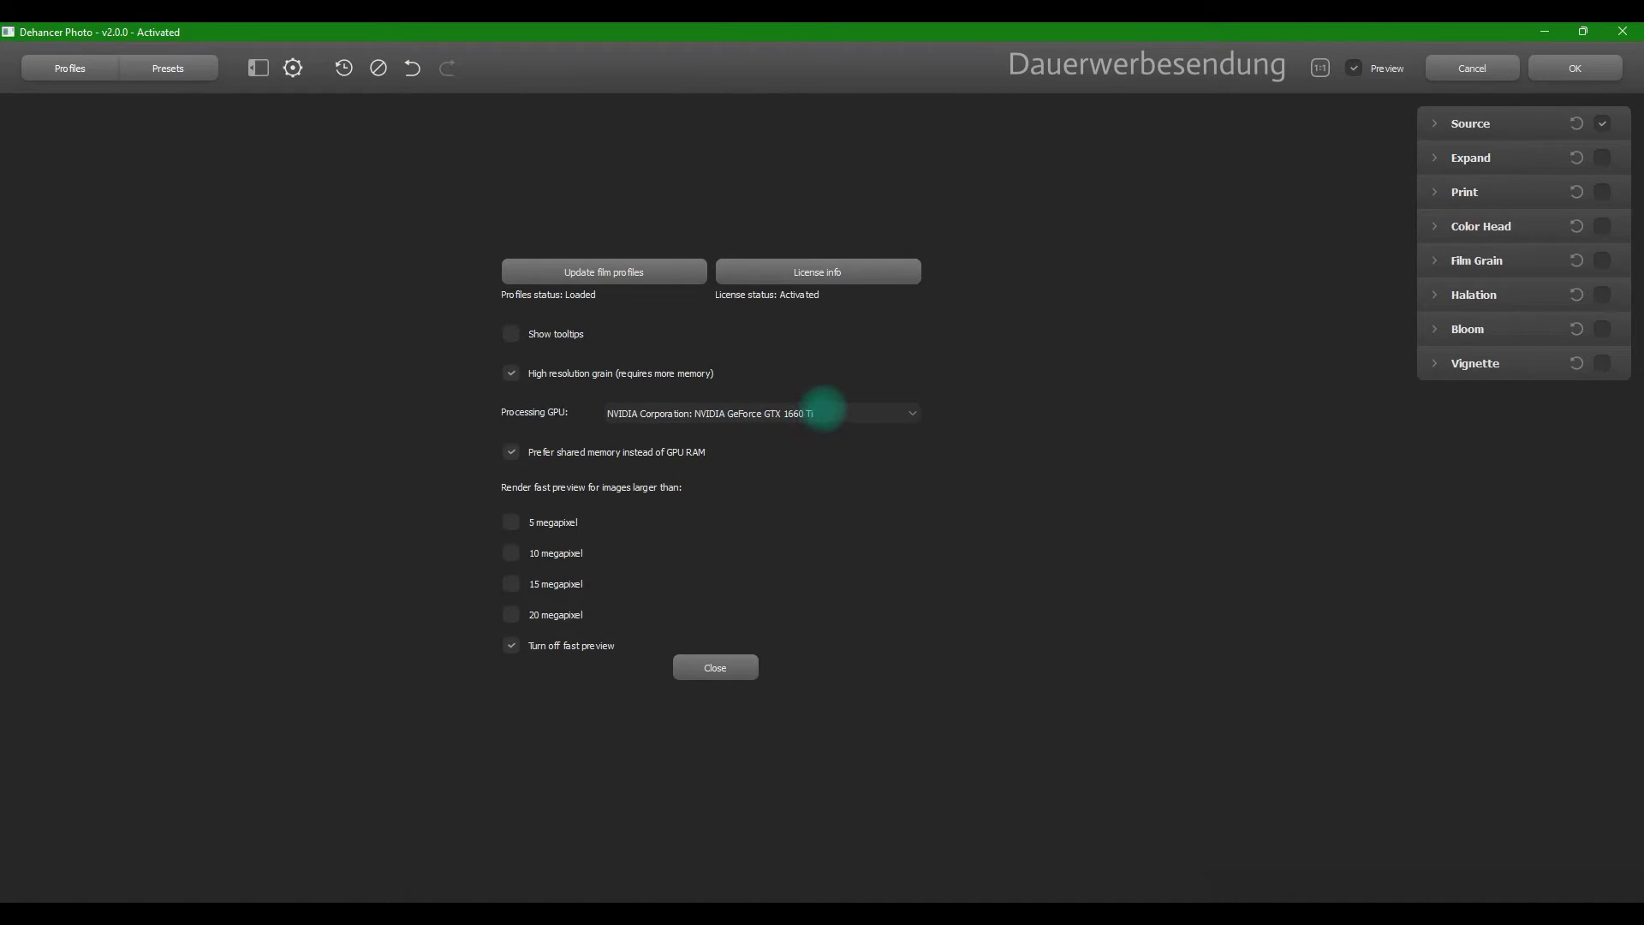
# Keep the NVIDIA GeForce GTX 1660 Ti GPU, use fast preview above 20 megapixels, and close settings
pyautogui.click(824, 412)
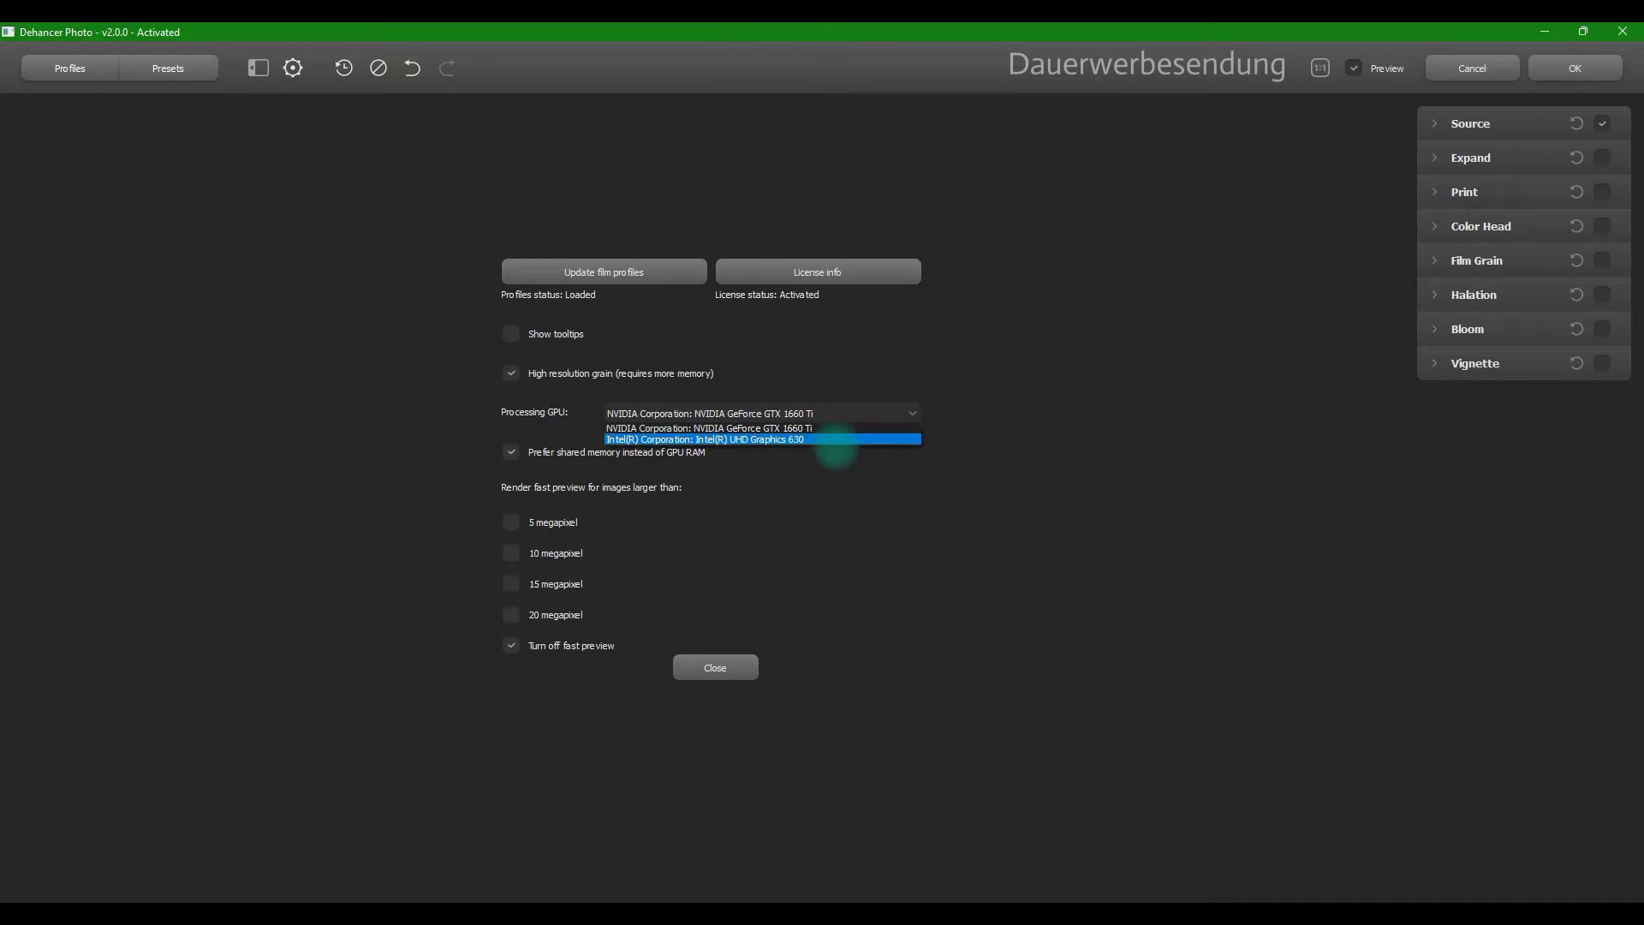
pyautogui.click(837, 427)
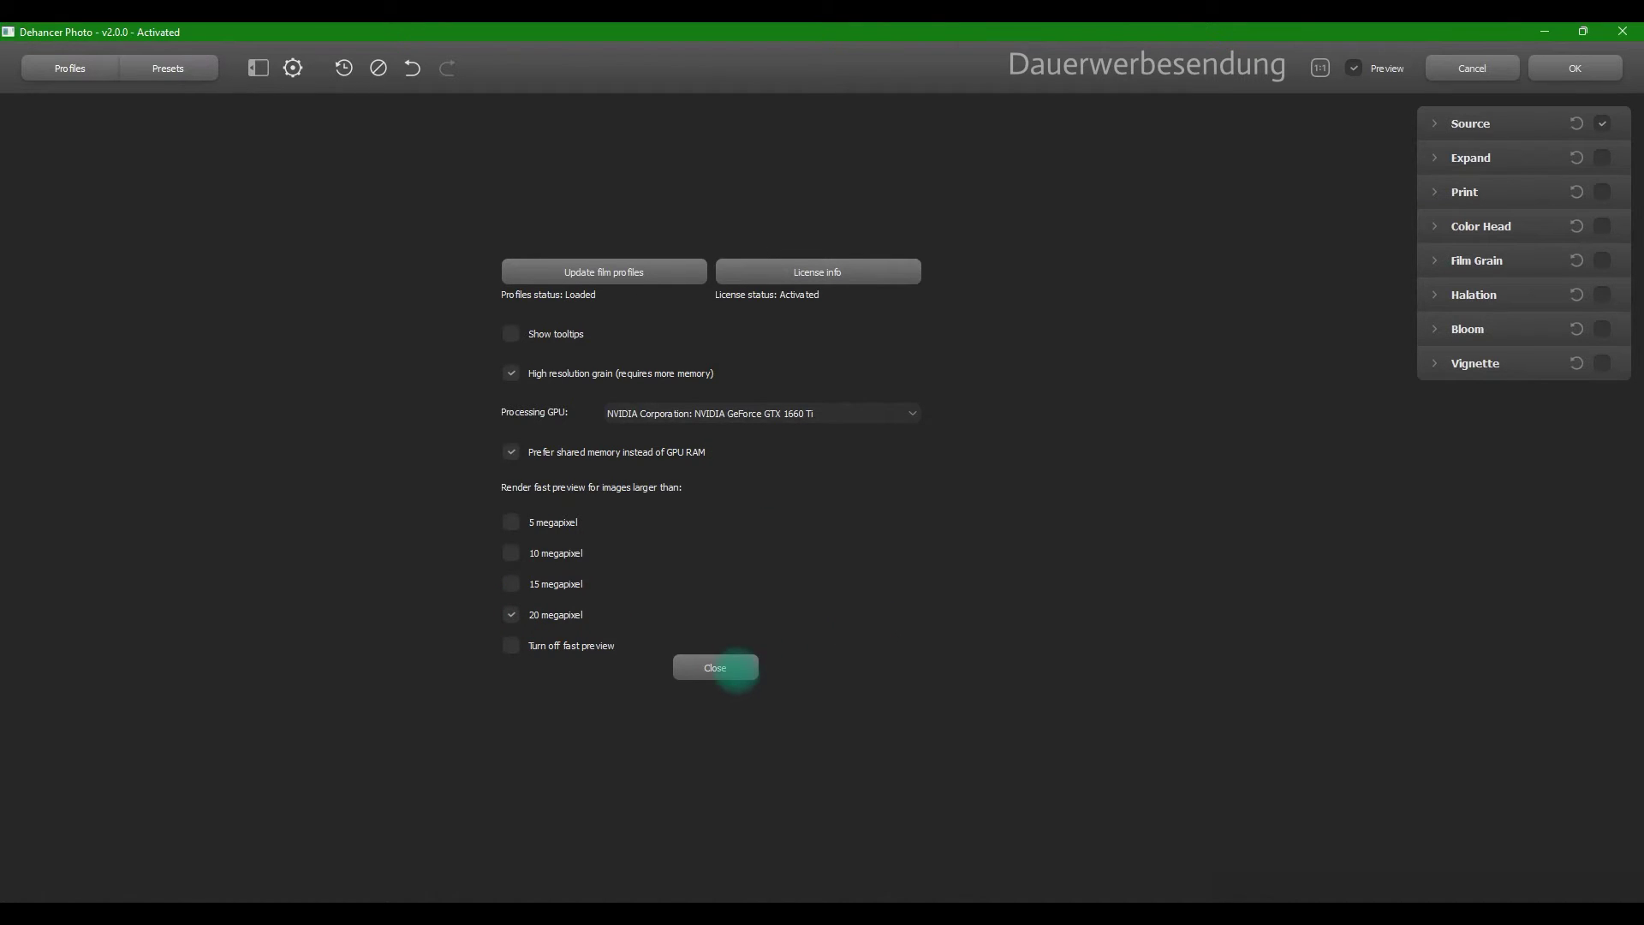
pyautogui.click(735, 670)
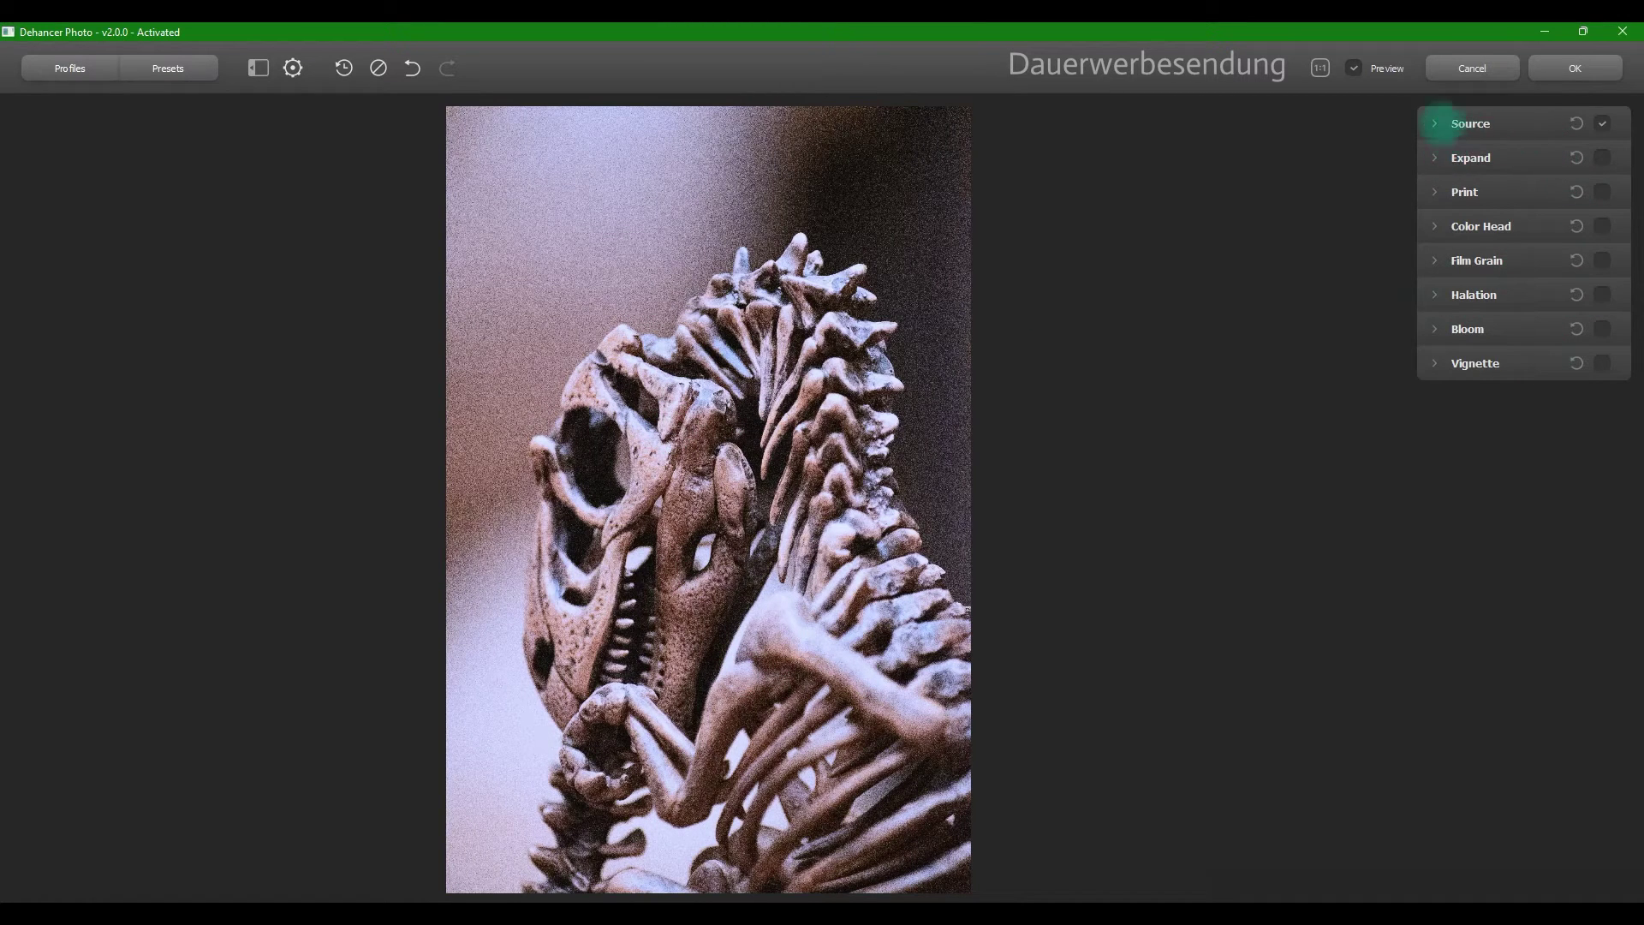
# Reset Source Temperature and Tint to 0.00 and Defringe to 50.00, then switch Source off
pyautogui.click(1447, 122)
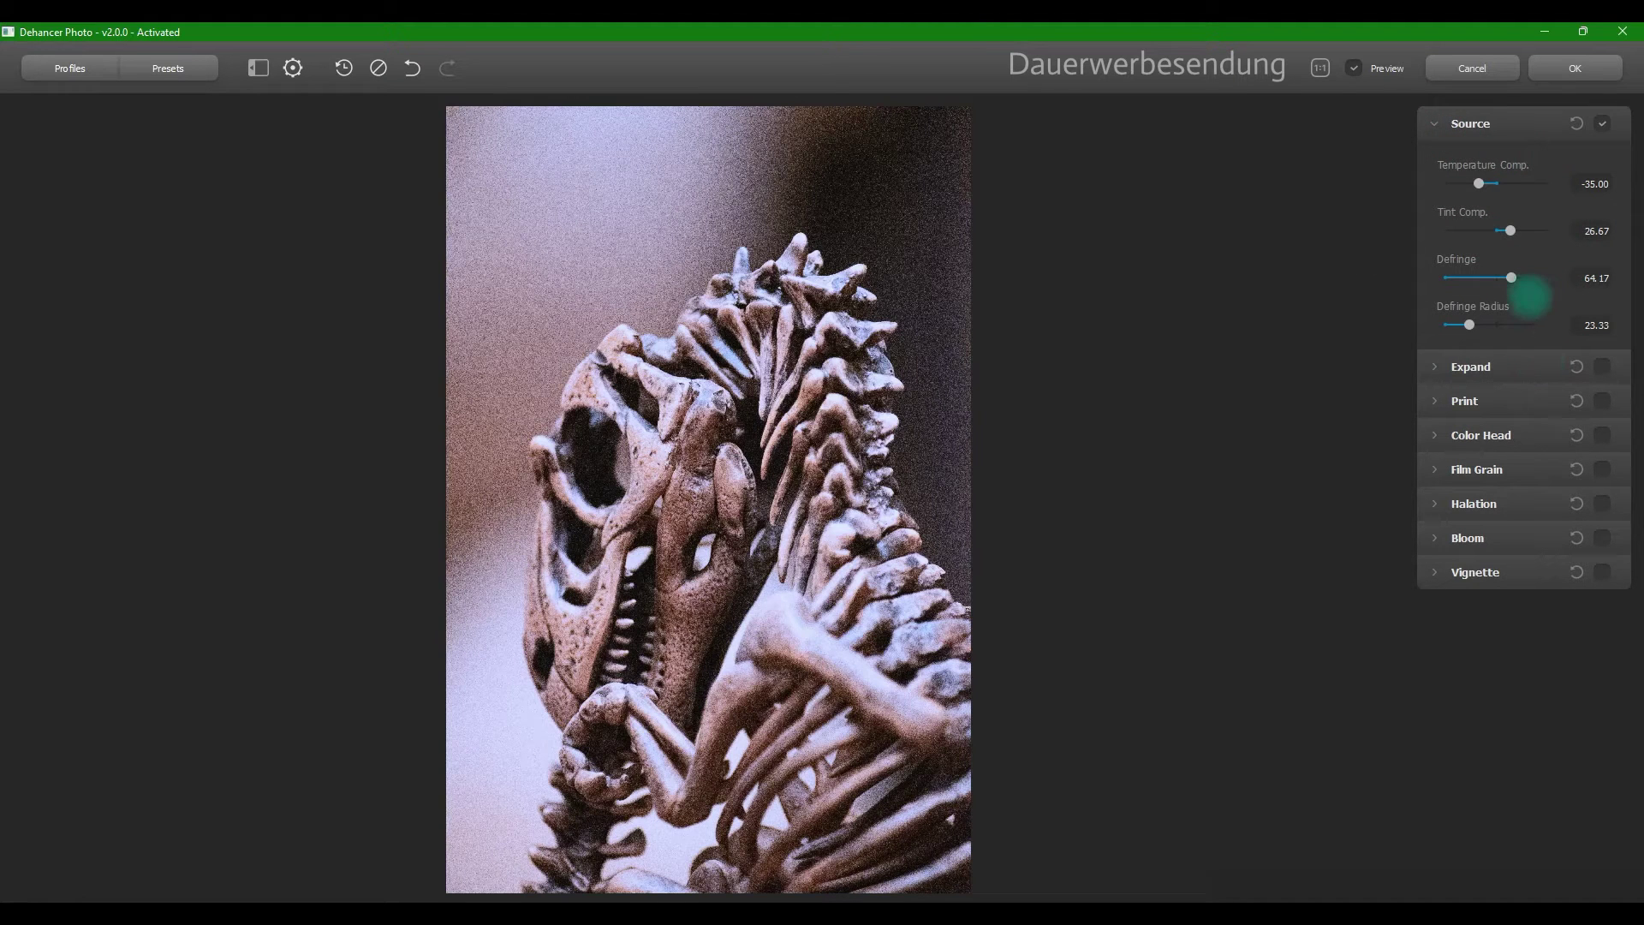
pyautogui.moveTo(1479, 184); pyautogui.dragTo(1508, 183)
pyautogui.doubleClick(1510, 230)
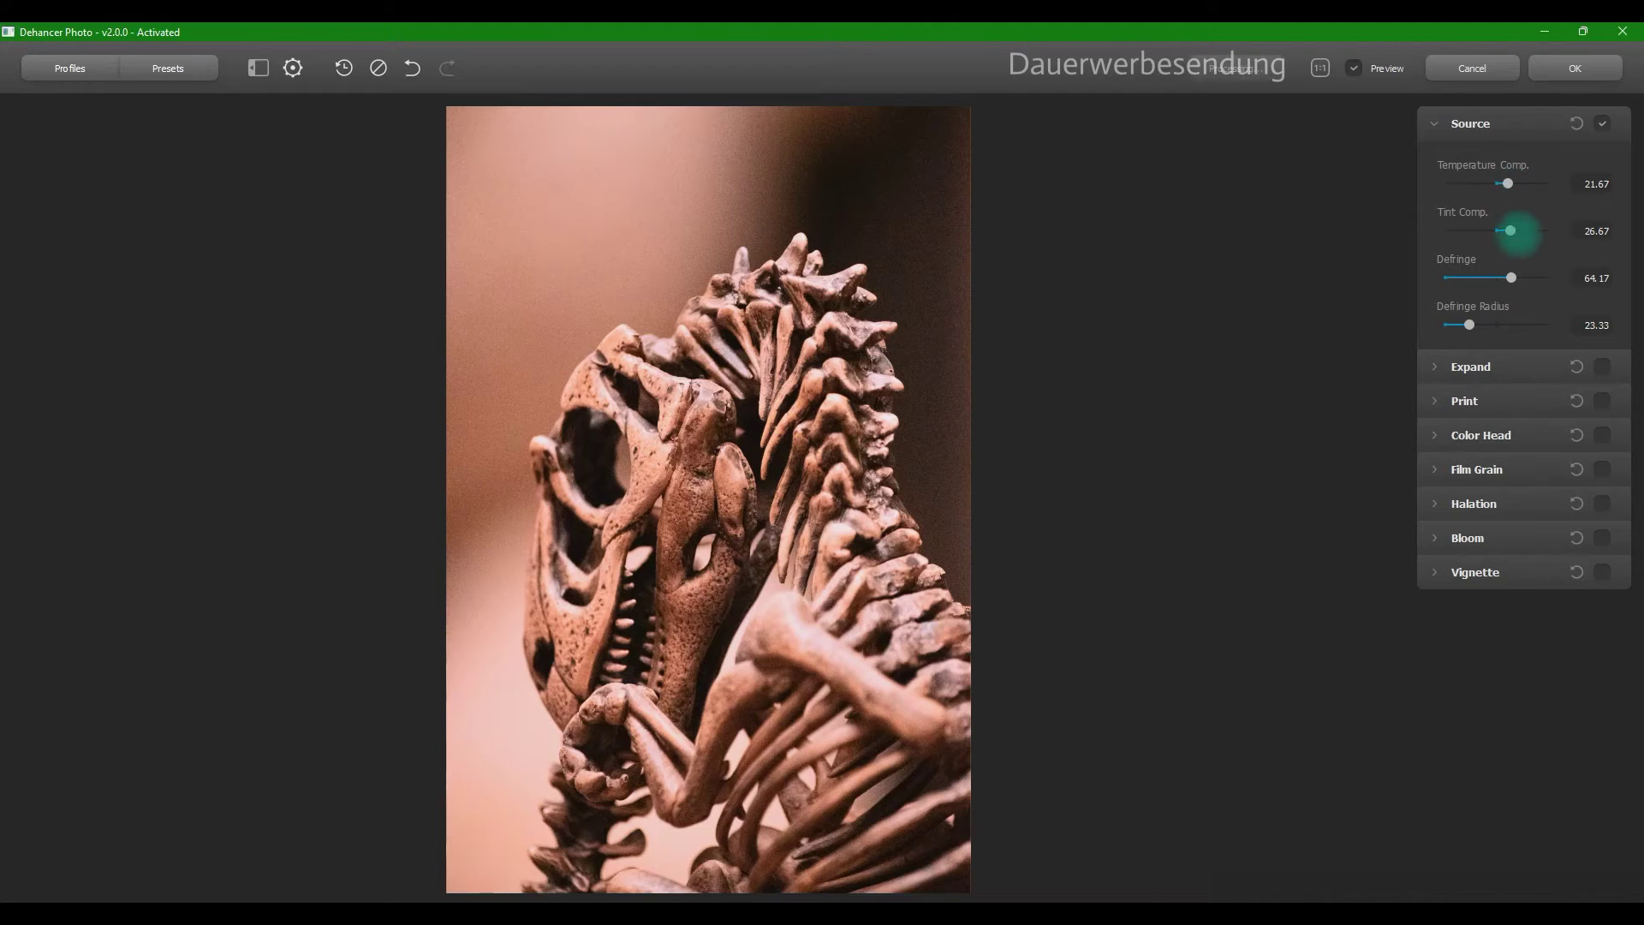
pyautogui.doubleClick(1507, 183)
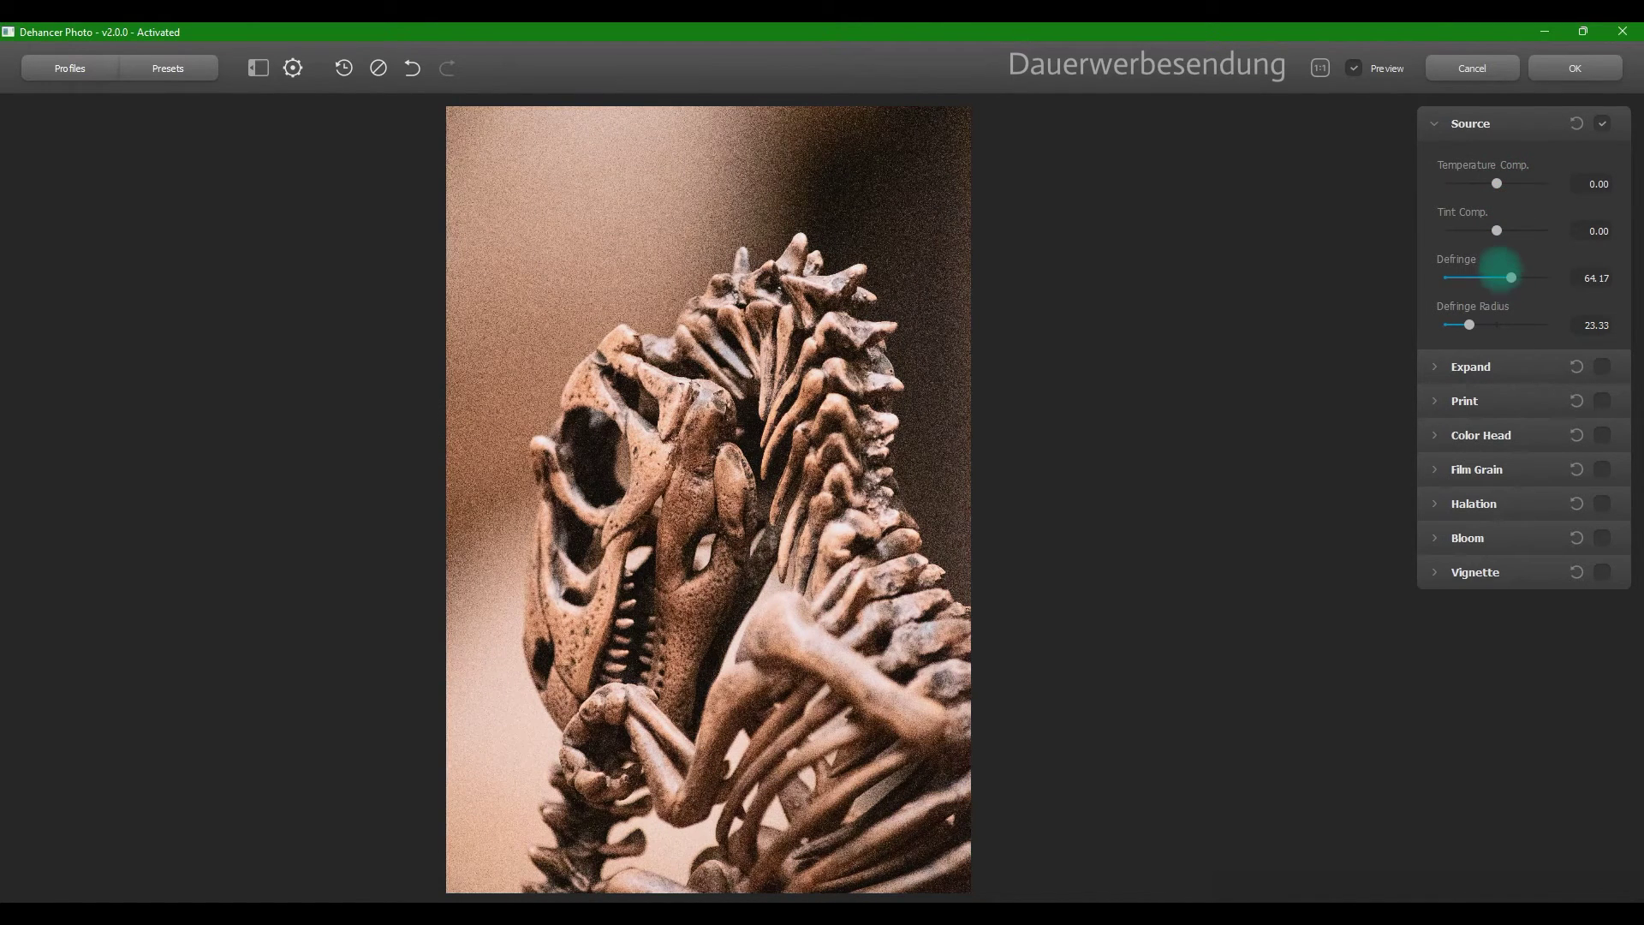
pyautogui.doubleClick(1511, 278)
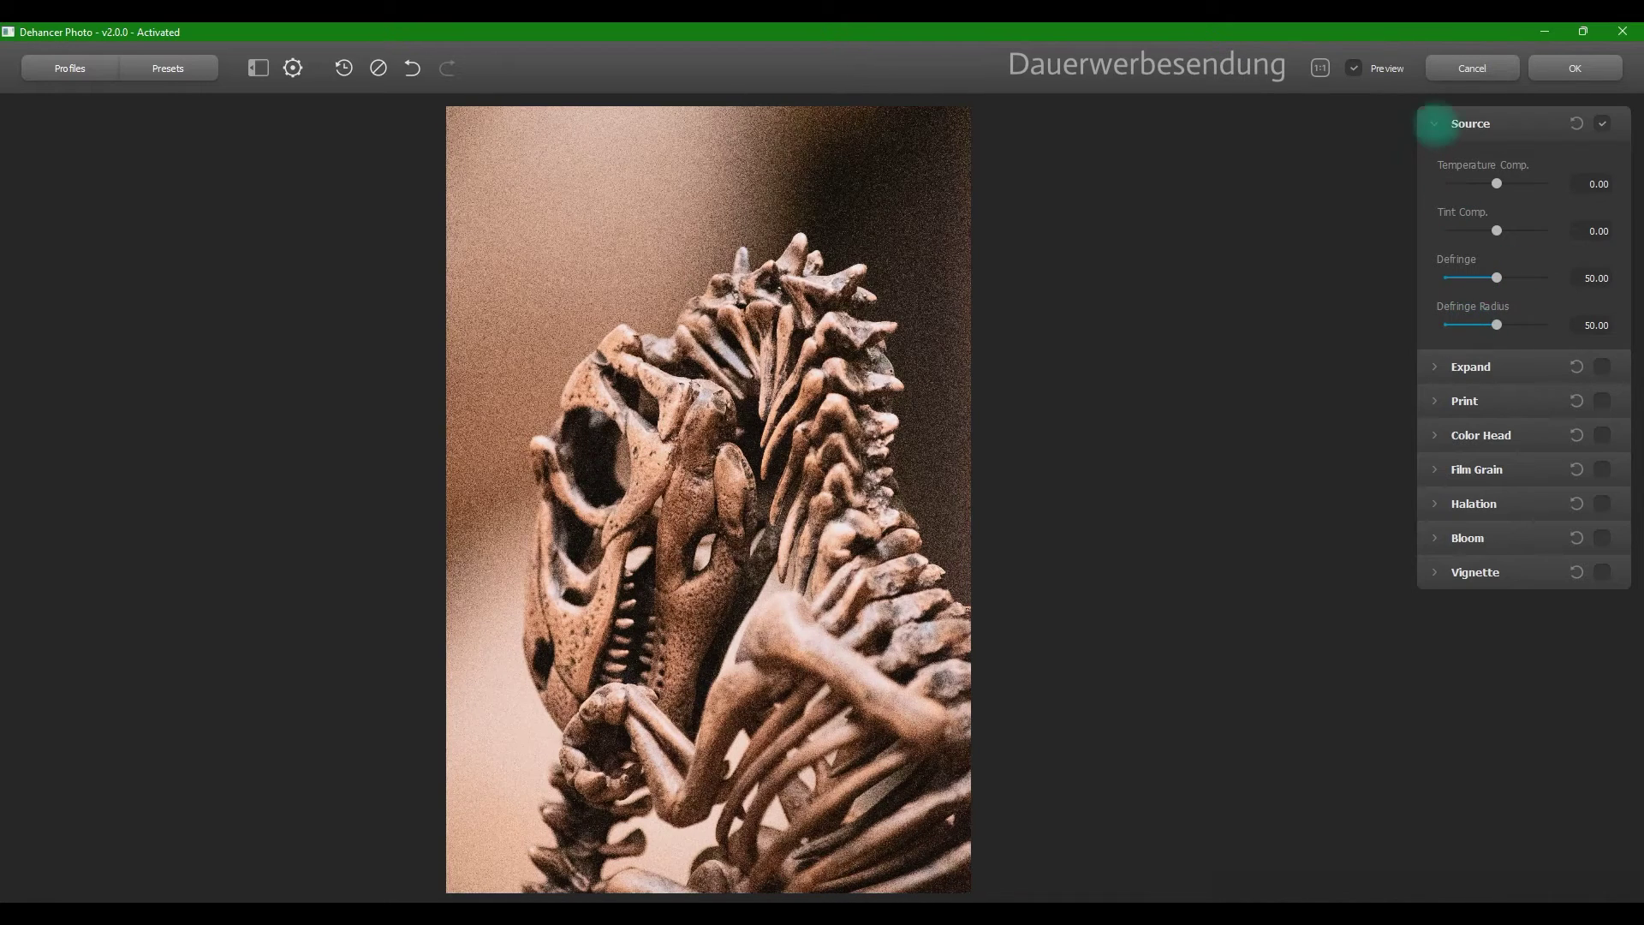
pyautogui.click(1601, 124)
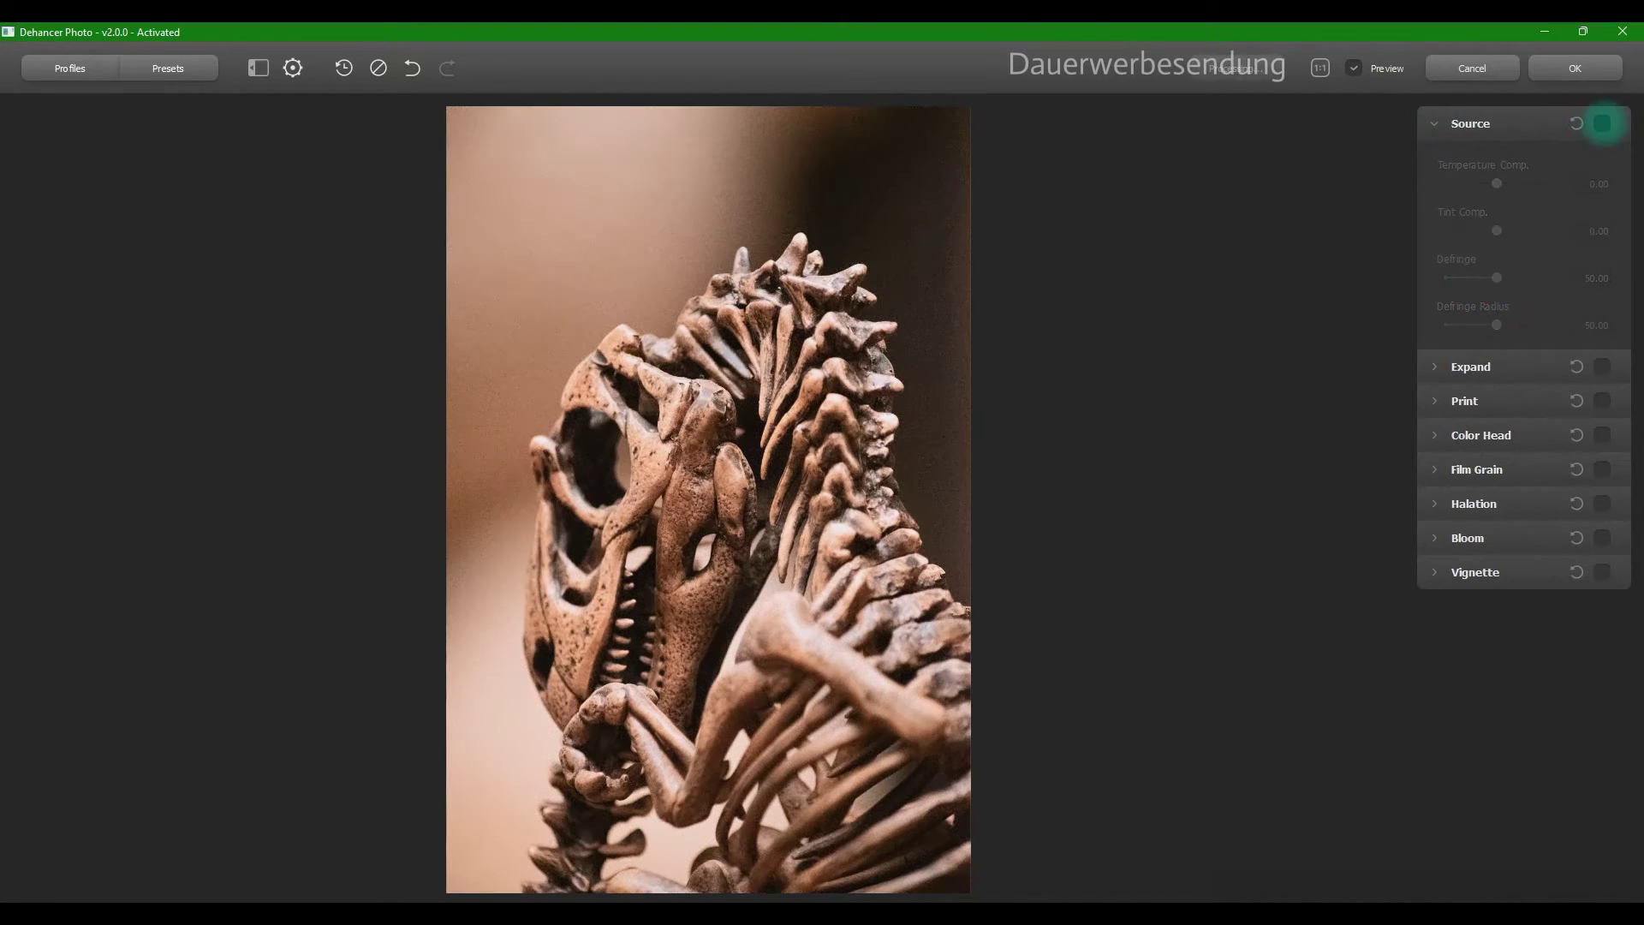
pyautogui.click(1437, 124)
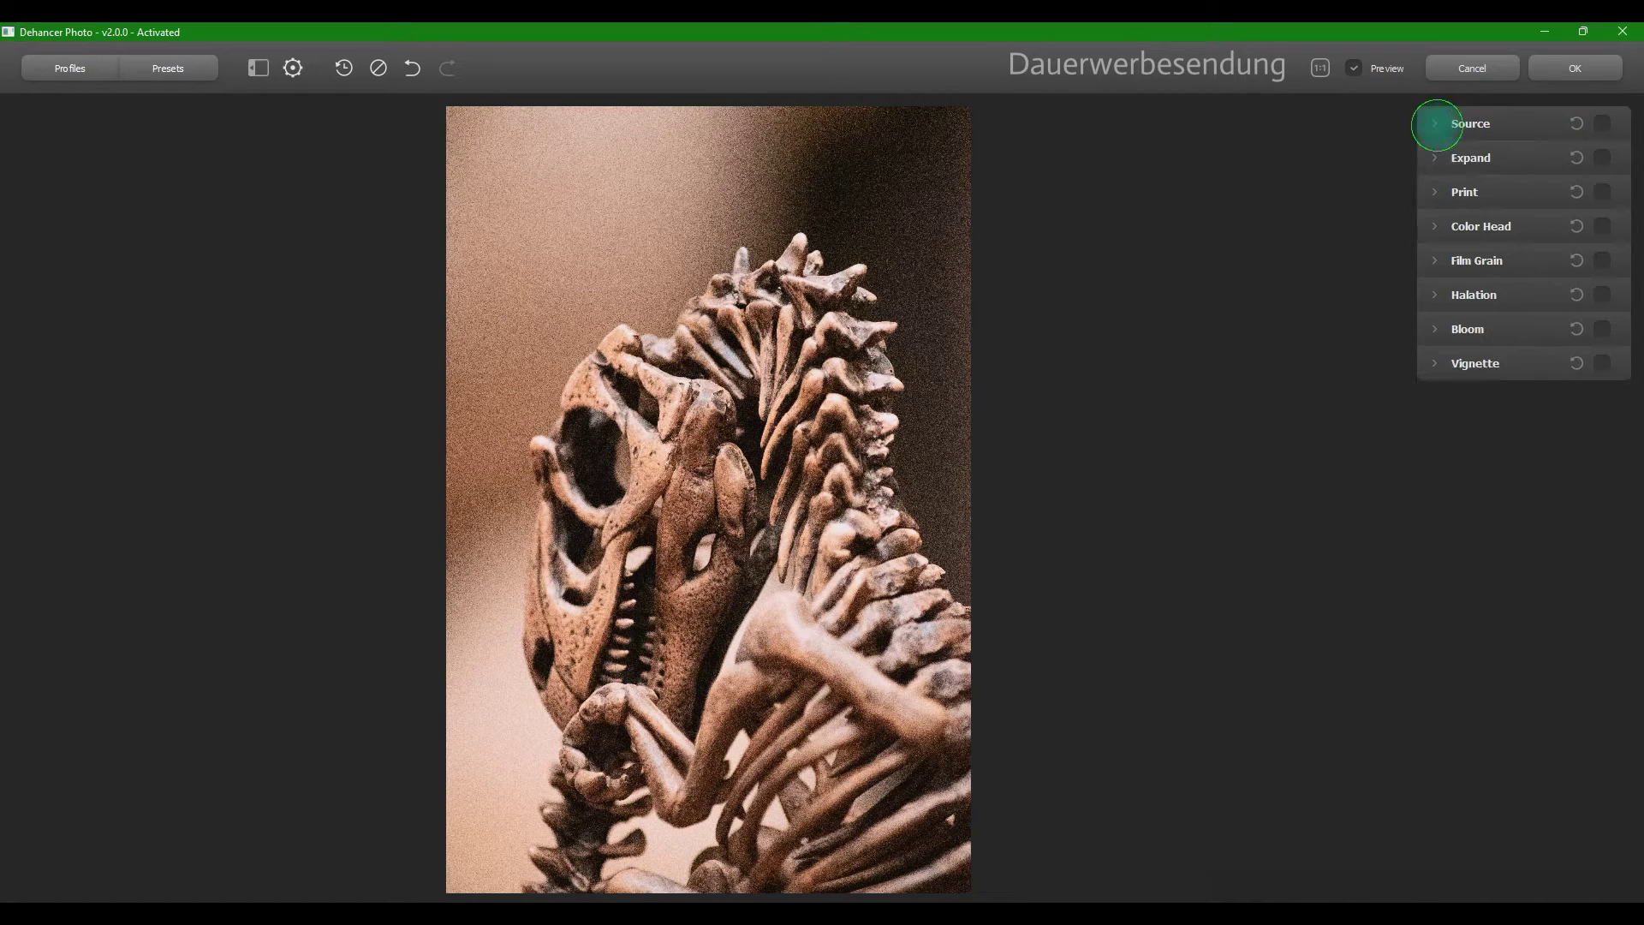
# Enable Expand and set its colour mode to Normal after trying Luma
pyautogui.click(1601, 157)
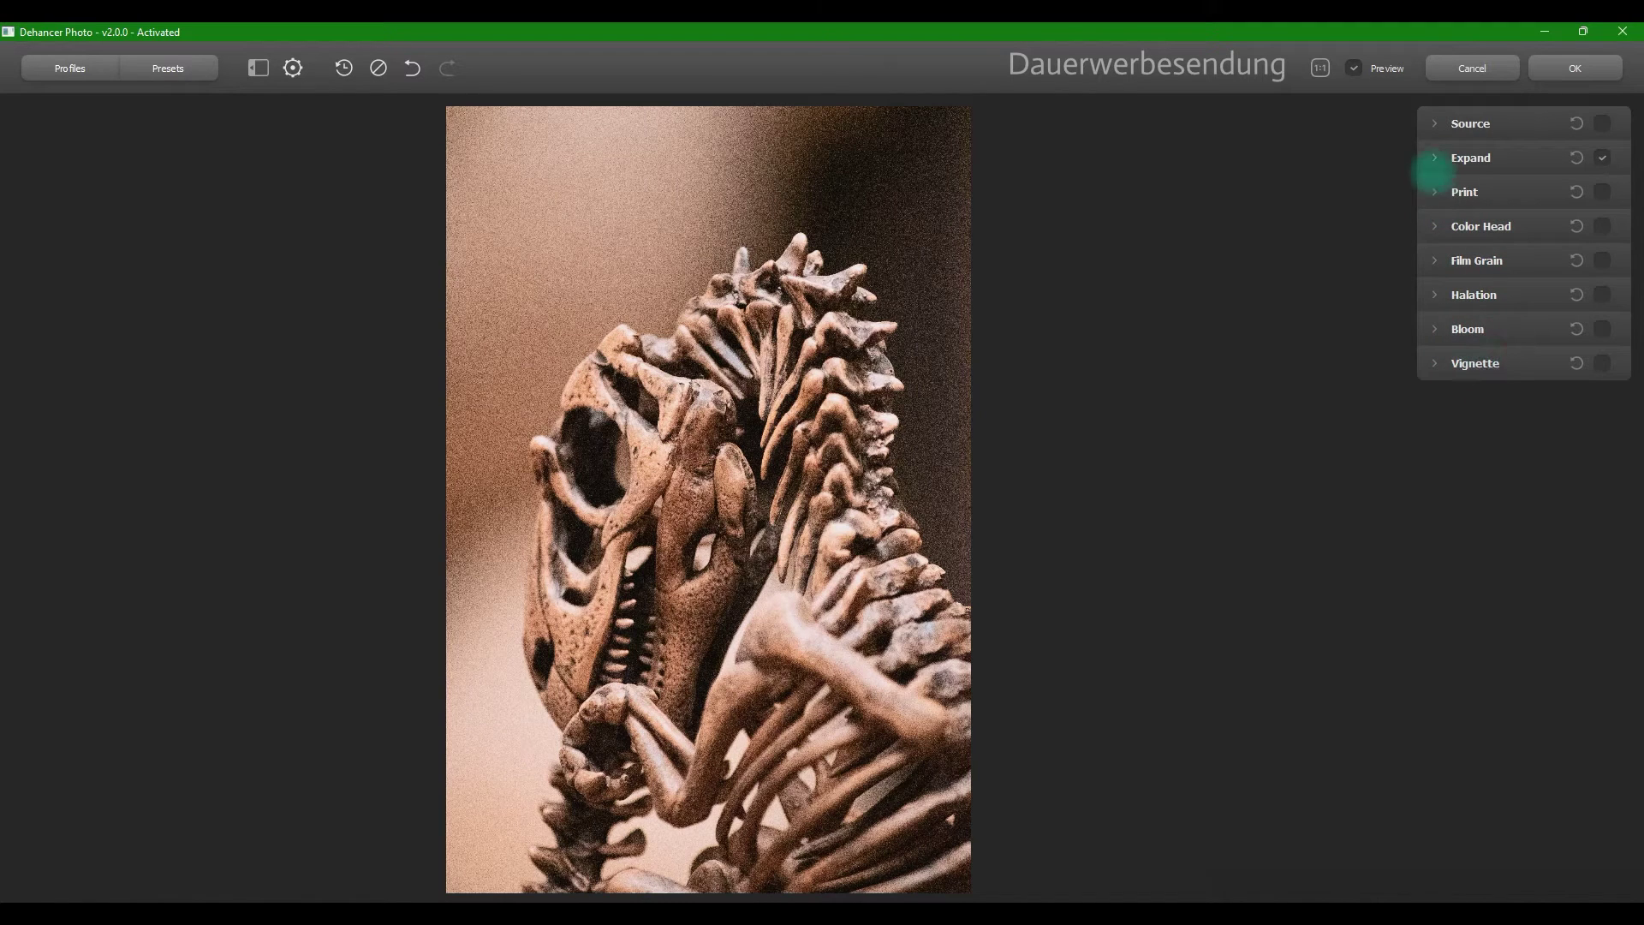
pyautogui.click(1435, 159)
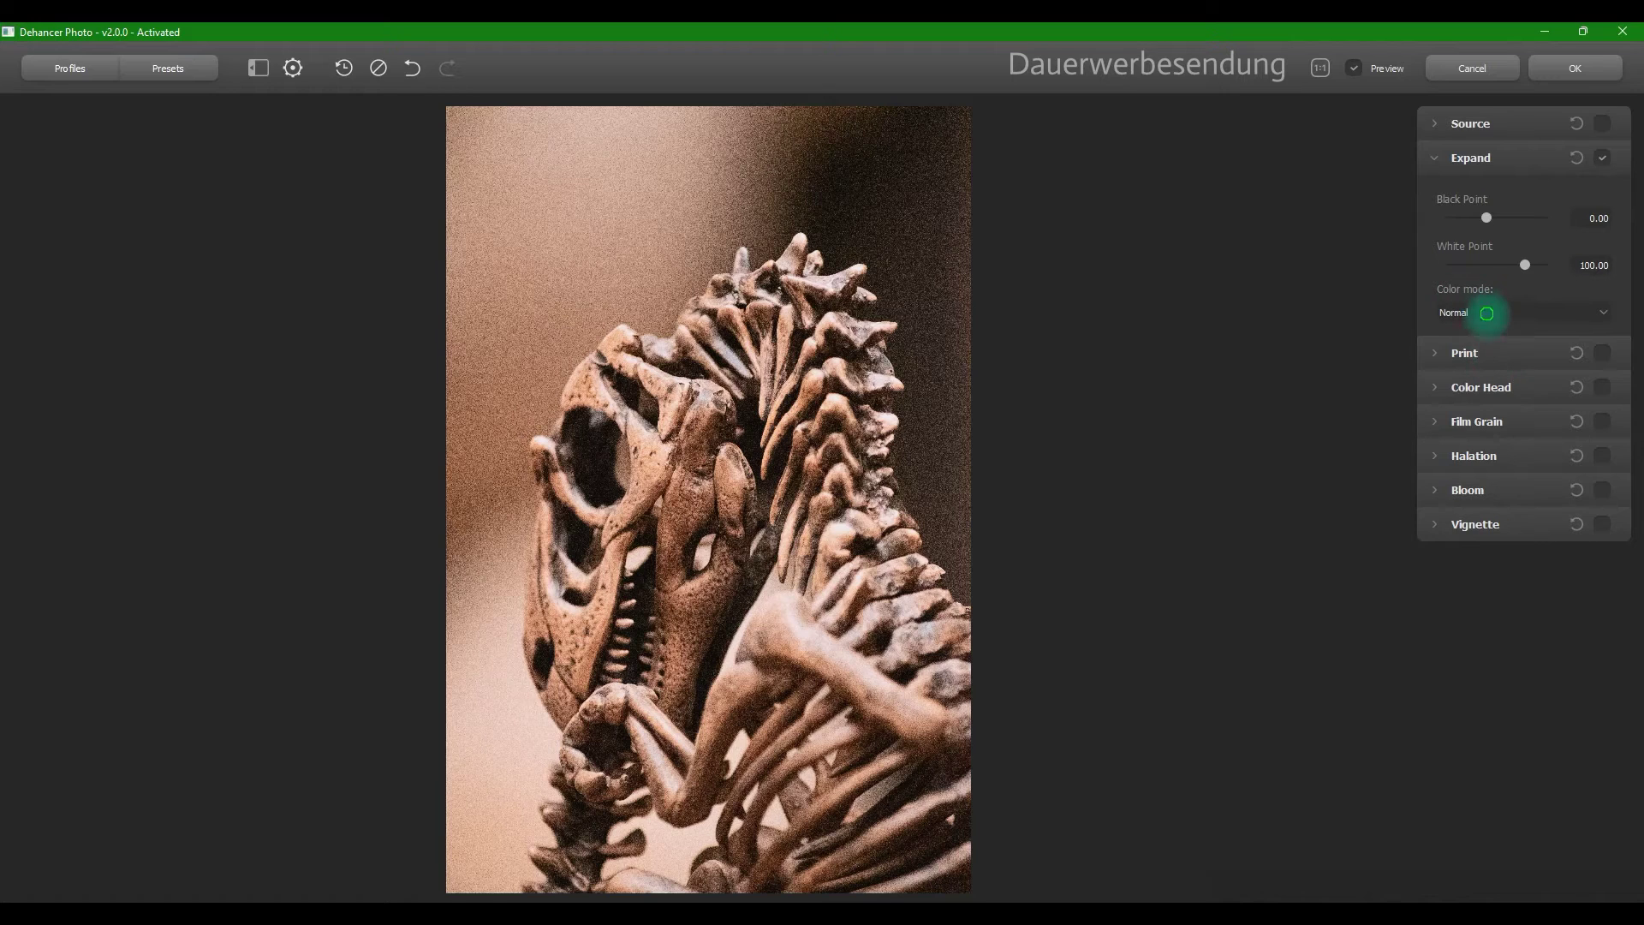
pyautogui.click(1489, 313)
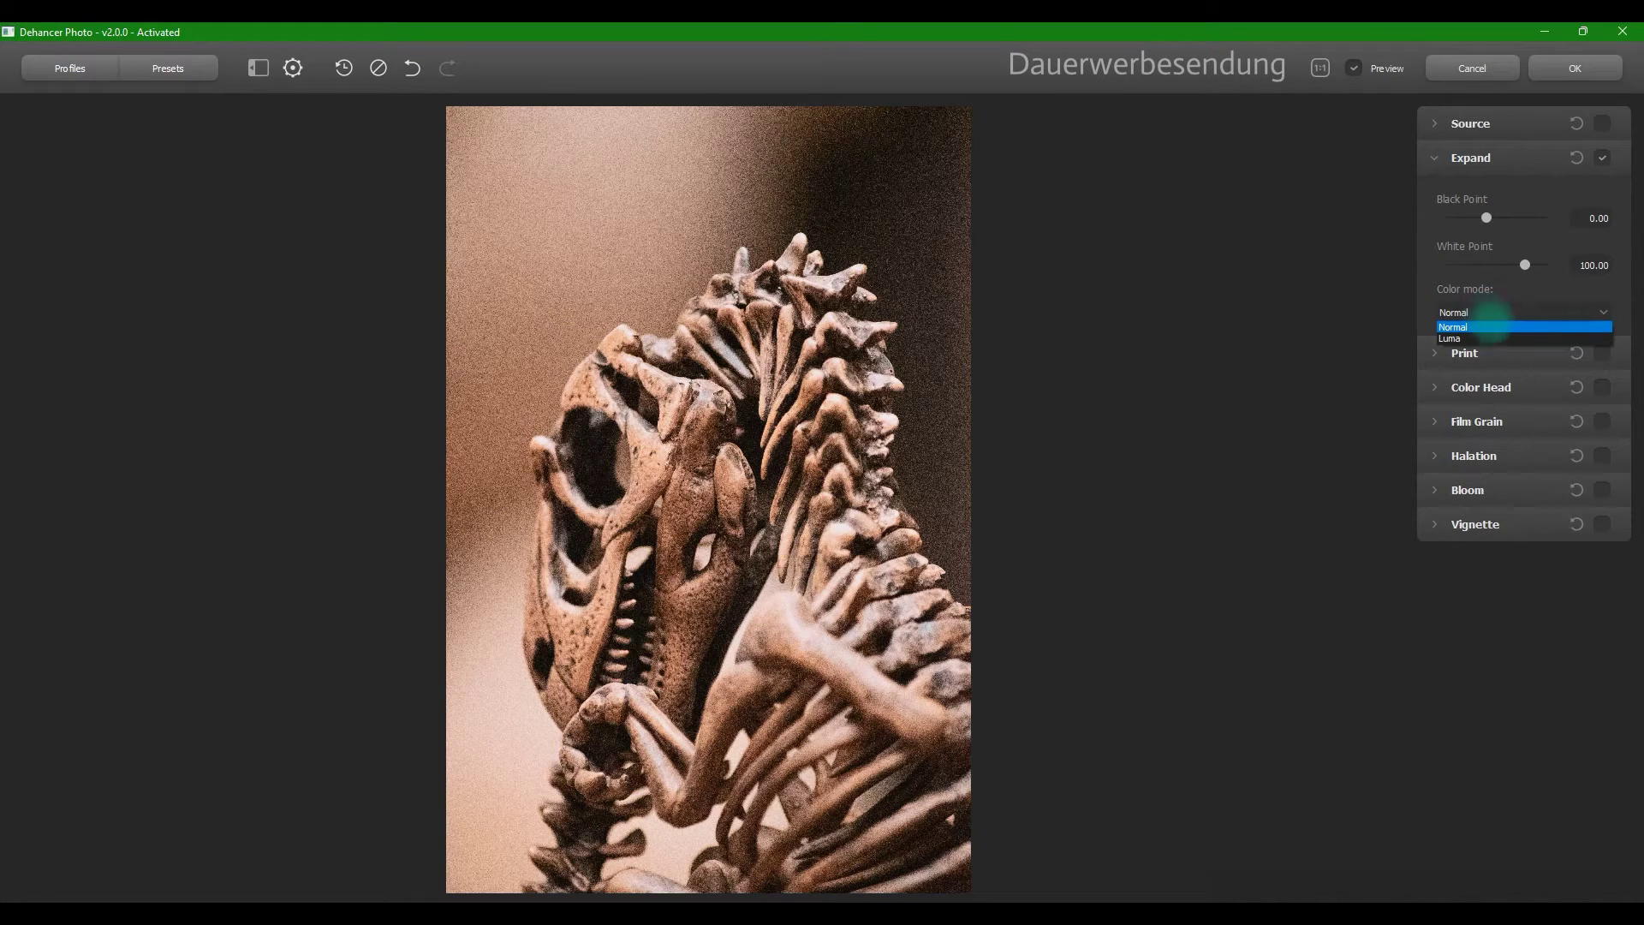
pyautogui.click(1490, 337)
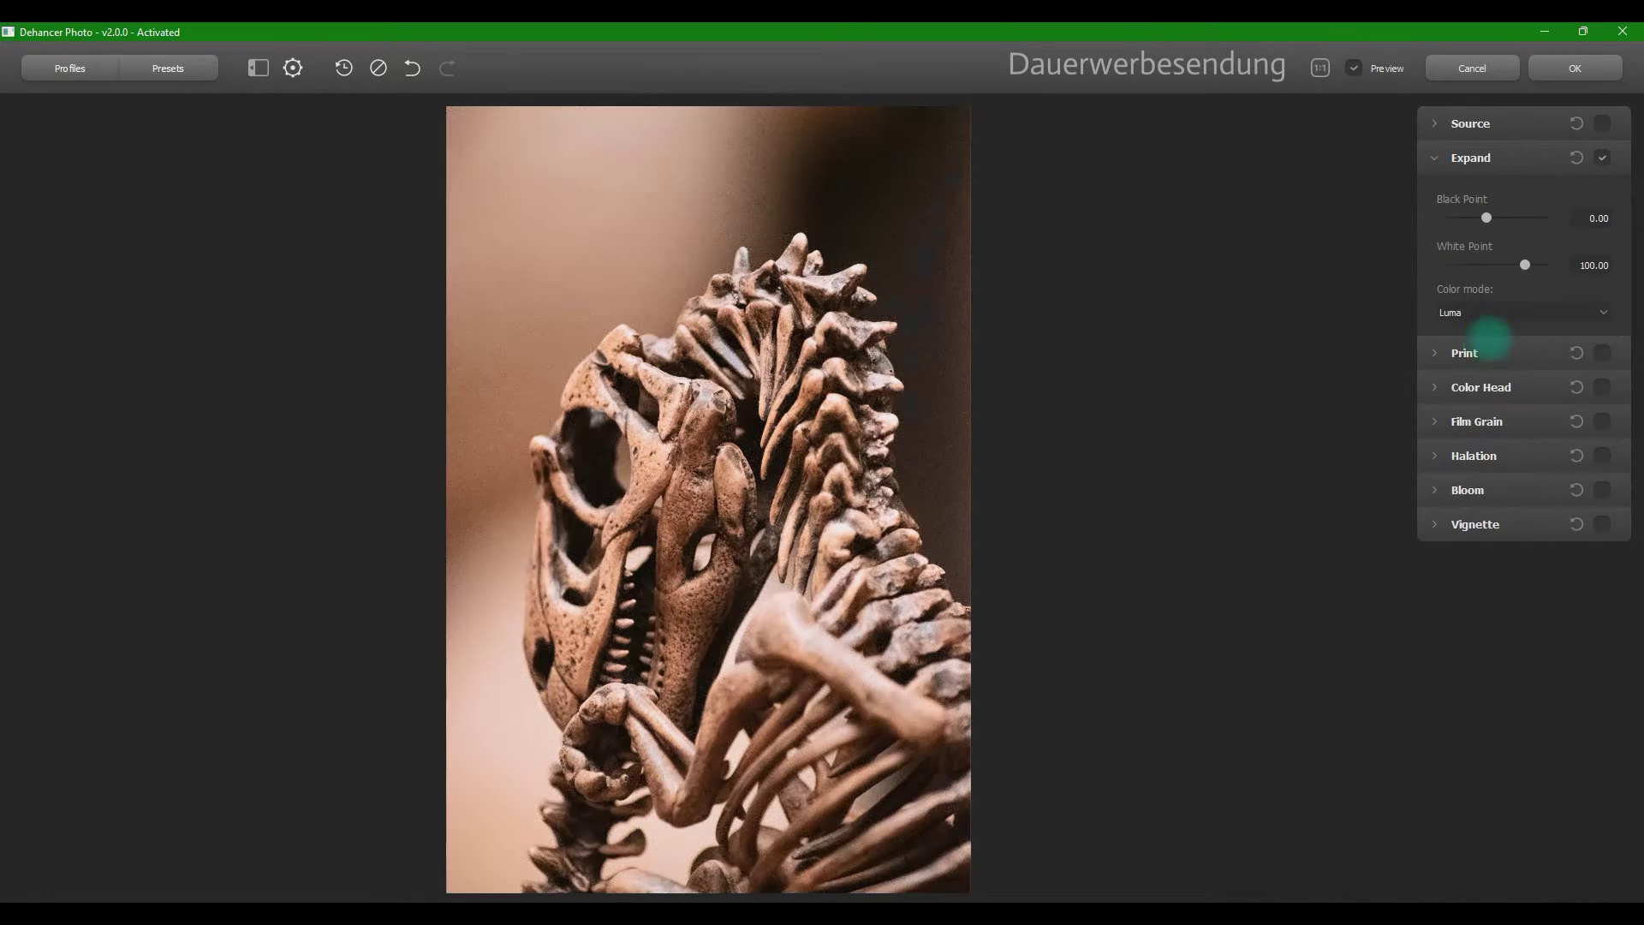
pyautogui.click(1484, 314)
pyautogui.click(1486, 327)
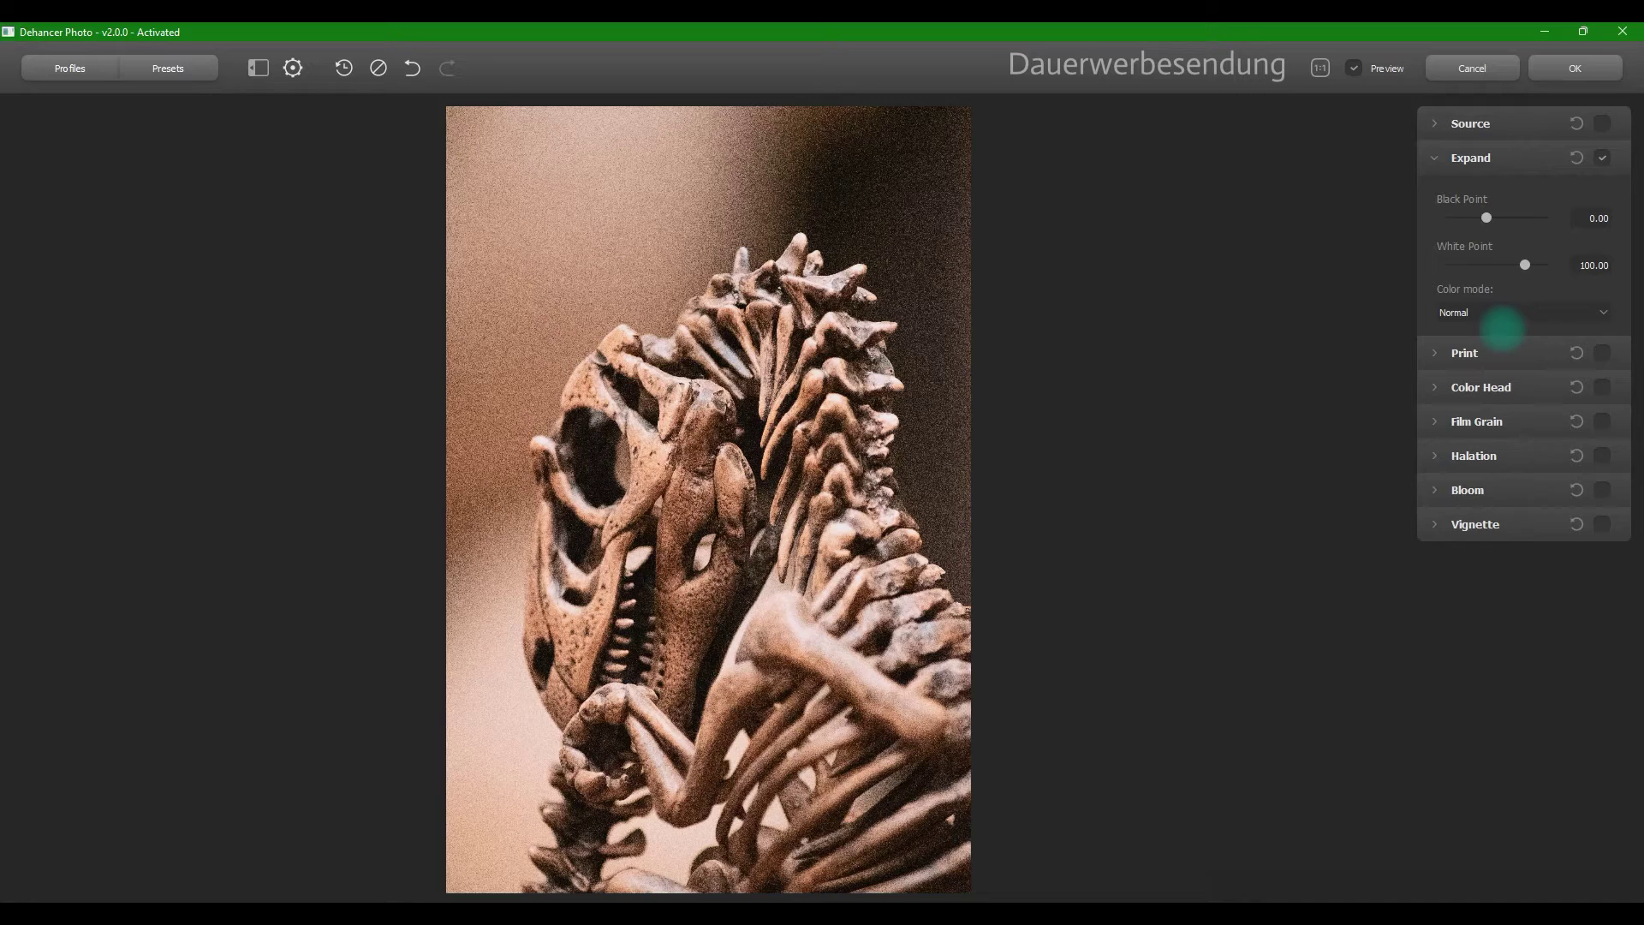
# Set Expand Black Point to 2.08 and White Point to 78.75
pyautogui.moveTo(1487, 218)
pyautogui.mouseDown()
pyautogui.moveTo(1469, 219)
pyautogui.moveTo(1490, 218)
pyautogui.mouseUp()
pyautogui.click(1525, 265)
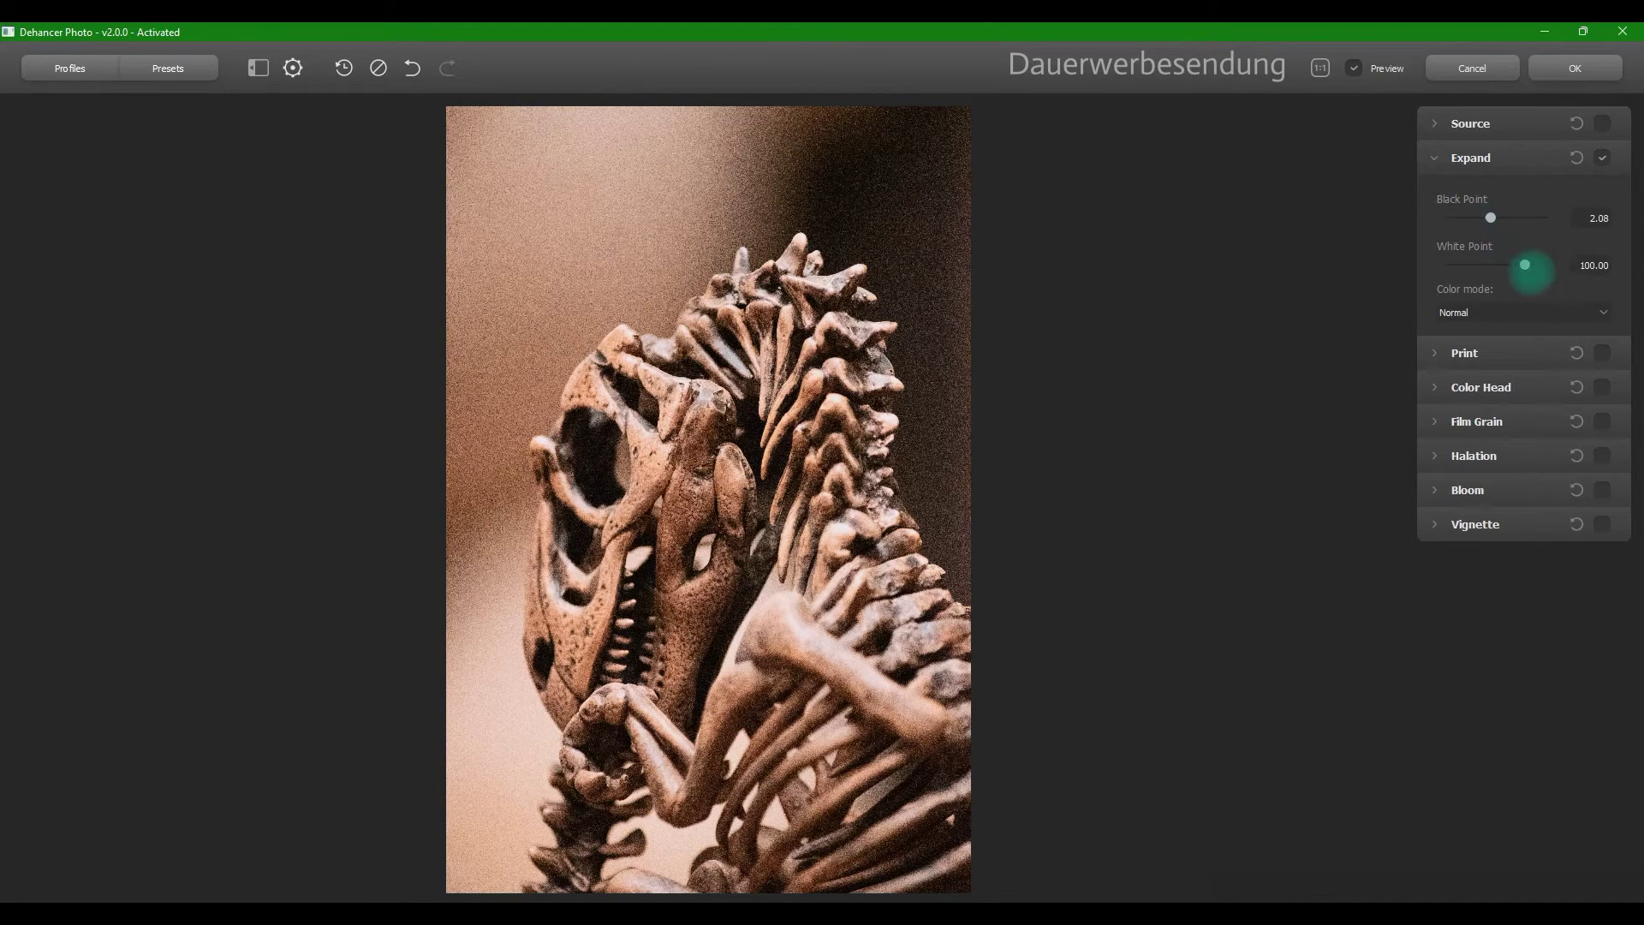
pyautogui.moveTo(1525, 264); pyautogui.dragTo(1501, 264)
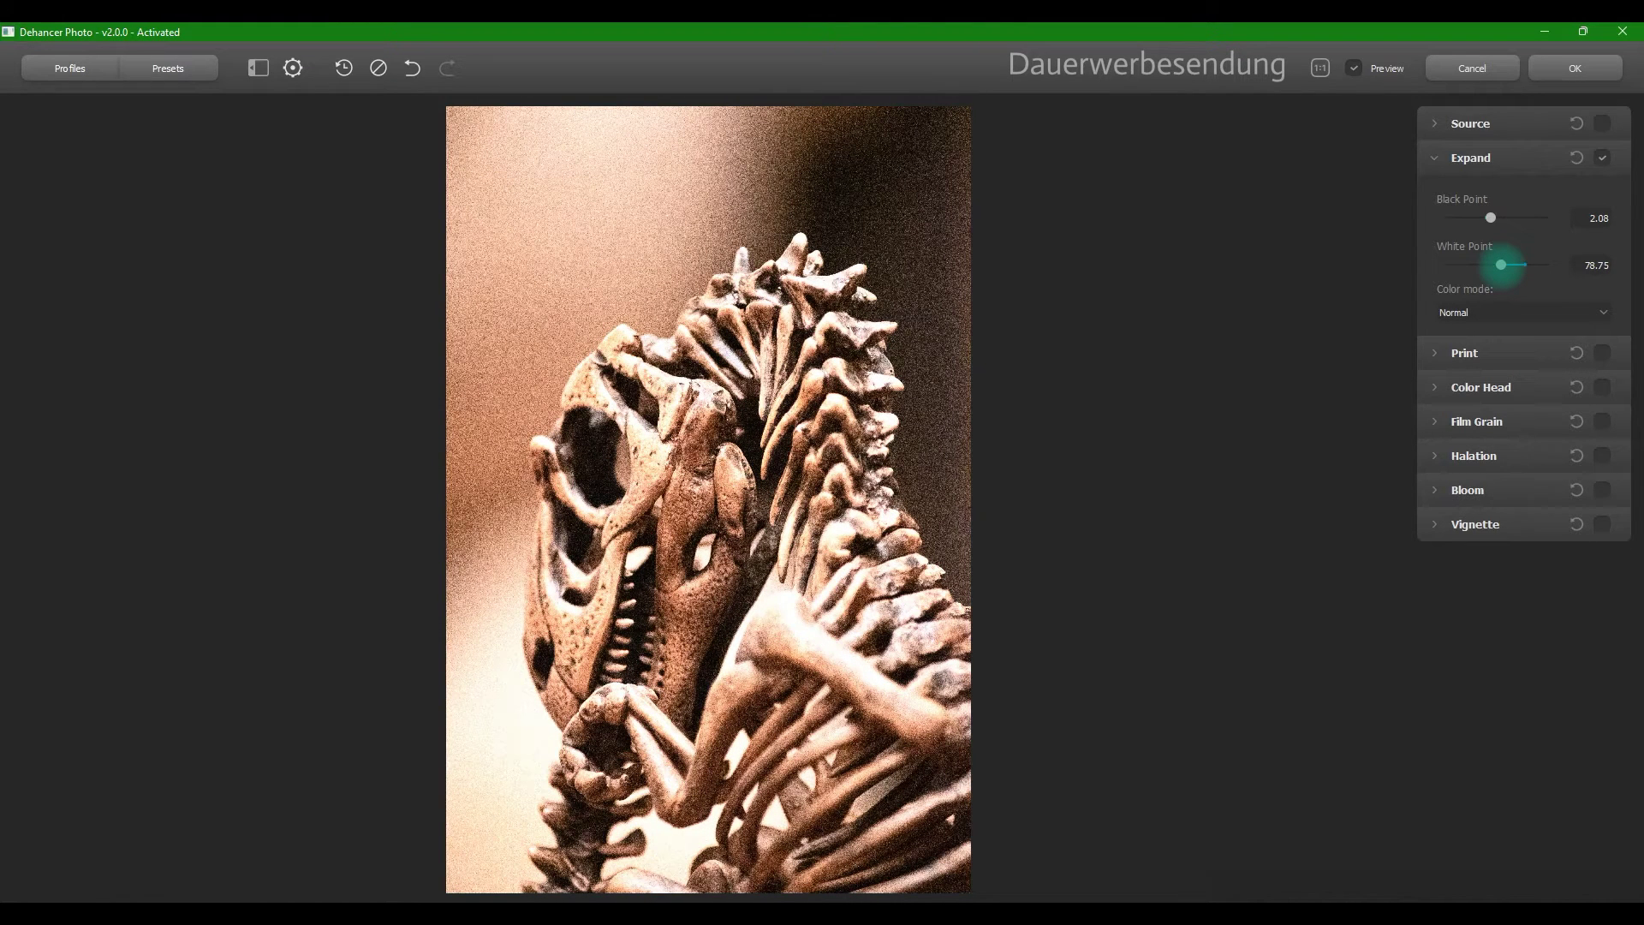
pyautogui.moveTo(1501, 265); pyautogui.dragTo(1501, 265)
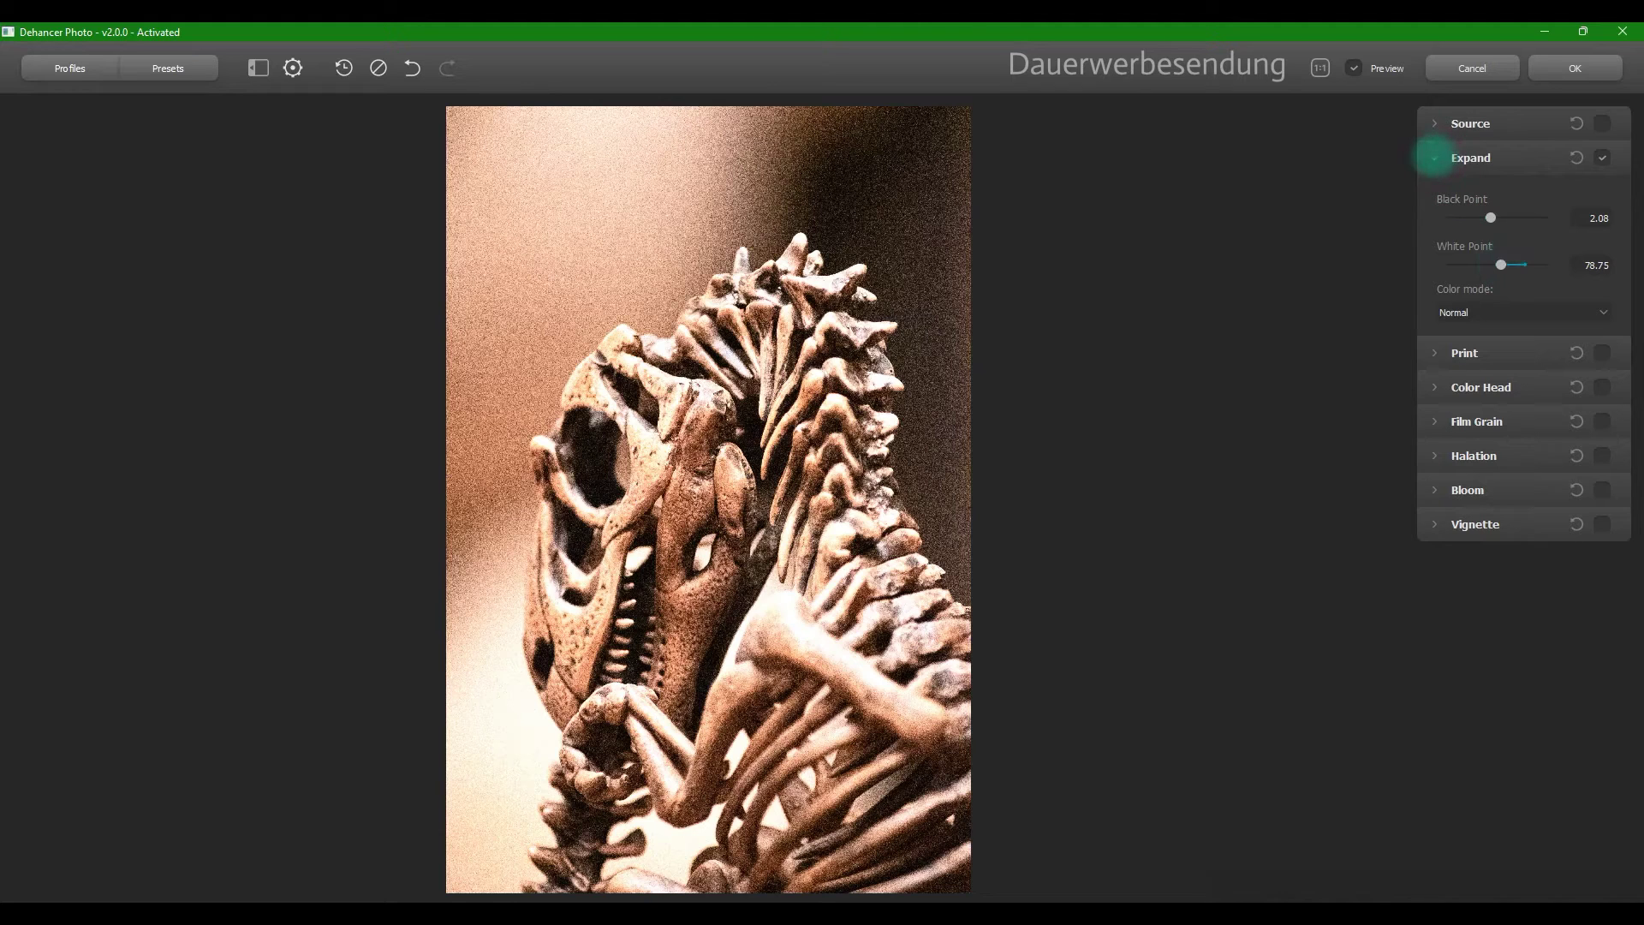
pyautogui.click(1432, 158)
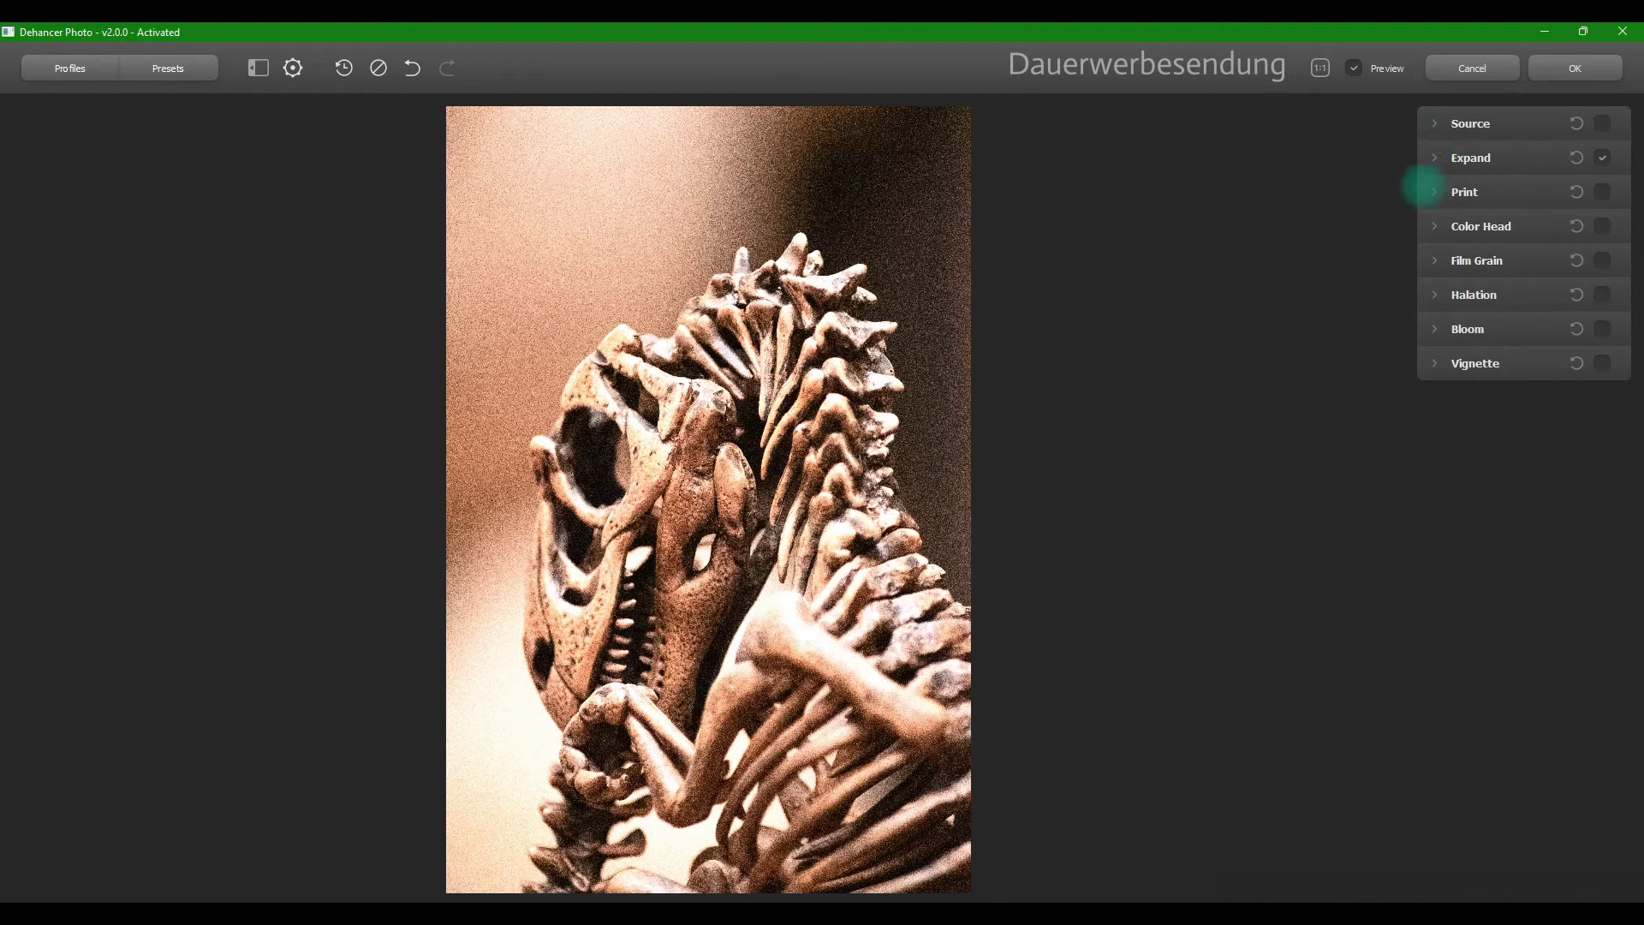
# Switch on the Print module and expand its settings
pyautogui.click(1449, 192)
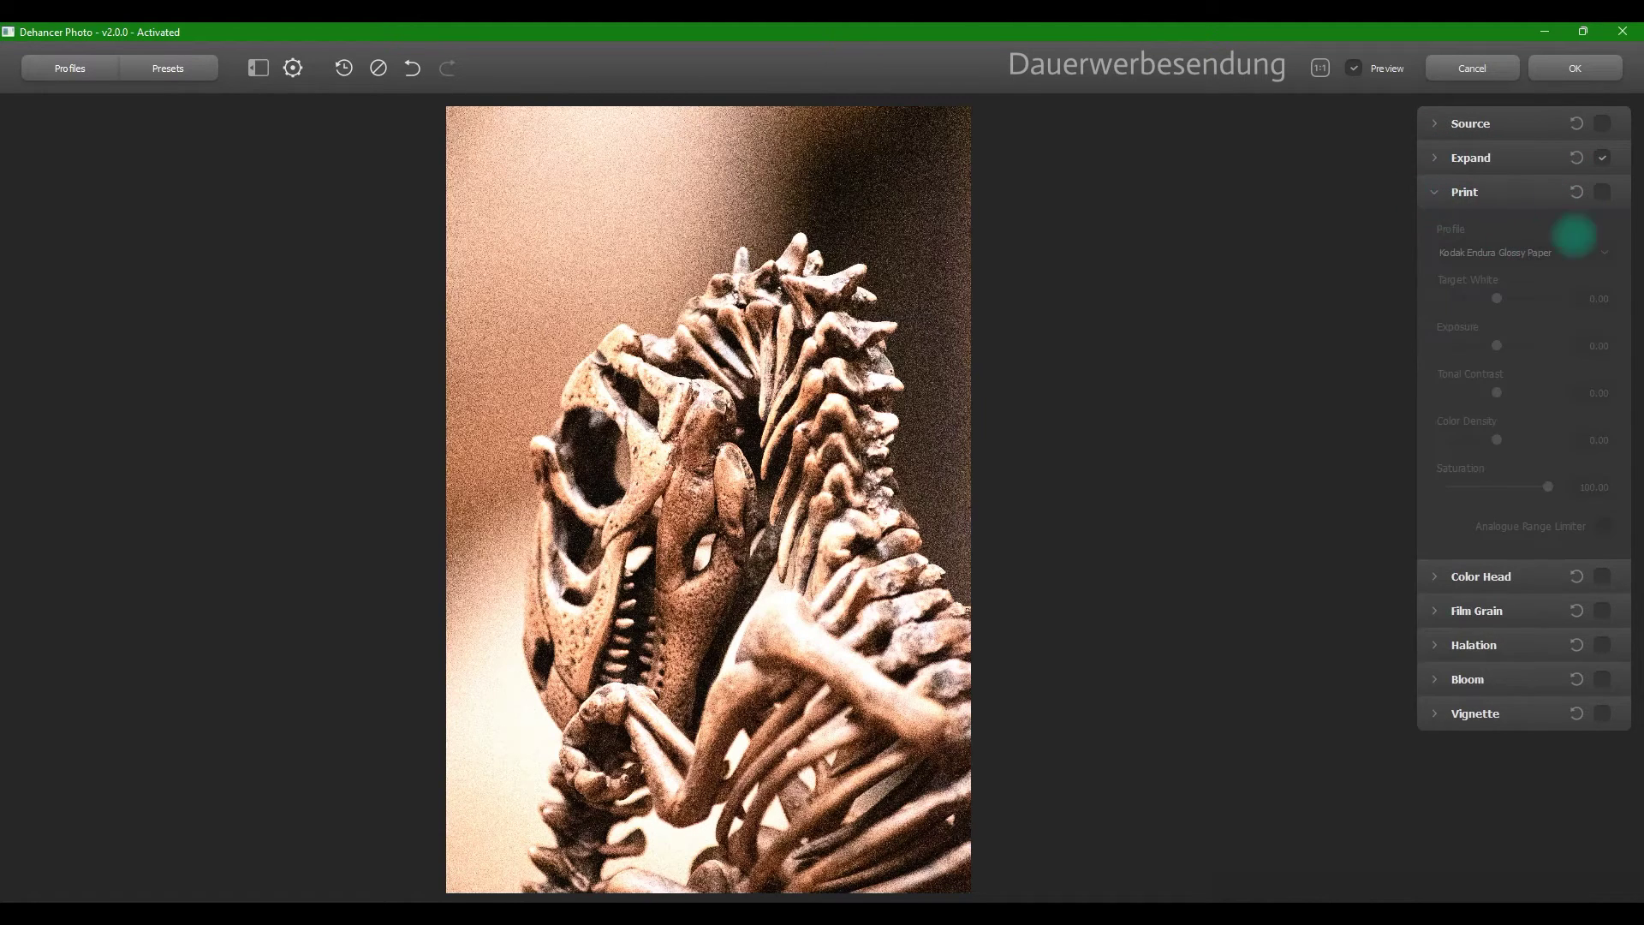
pyautogui.click(1602, 192)
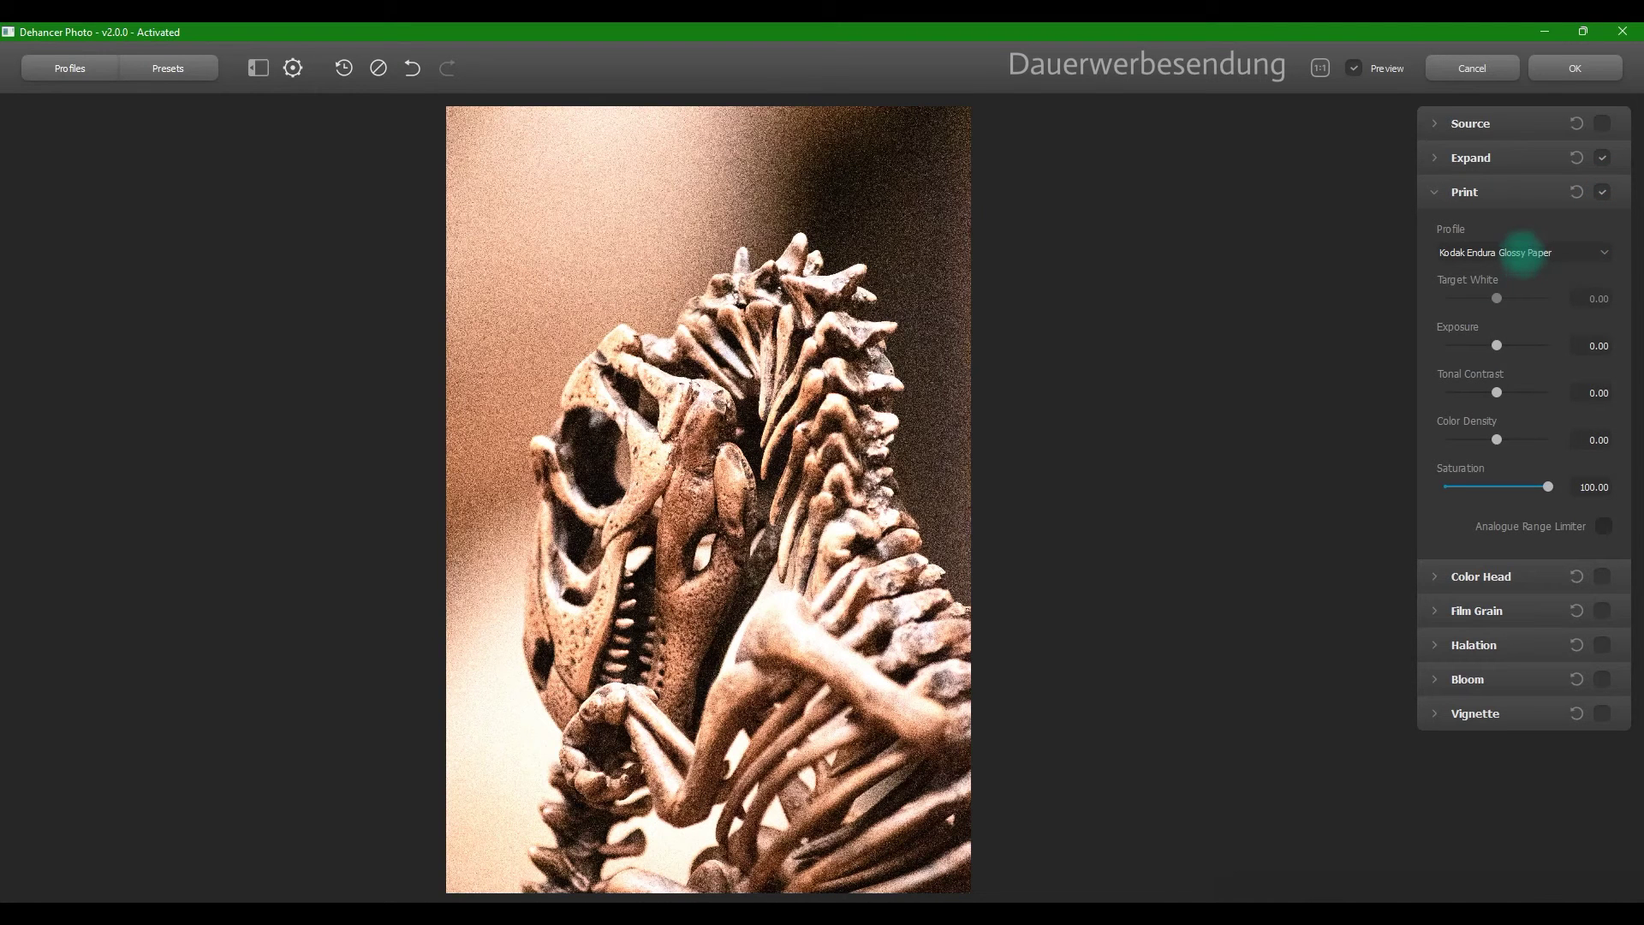
pyautogui.click(1515, 249)
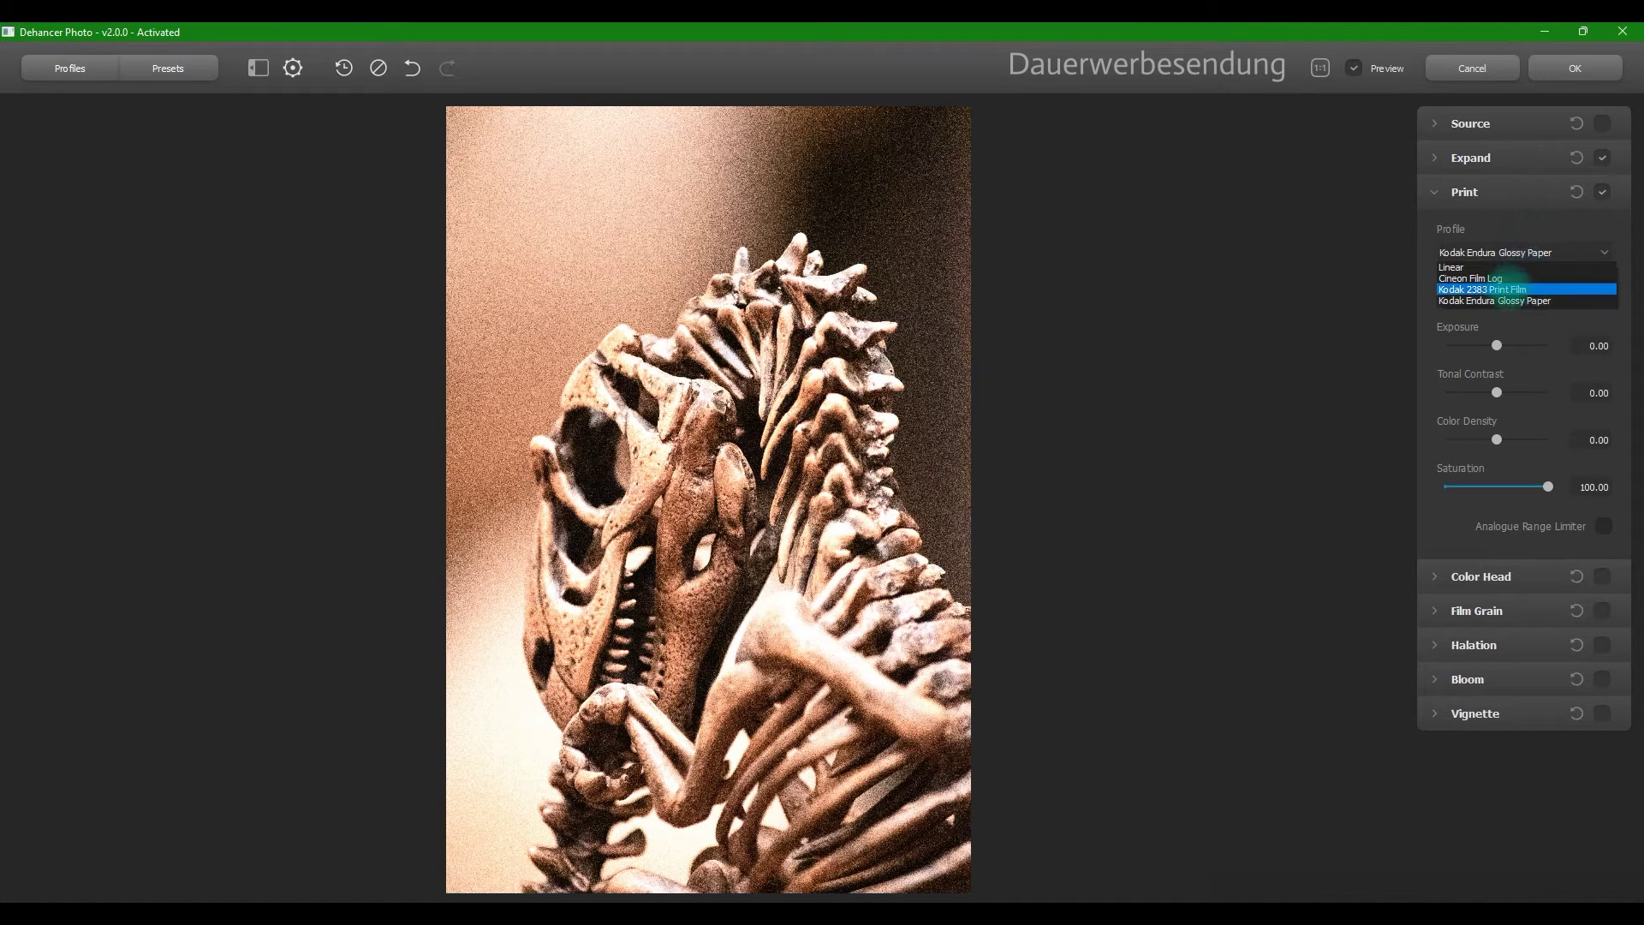
pyautogui.click(1513, 199)
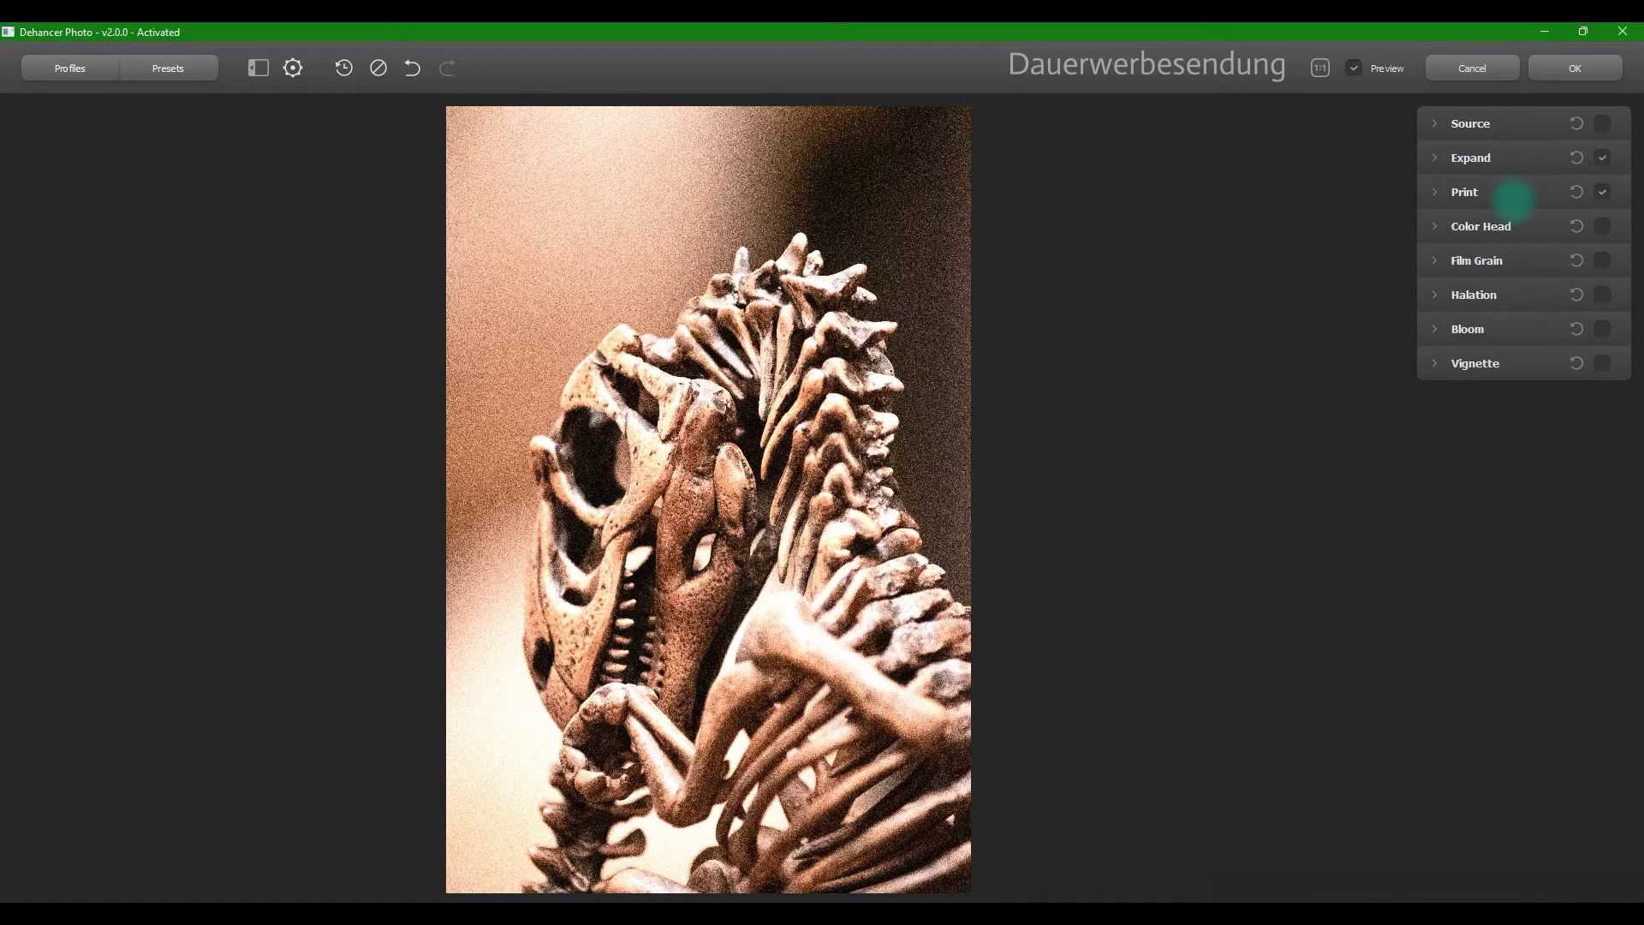
pyautogui.click(1435, 195)
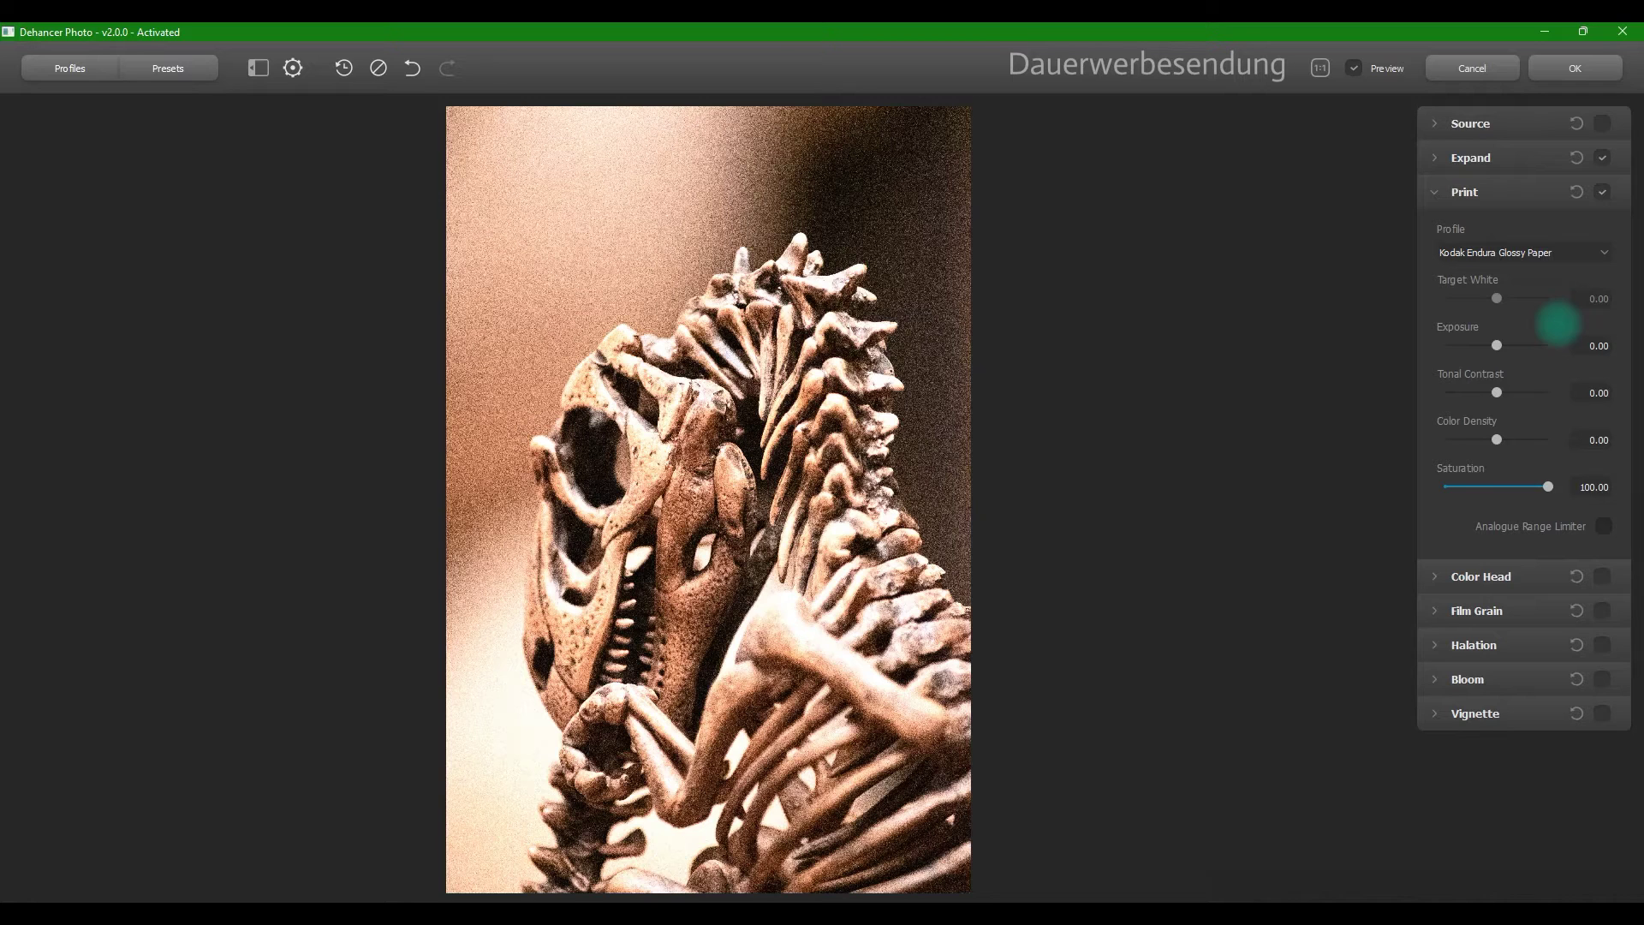
# Choose Kodak 2383 Print Film, raise Target White, then switch to Cineon Film Log
pyautogui.click(1511, 252)
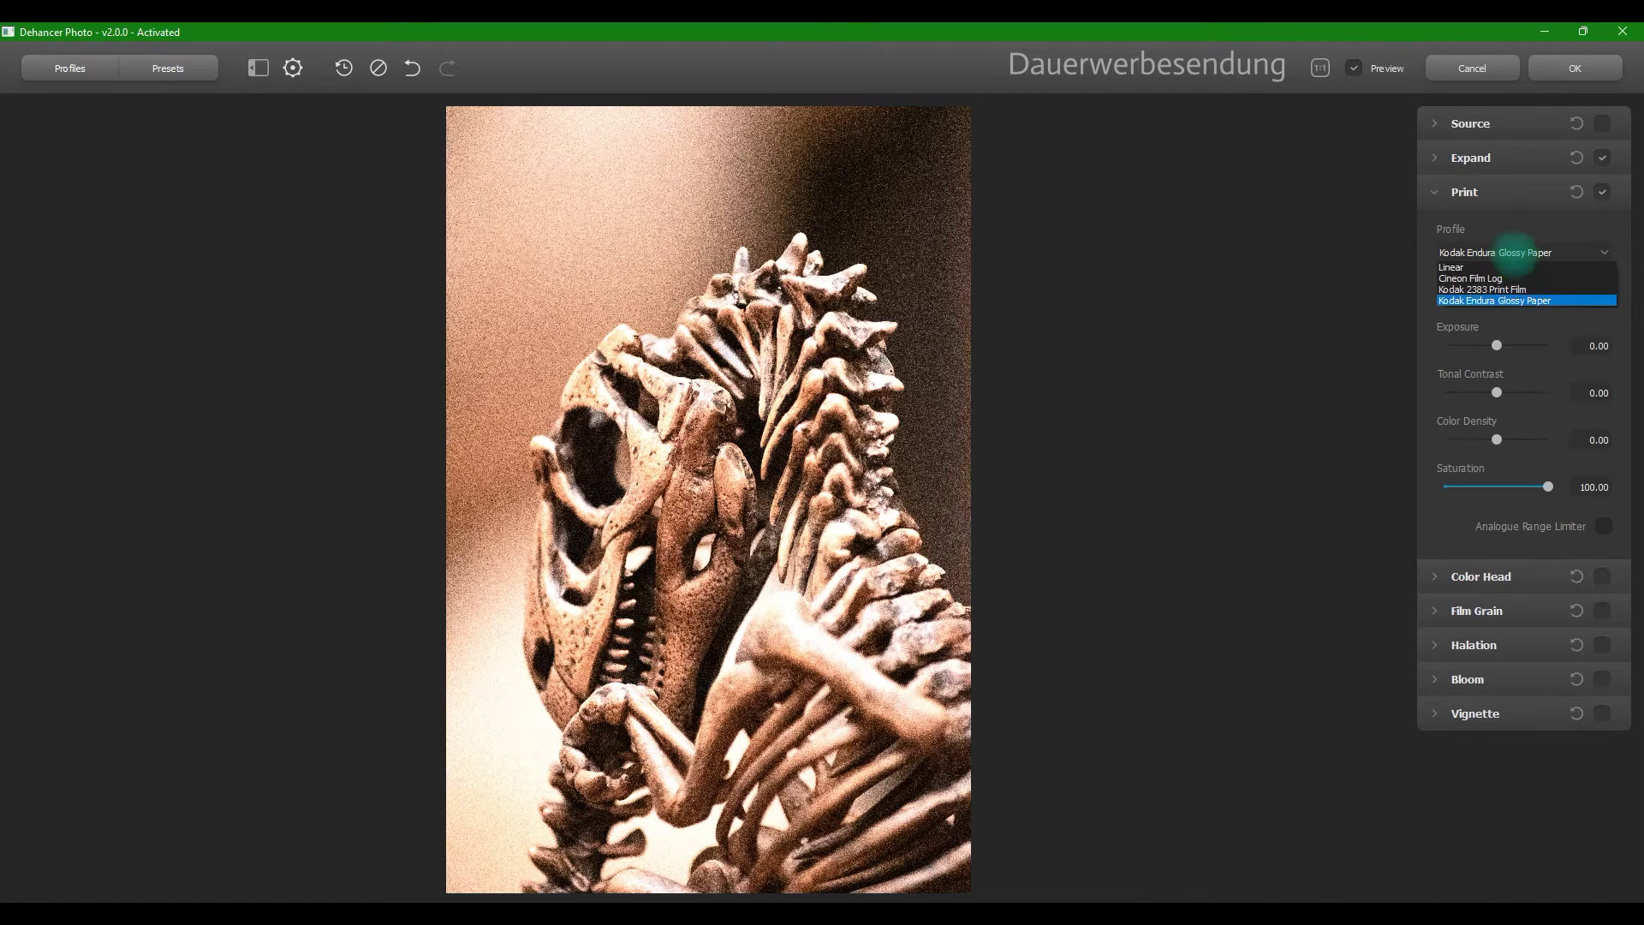
pyautogui.click(1522, 277)
pyautogui.click(1523, 252)
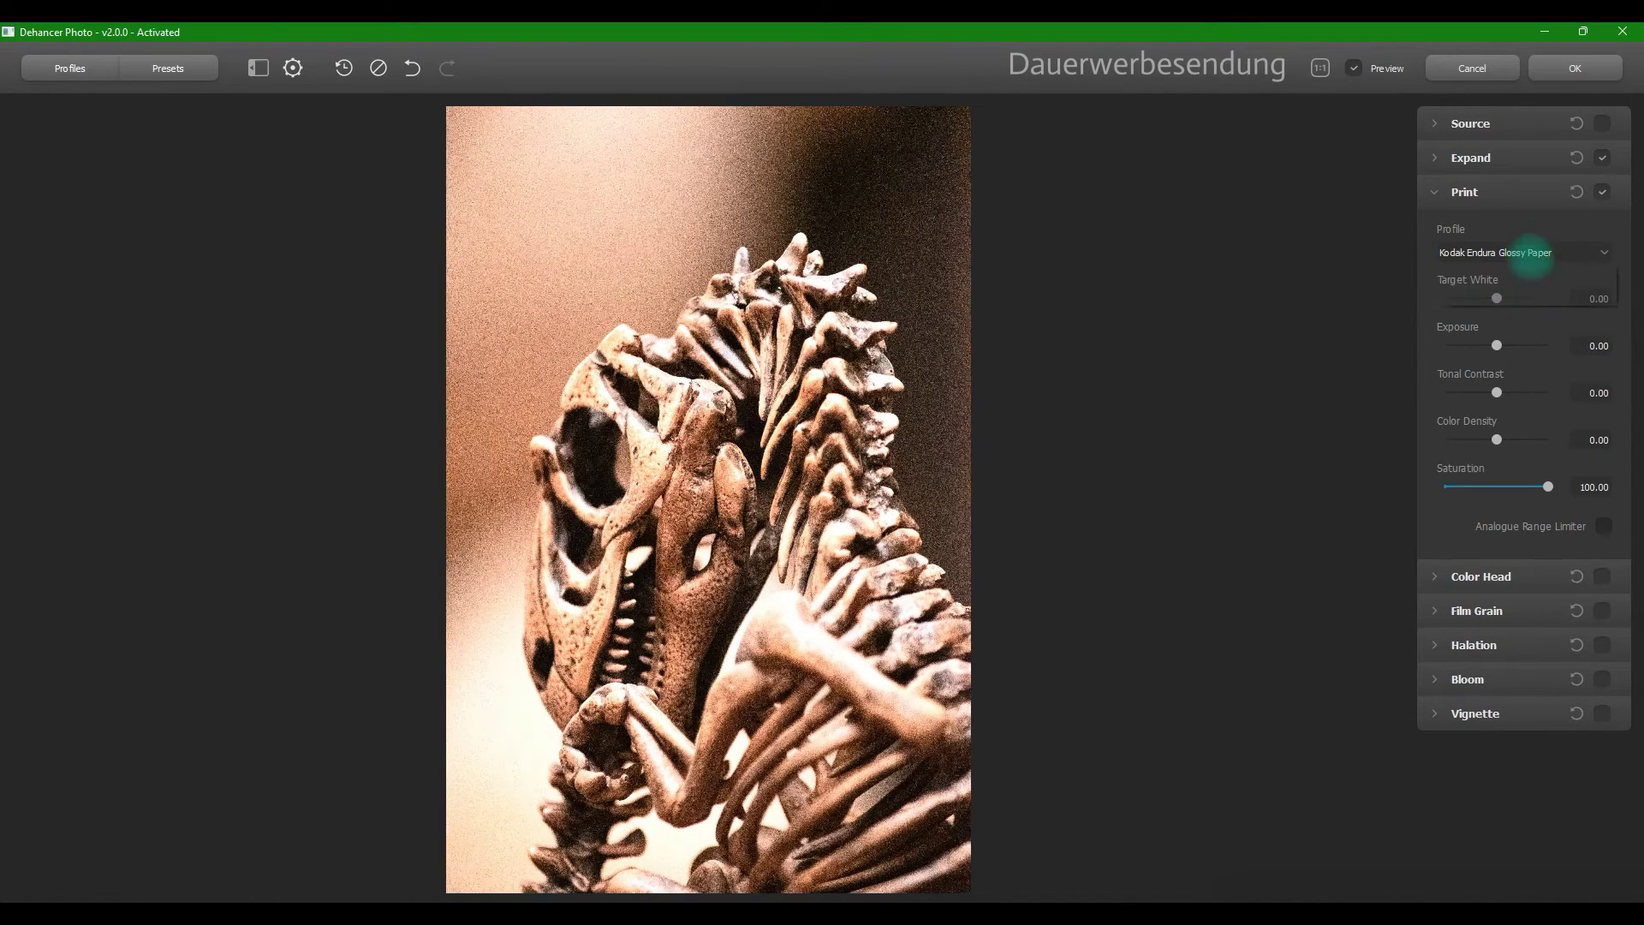
pyautogui.click(1526, 290)
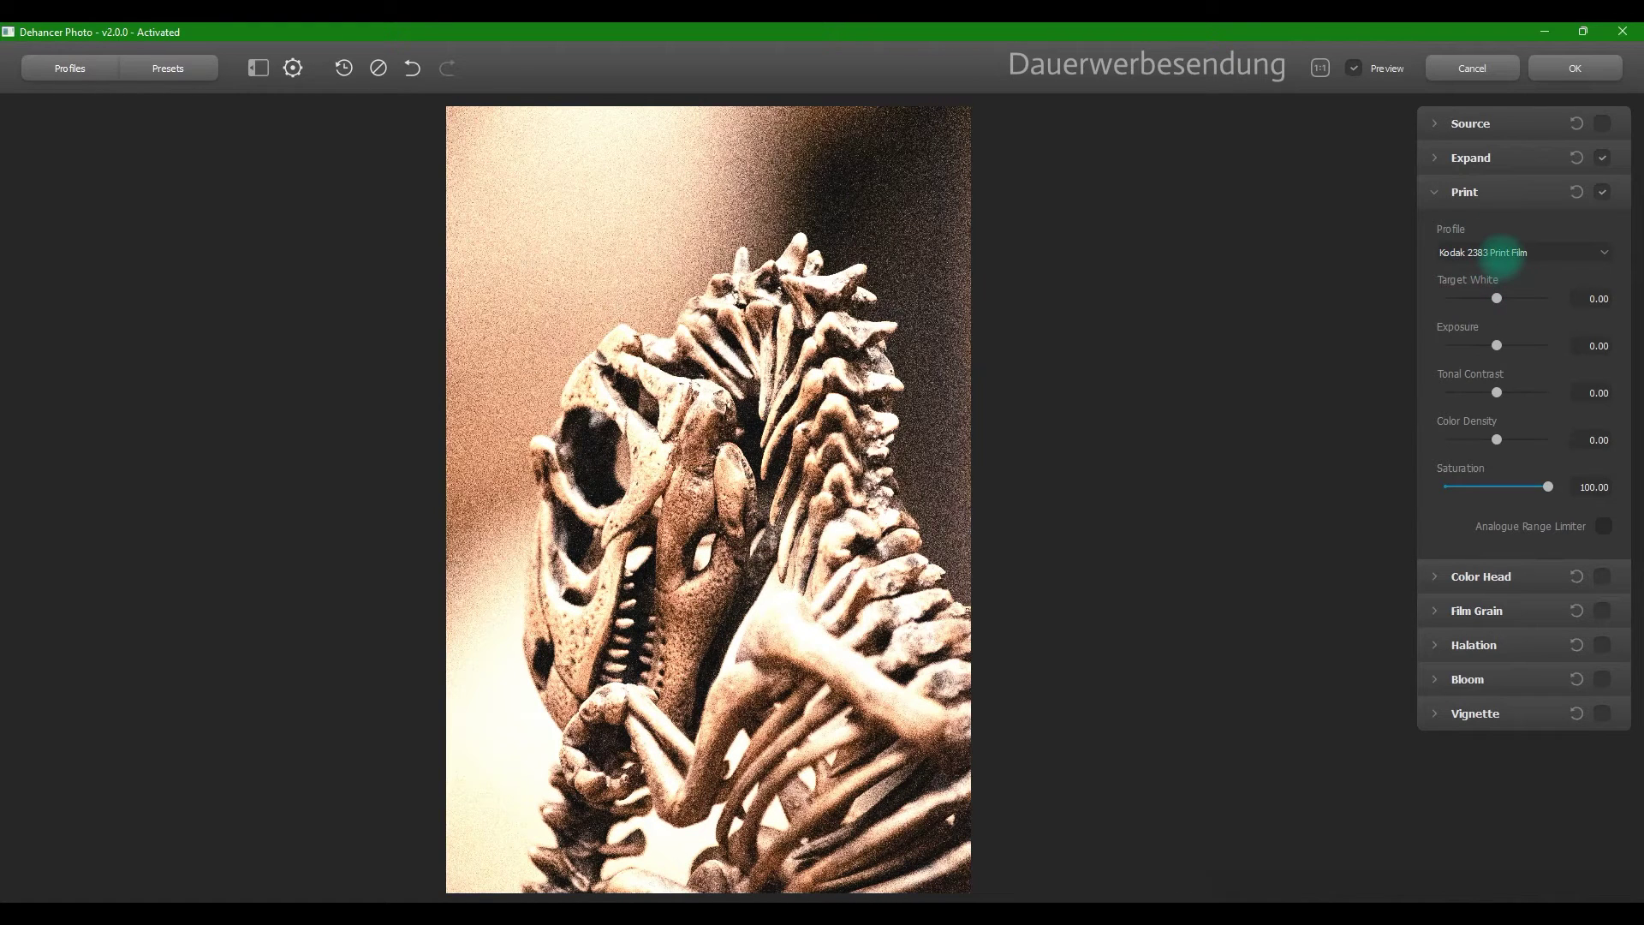
pyautogui.moveTo(1496, 298); pyautogui.dragTo(1512, 298)
pyautogui.click(1507, 253)
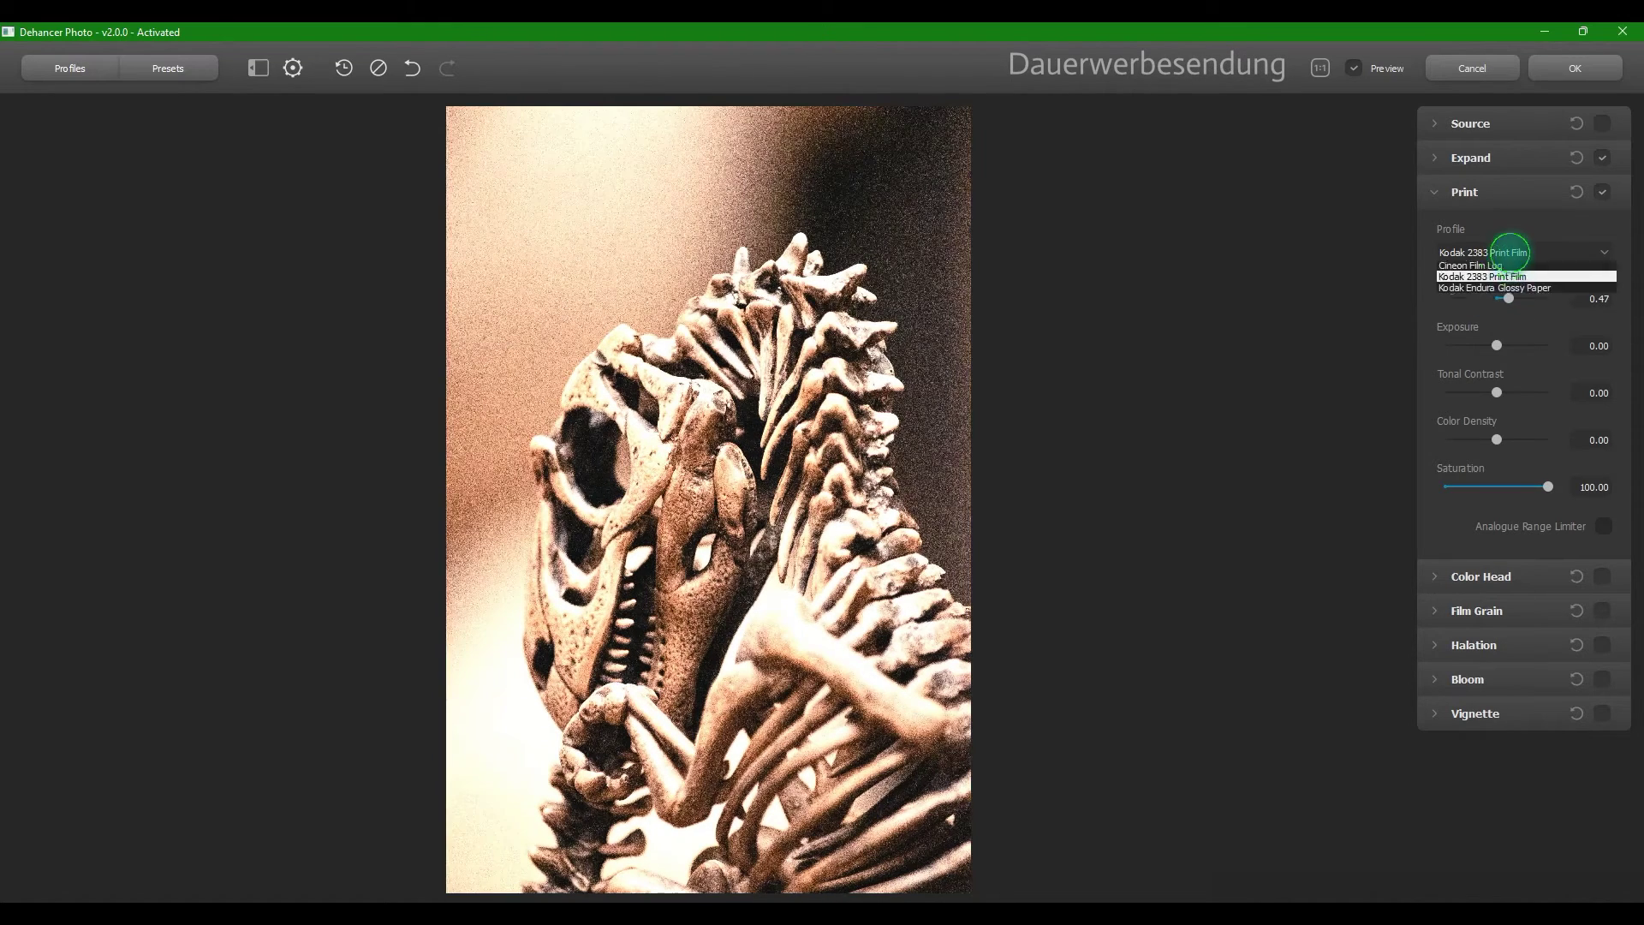
pyautogui.click(1514, 281)
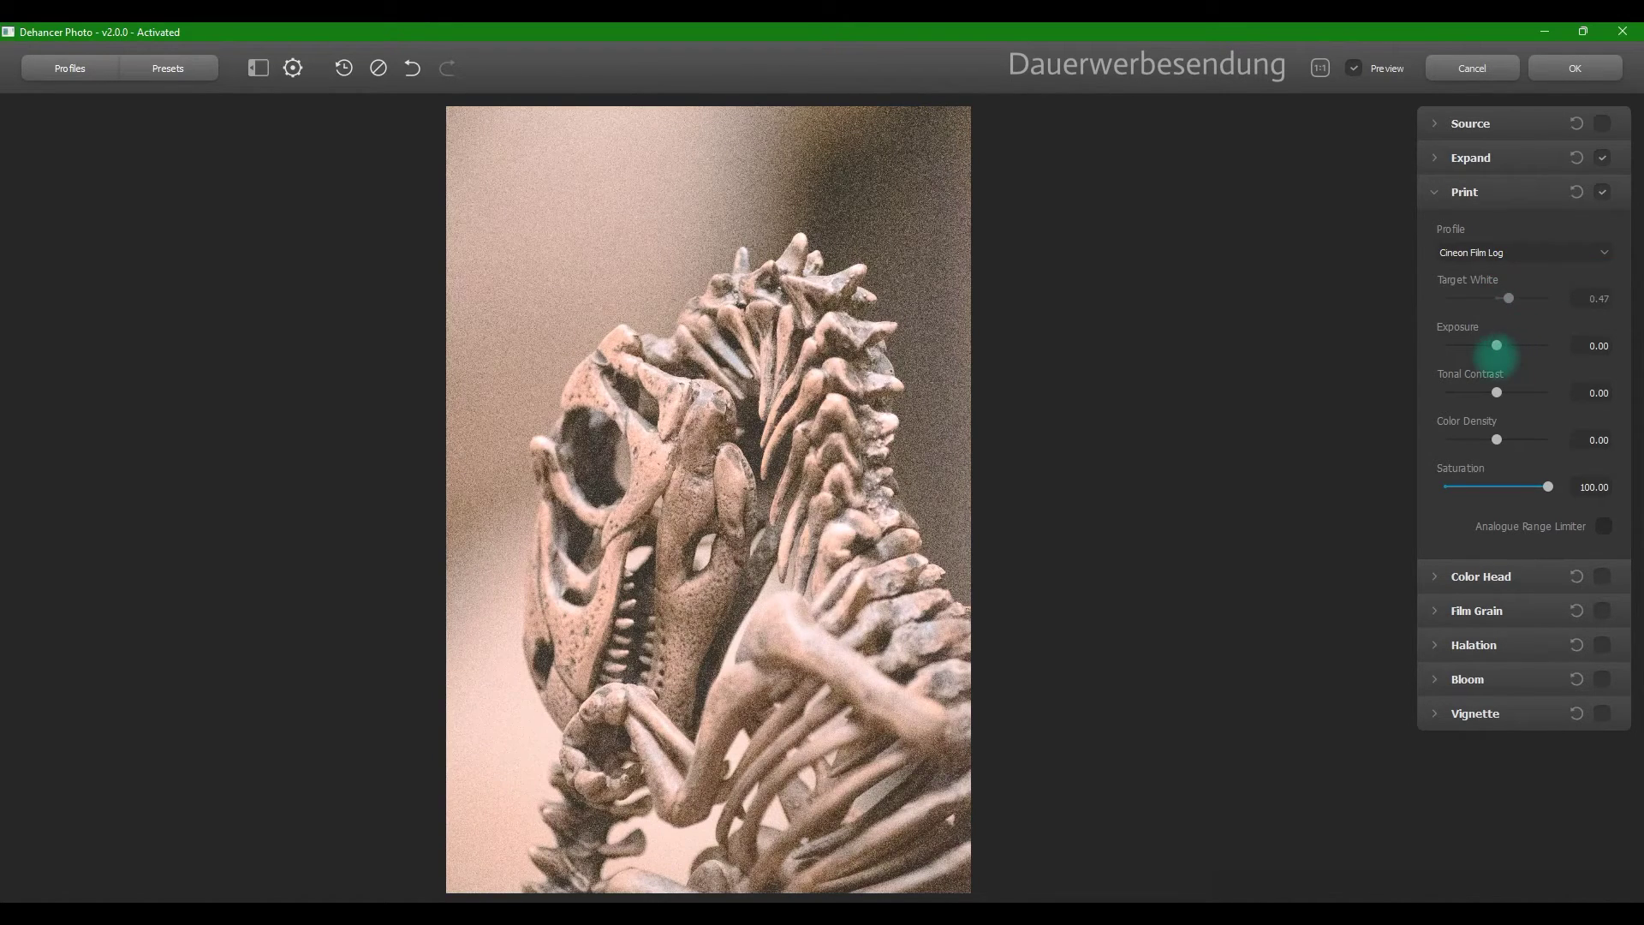
# Lower Print exposure, compare zero and full saturation, and toggle the Analogue Range Limiter
pyautogui.moveTo(1499, 346); pyautogui.dragTo(1519, 442)
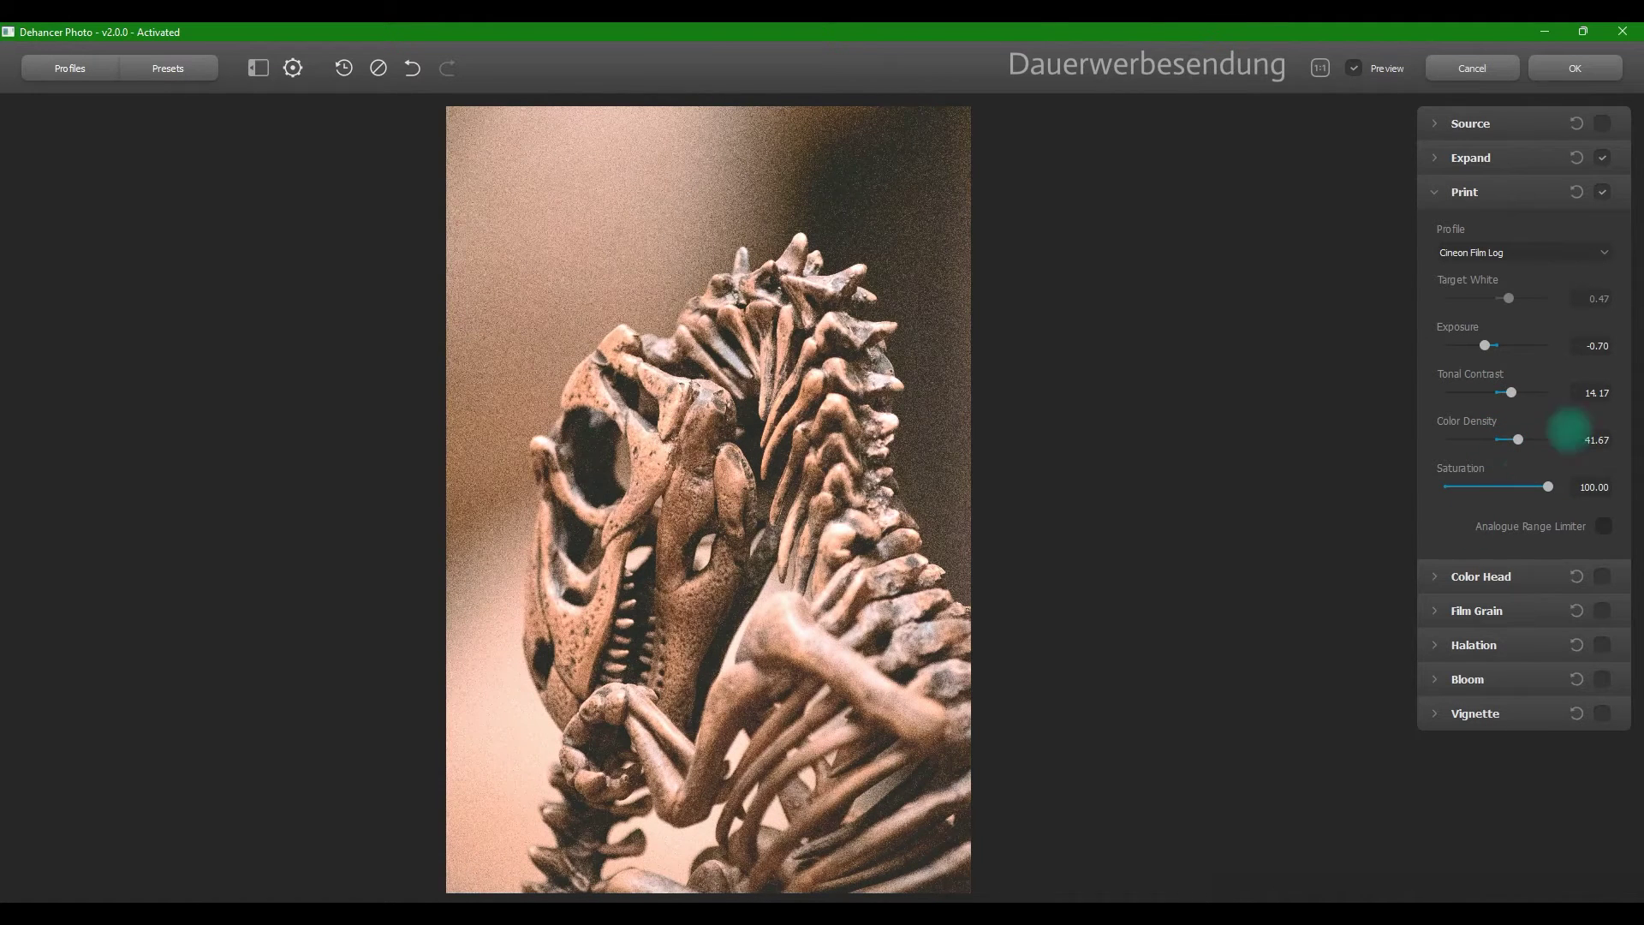
pyautogui.moveTo(1548, 486); pyautogui.dragTo(1446, 481)
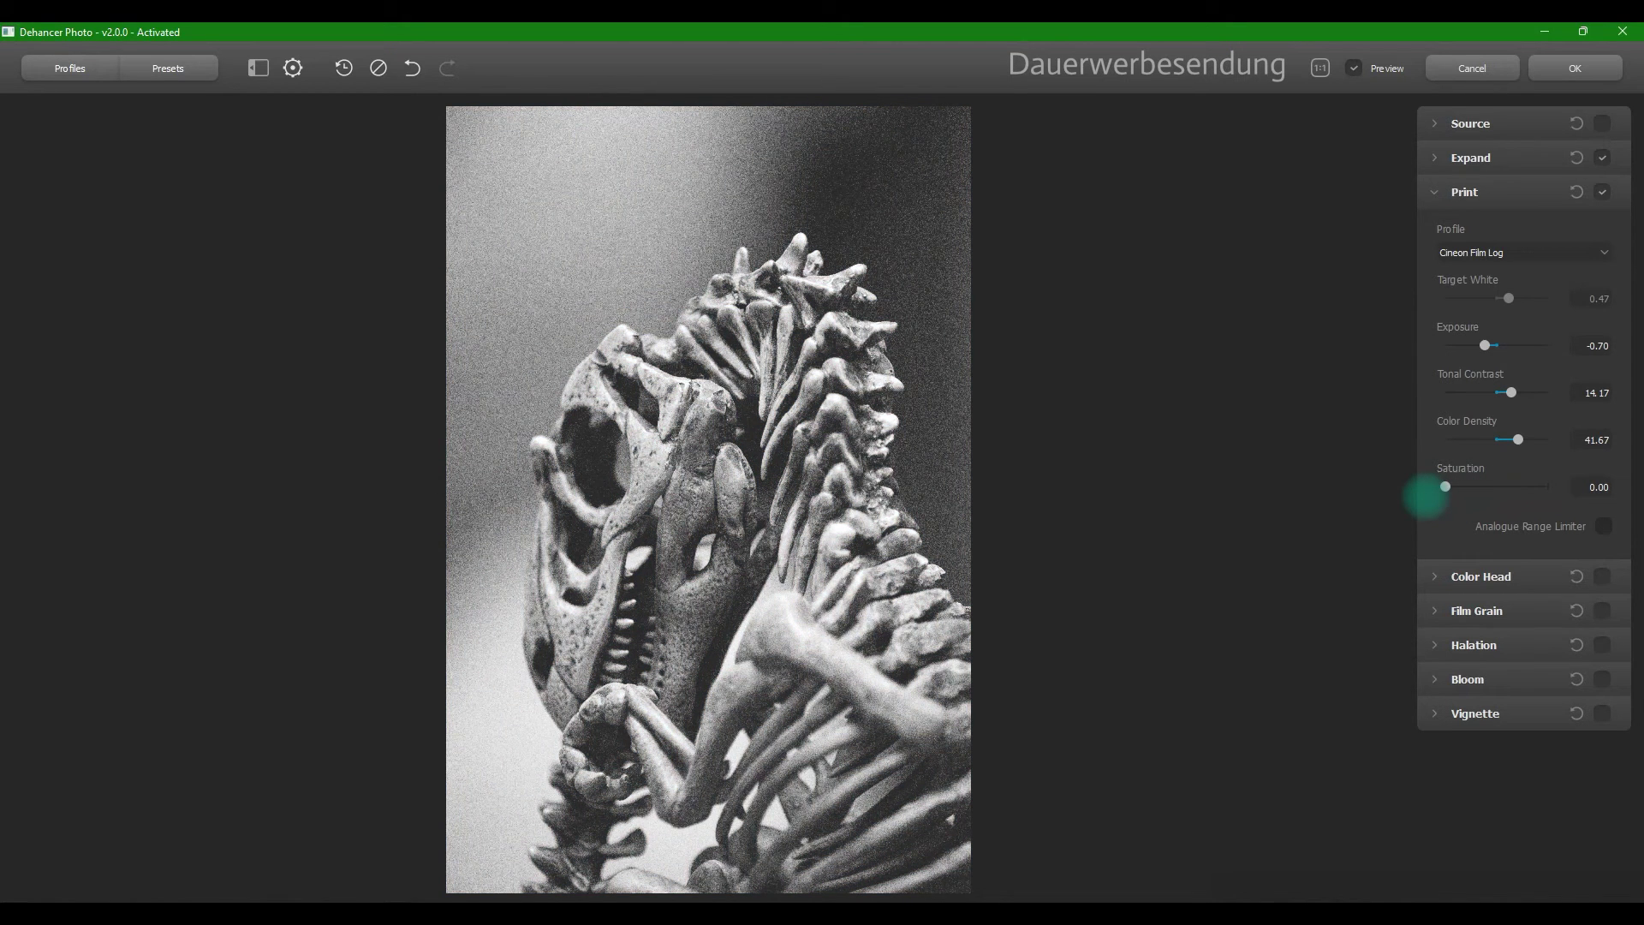
pyautogui.moveTo(1446, 487); pyautogui.dragTo(1596, 495)
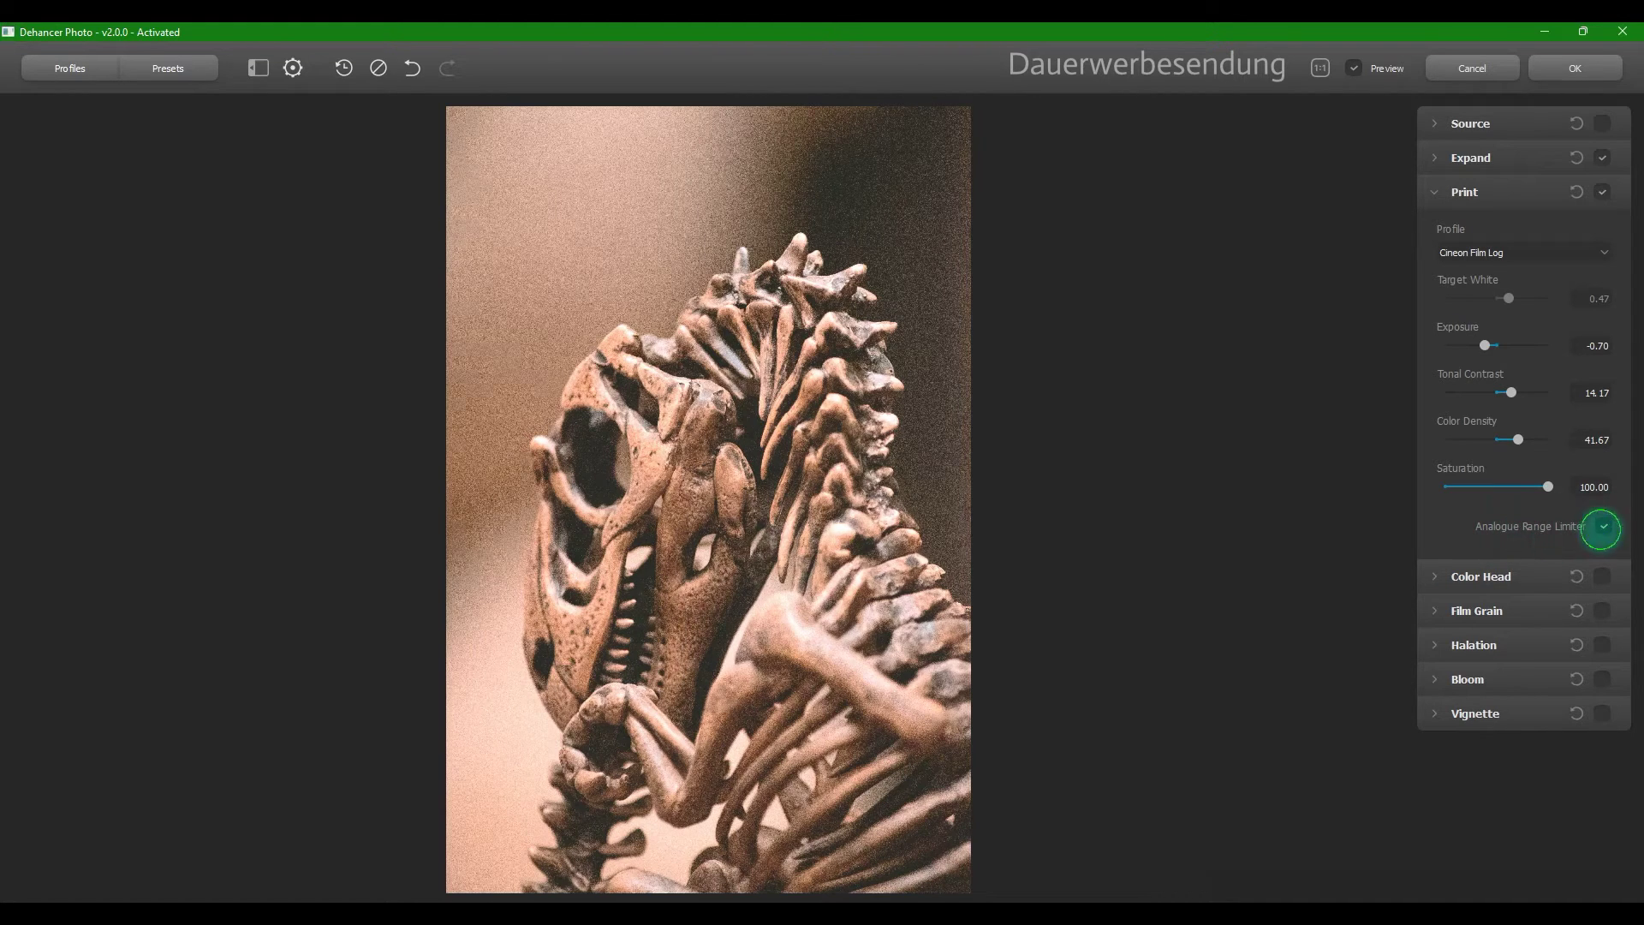
pyautogui.click(1603, 527)
# Reselect Kodak 2383 Print Film and raise Target White to 0.87
pyautogui.click(1520, 253)
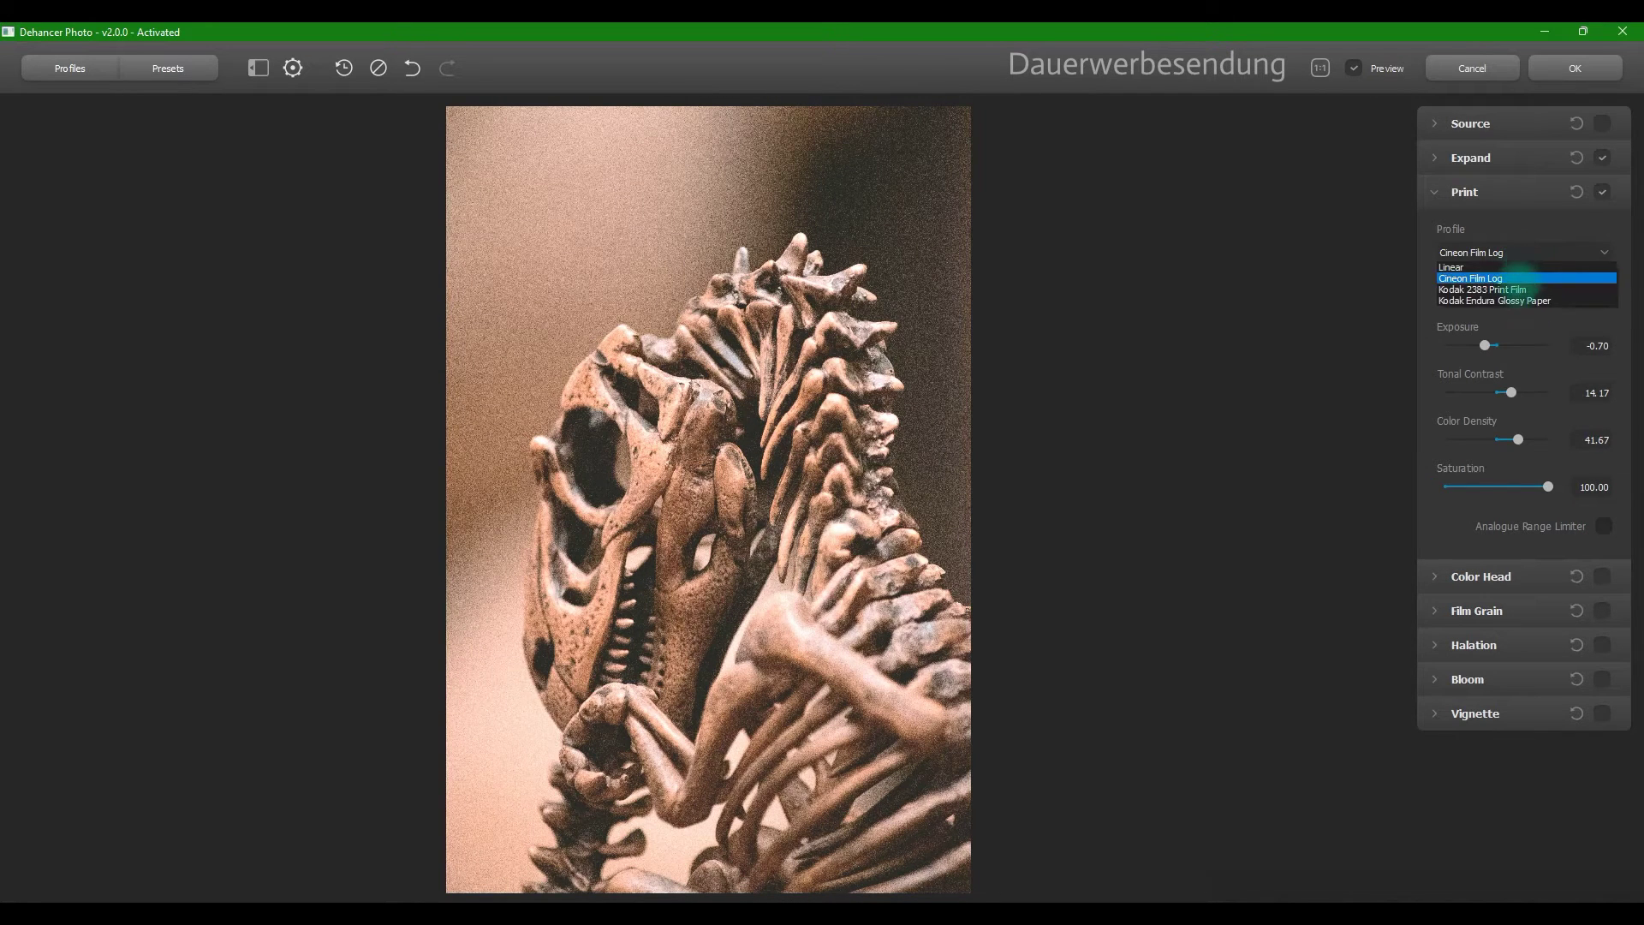
pyautogui.click(1518, 286)
pyautogui.moveTo(1510, 297)
pyautogui.mouseDown()
pyautogui.moveTo(1468, 315)
pyautogui.moveTo(1520, 318)
pyautogui.mouseUp()
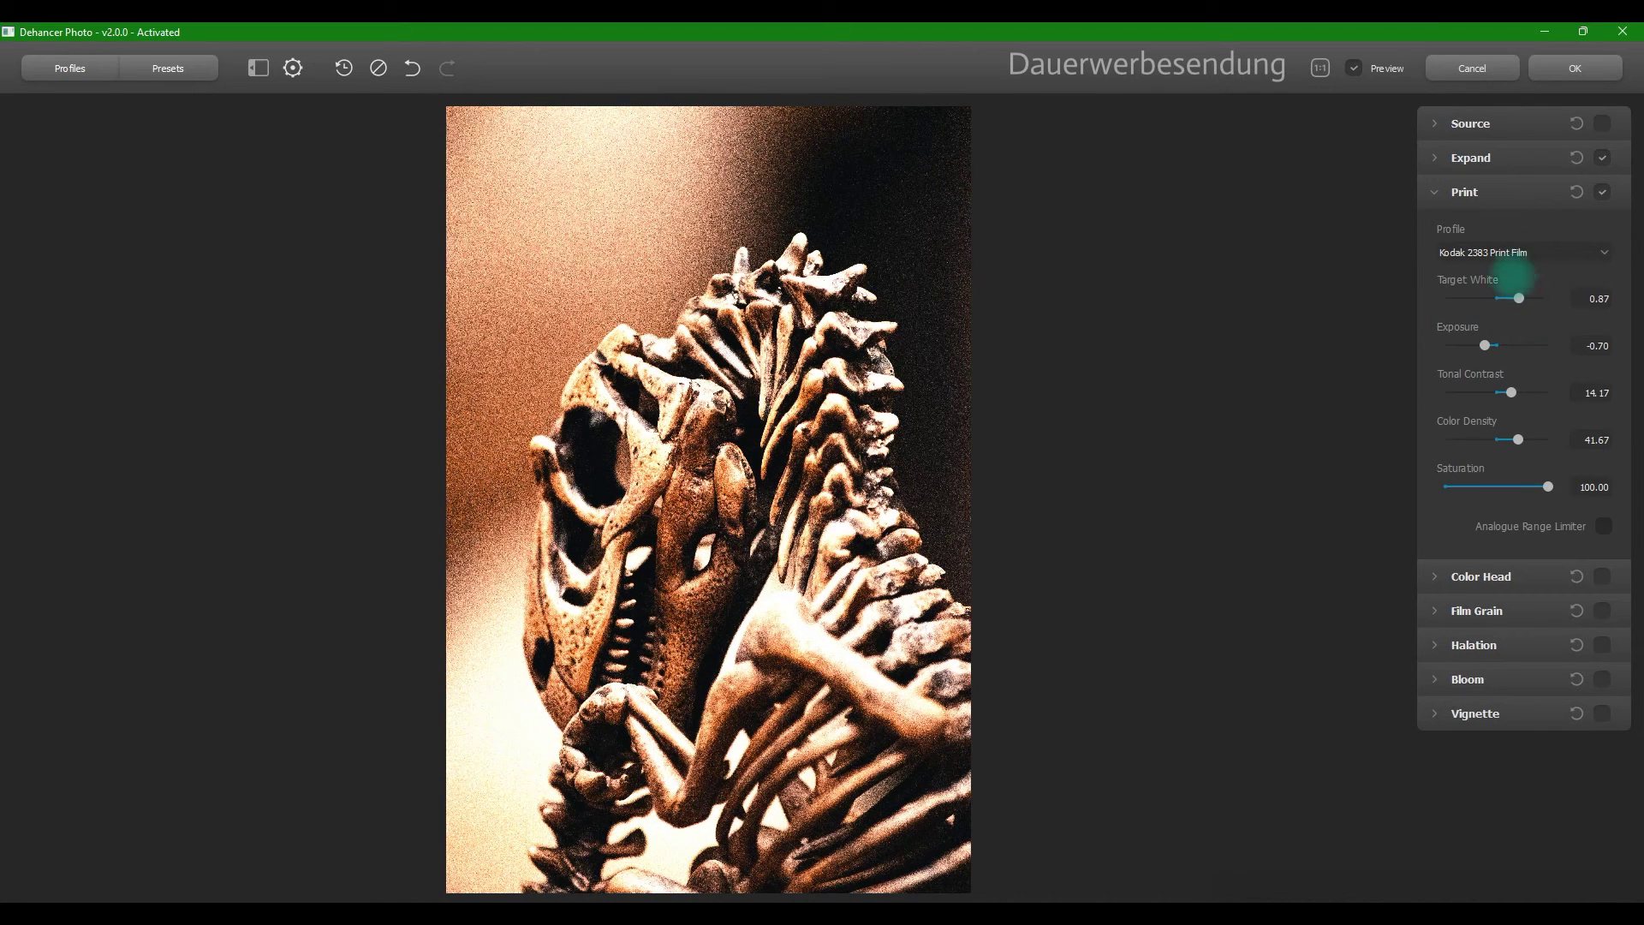
pyautogui.click(1449, 196)
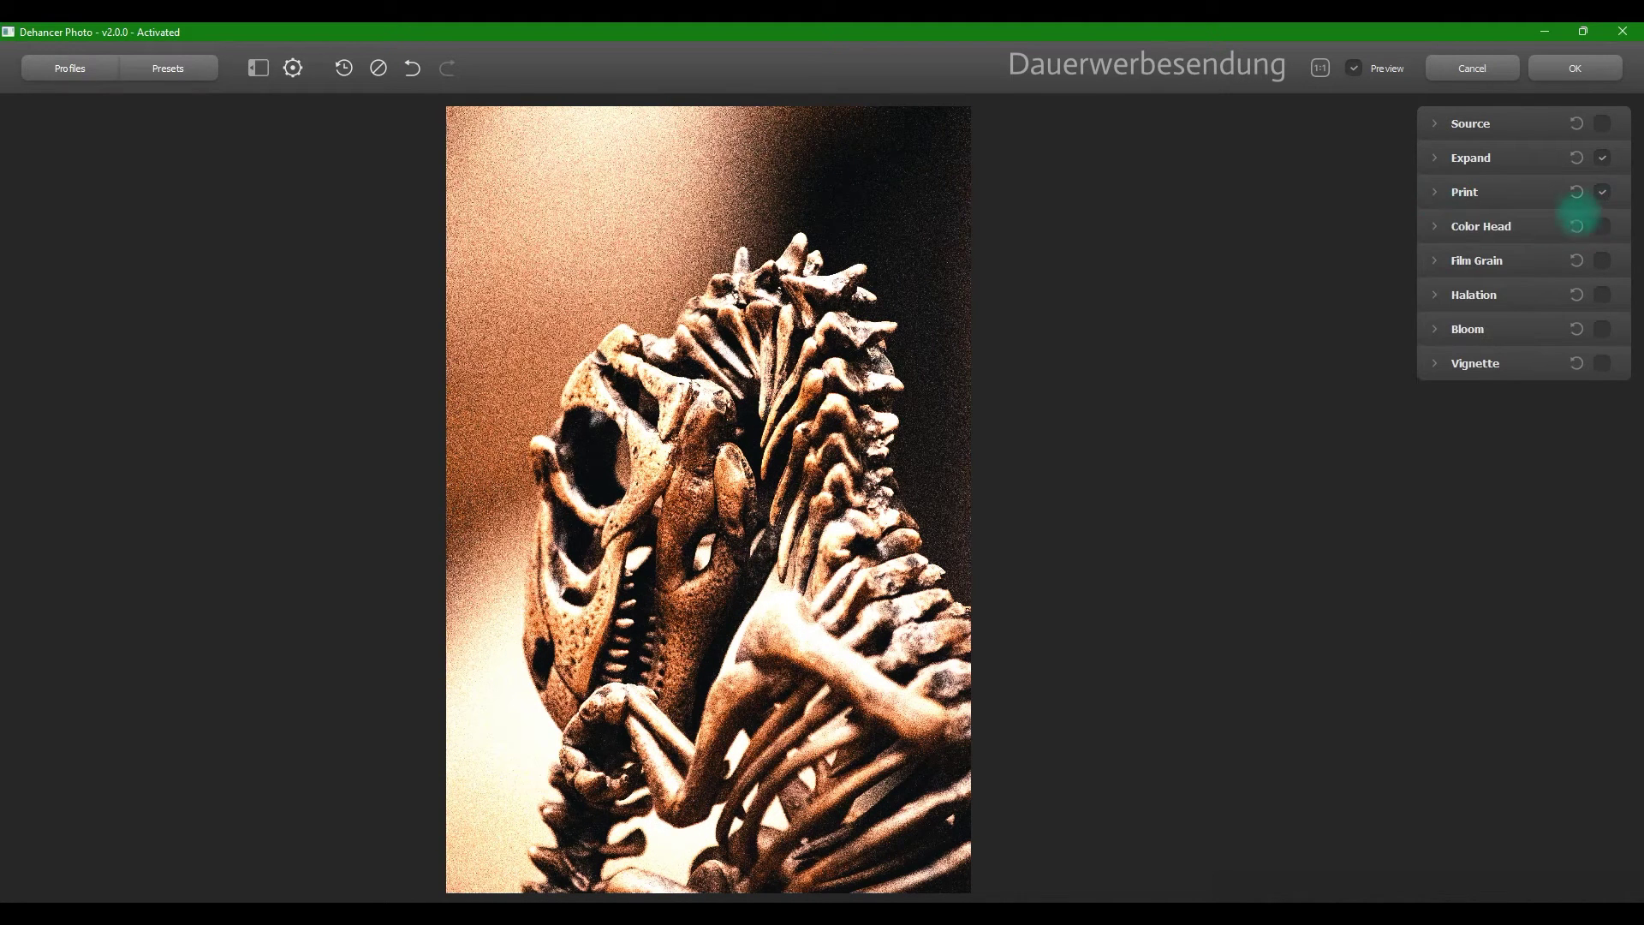
# Enable Color Head with Yellow-Blue 10.83, Magenta-Green 25.00 and Cyan-Red 14.17
pyautogui.click(1602, 192)
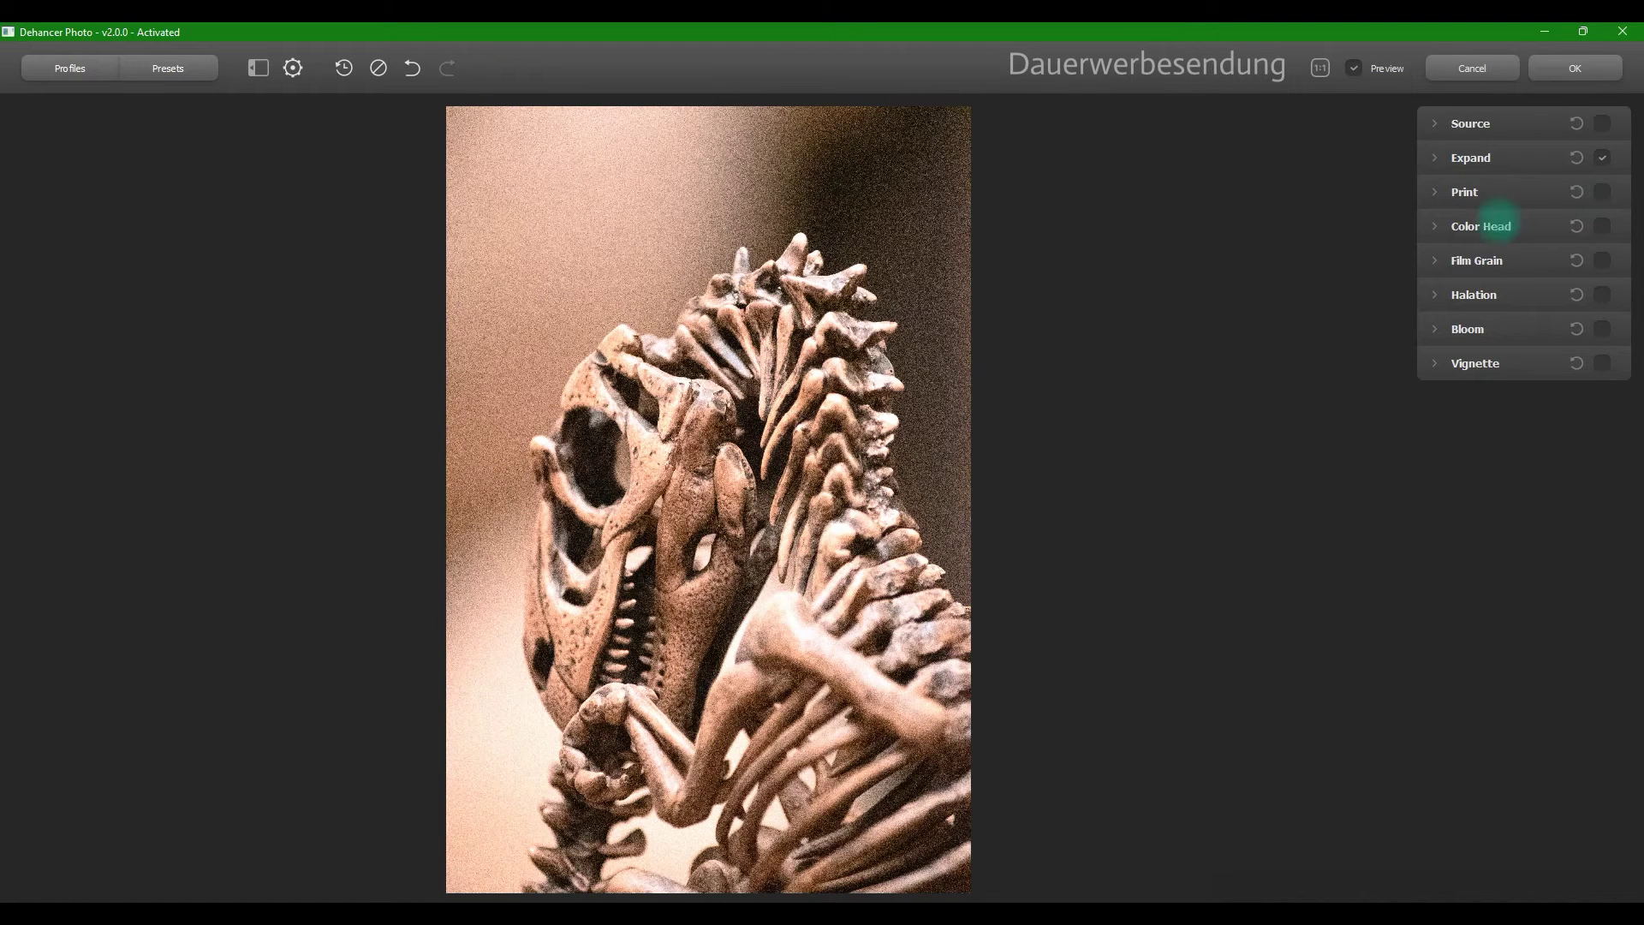
pyautogui.click(1603, 192)
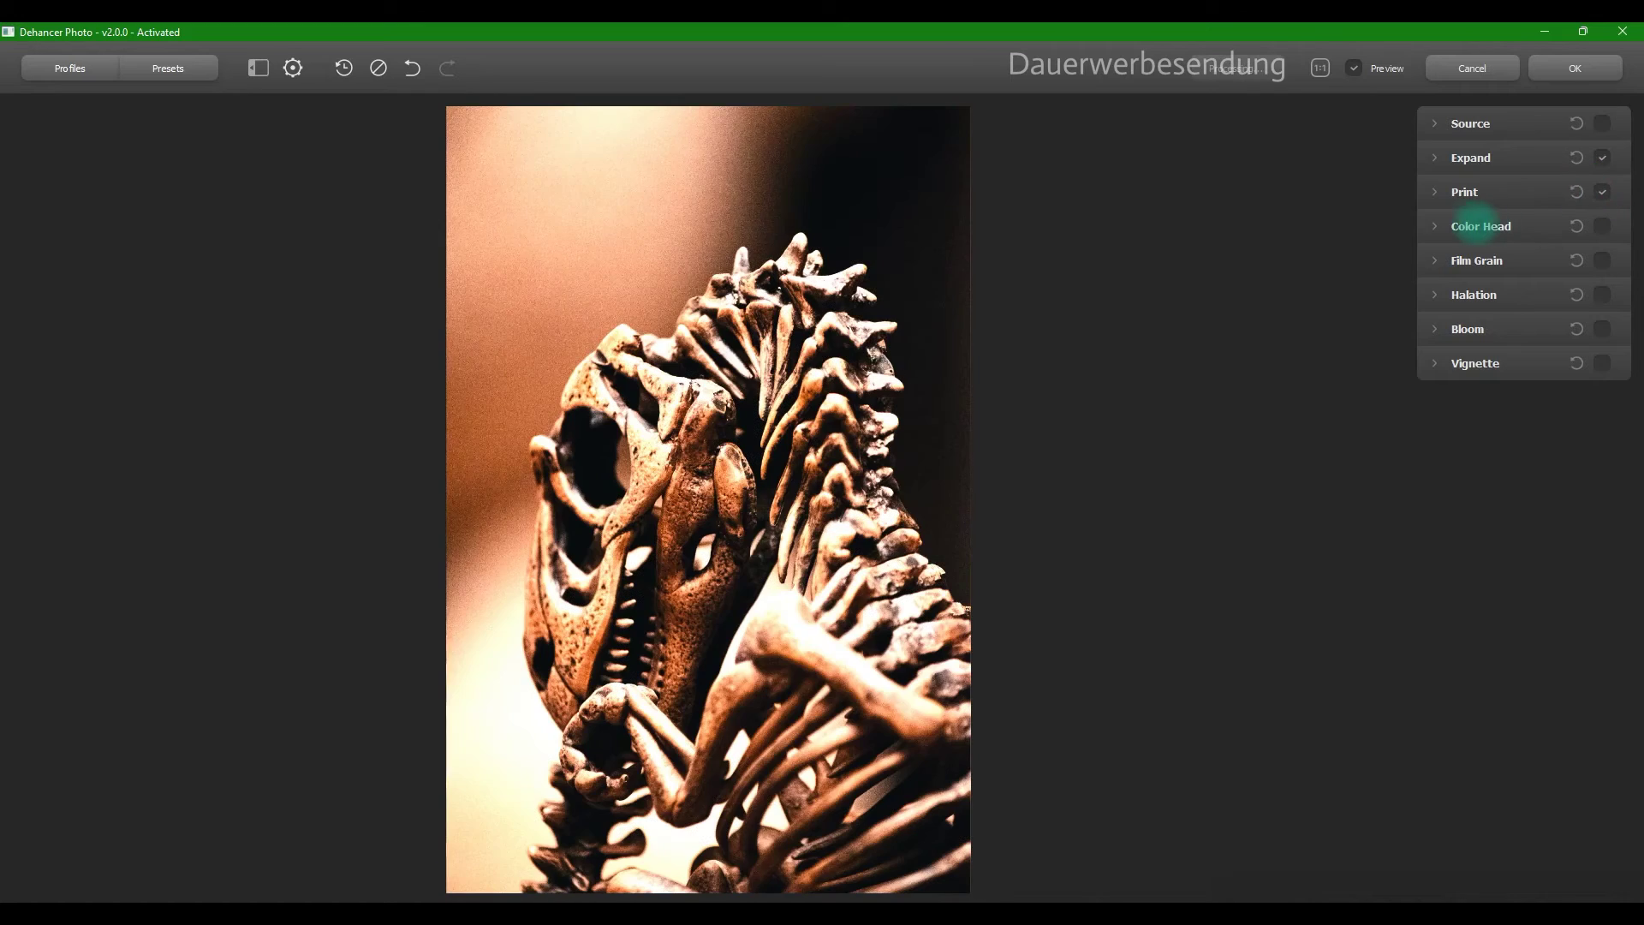
pyautogui.click(1432, 226)
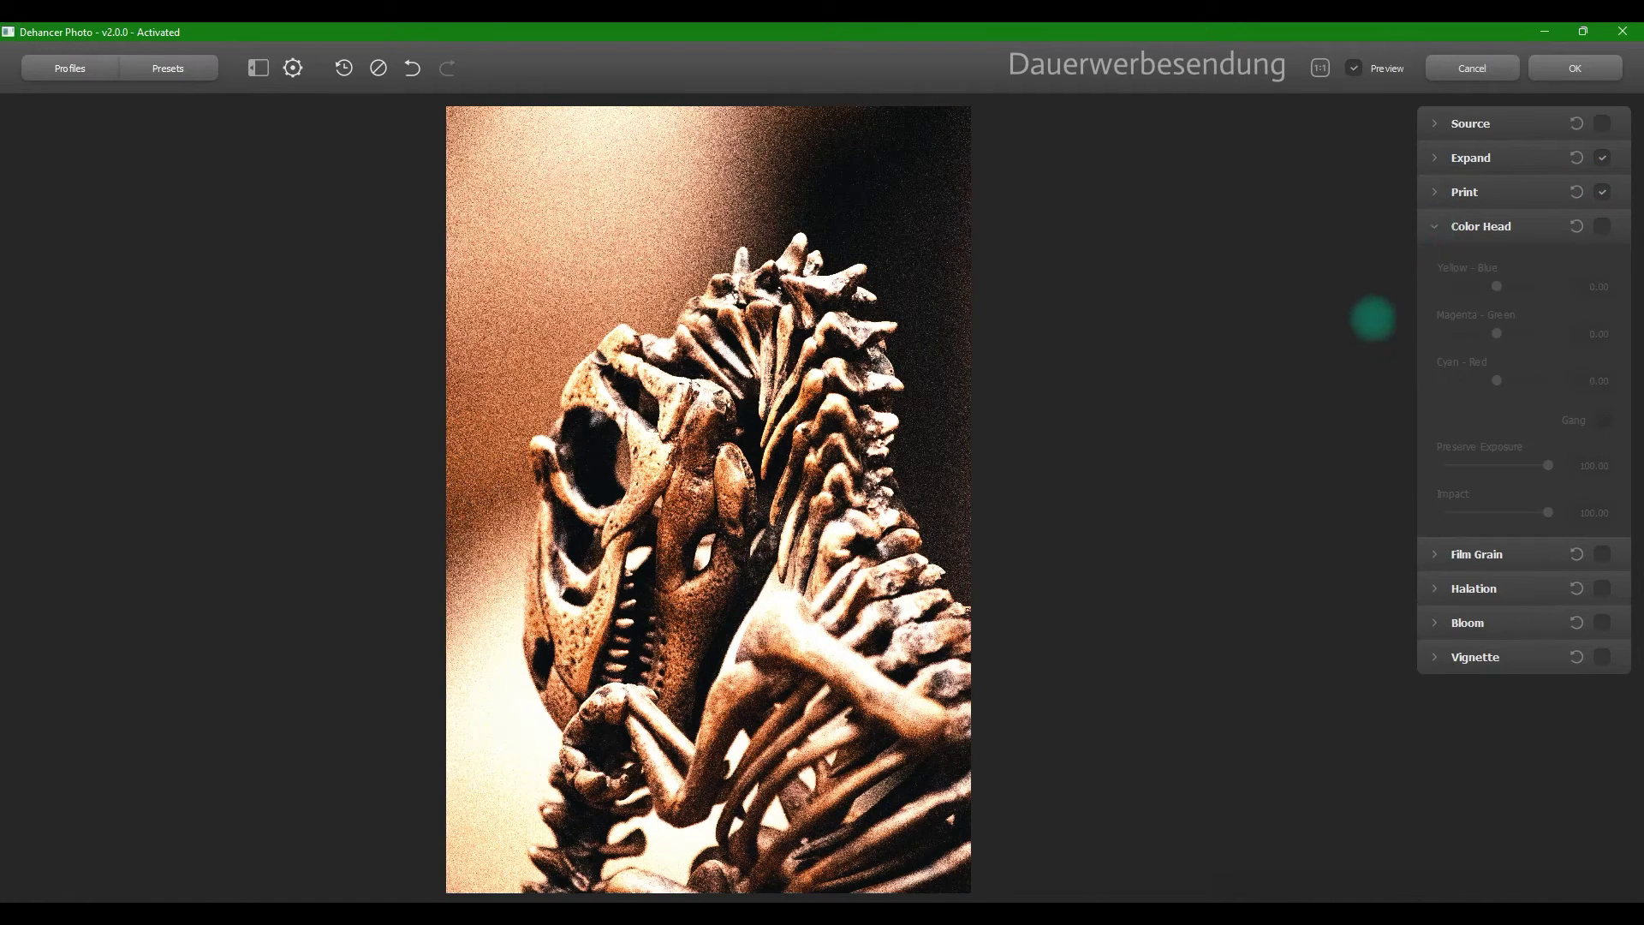
pyautogui.click(1601, 226)
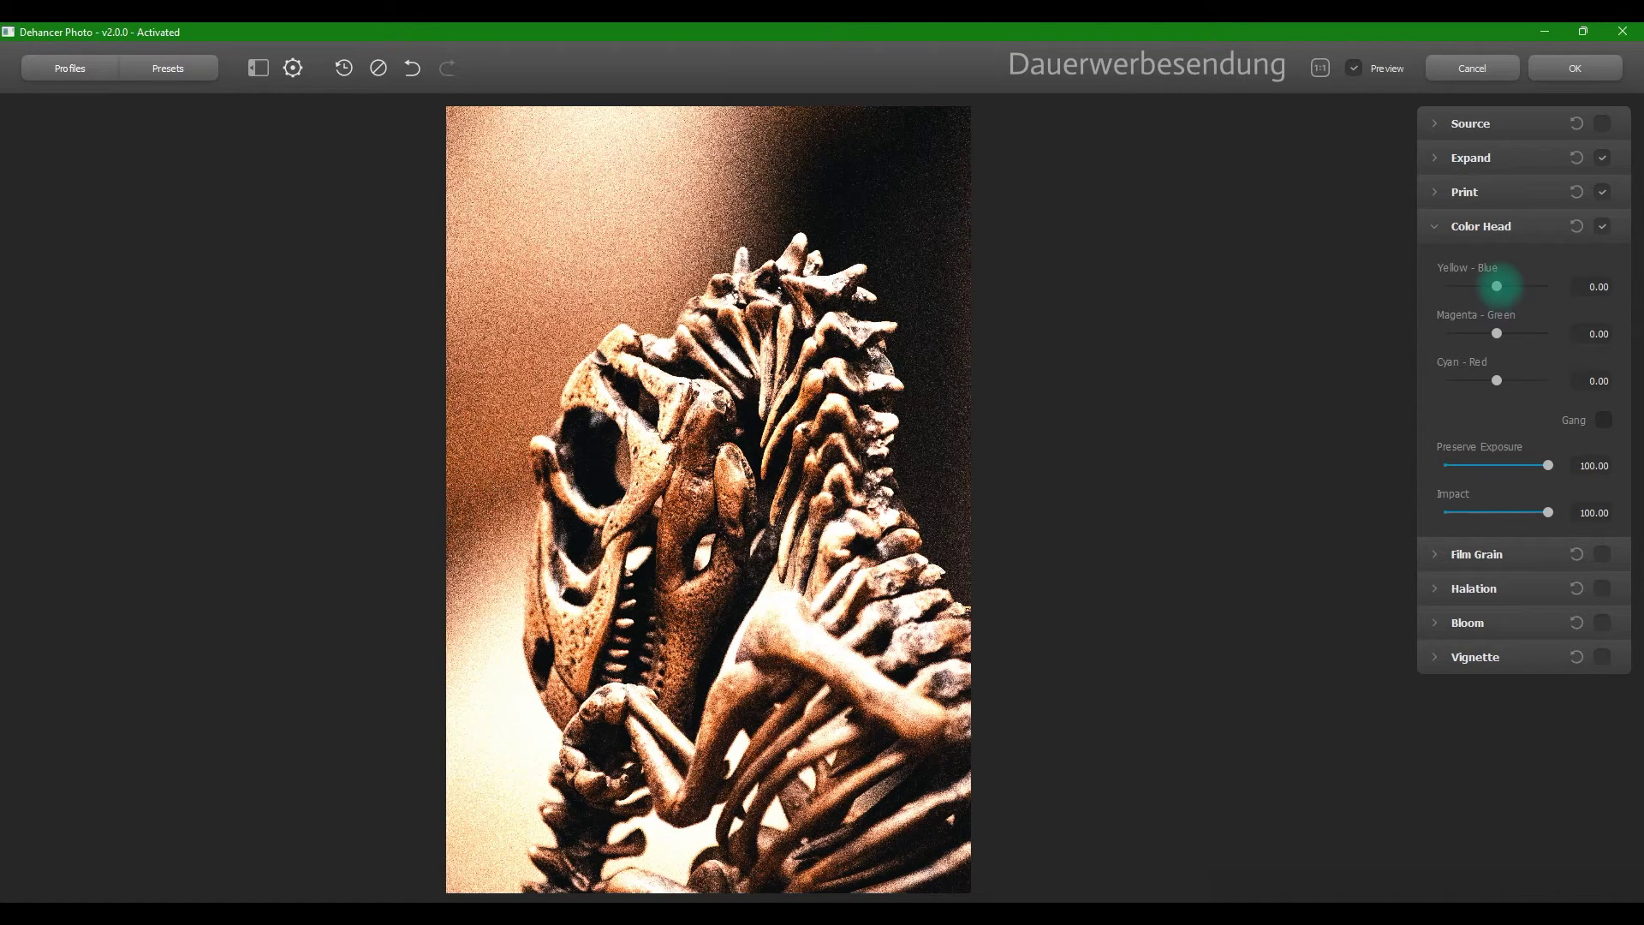
pyautogui.moveTo(1497, 286); pyautogui.dragTo(1511, 381)
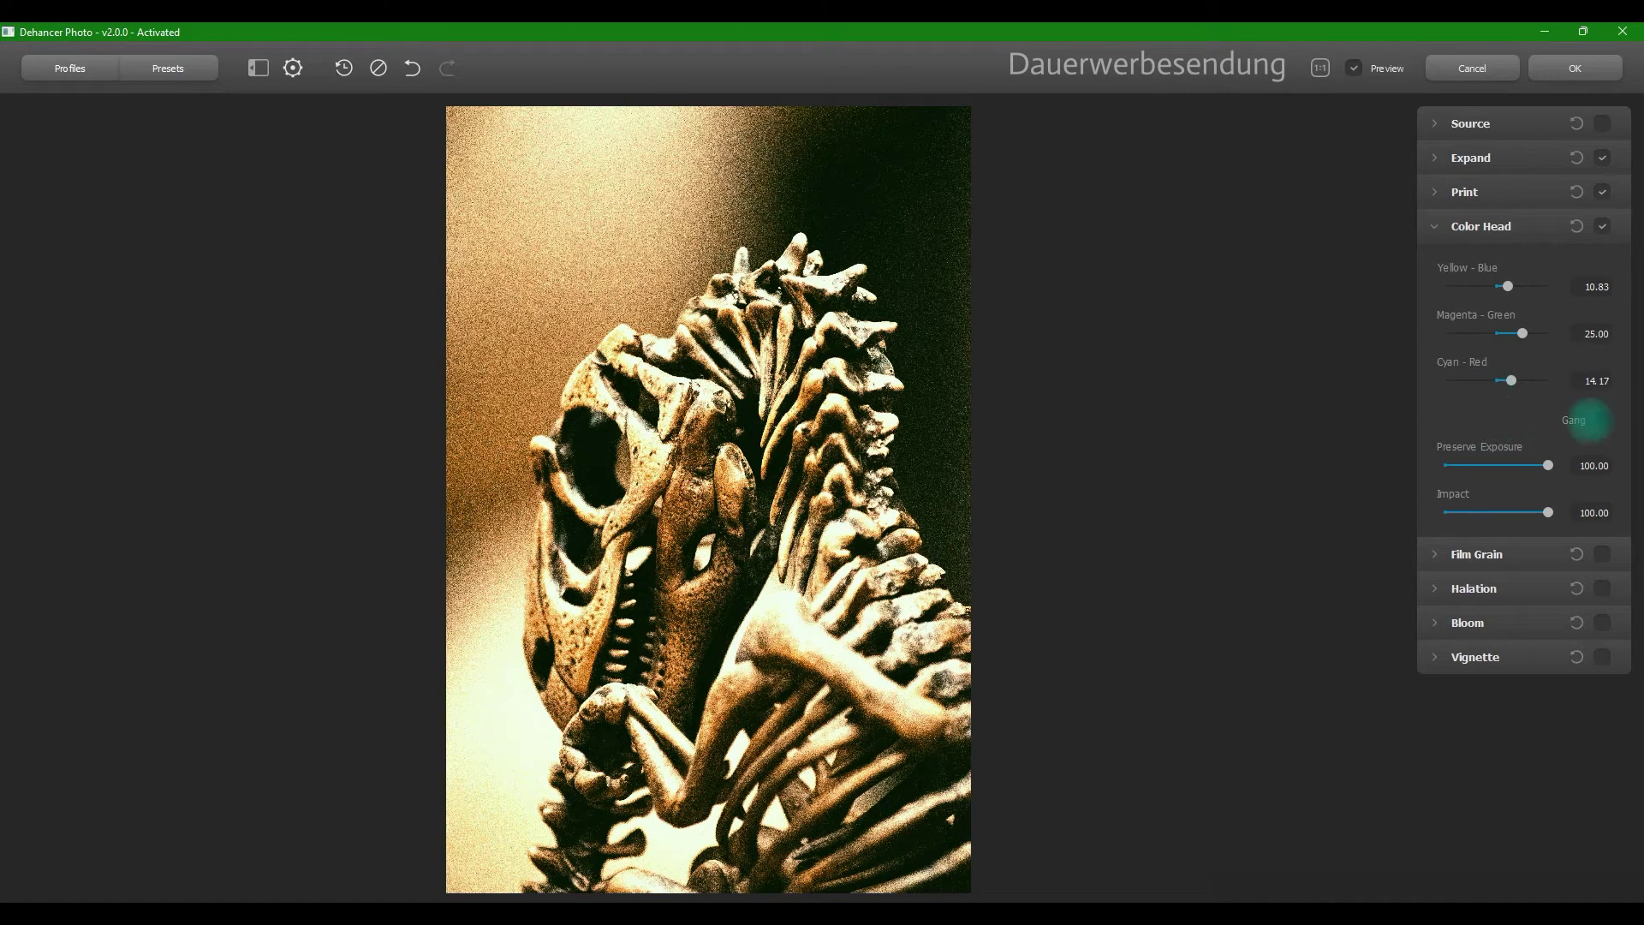
pyautogui.click(1598, 418)
pyautogui.click(1601, 420)
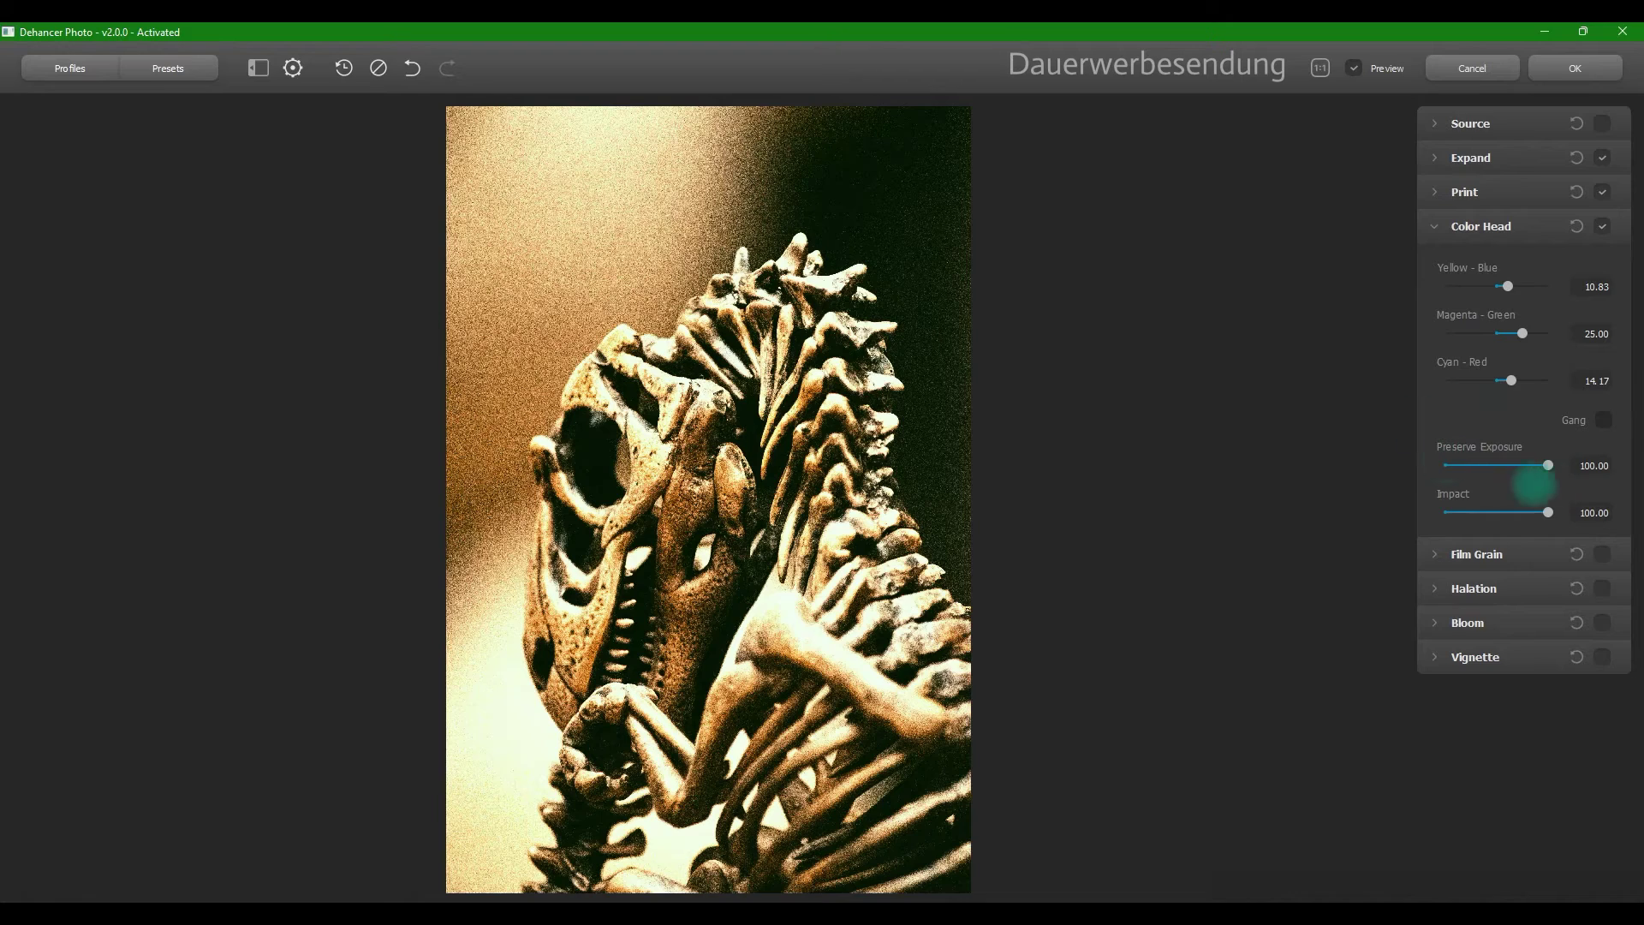
# Lower Color Head Preserve Exposure to 42.50 and Impact to 37.50, then fold the section
pyautogui.moveTo(1552, 465); pyautogui.dragTo(1490, 512)
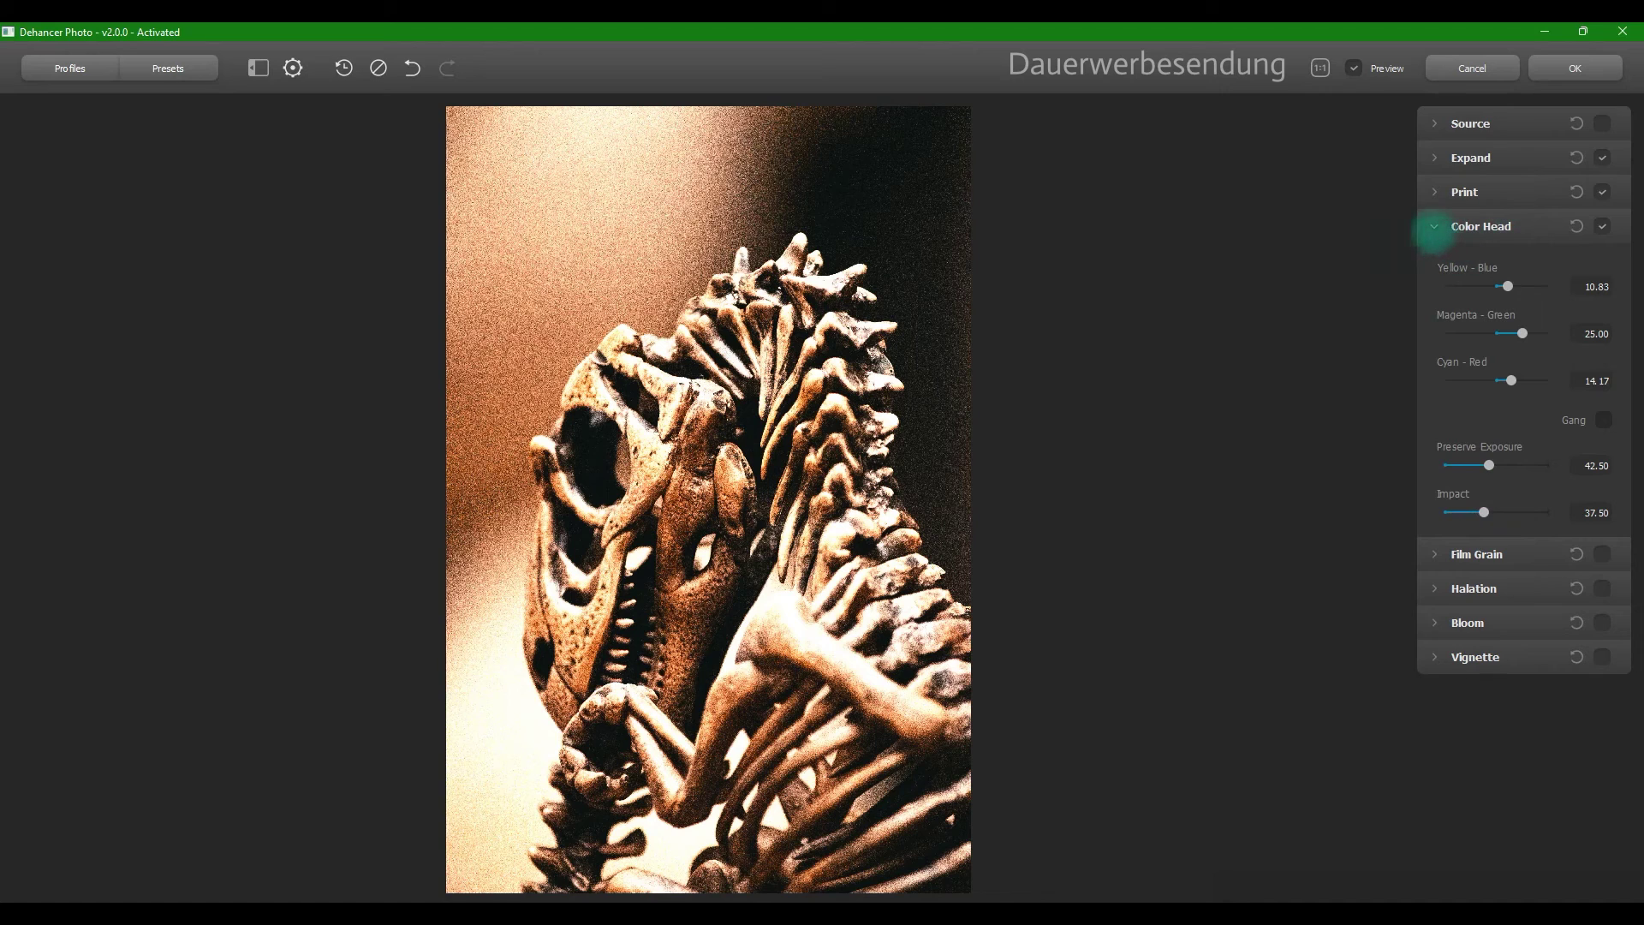
pyautogui.click(1432, 227)
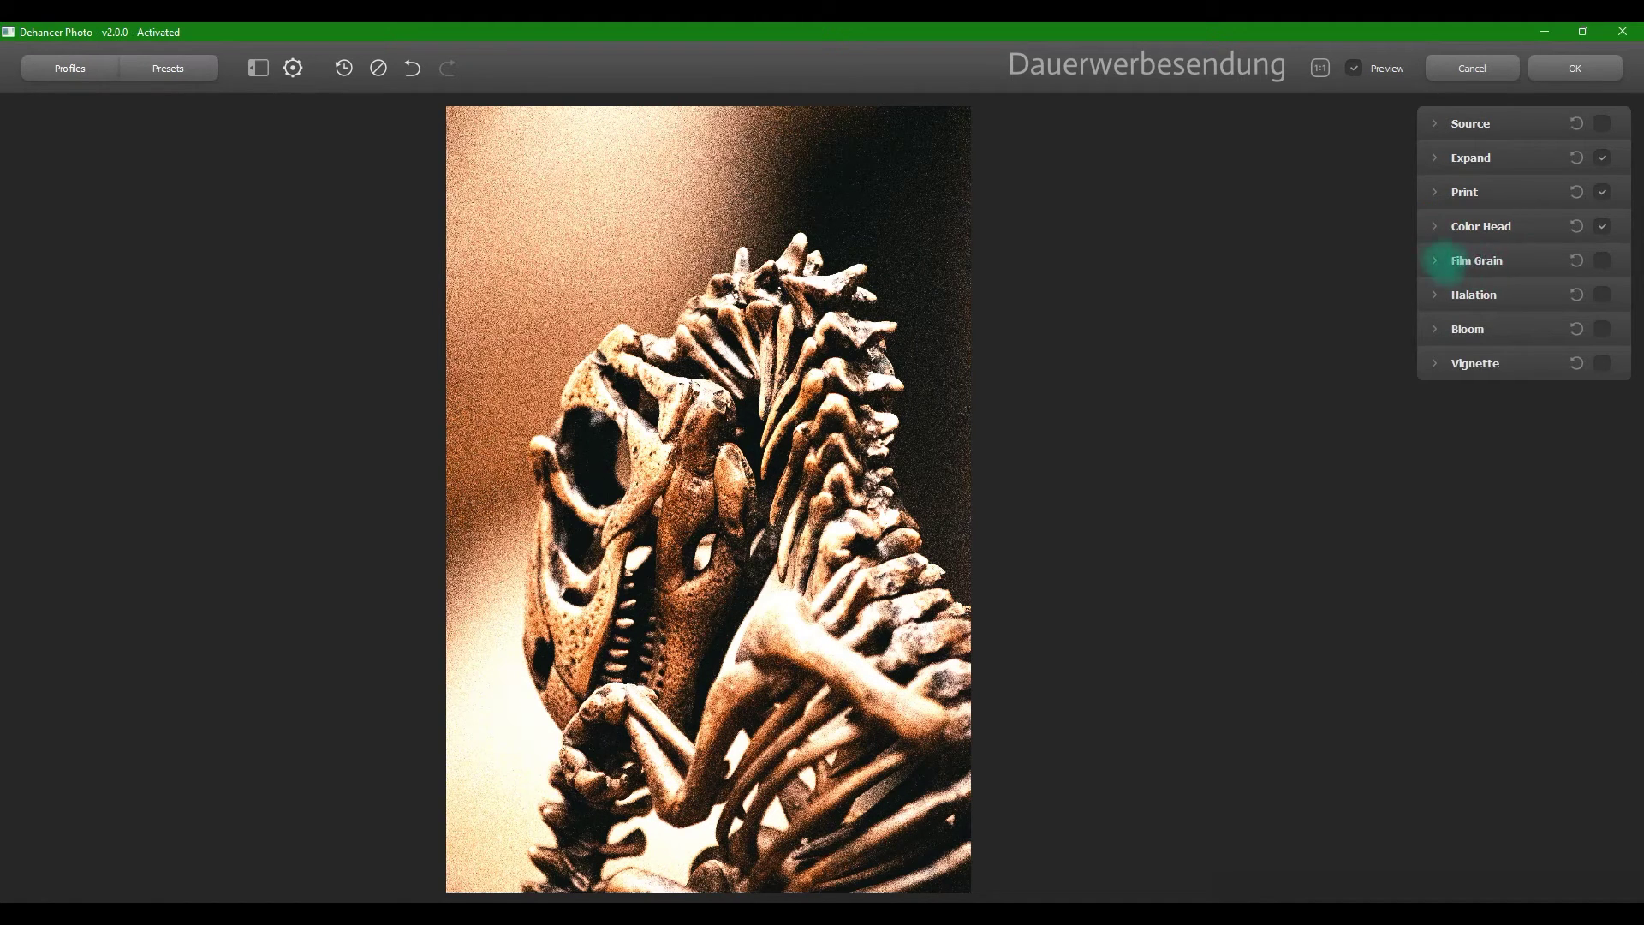
# Enable Film Grain and tune it to Amount 69.17, Size 6.96, with slightly reduced shadow grain
pyautogui.click(1444, 261)
pyautogui.click(1599, 255)
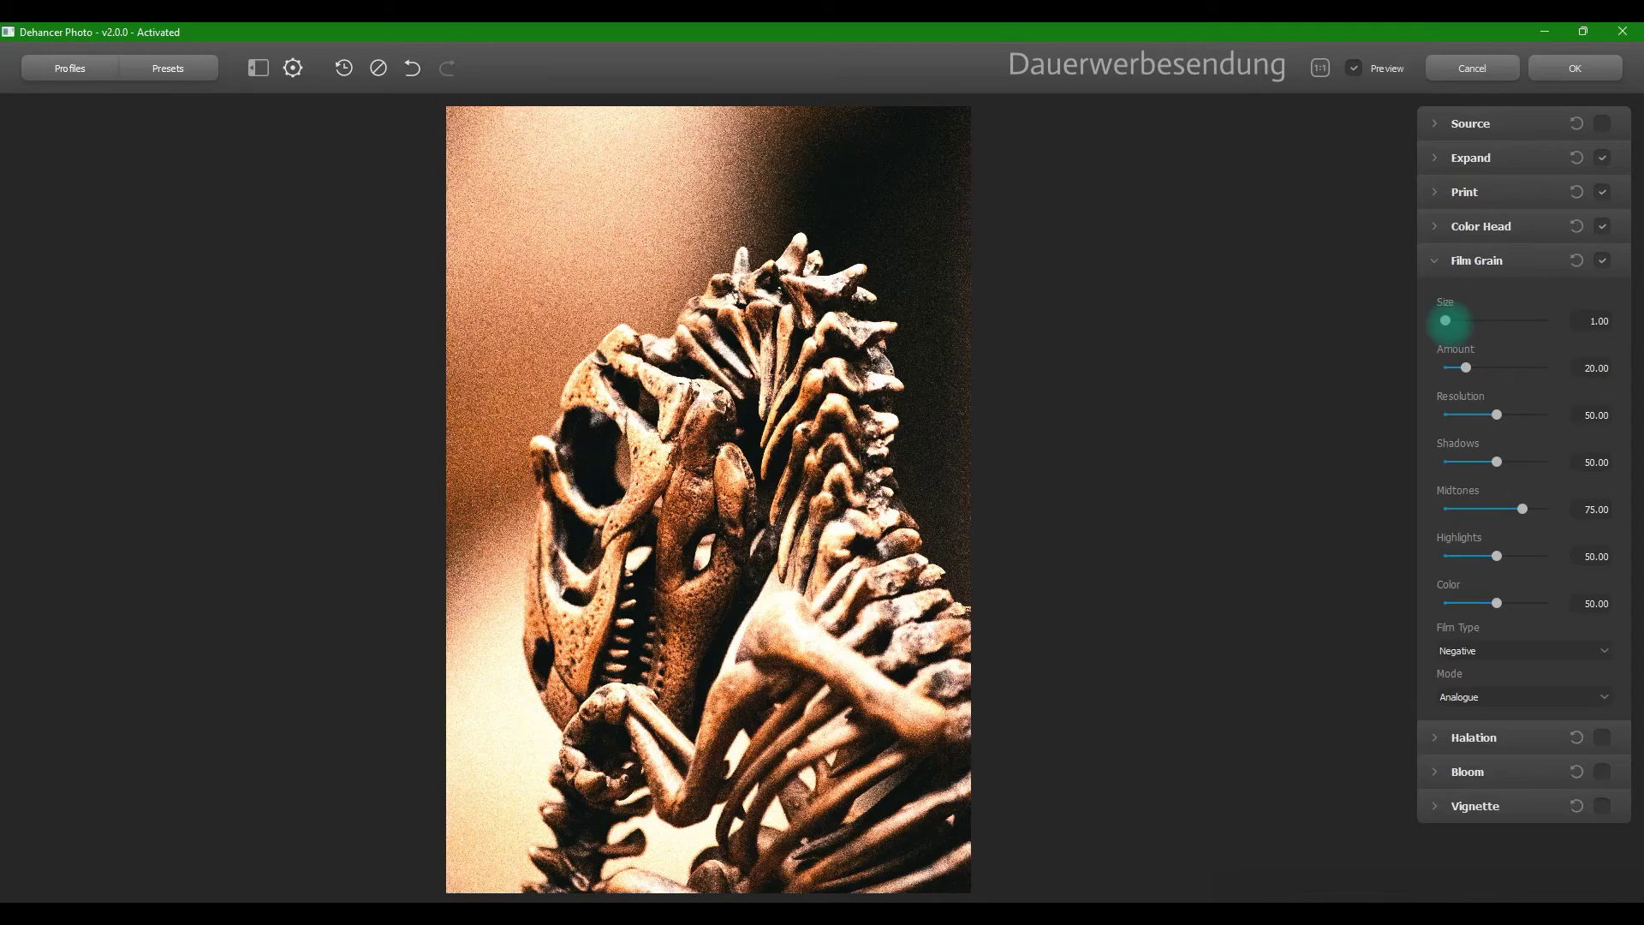
pyautogui.moveTo(1465, 367); pyautogui.dragTo(1516, 367)
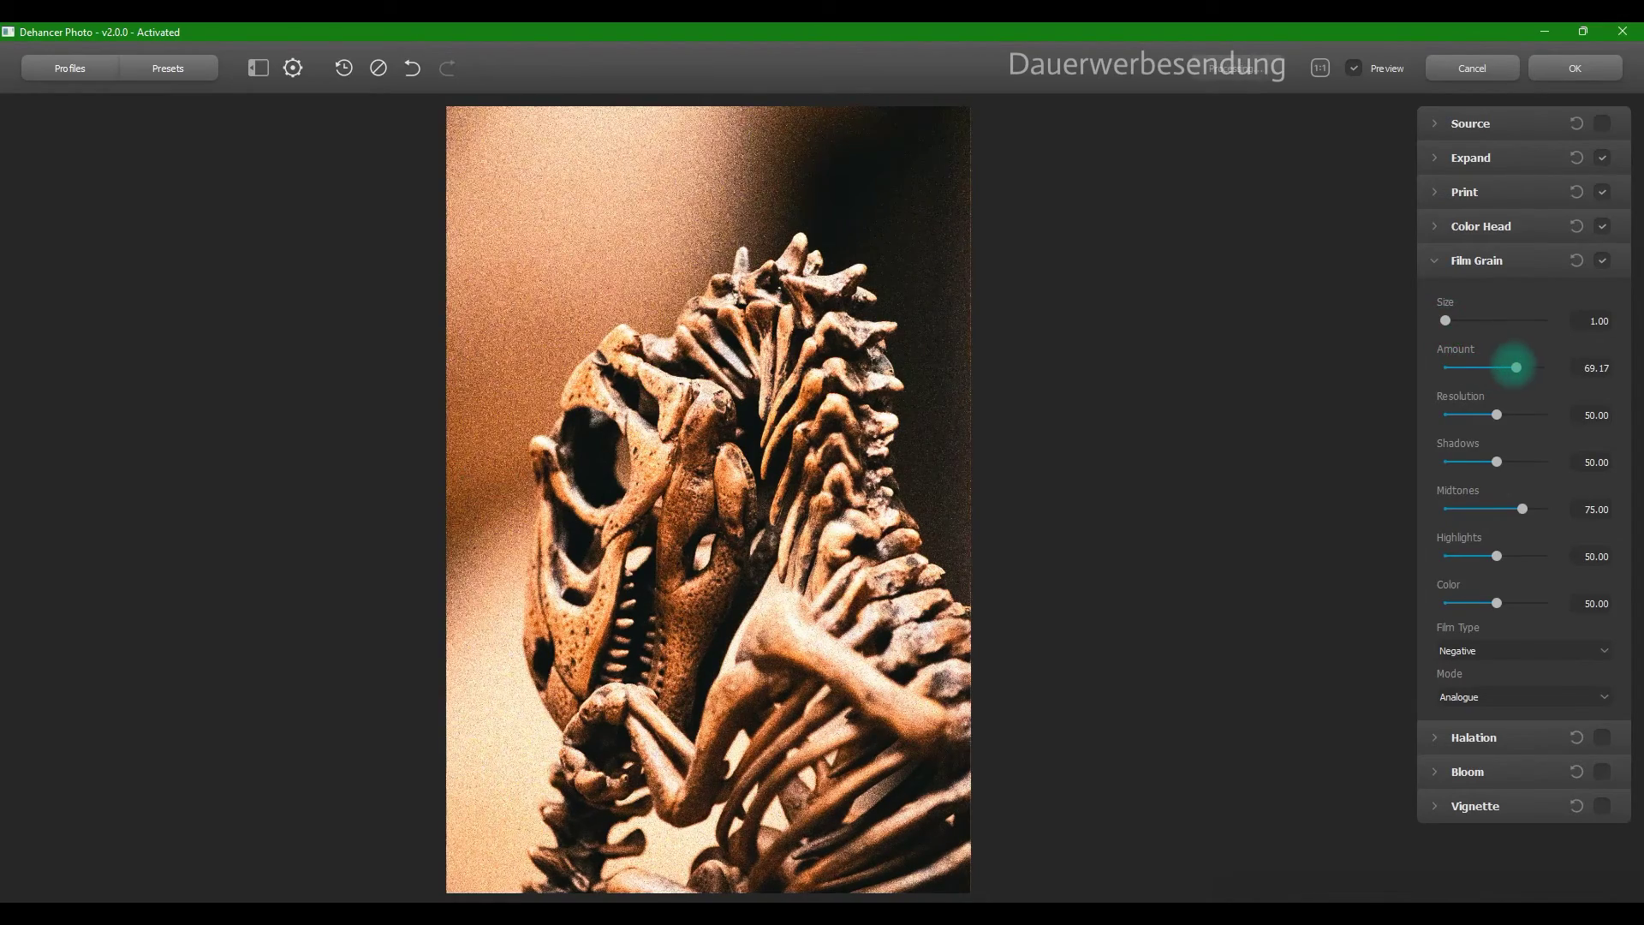
pyautogui.moveTo(1445, 320); pyautogui.dragTo(1502, 320)
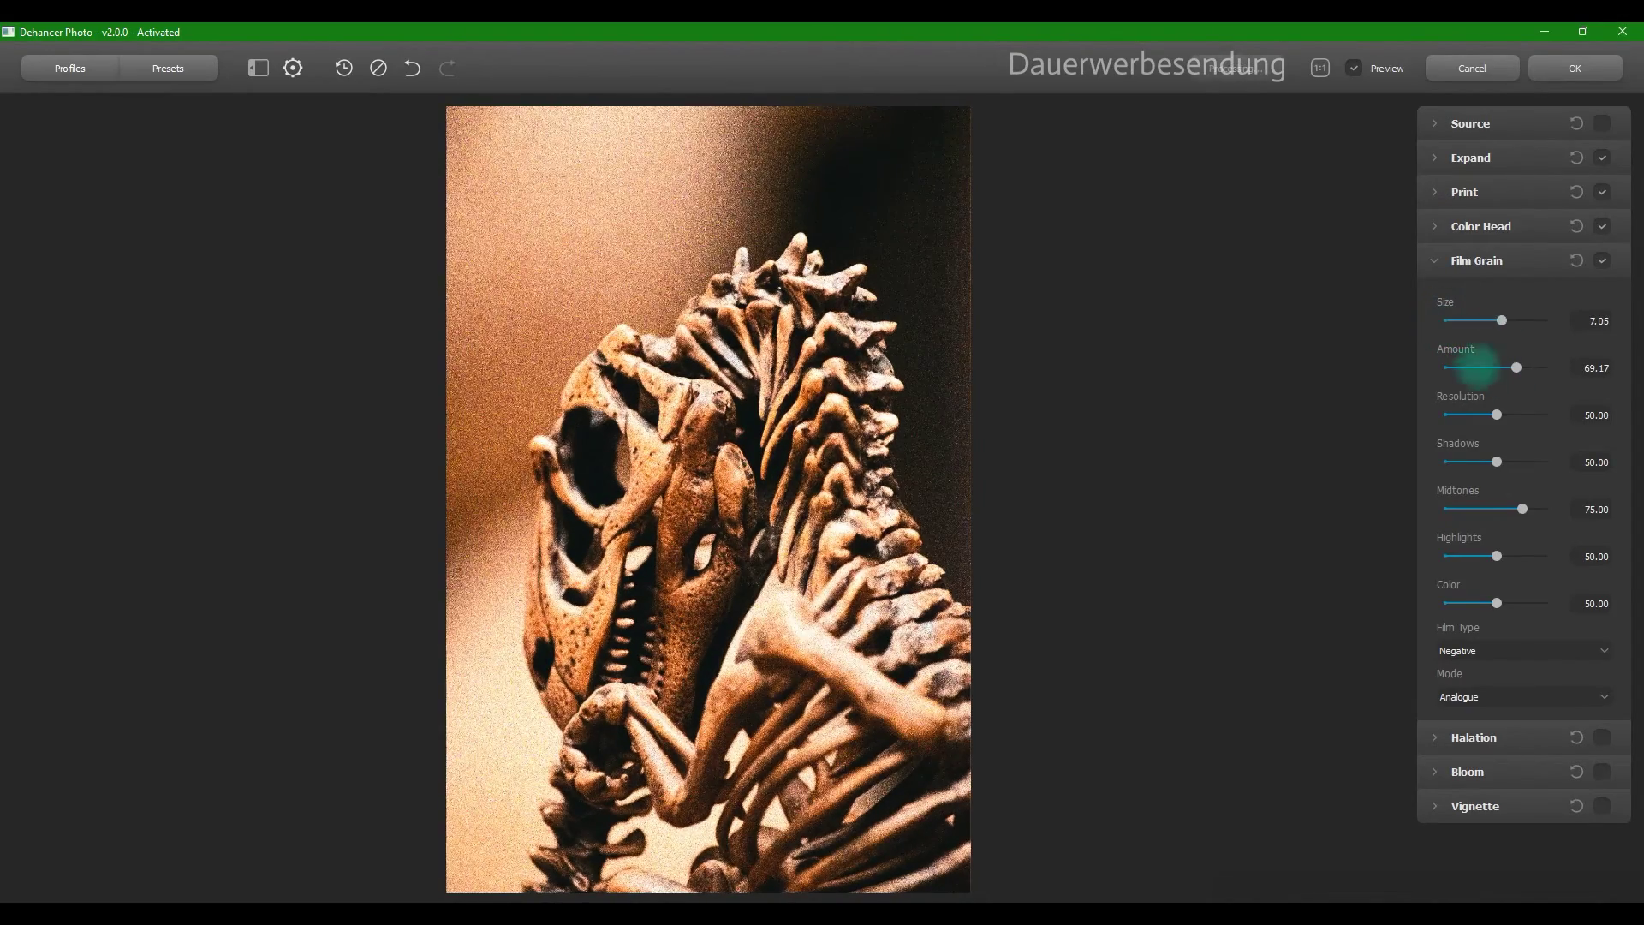
pyautogui.moveTo(1496, 414); pyautogui.dragTo(1511, 462)
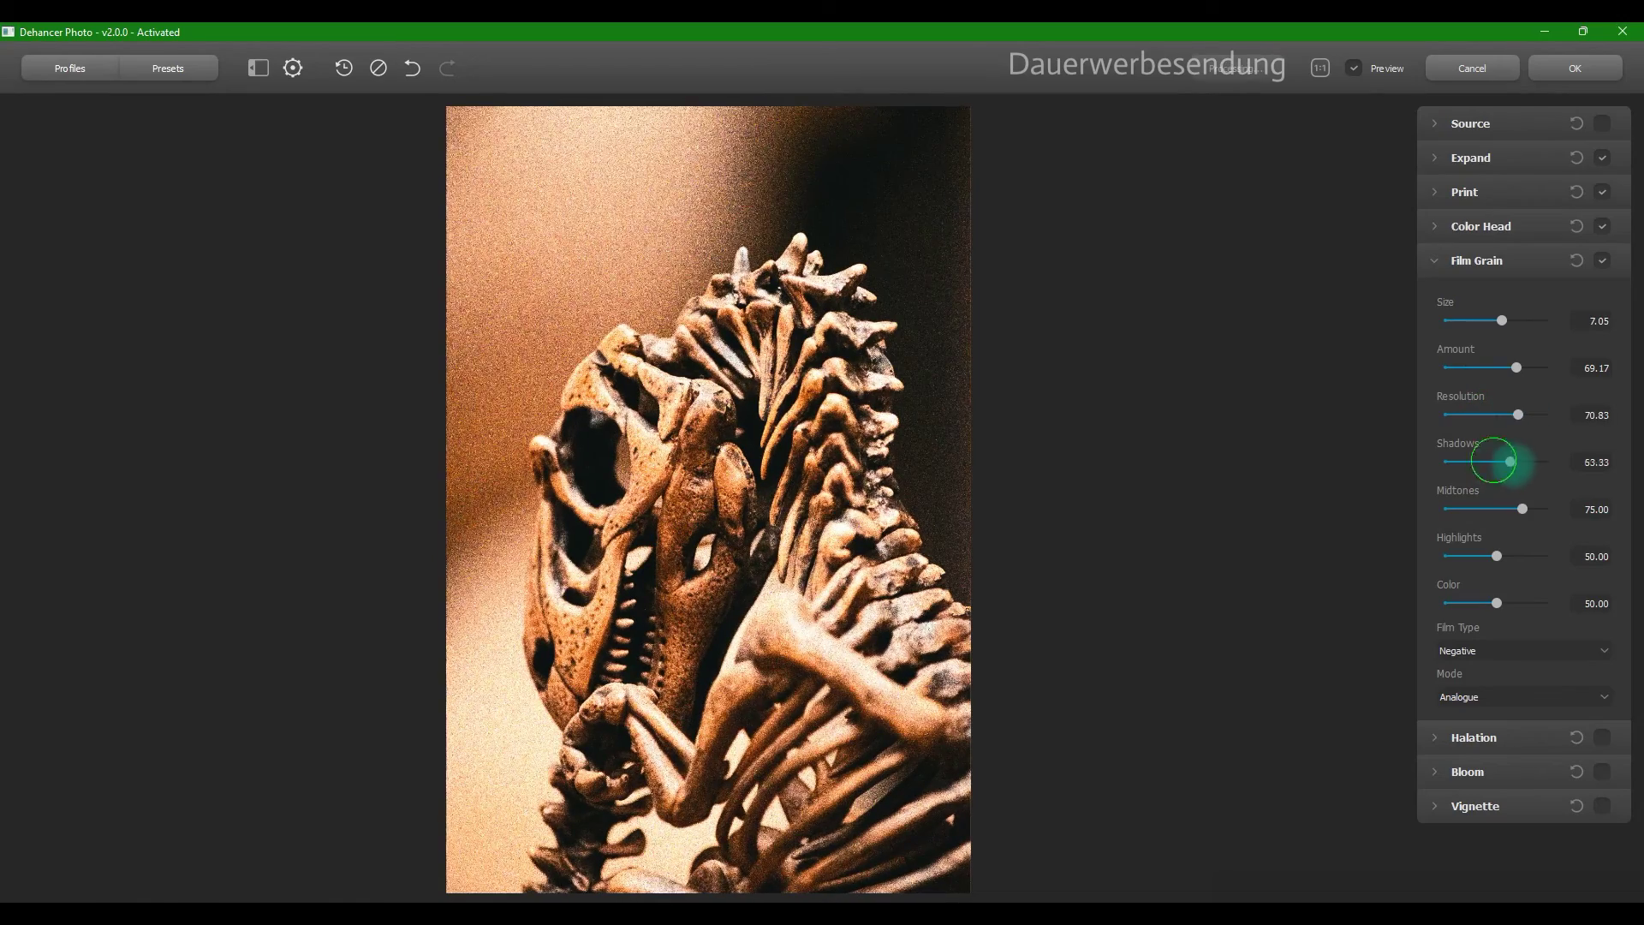
pyautogui.doubleClick(1481, 462)
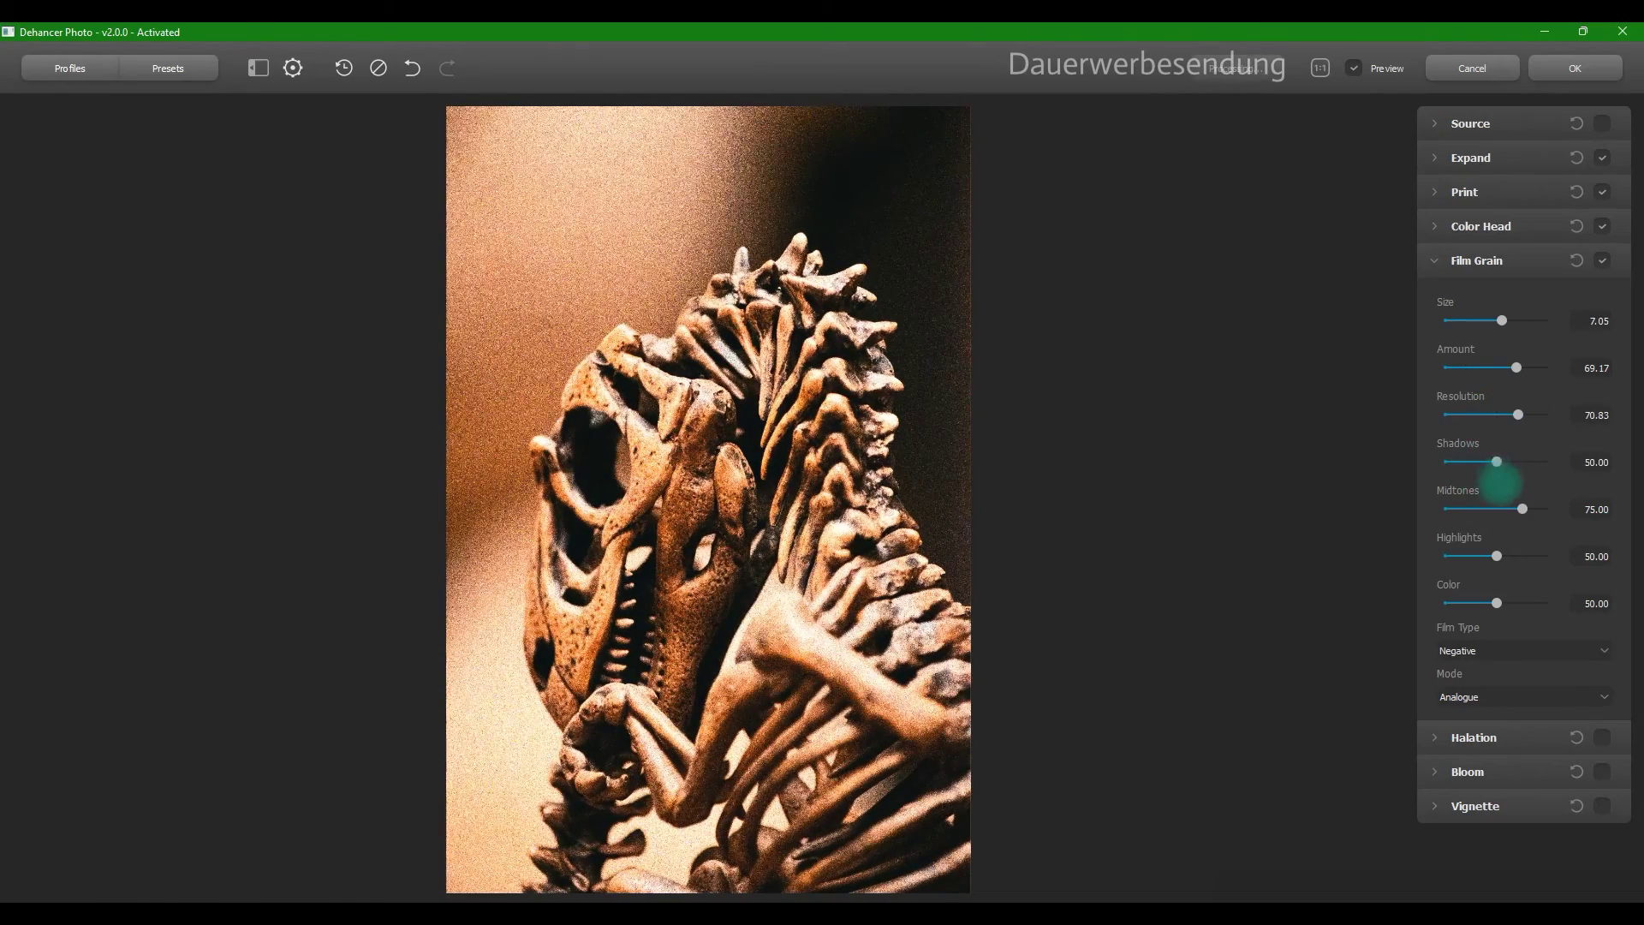
pyautogui.moveTo(1515, 414)
pyautogui.mouseDown()
pyautogui.moveTo(1457, 419)
pyautogui.moveTo(1490, 415)
pyautogui.mouseUp()
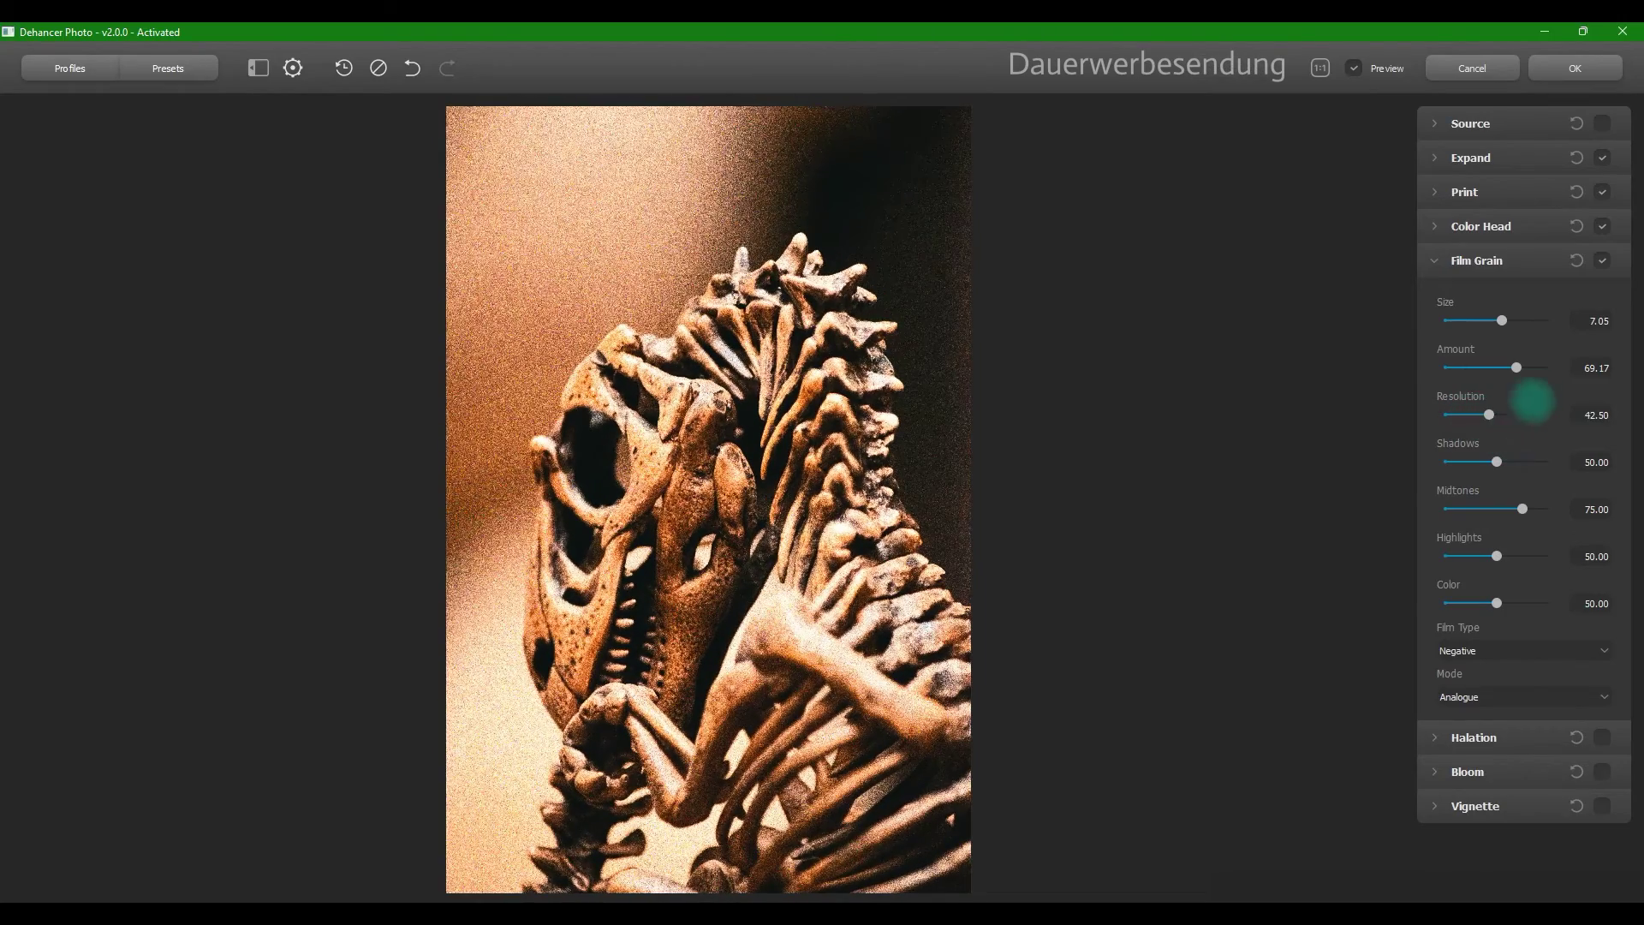
pyautogui.moveTo(1502, 320)
pyautogui.mouseDown()
pyautogui.moveTo(1479, 321)
pyautogui.moveTo(1516, 321)
pyautogui.moveTo(1501, 320)
pyautogui.mouseUp()
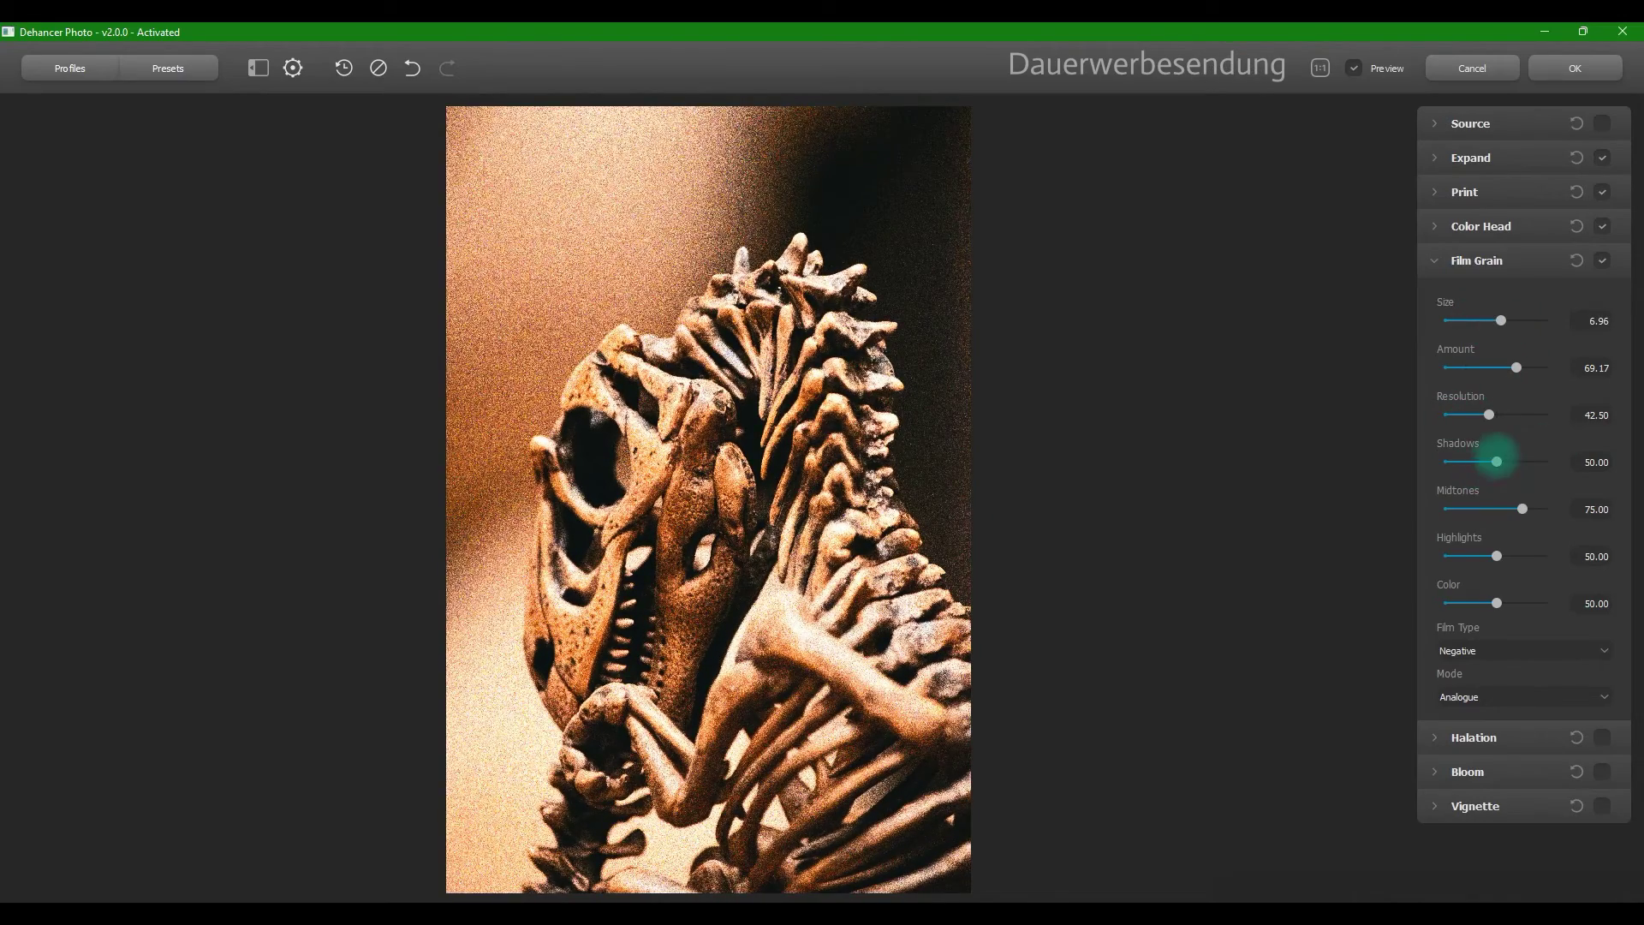
pyautogui.moveTo(1493, 463); pyautogui.dragTo(1480, 602)
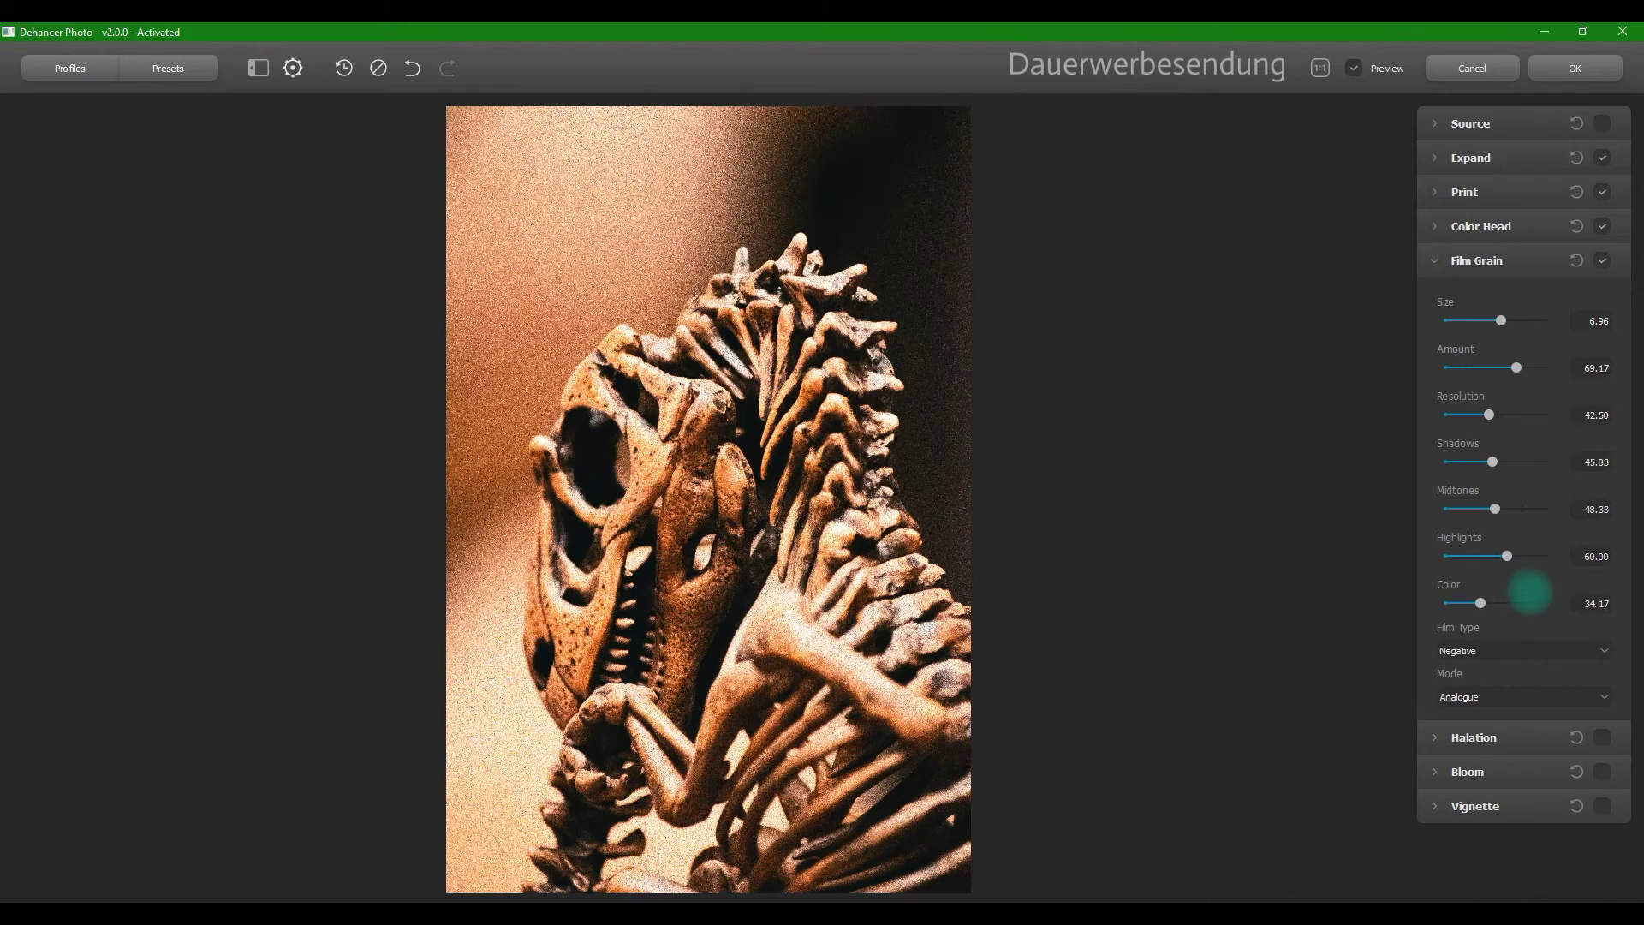
# Set grain film type to Positive and mode to Digital (experimental), then switch Film Grain off
pyautogui.click(1528, 651)
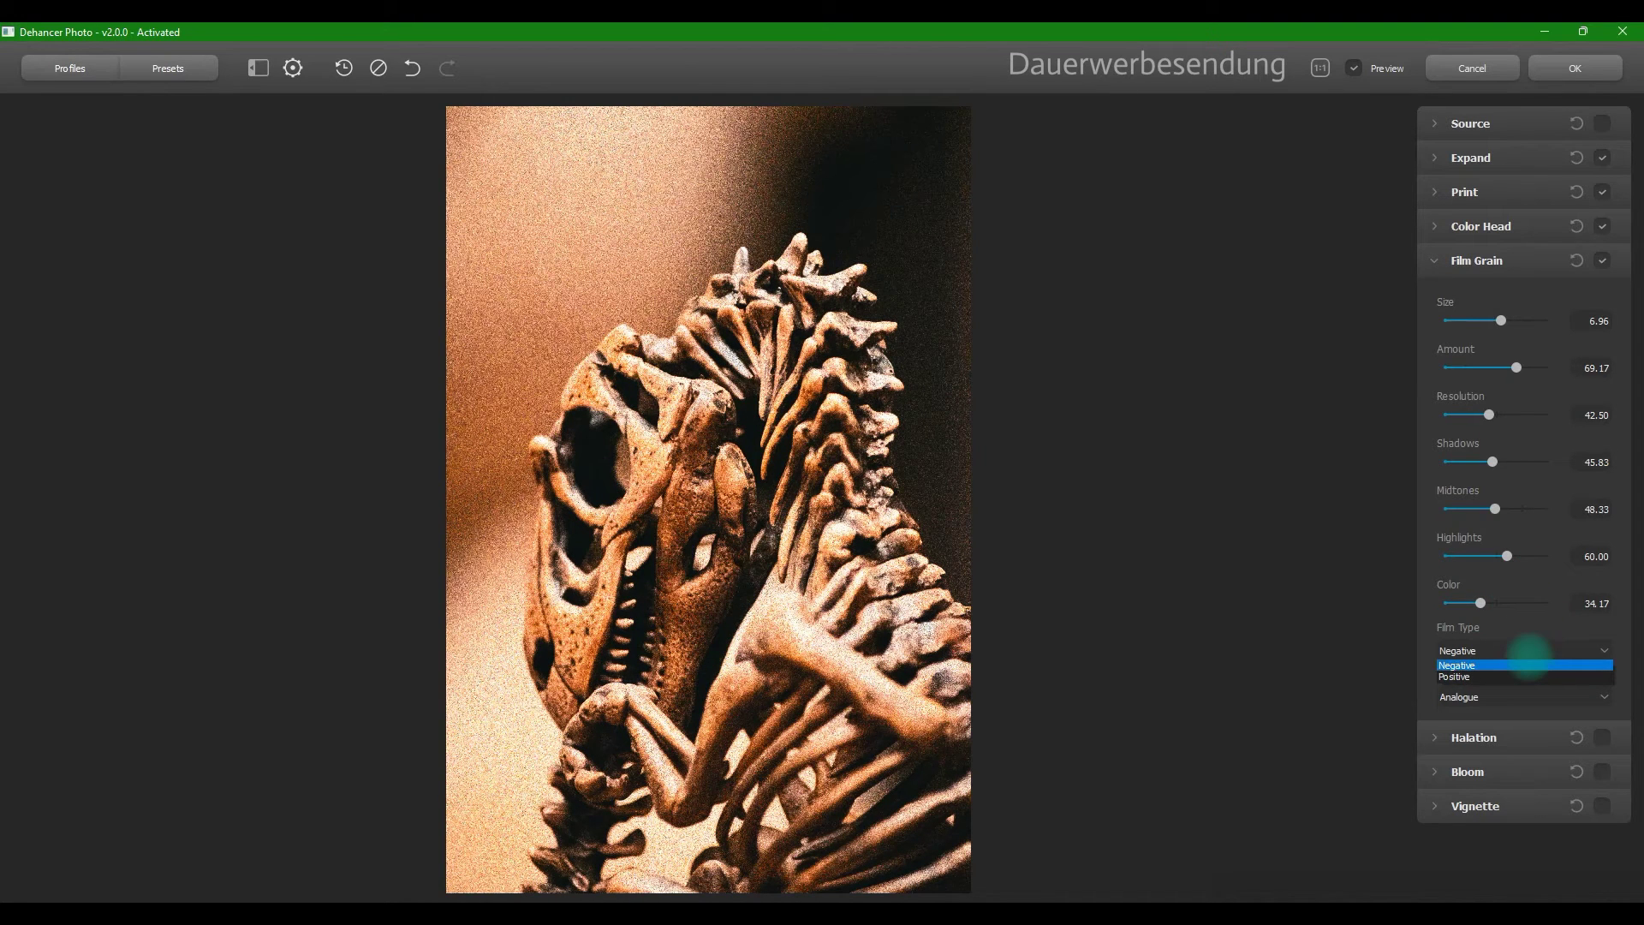
pyautogui.click(1524, 677)
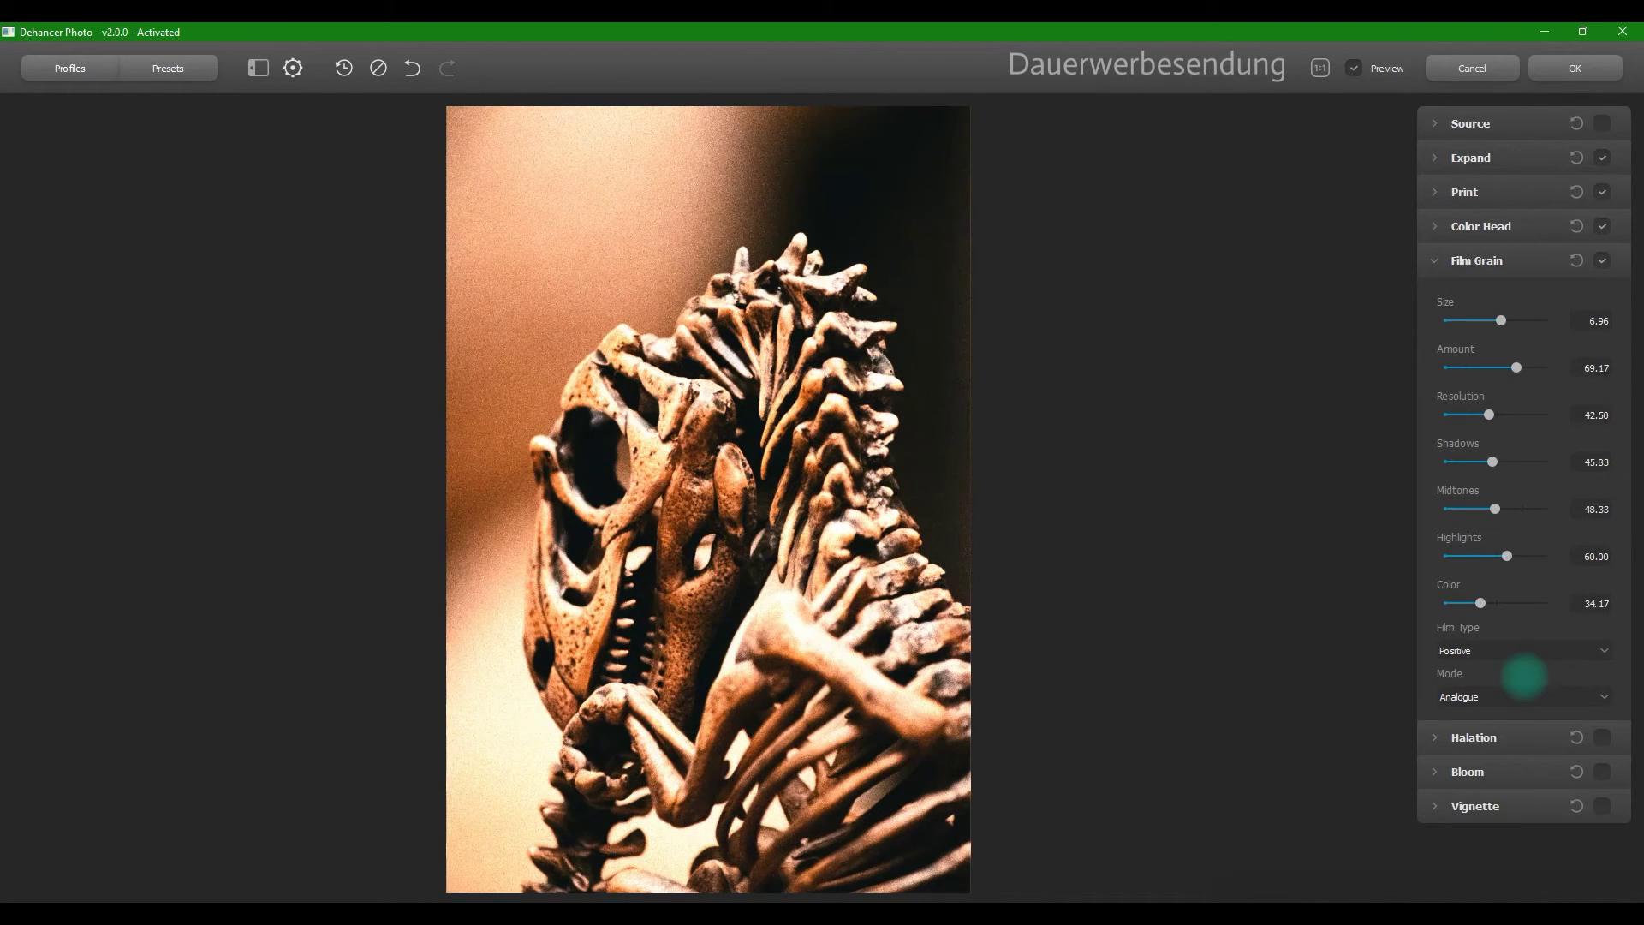
pyautogui.click(1514, 697)
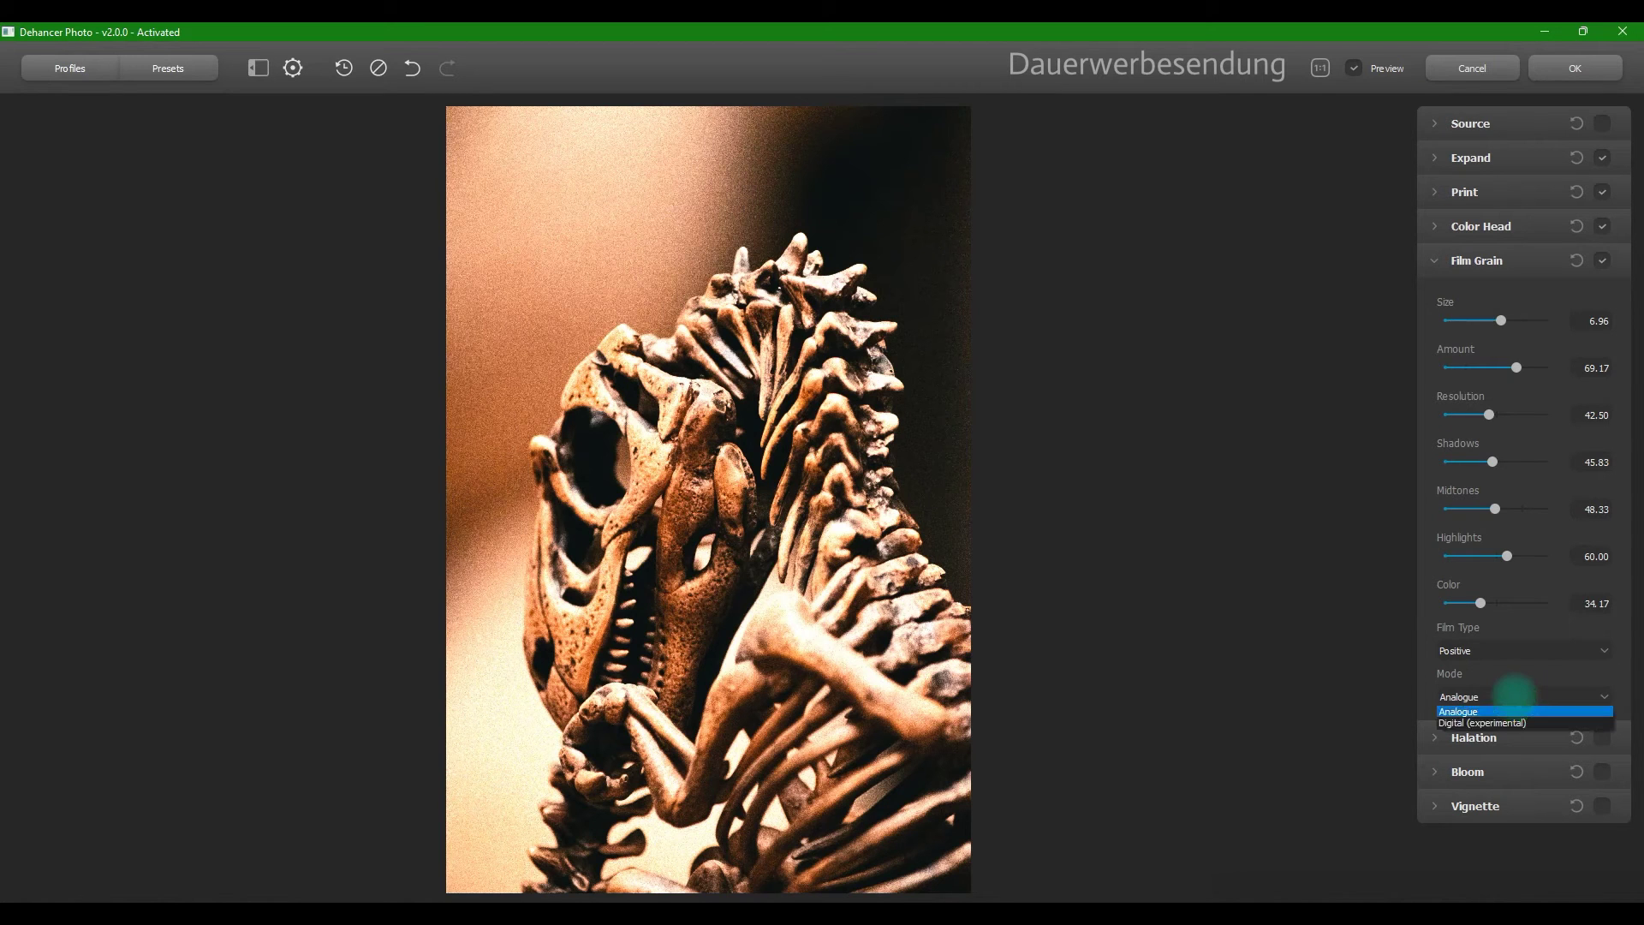
pyautogui.click(1542, 722)
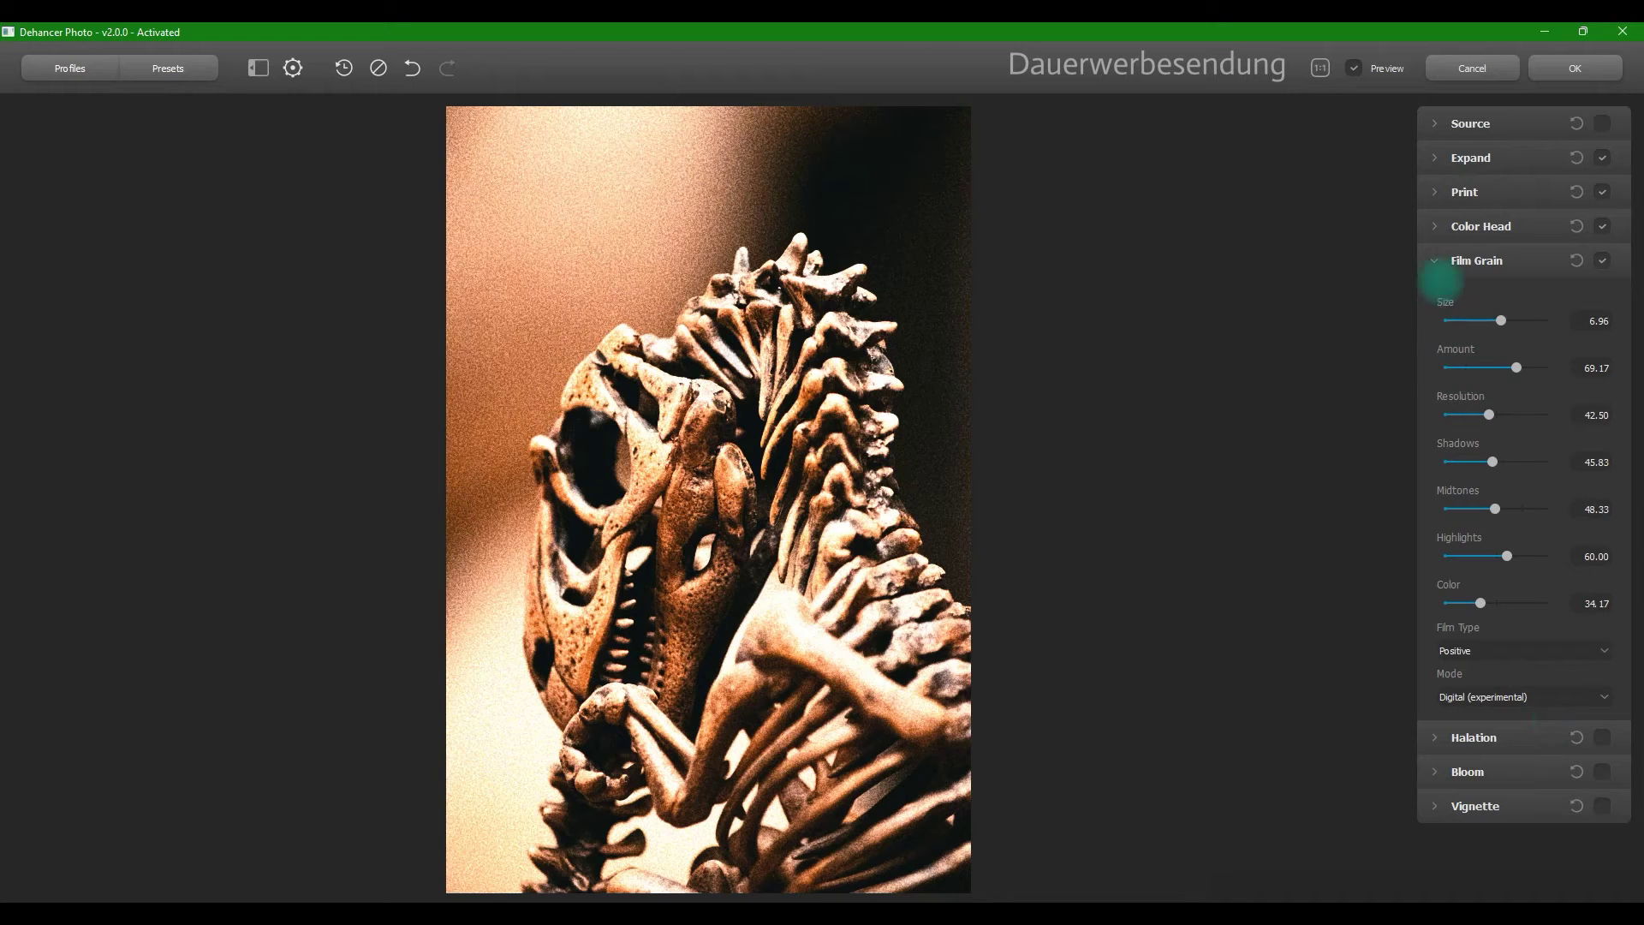
pyautogui.click(1608, 261)
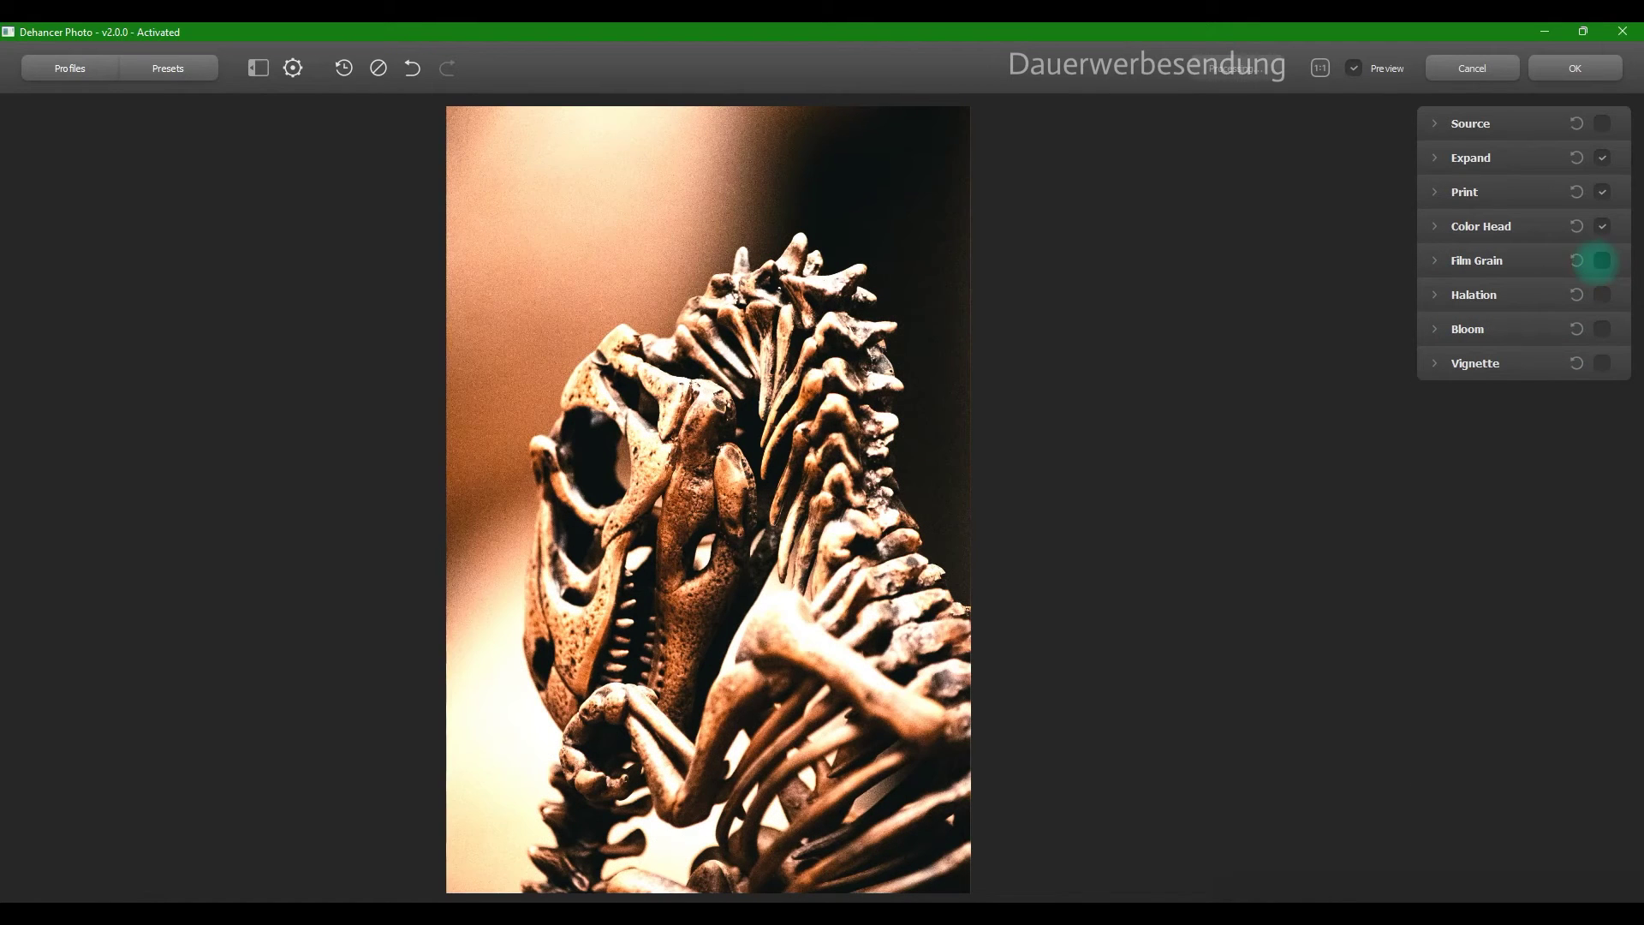
# Turn on Halation, then try Bloom on and leave it off
pyautogui.click(1434, 294)
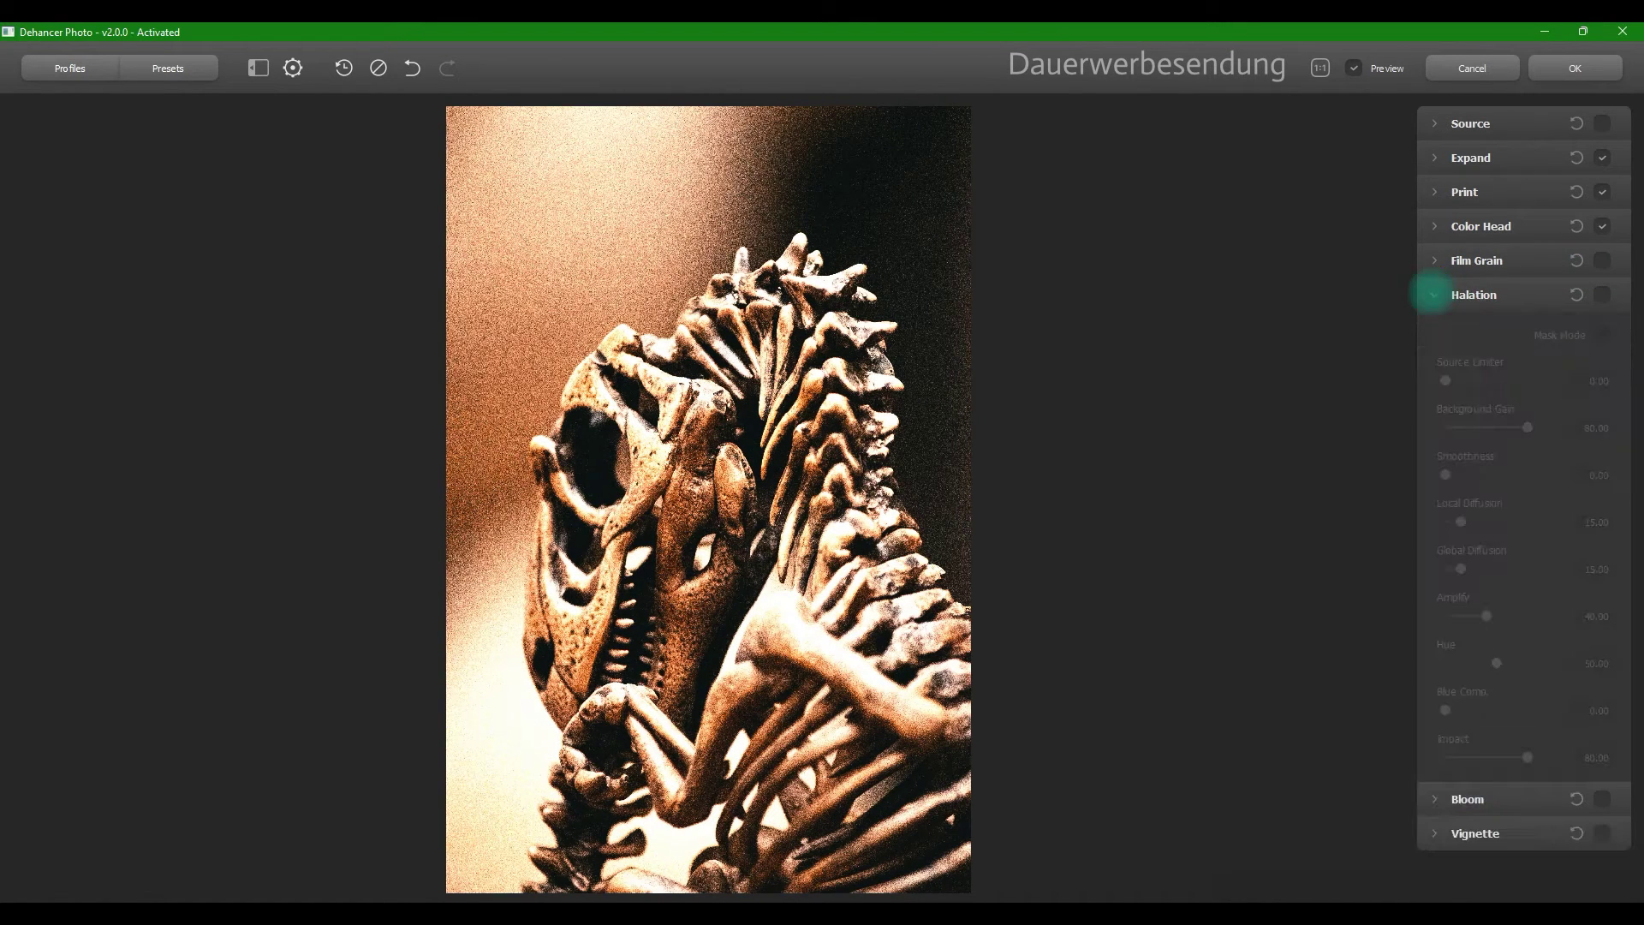
pyautogui.click(1604, 296)
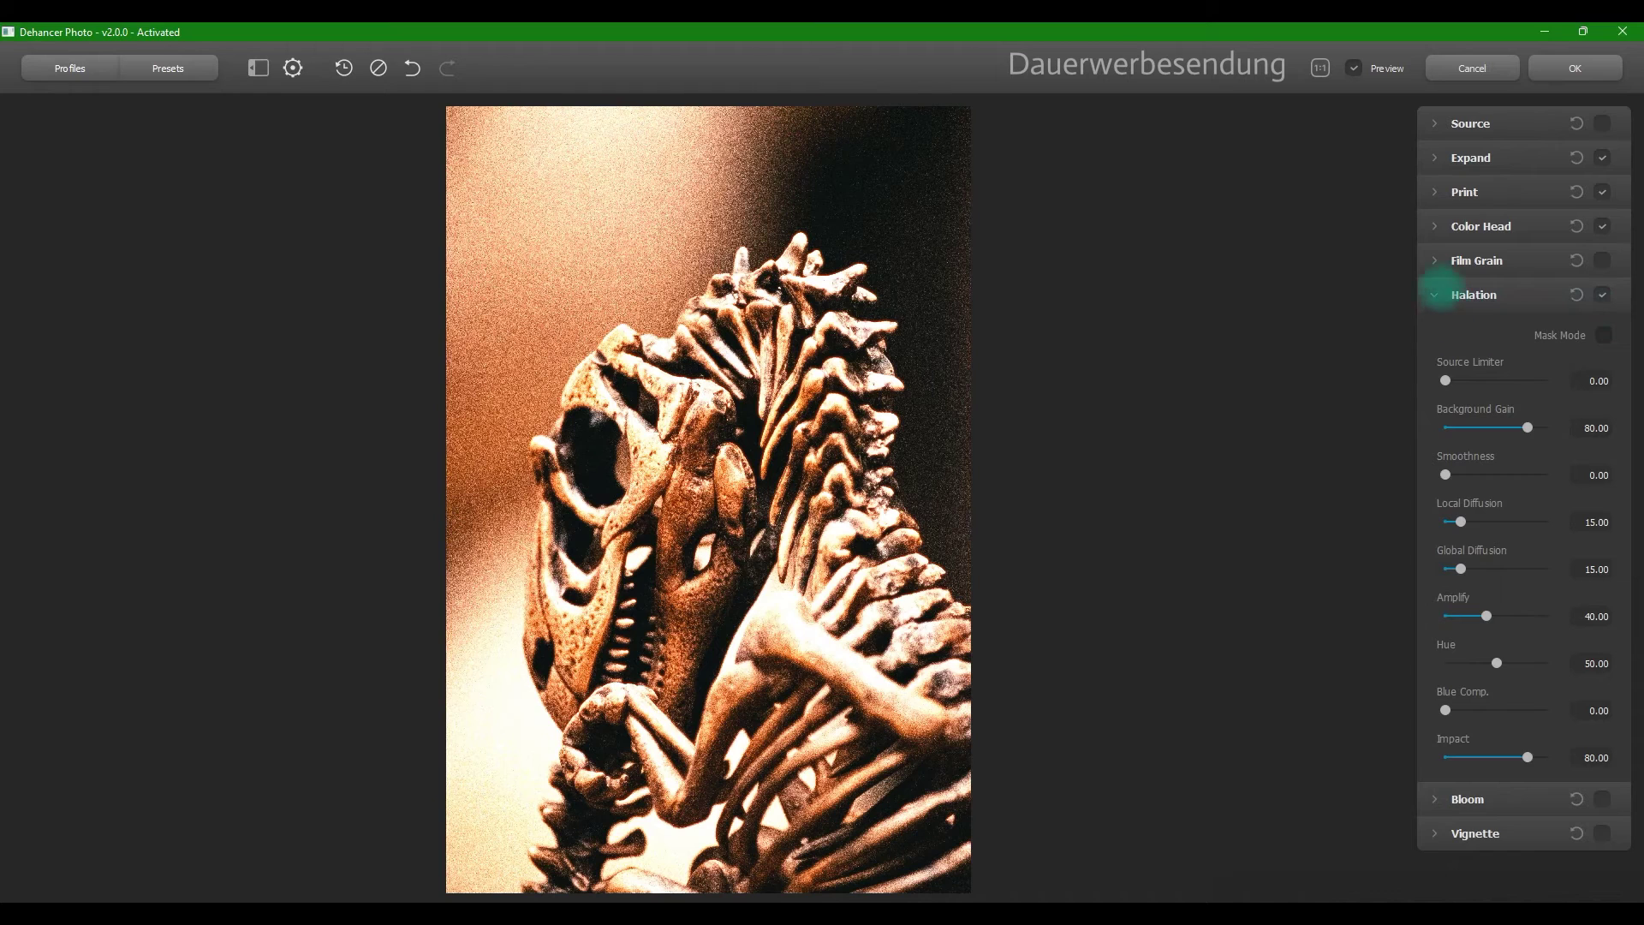
pyautogui.click(1433, 290)
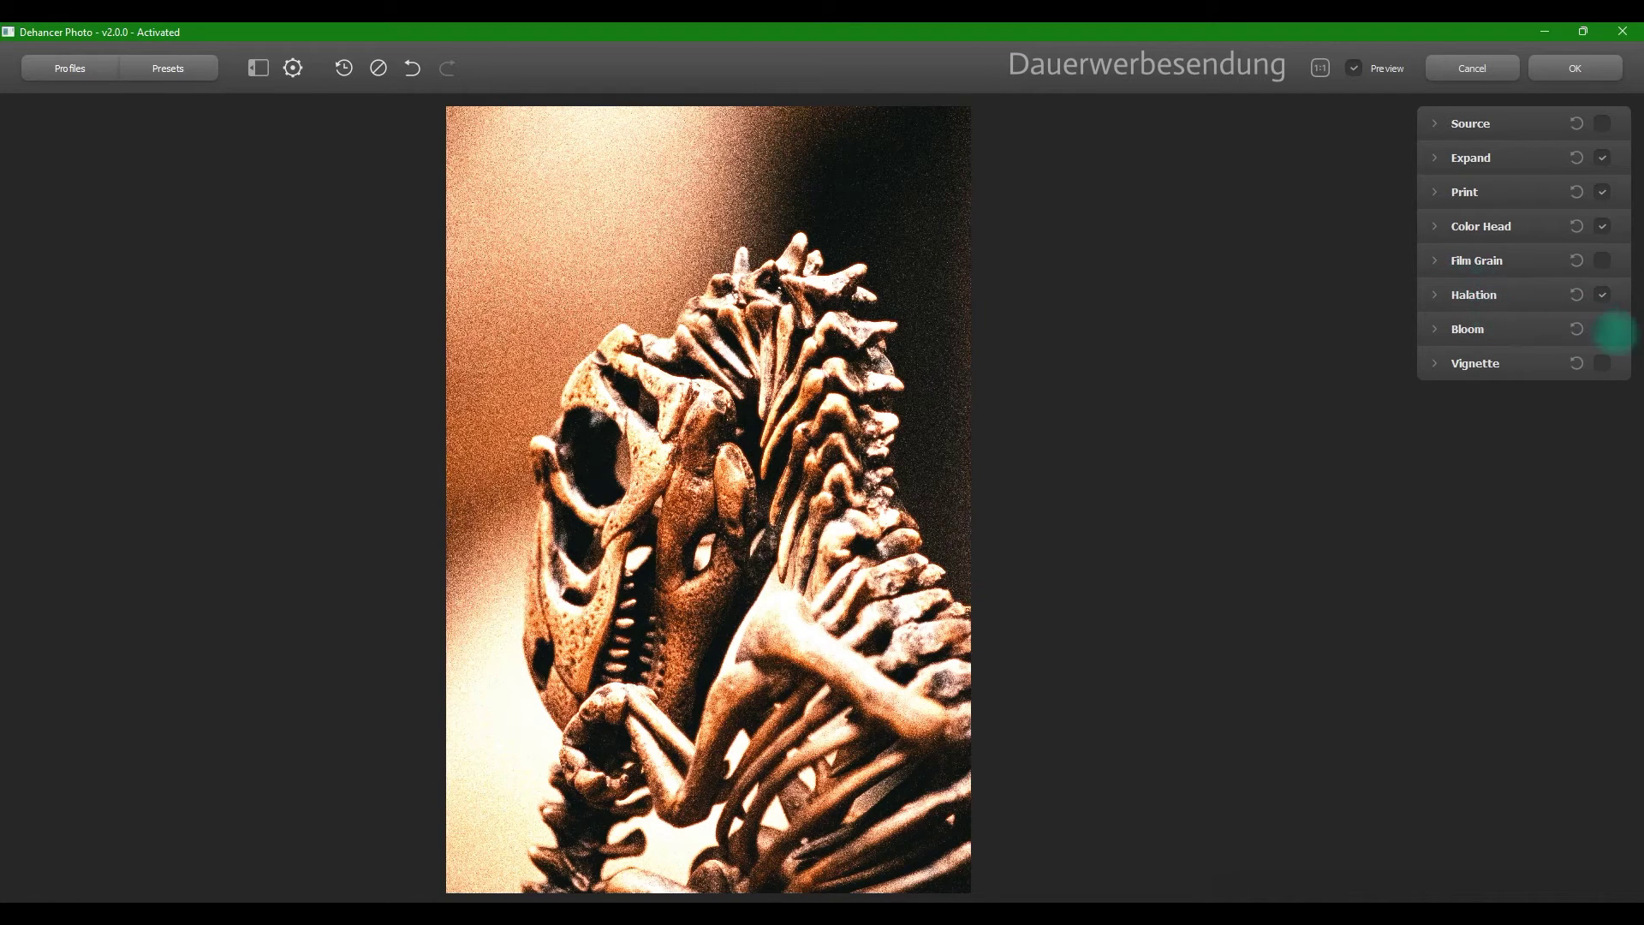
pyautogui.click(1603, 329)
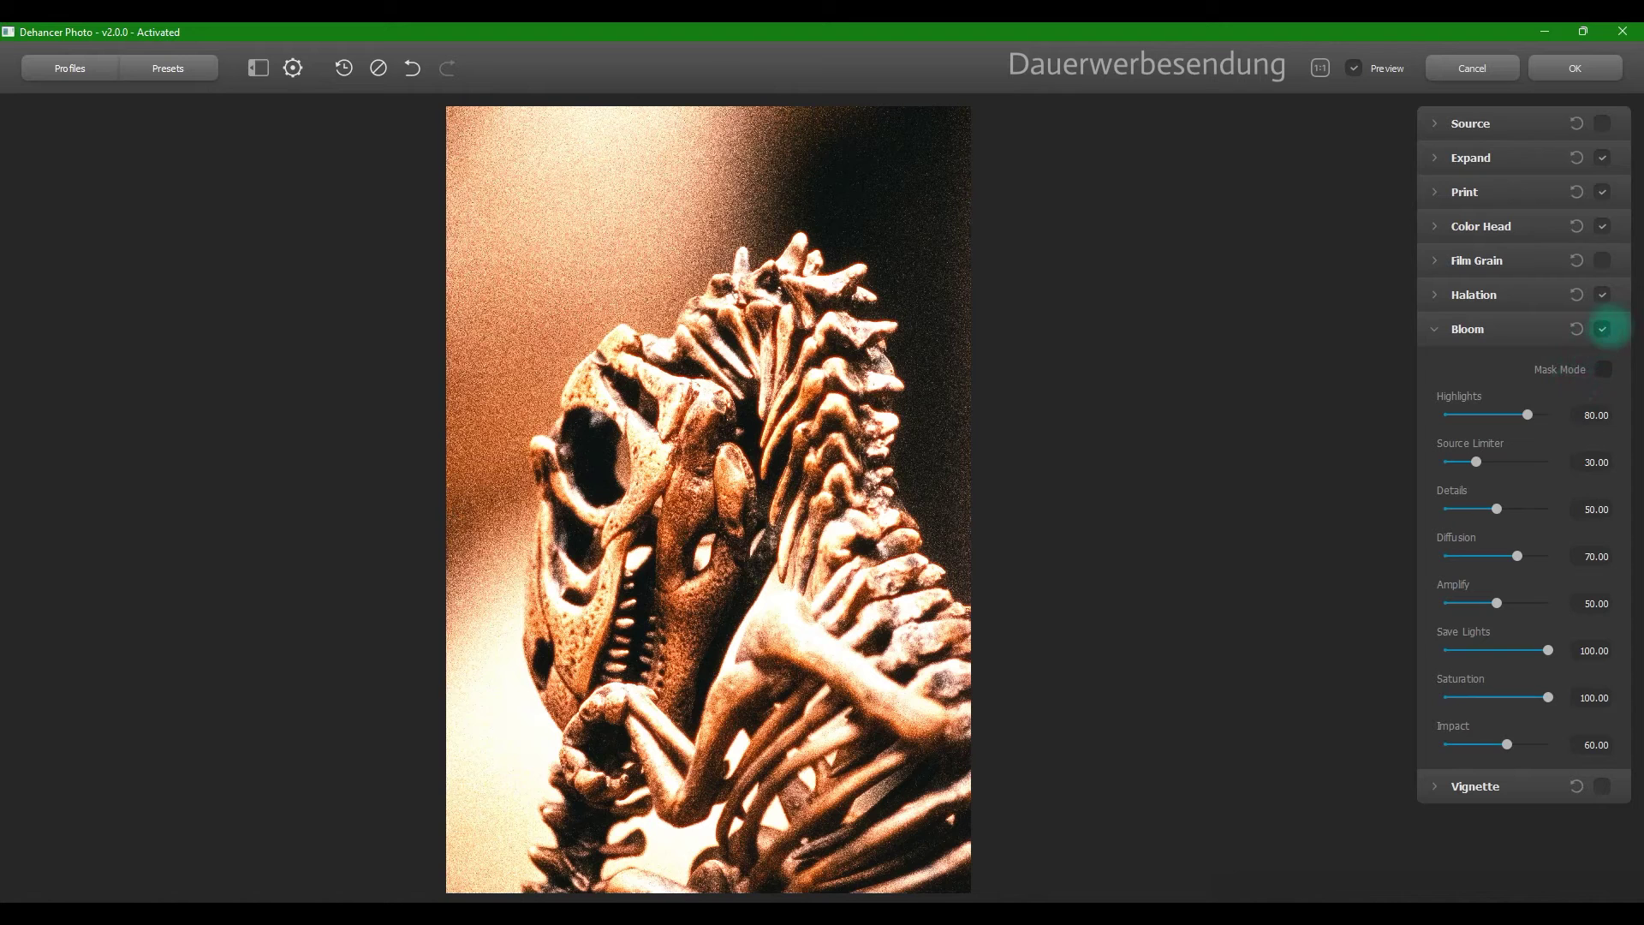
pyautogui.click(1603, 329)
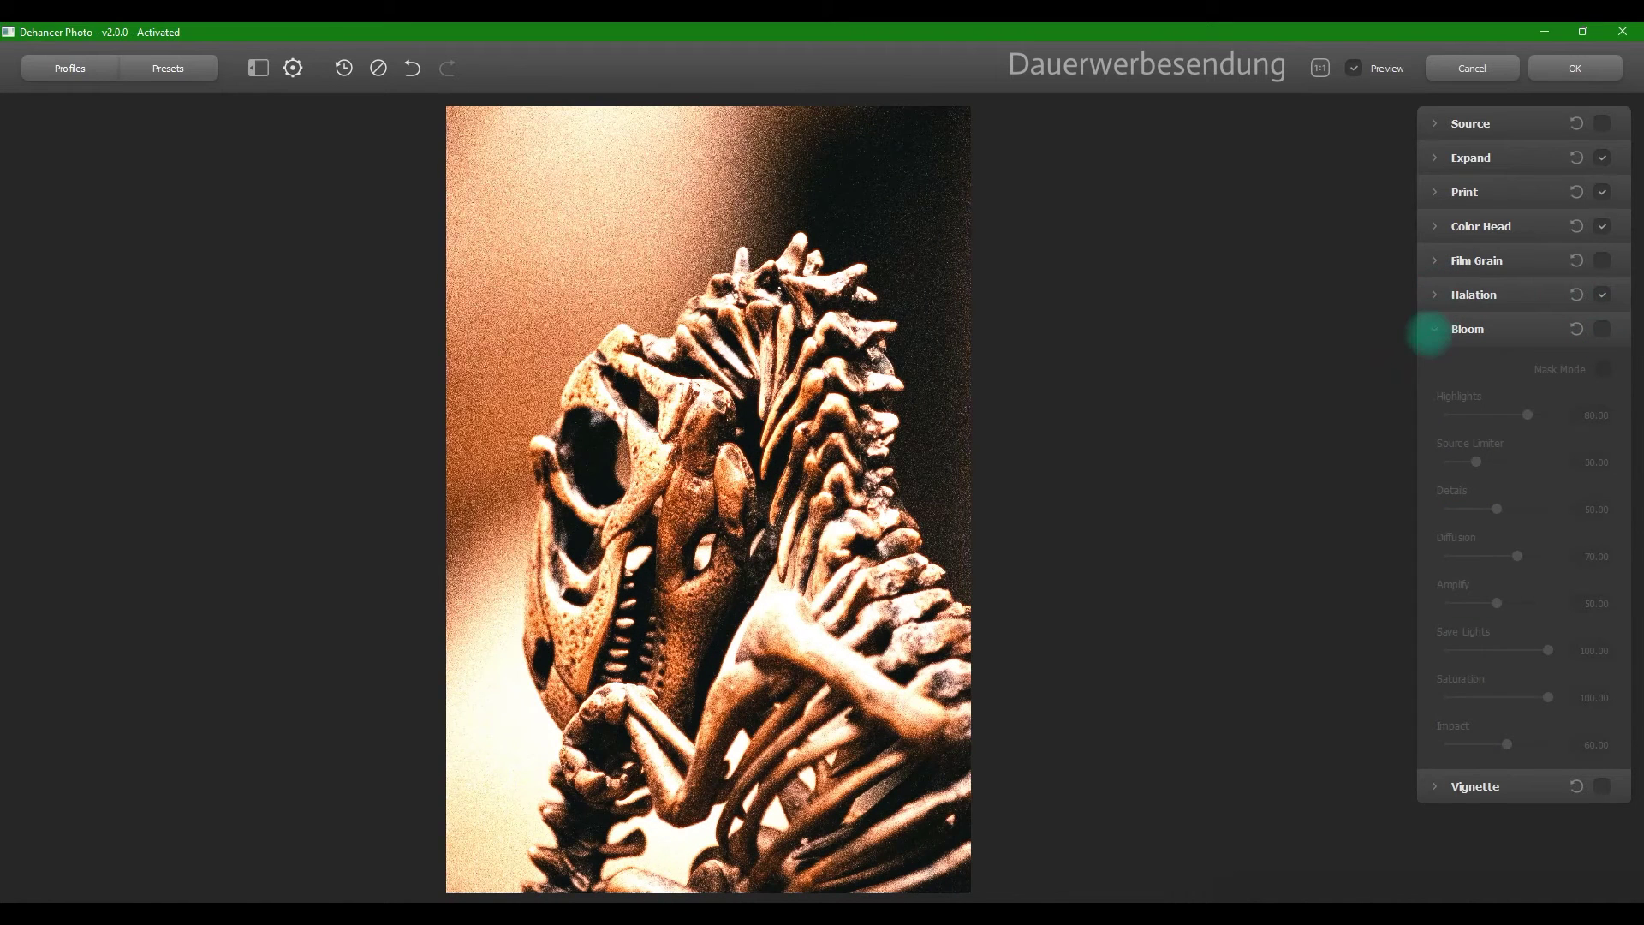
# Fold the Bloom and Vignette sections and reveal the Halation settings
pyautogui.click(1431, 331)
pyautogui.click(1438, 363)
pyautogui.click(1438, 363)
pyautogui.click(1441, 350)
pyautogui.click(1438, 361)
pyautogui.click(1437, 329)
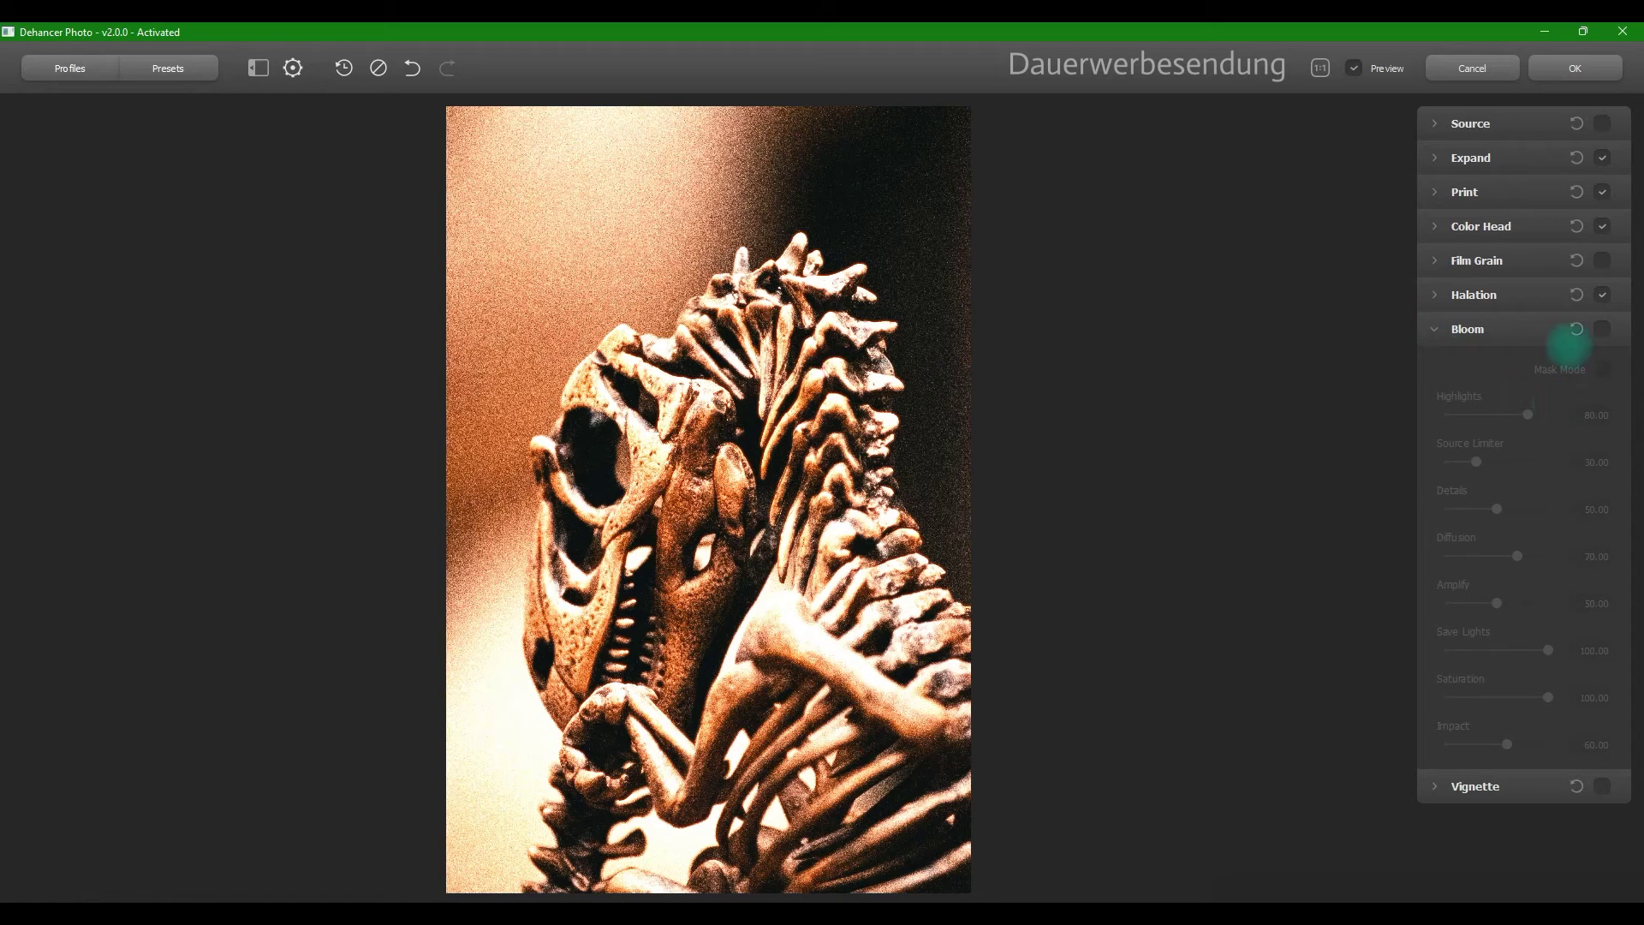
pyautogui.click(1432, 329)
pyautogui.click(1435, 295)
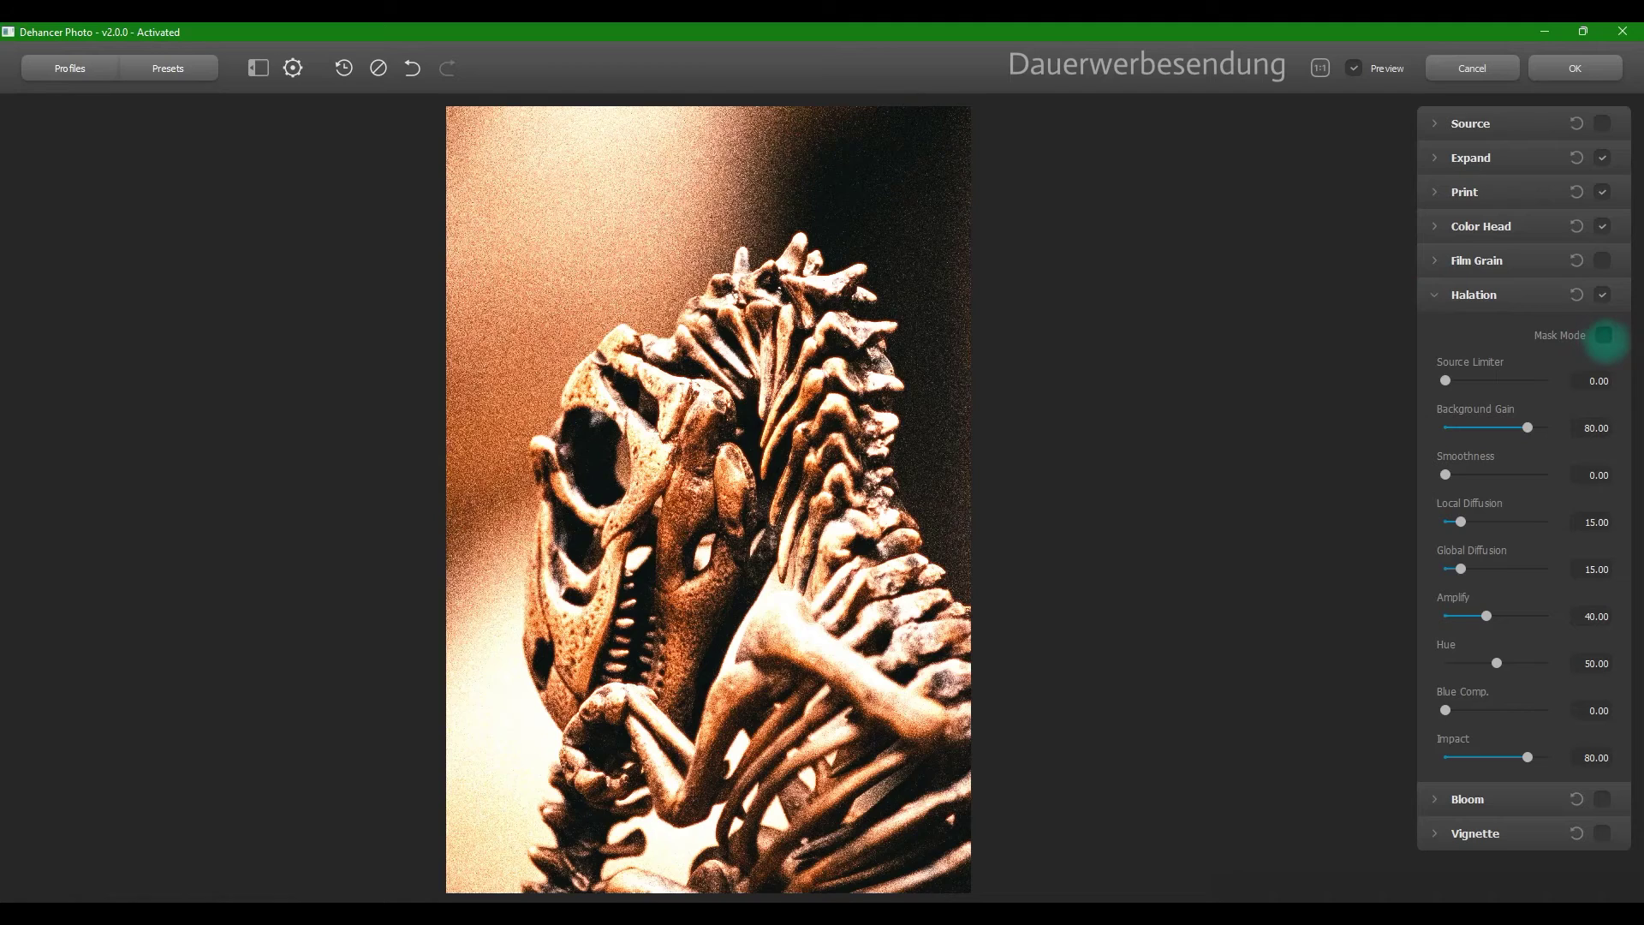
# Using mask preview, set Halation Background Gain 83.33, Local Diffusion 43.33, Global Diffusion 81.67, Amplify 62.50
pyautogui.click(1604, 335)
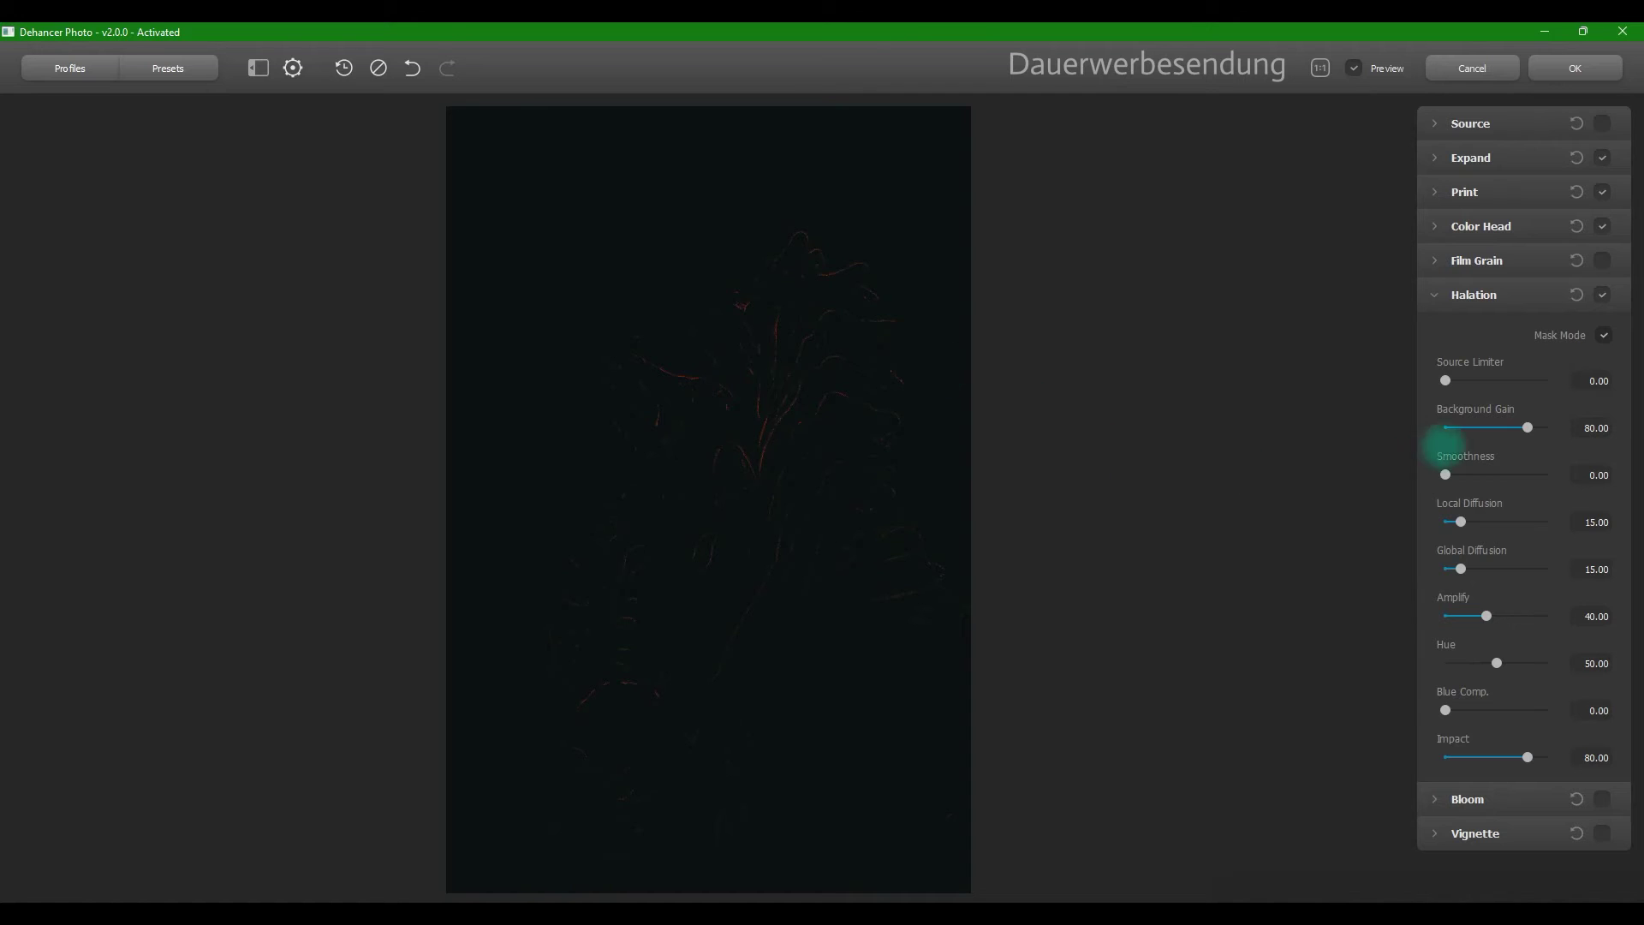
pyautogui.moveTo(1446, 380); pyautogui.dragTo(1379, 382)
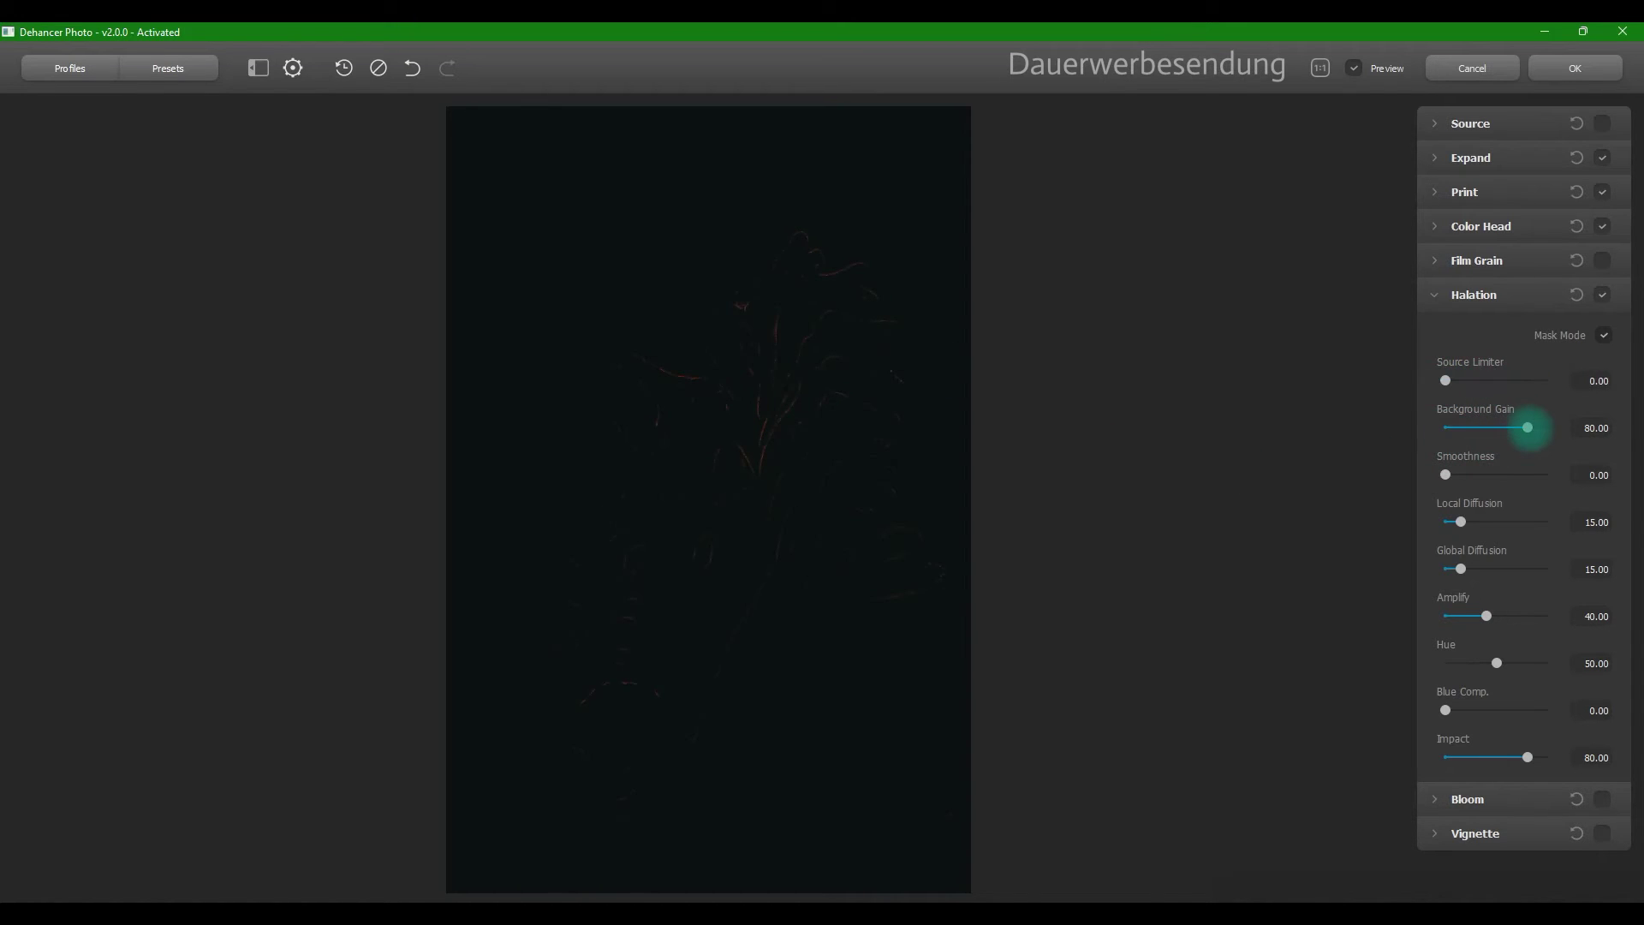
pyautogui.moveTo(1528, 427)
pyautogui.mouseDown()
pyautogui.moveTo(1475, 428)
pyautogui.moveTo(1531, 427)
pyautogui.mouseUp()
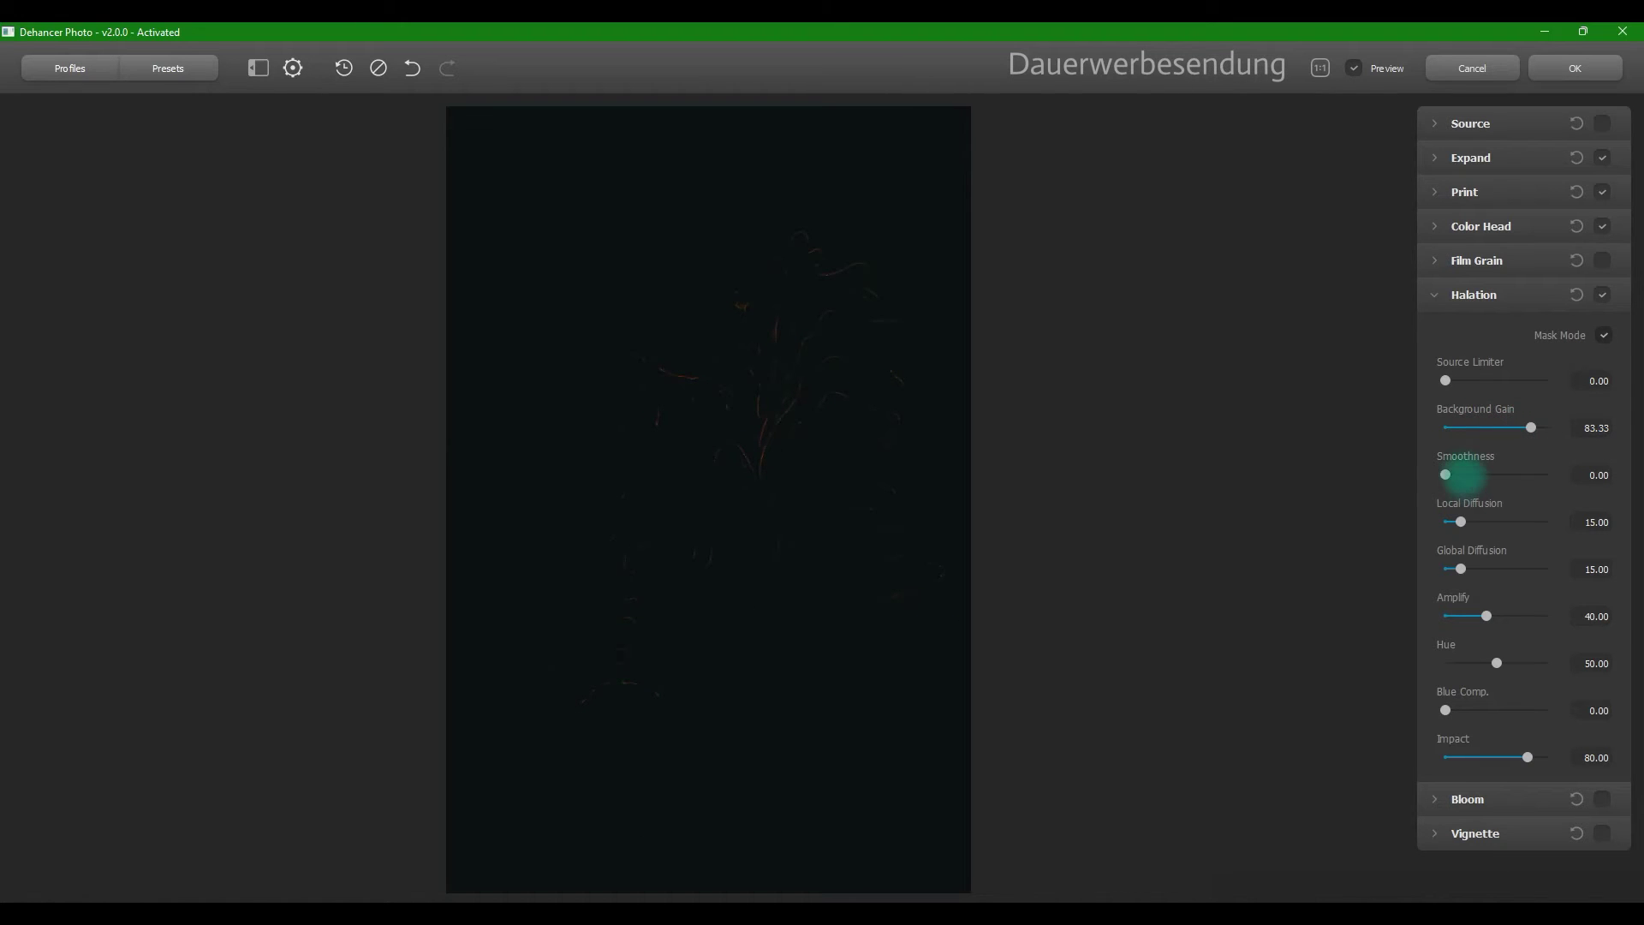
pyautogui.moveTo(1446, 475); pyautogui.dragTo(1499, 540)
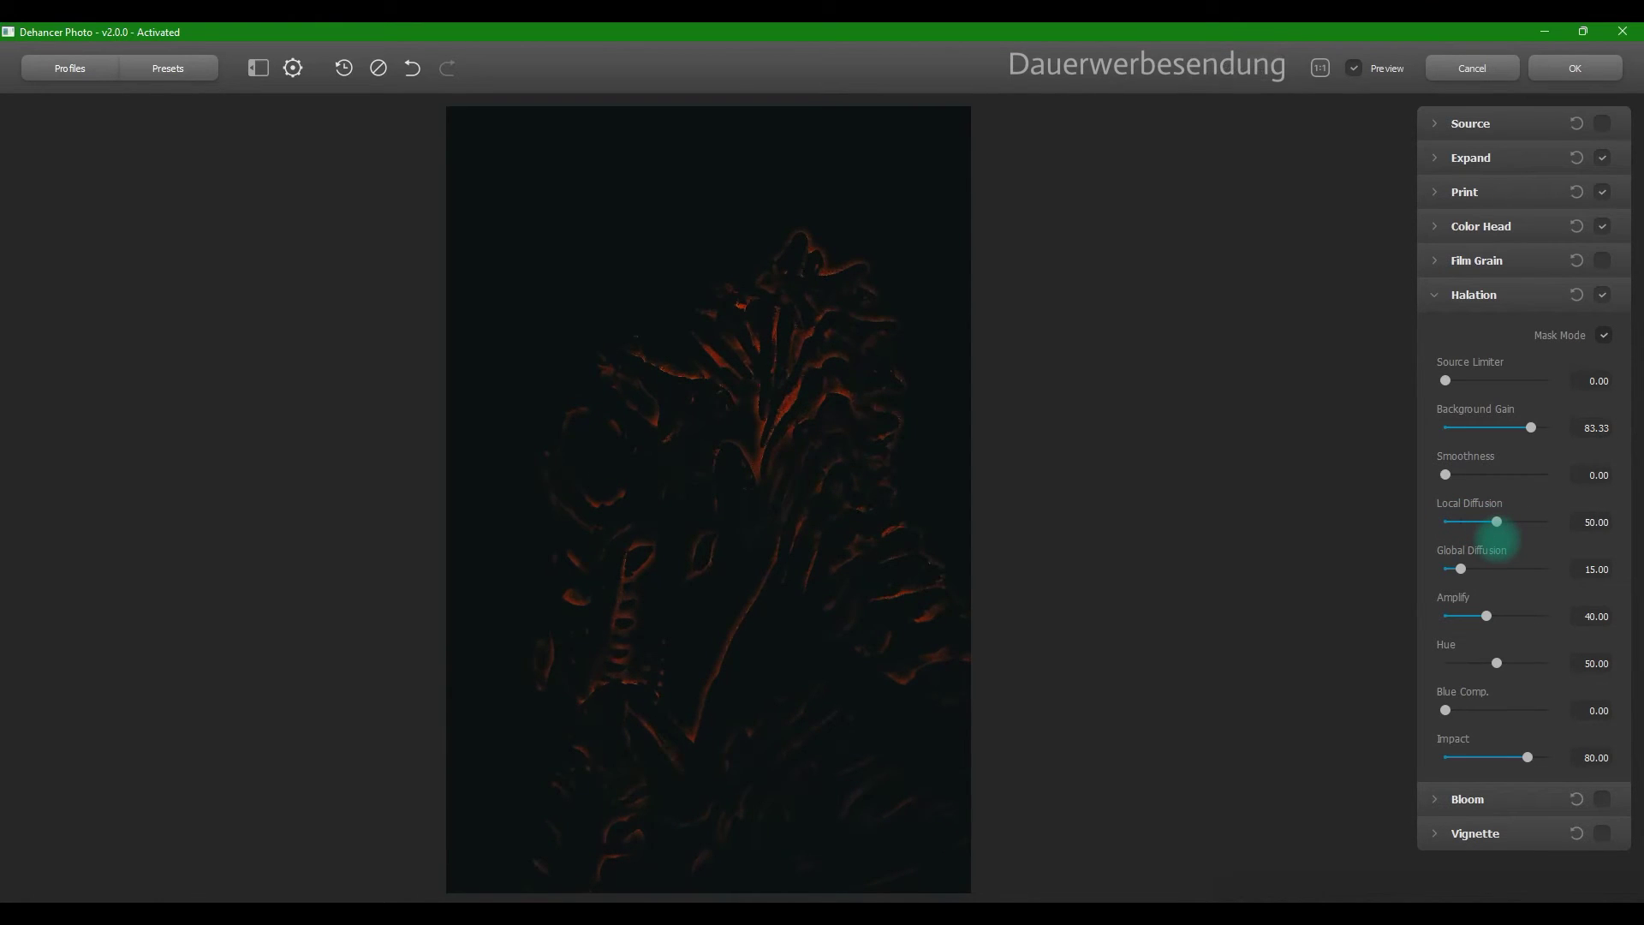
pyautogui.moveTo(1499, 539); pyautogui.dragTo(1510, 616)
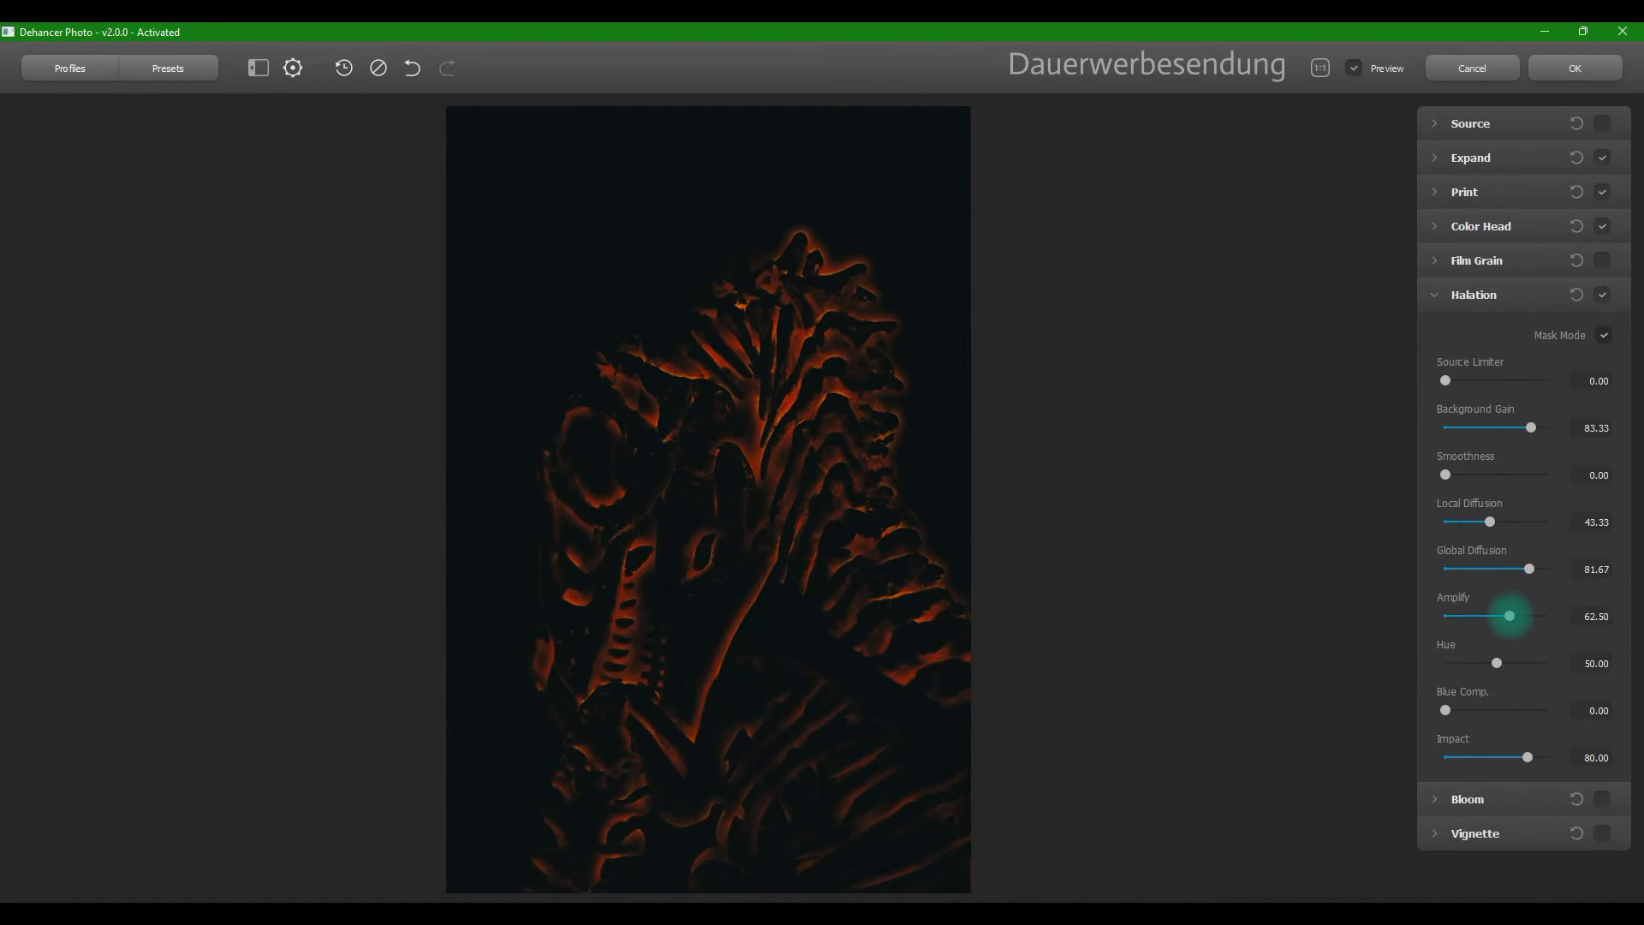
pyautogui.click(1603, 334)
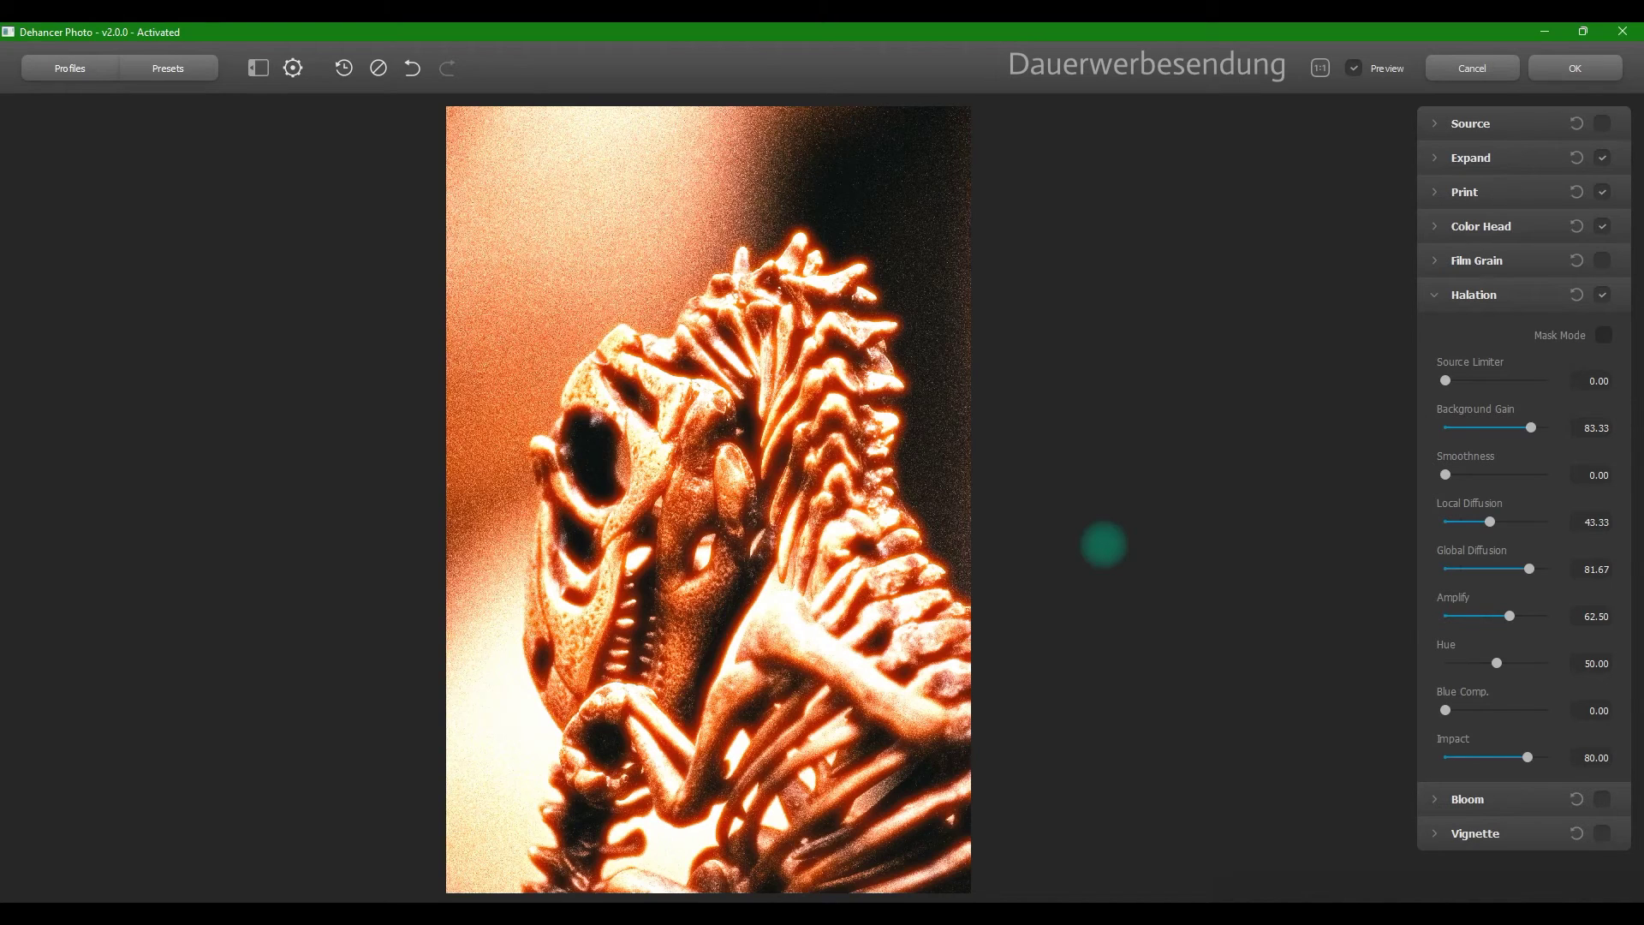
# Switch Halation off, turn Bloom on, and briefly preview its mask
pyautogui.click(1602, 294)
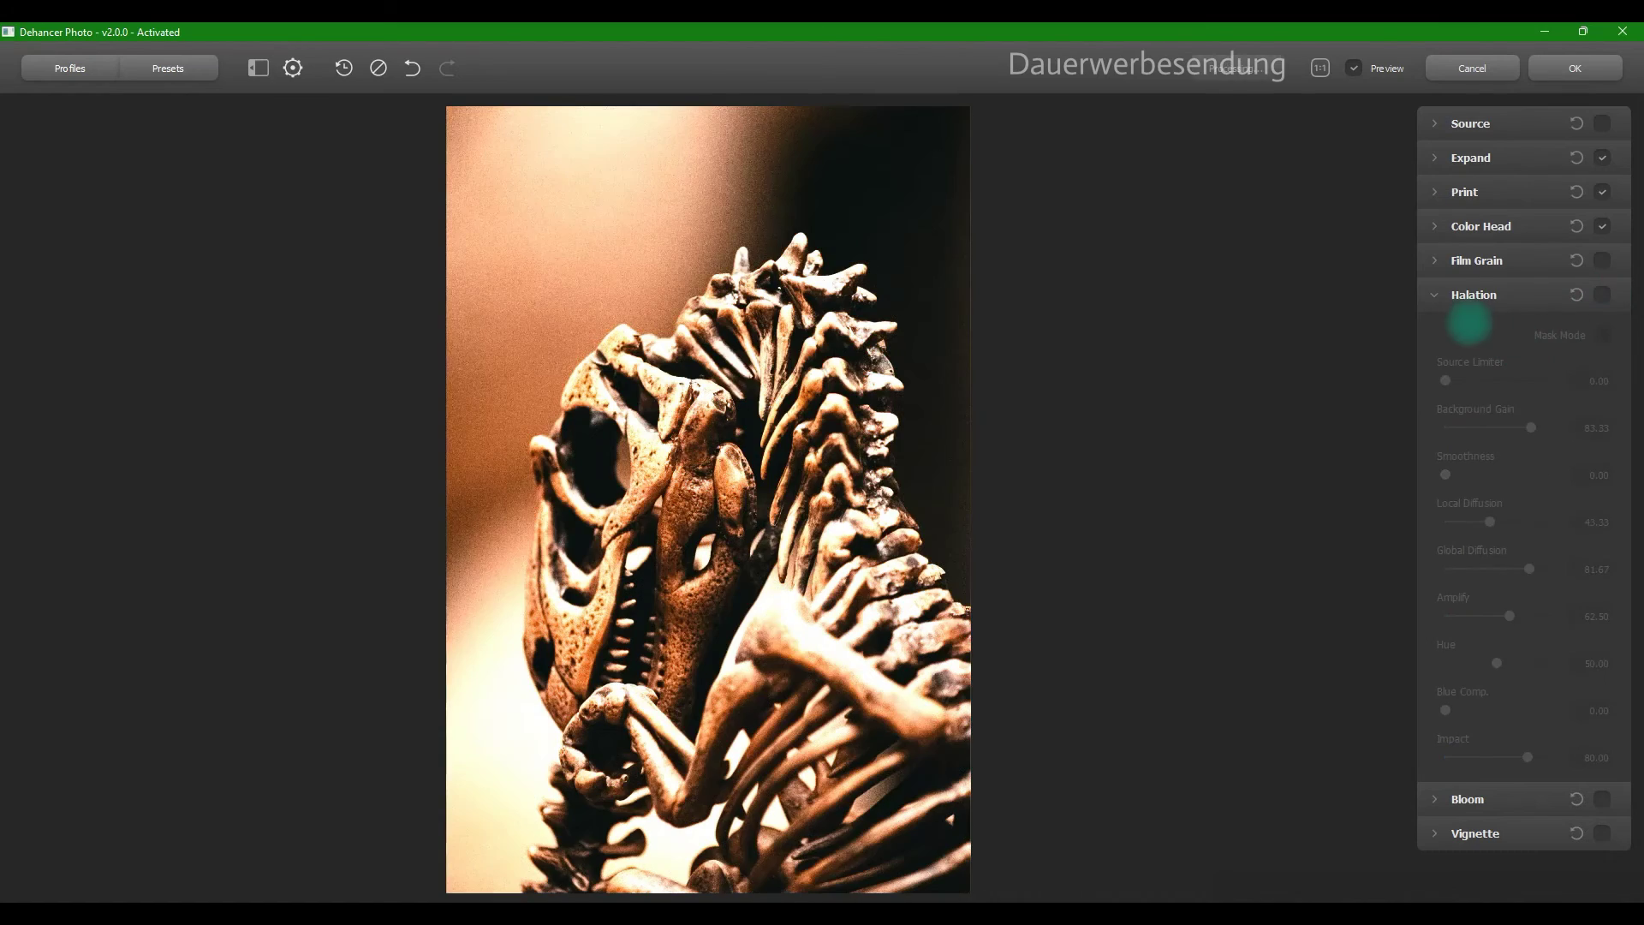
pyautogui.click(1438, 295)
pyautogui.click(1439, 330)
pyautogui.click(1602, 329)
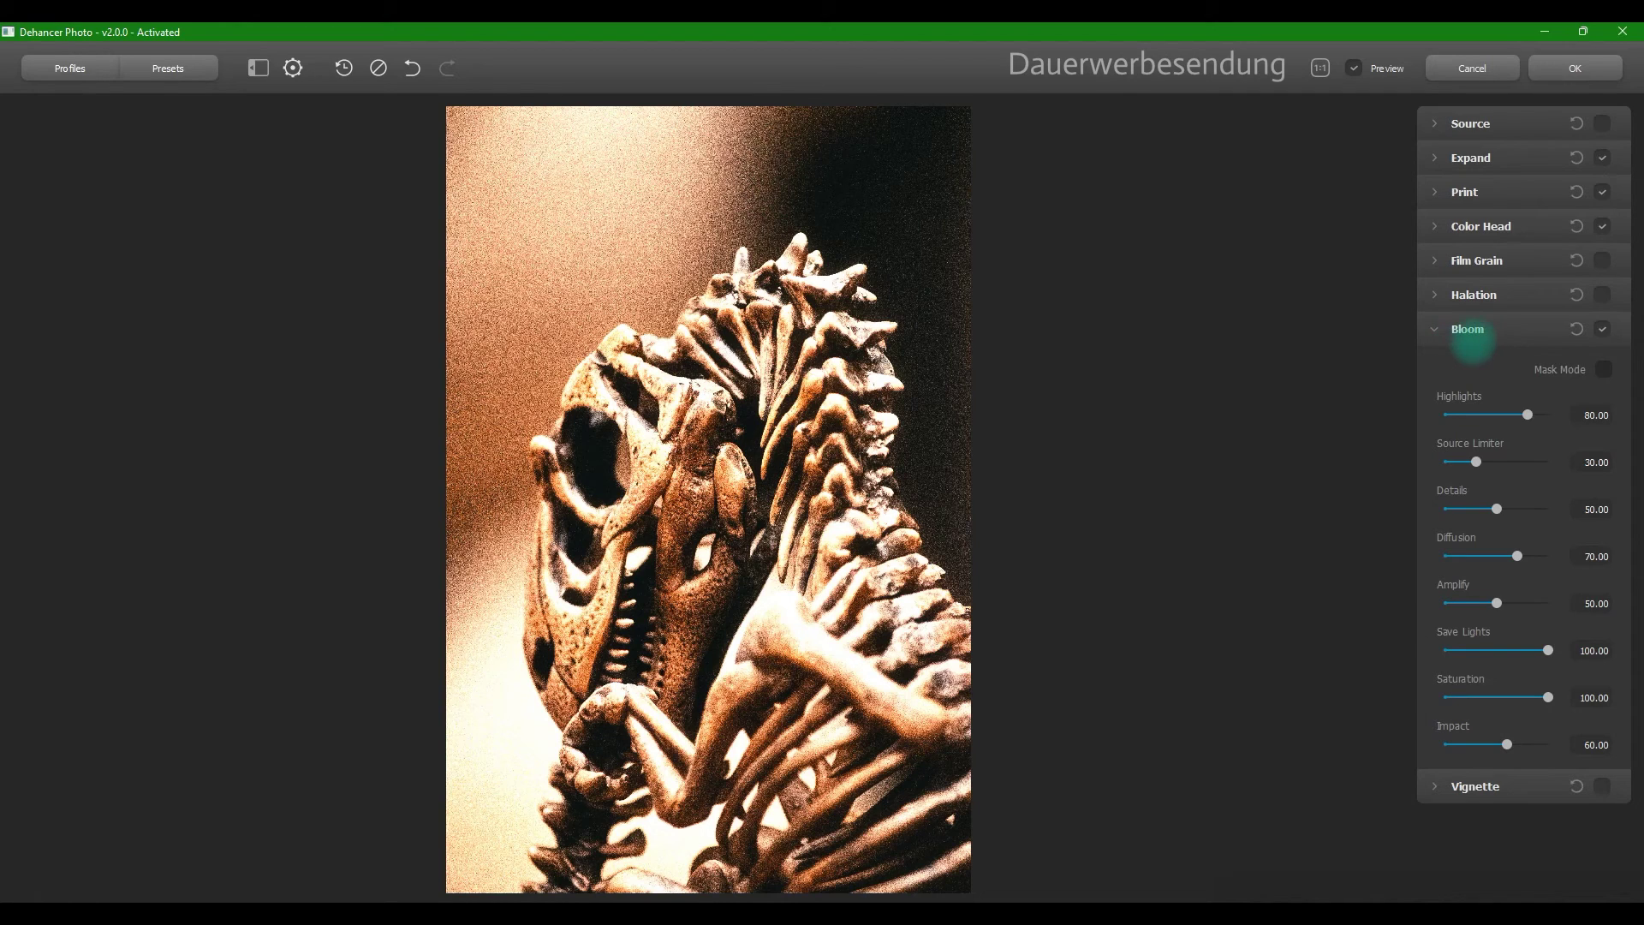
pyautogui.click(1603, 370)
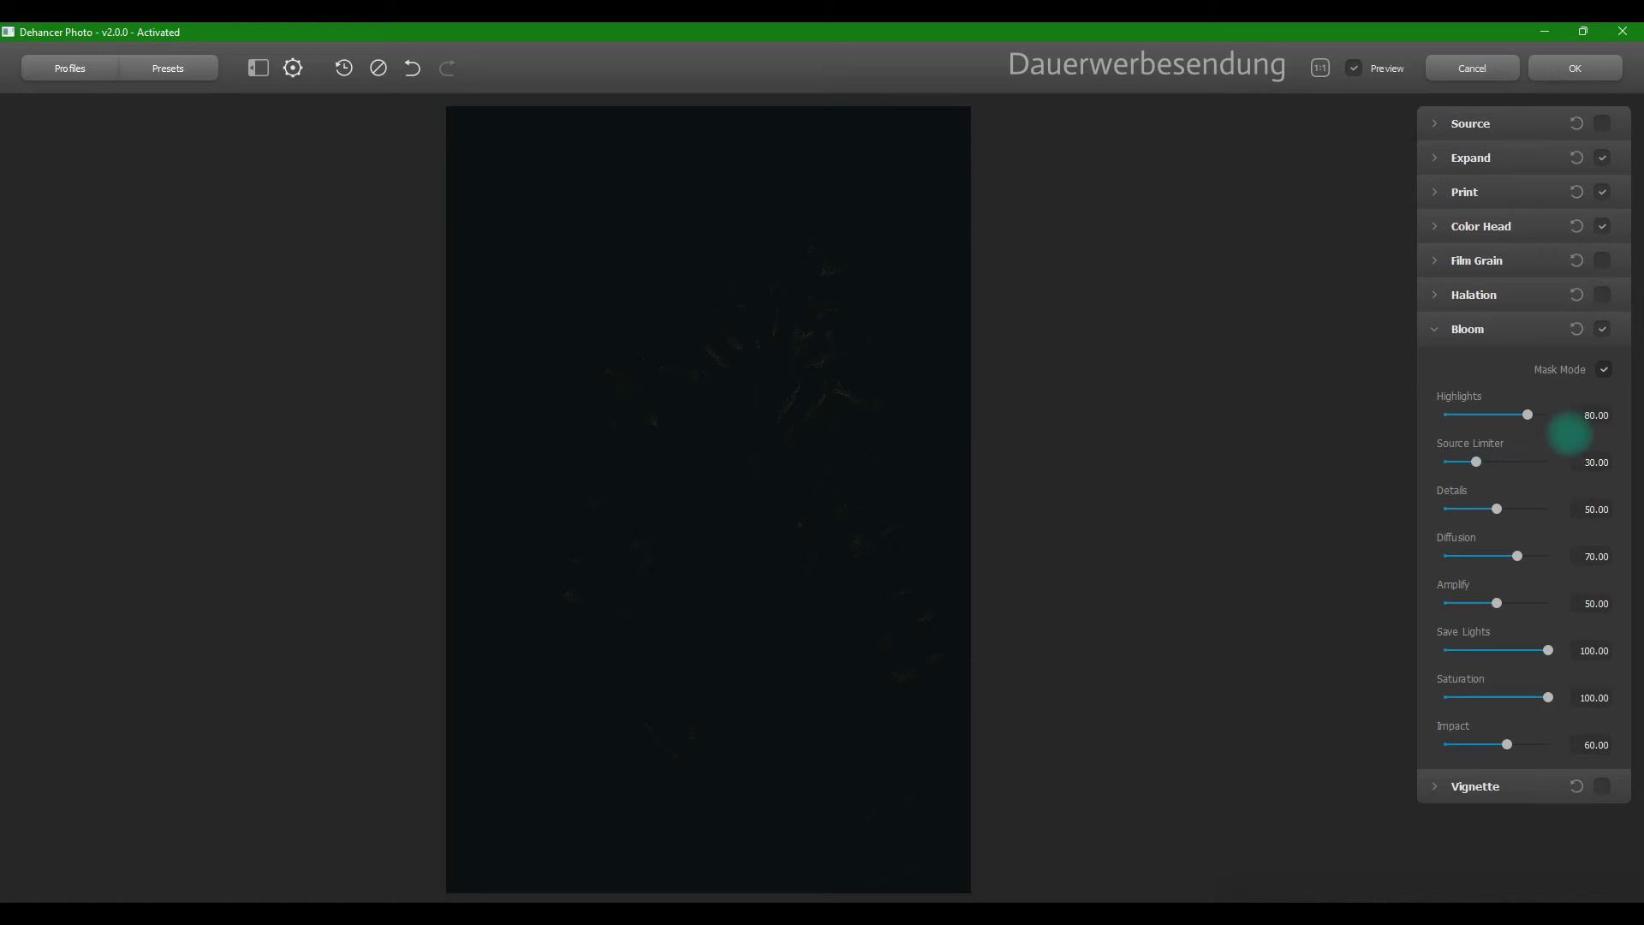
pyautogui.click(1604, 369)
# Tune Bloom to Highlights 56.67, Source Limiter 0, Diffusion 19.17, Save Lights 40.83, then disable it
pyautogui.moveTo(1526, 414); pyautogui.dragTo(1395, 462)
pyautogui.click(1476, 462)
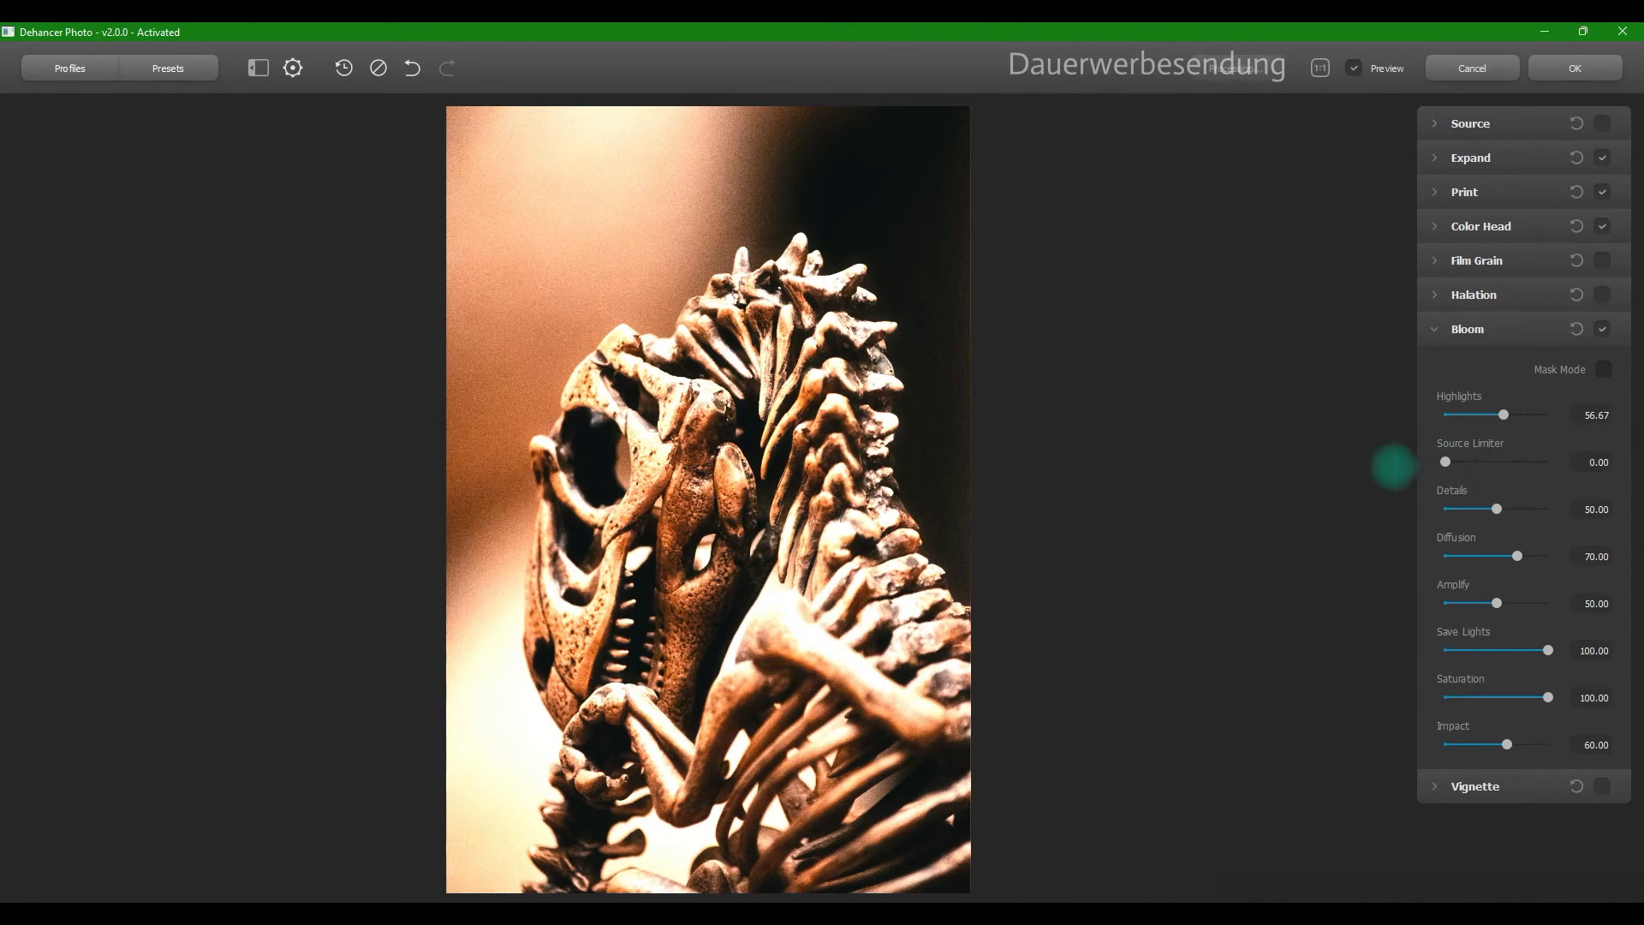
pyautogui.moveTo(1498, 522); pyautogui.dragTo(1455, 507)
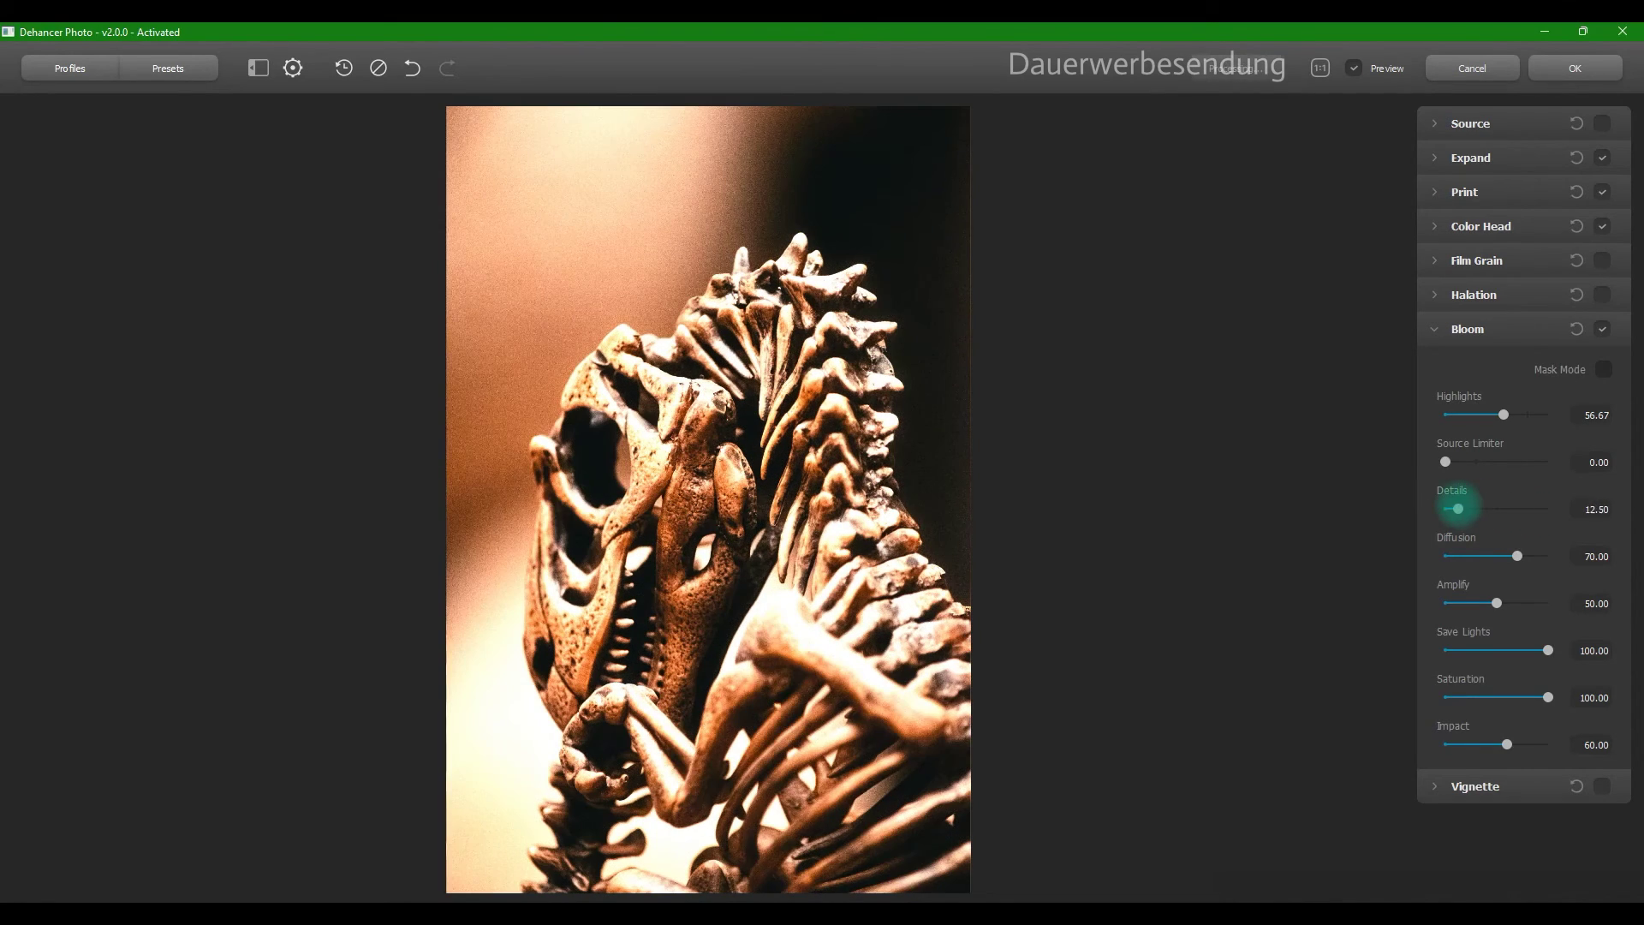
pyautogui.moveTo(1527, 556); pyautogui.dragTo(1469, 604)
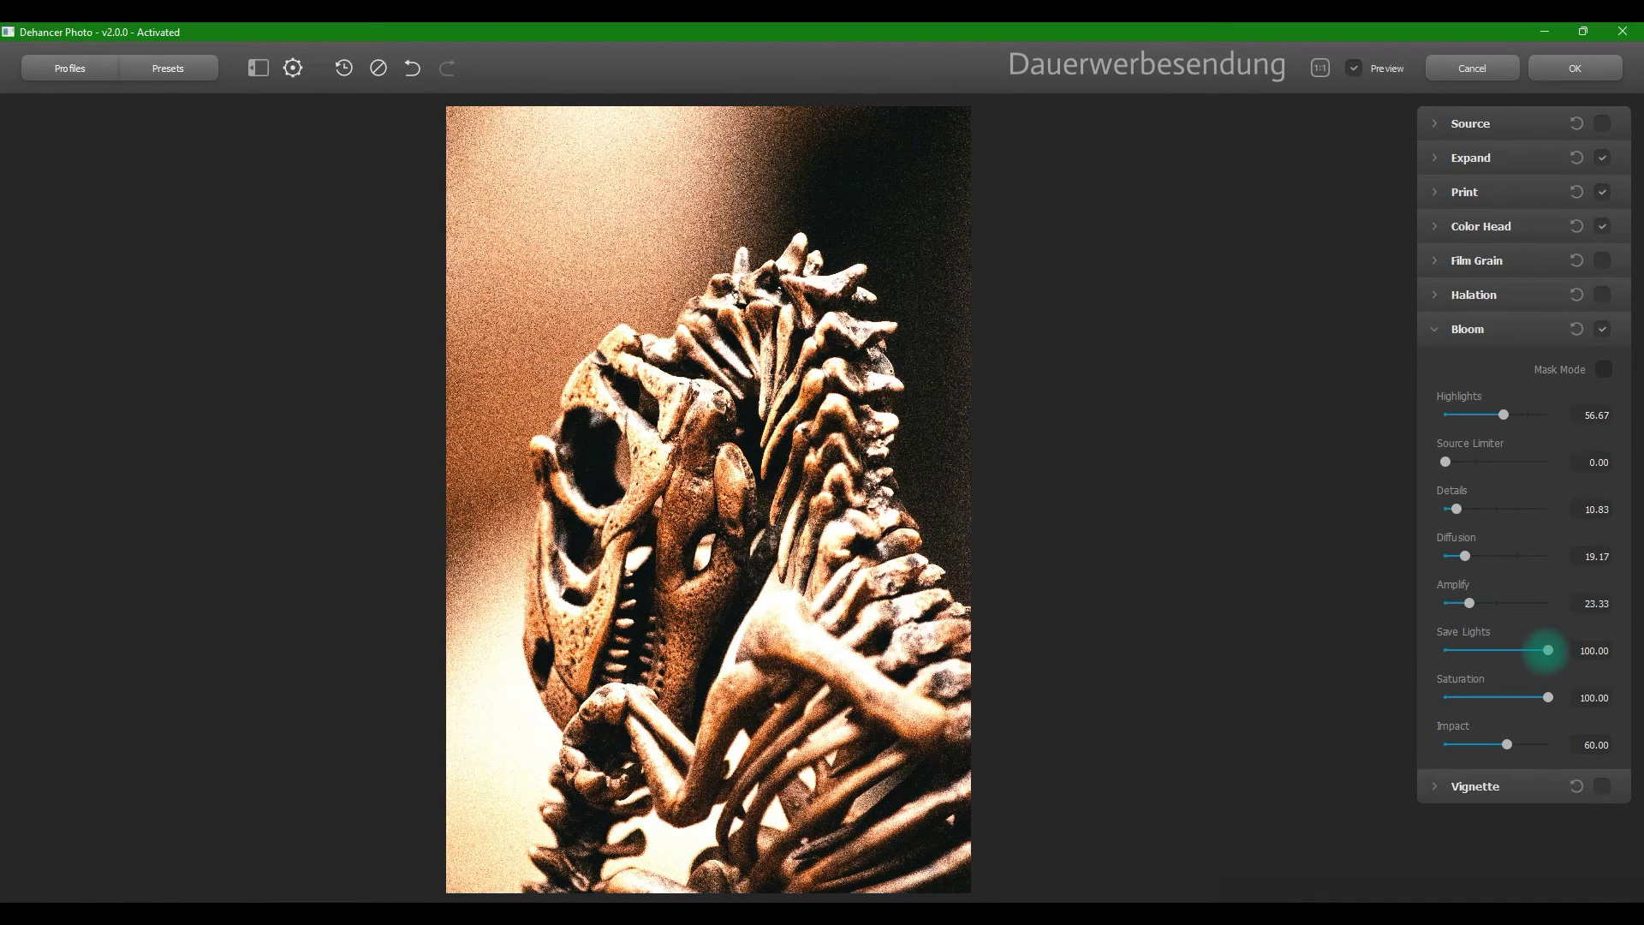
pyautogui.moveTo(1546, 649); pyautogui.dragTo(1548, 744)
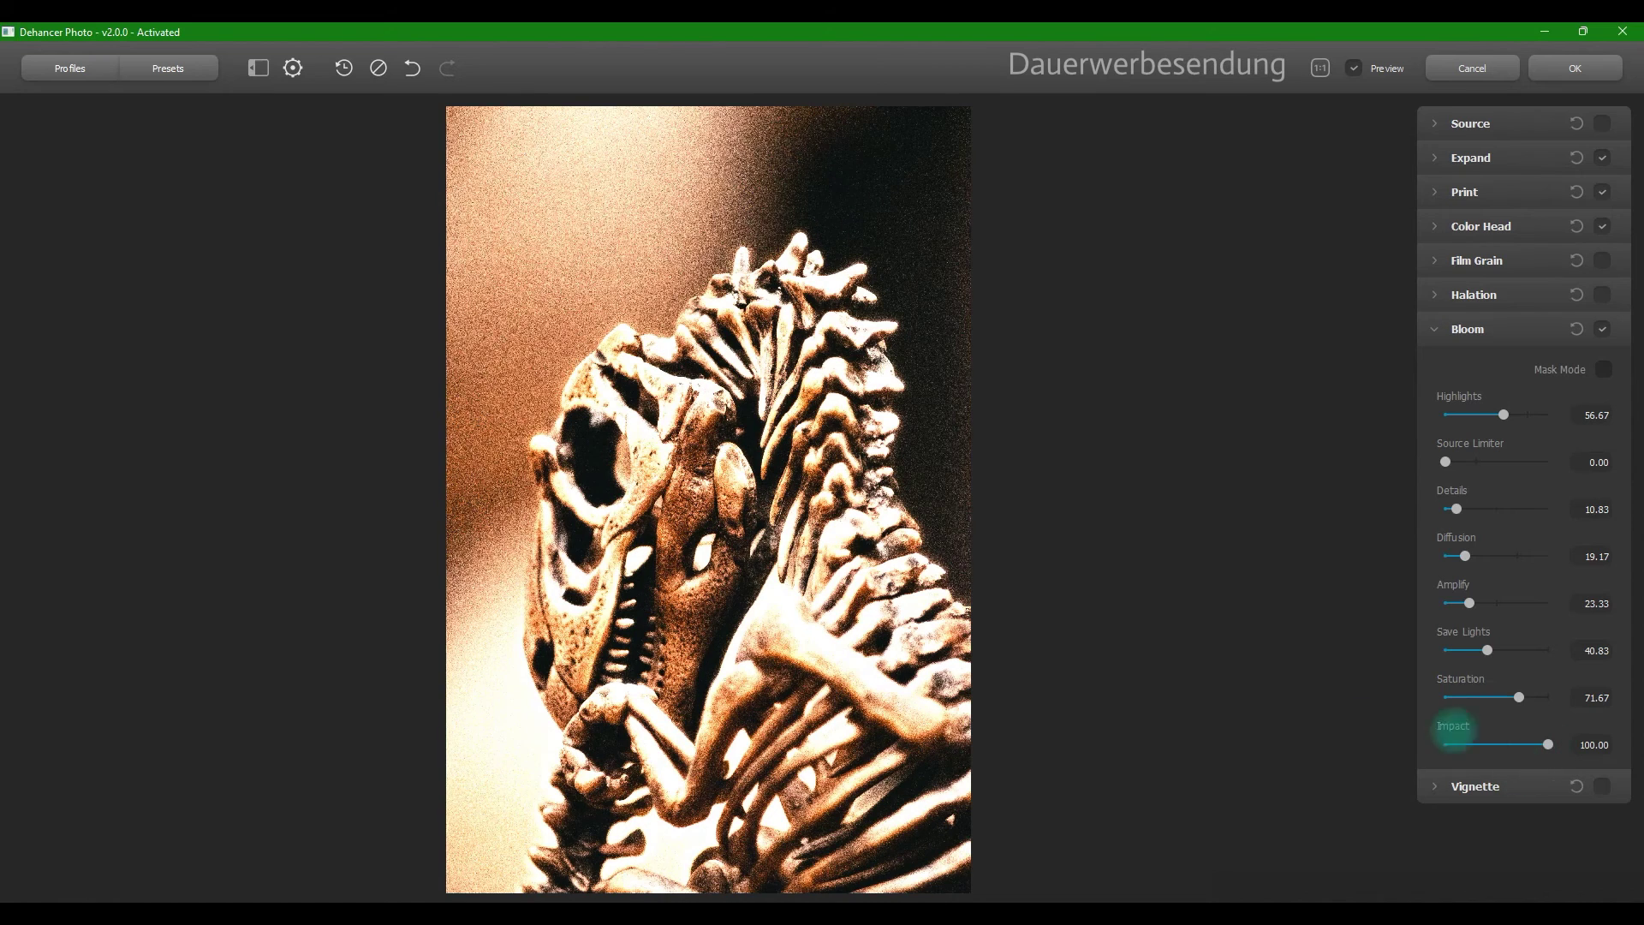
pyautogui.click(1603, 329)
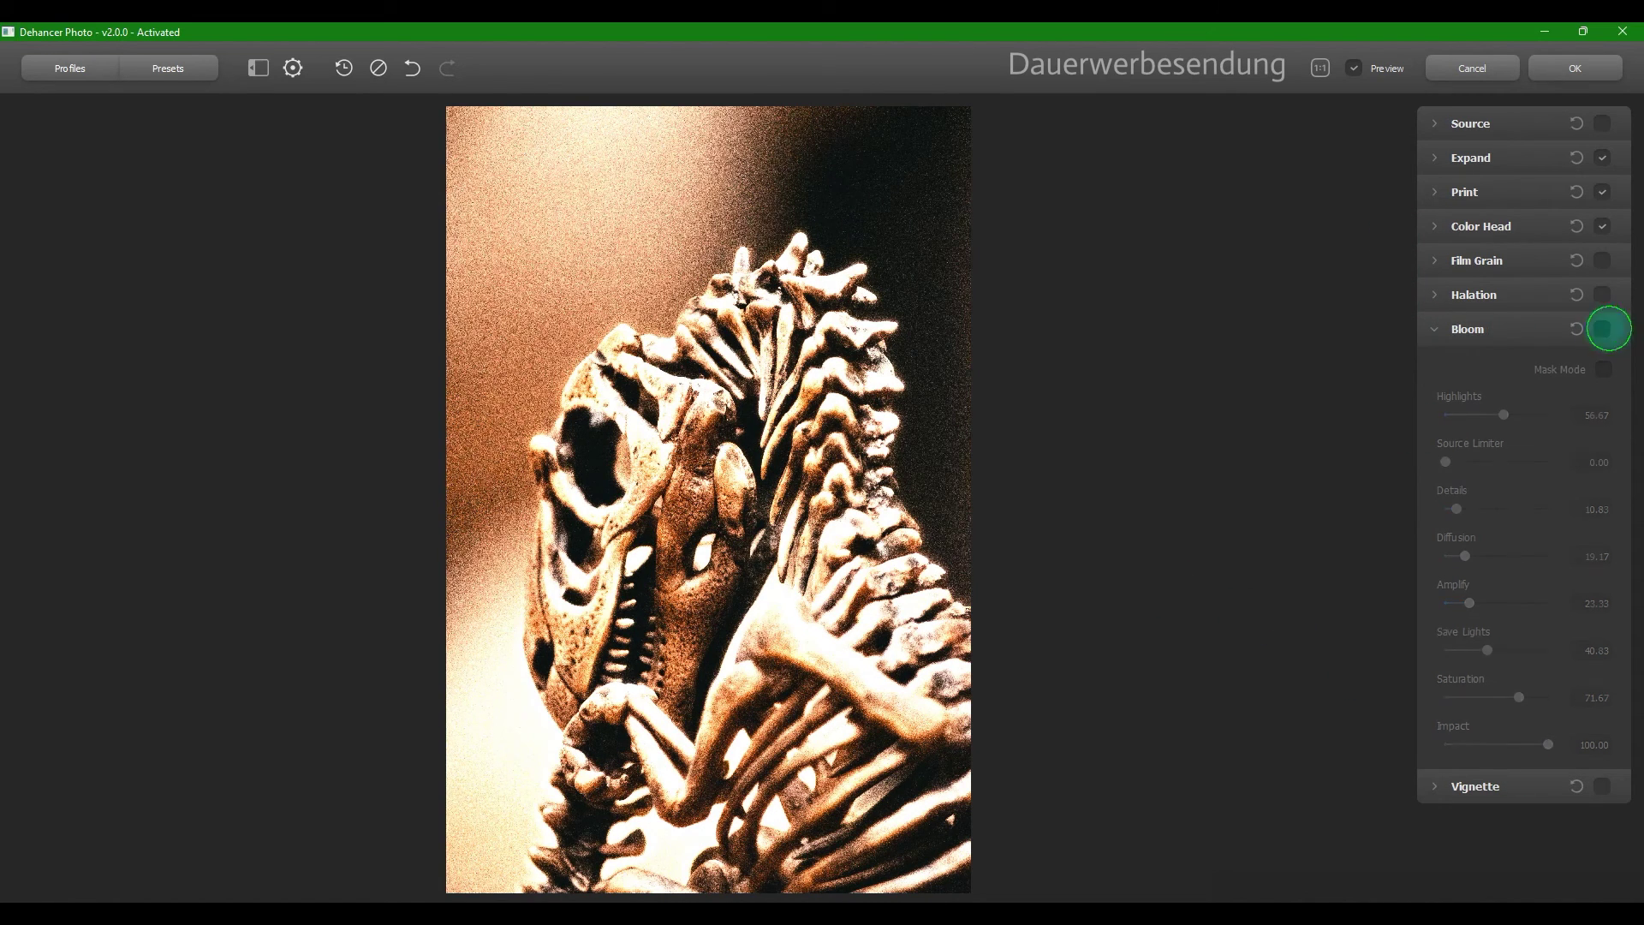
# Enable Vignette with Exposure -1.27, Size 83.33, Feather 55.00, then show film profile thumbnails
pyautogui.click(1443, 329)
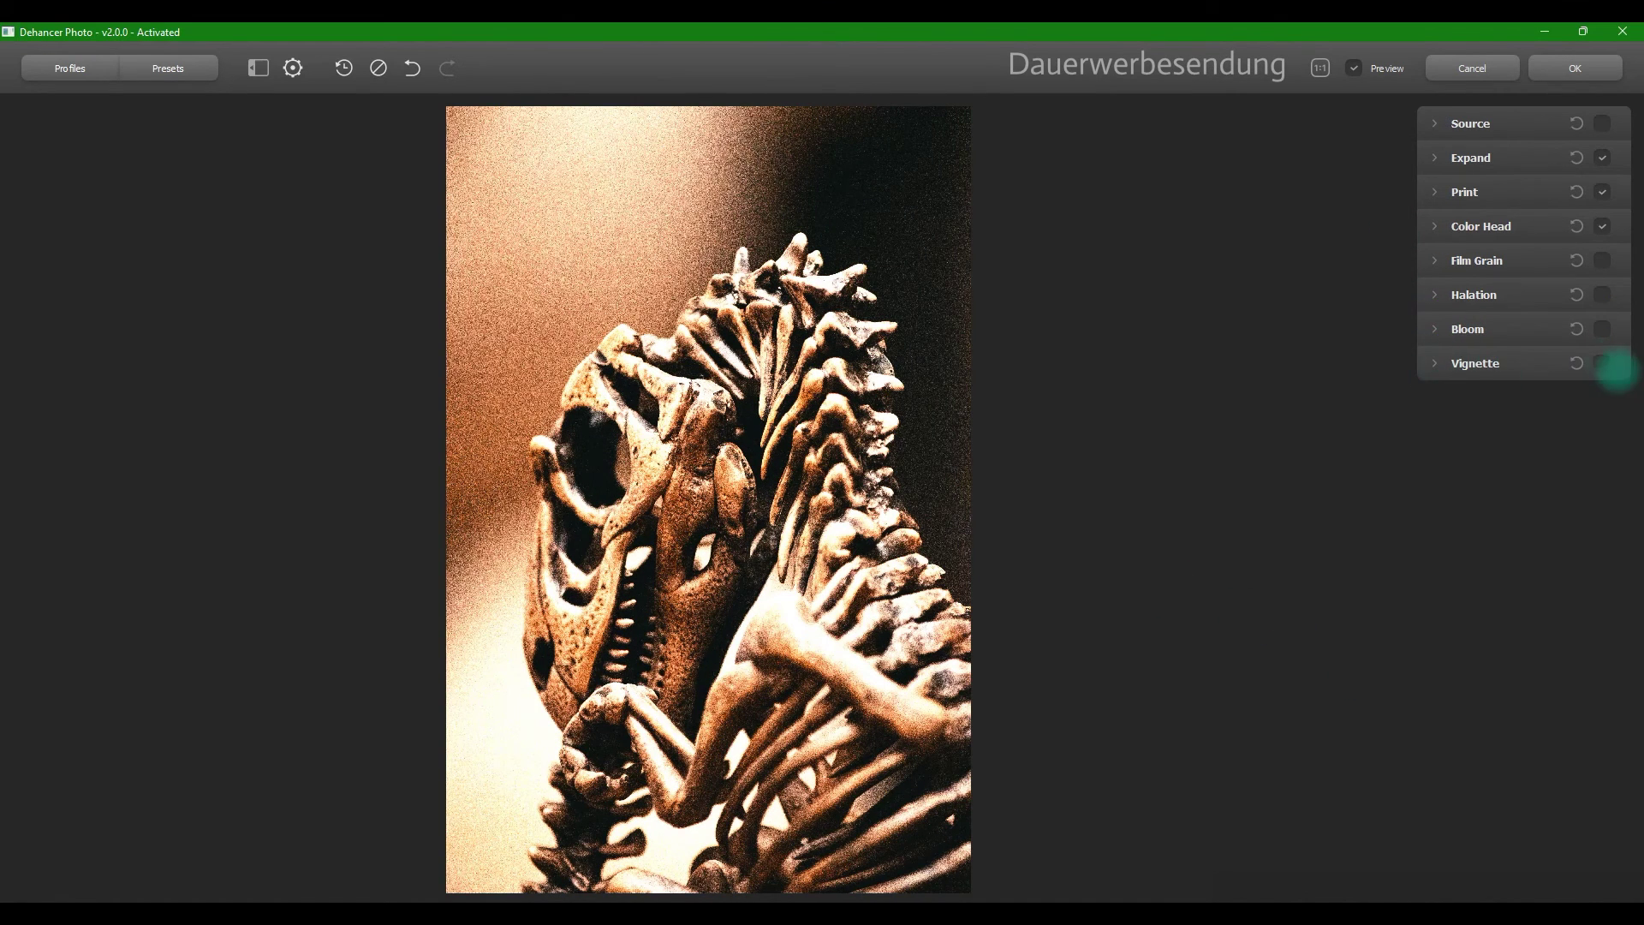
pyautogui.click(1602, 363)
pyautogui.click(1436, 363)
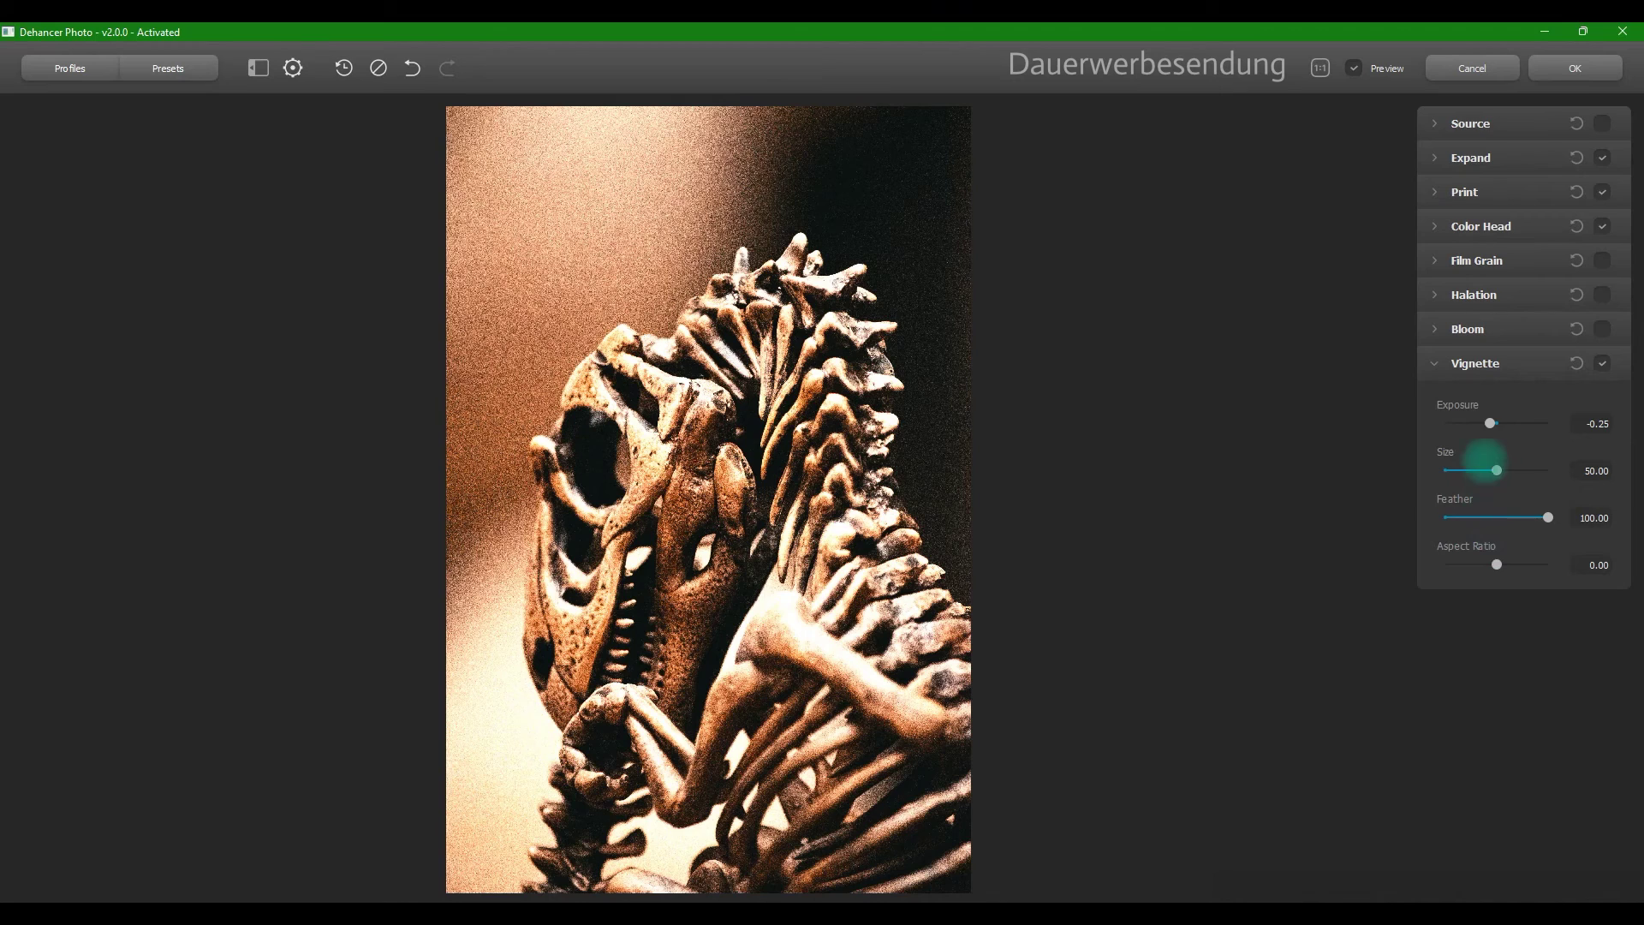
pyautogui.moveTo(1490, 423); pyautogui.dragTo(1465, 423)
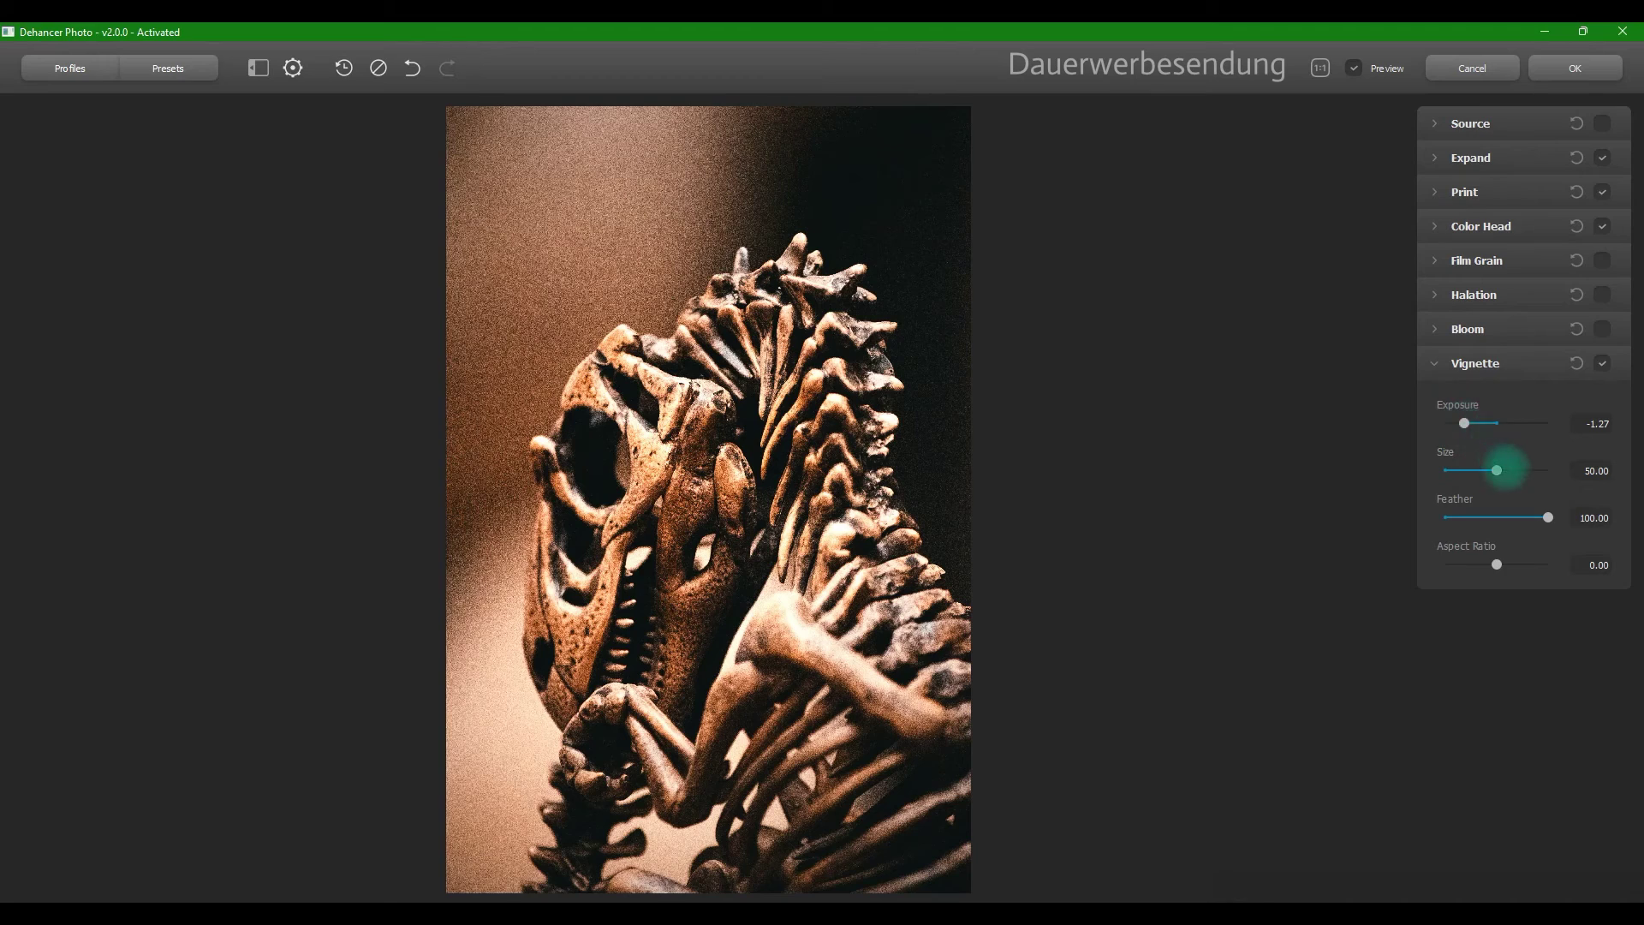
pyautogui.moveTo(1497, 470); pyautogui.dragTo(1513, 564)
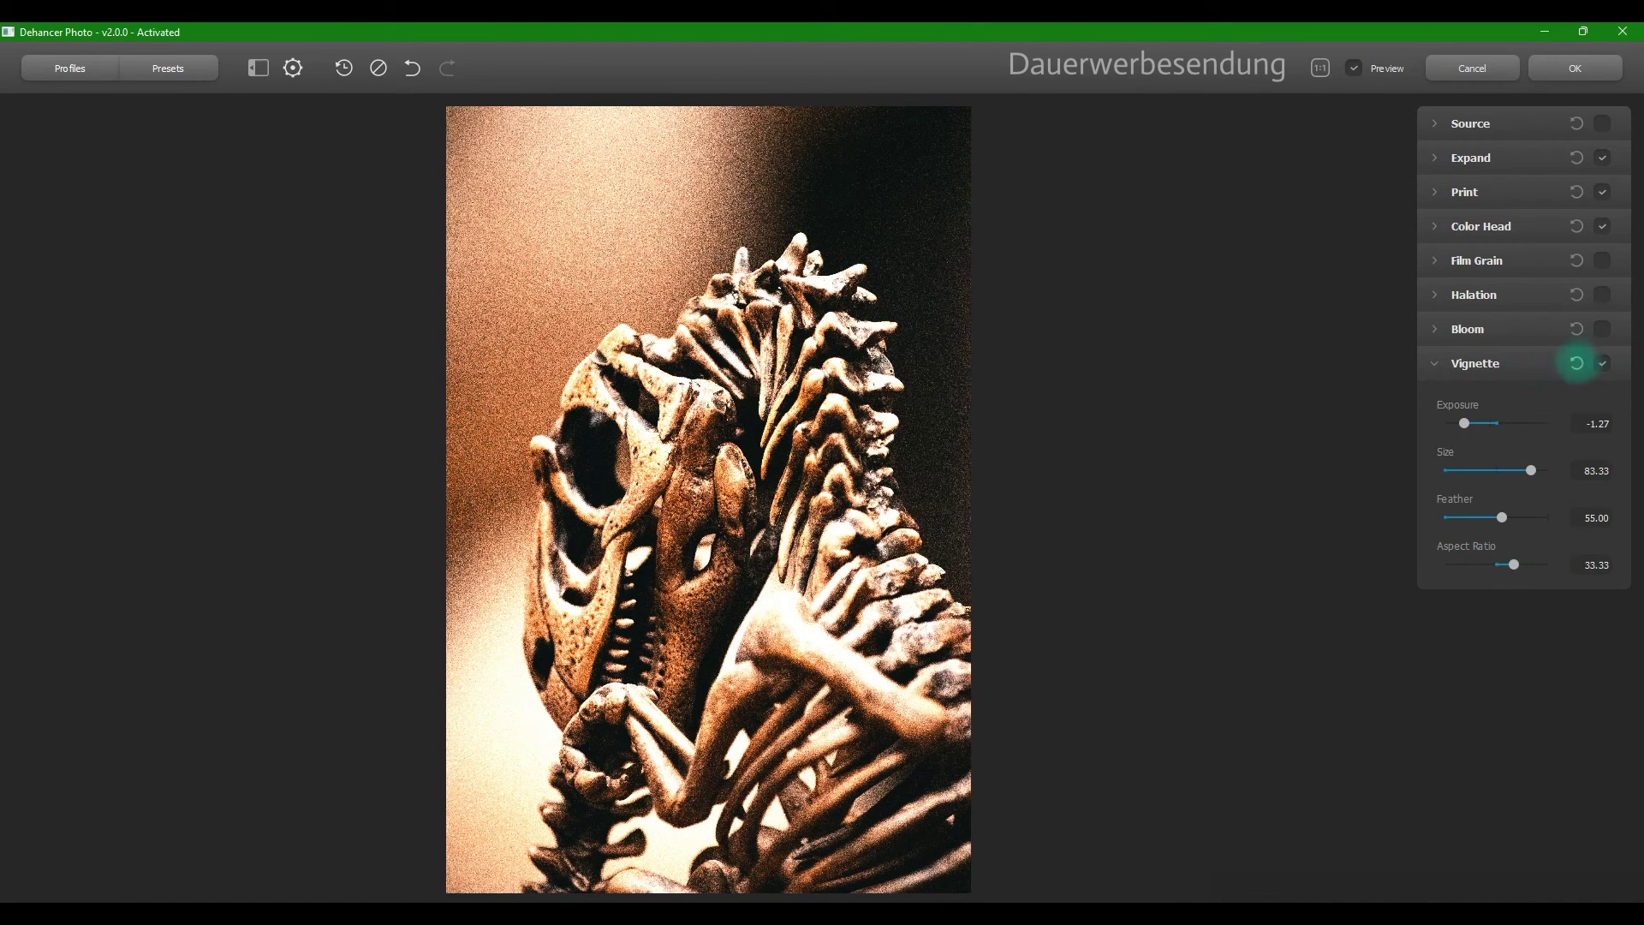
pyautogui.click(1434, 367)
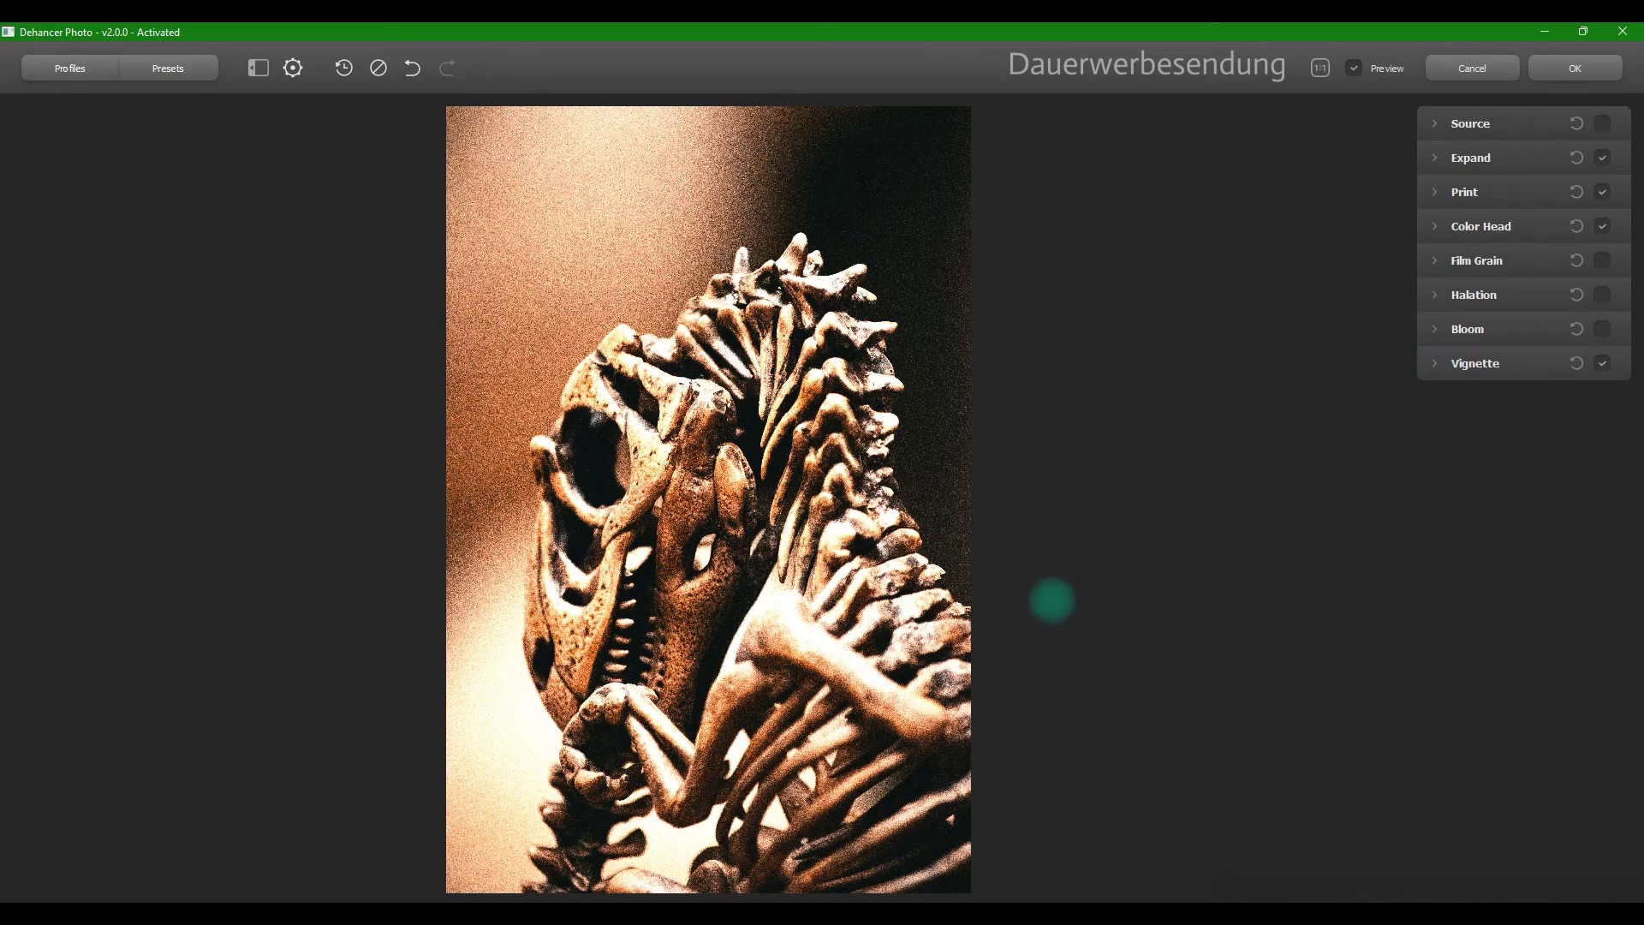
pyautogui.click(258, 67)
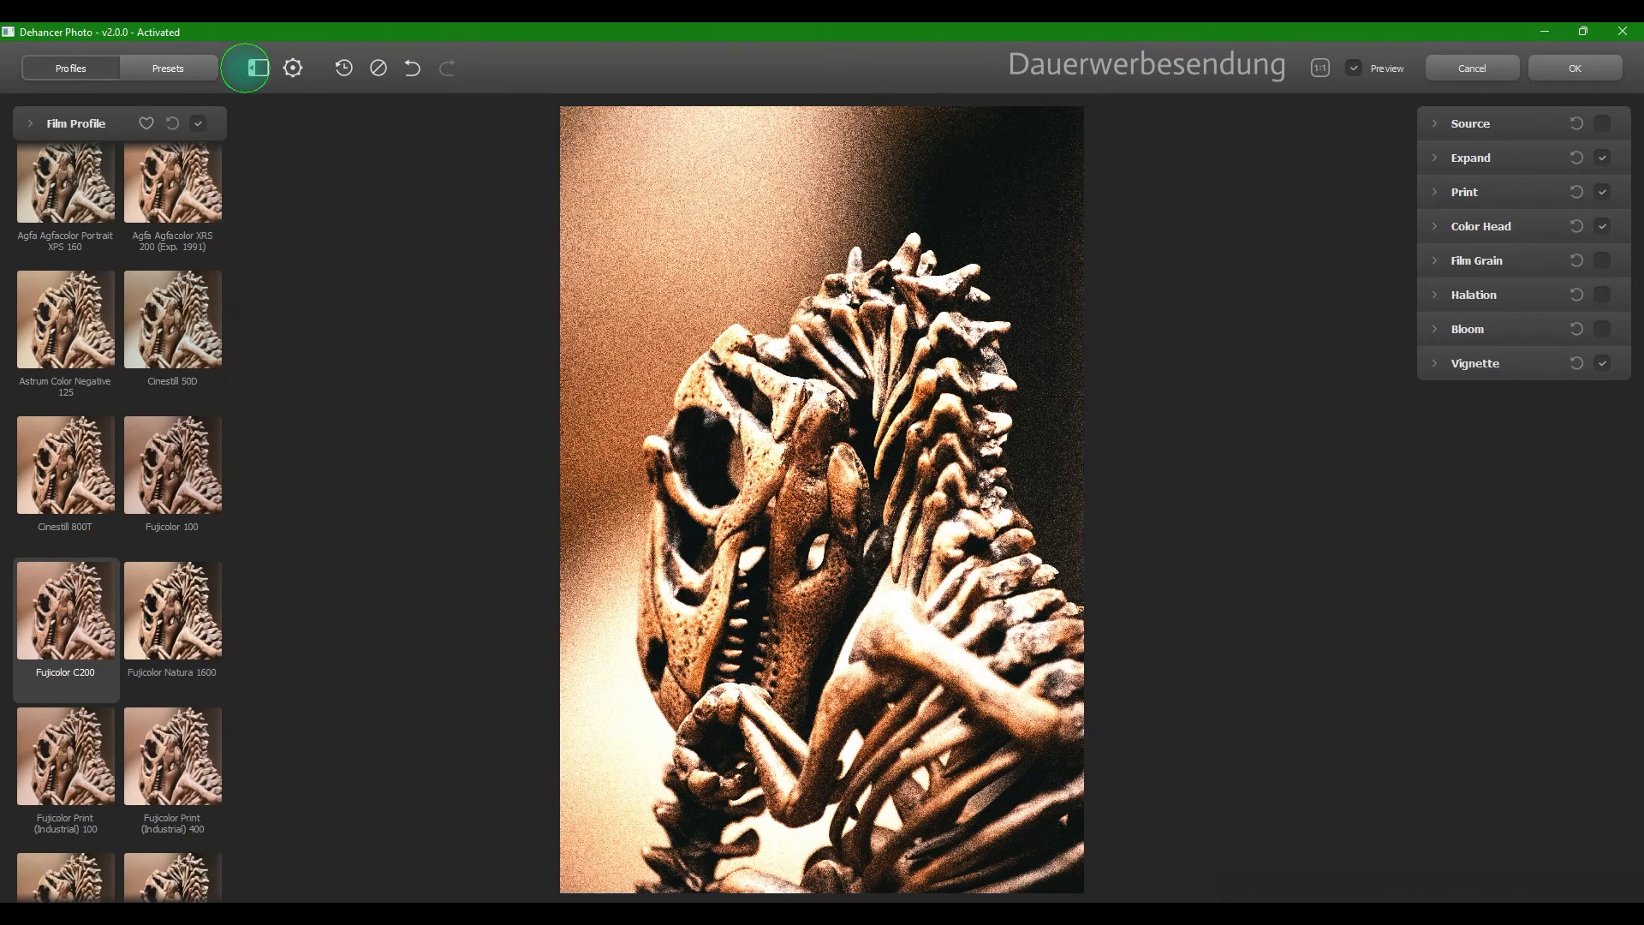